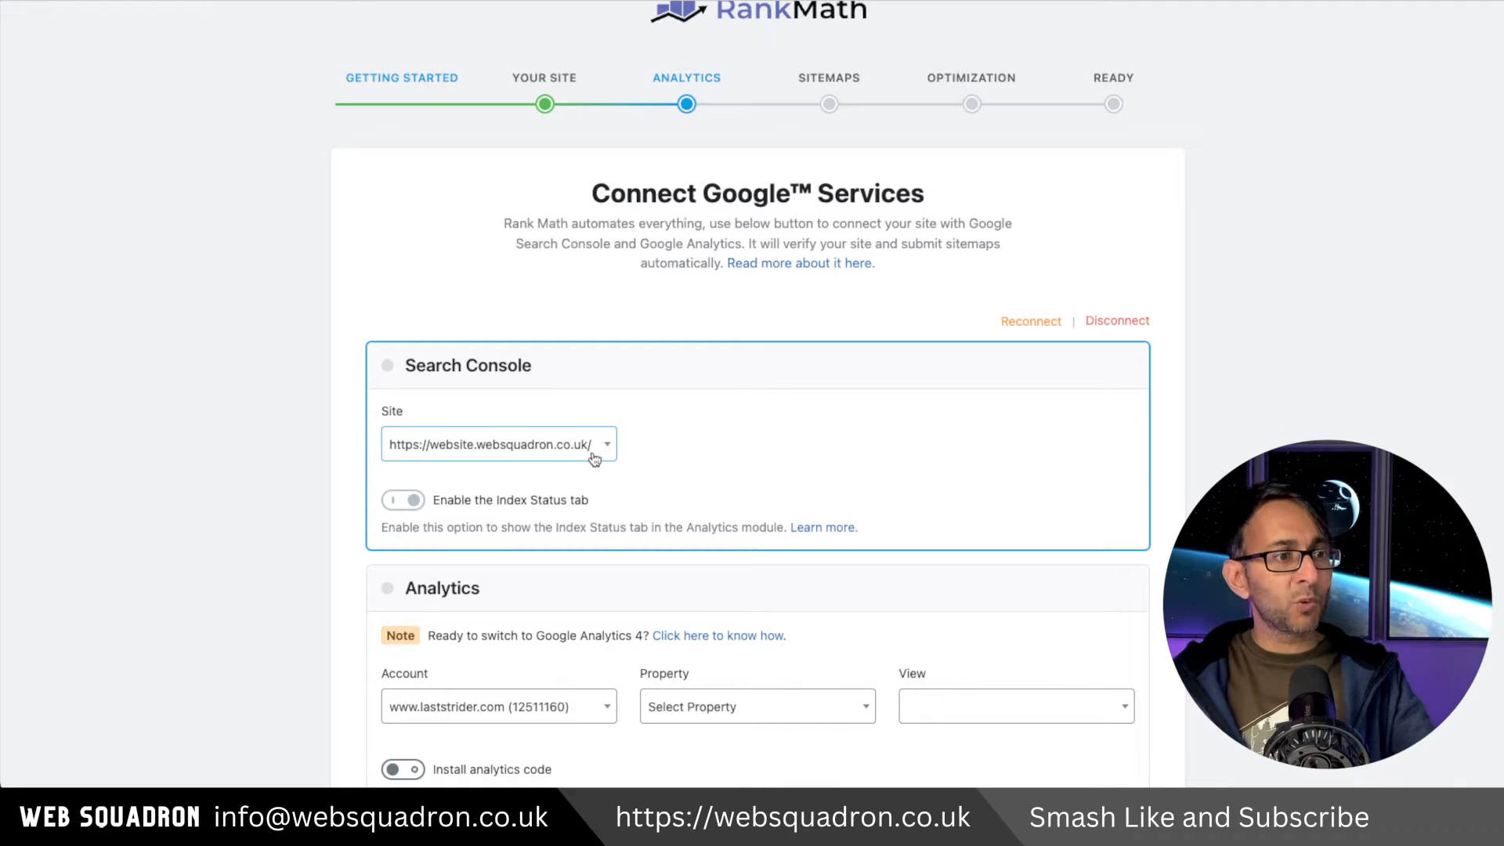
Include Product categories alongside Products in the sitemap settings and save to continue the setup wizard.
{"action": "scroll", "coordinate": [593, 459], "scroll_direction": "down", "scroll_amount": 1}
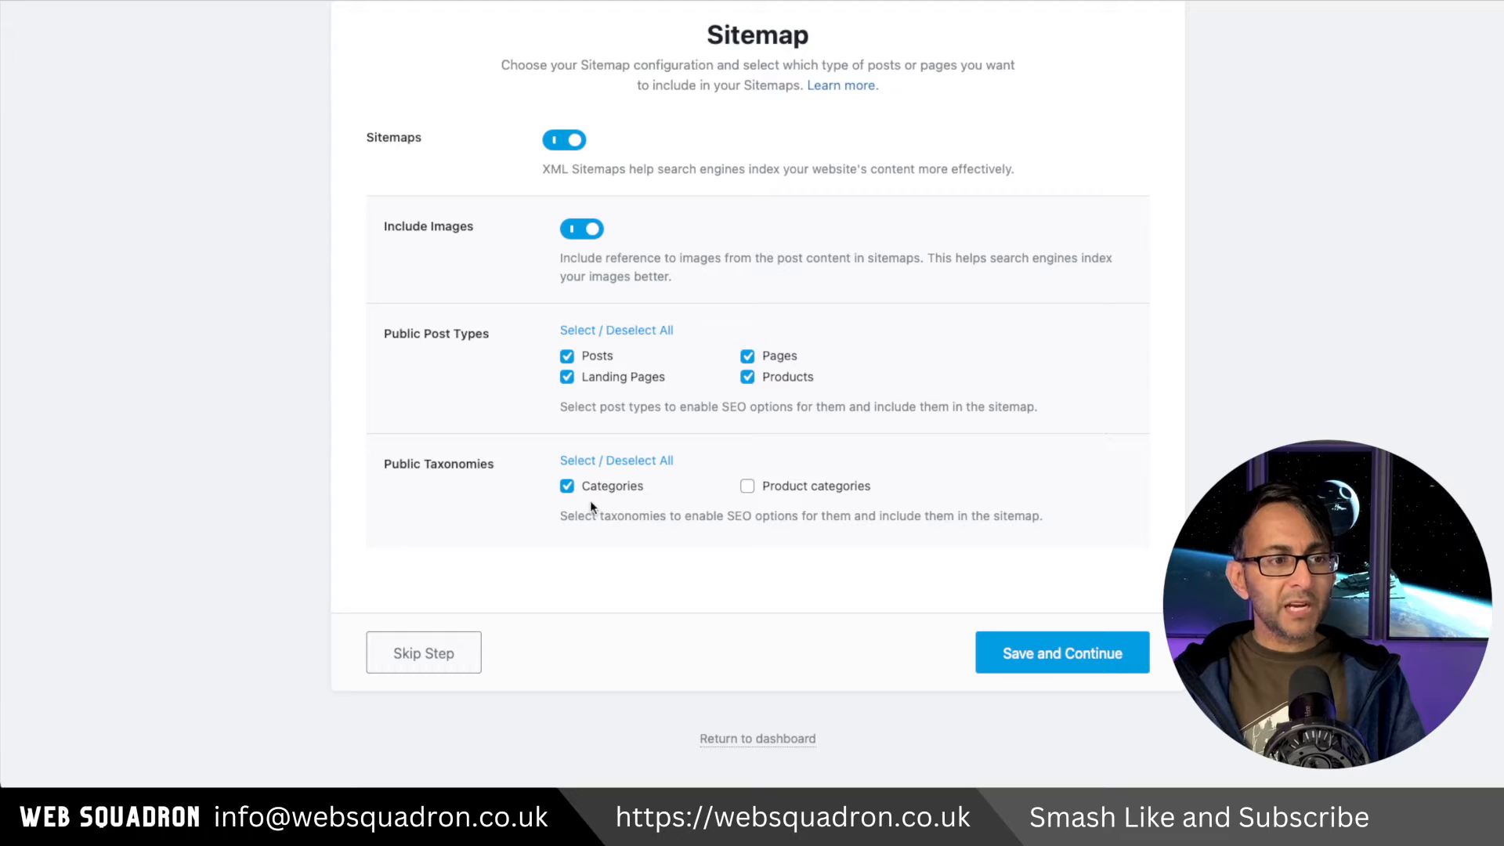
{"action": "left_click", "coordinate": [747, 486]}
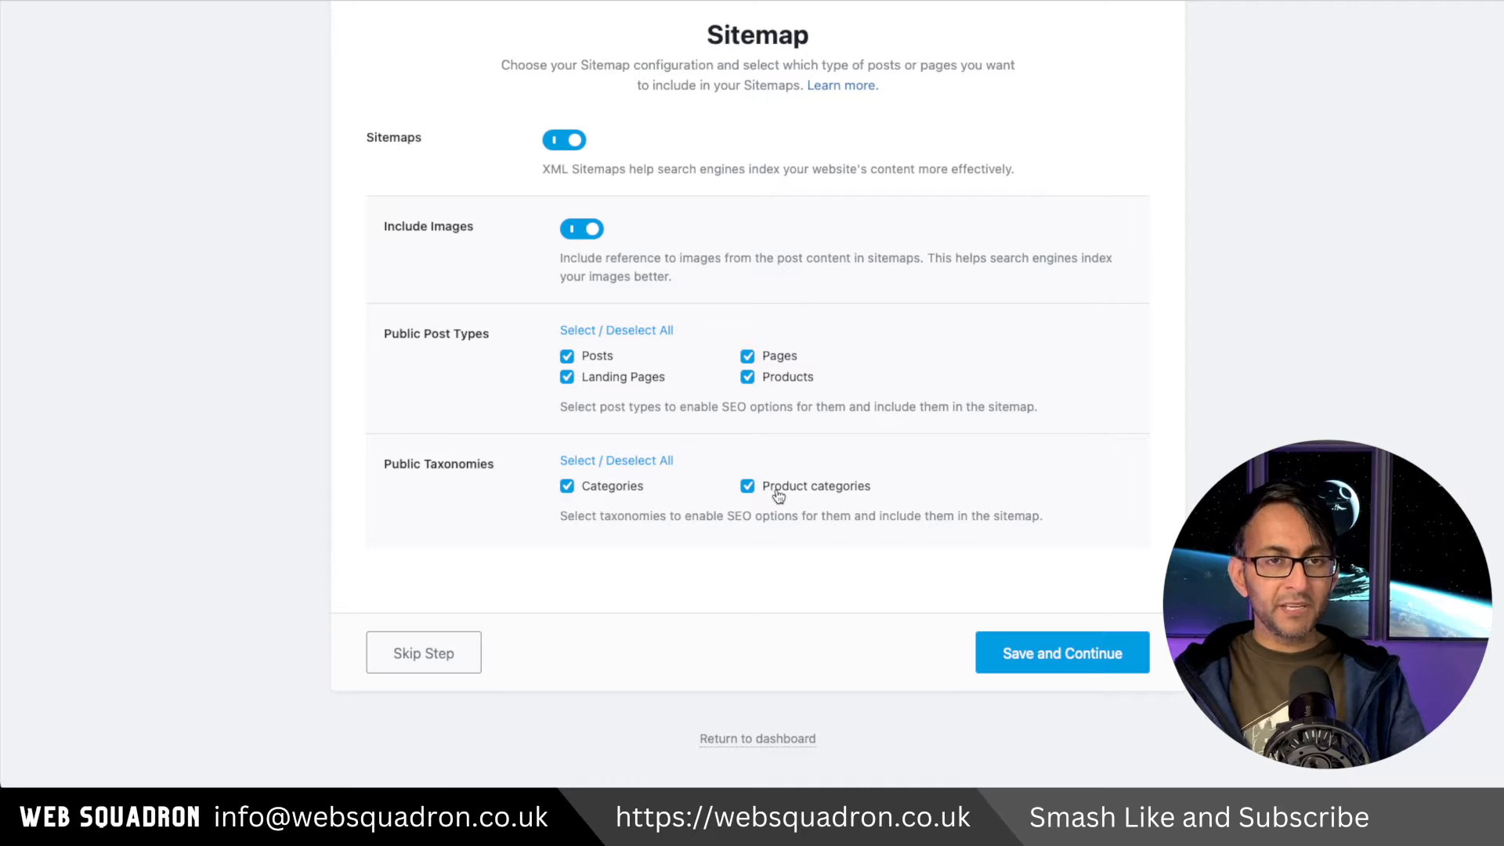
{"action": "left_click", "coordinate": [748, 488]}
{"action": "left_click", "coordinate": [750, 380]}
{"action": "left_click", "coordinate": [747, 487]}
{"action": "left_click", "coordinate": [744, 375]}
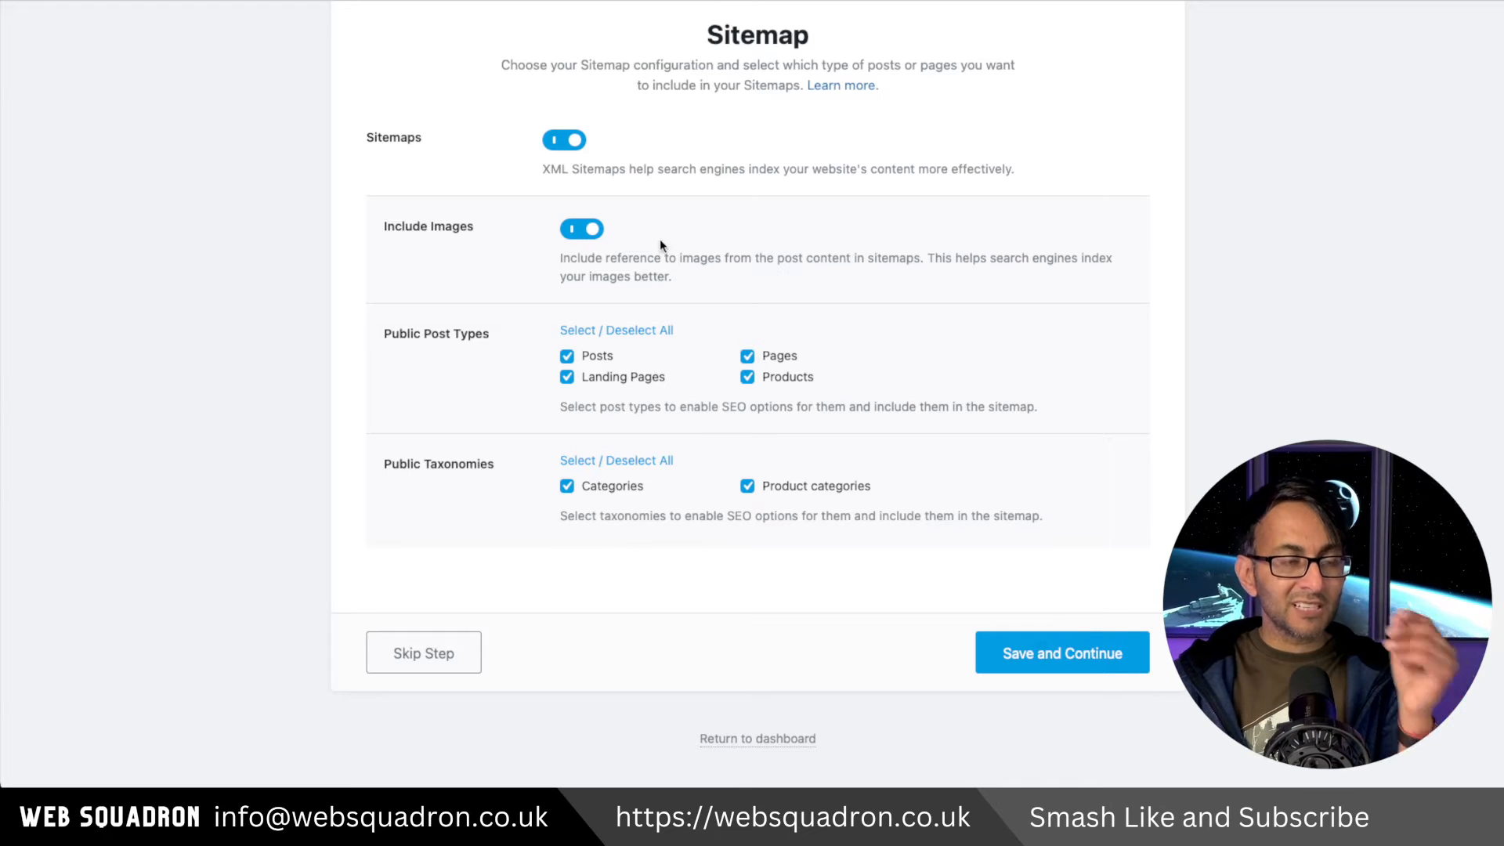
{"action": "left_click", "coordinate": [1062, 652]}
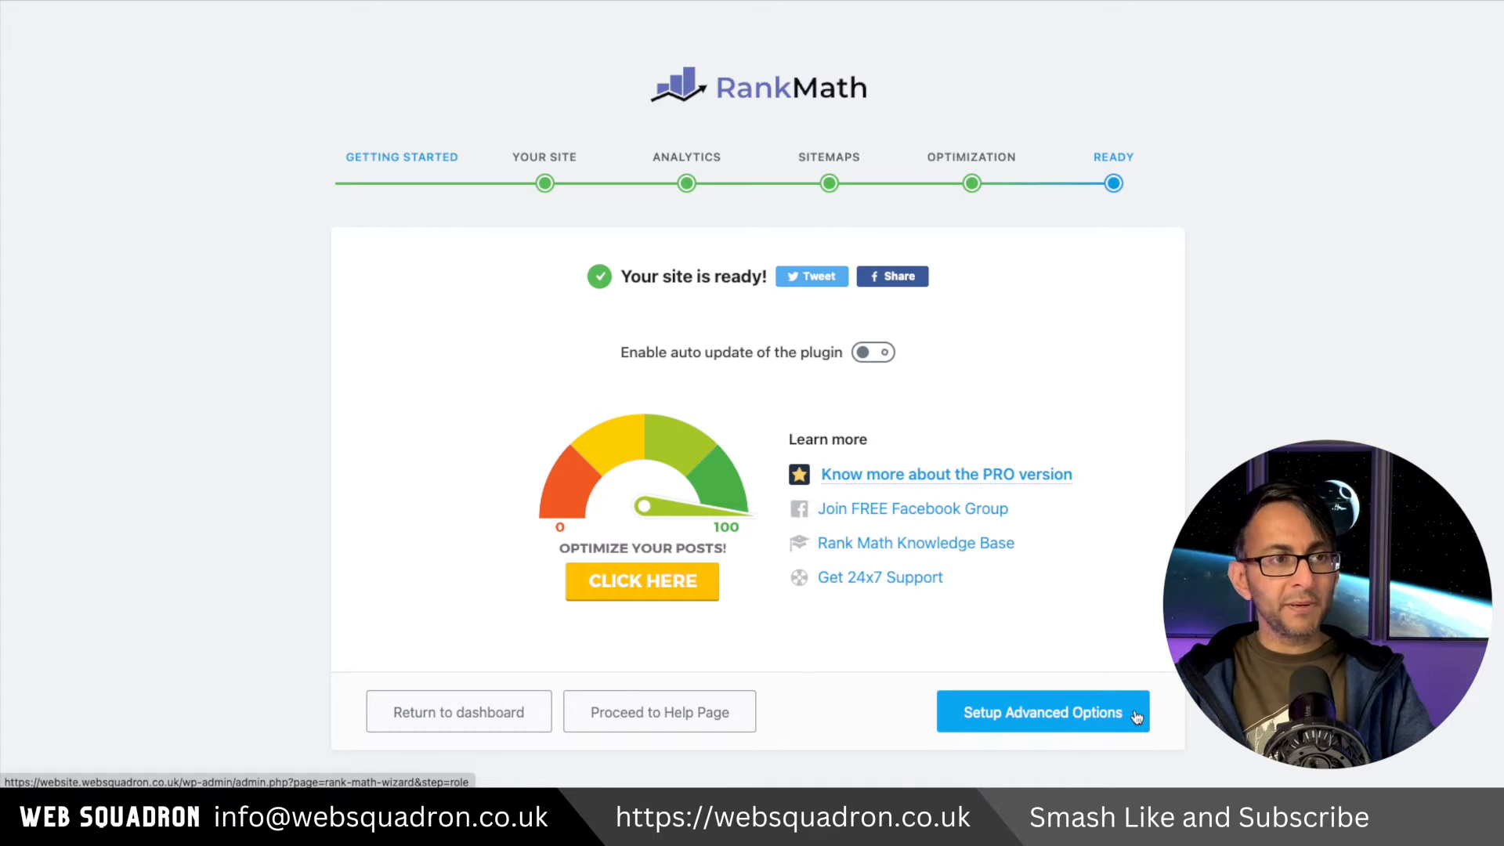
Leave the setup wizard for the dashboard and review the Local SEO settings under Titles & Meta.
{"action": "left_click", "coordinate": [475, 721]}
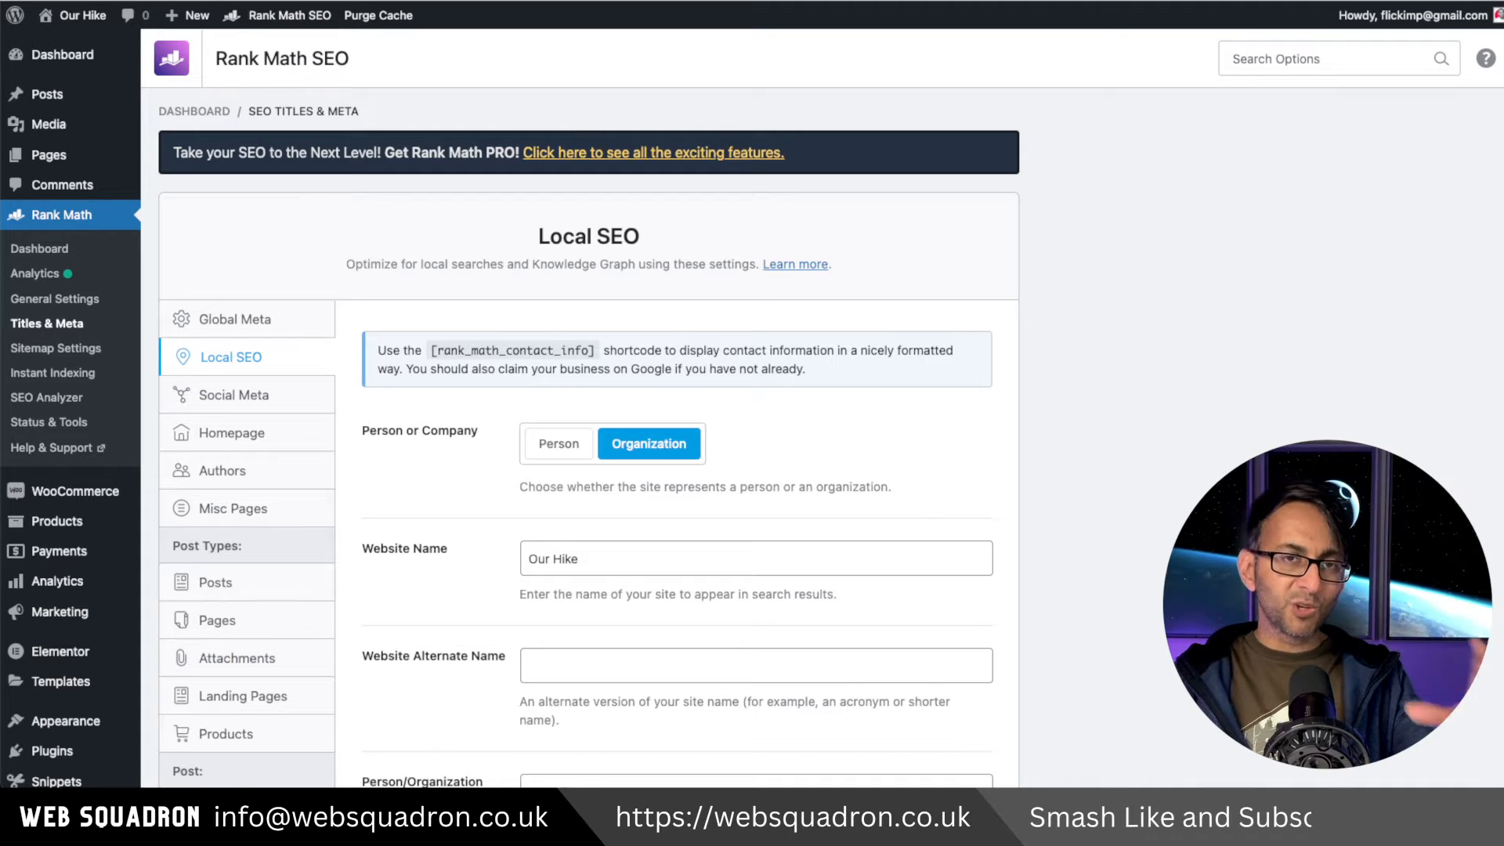
{"action": "scroll", "coordinate": [588, 431], "scroll_direction": "down", "scroll_amount": 1}
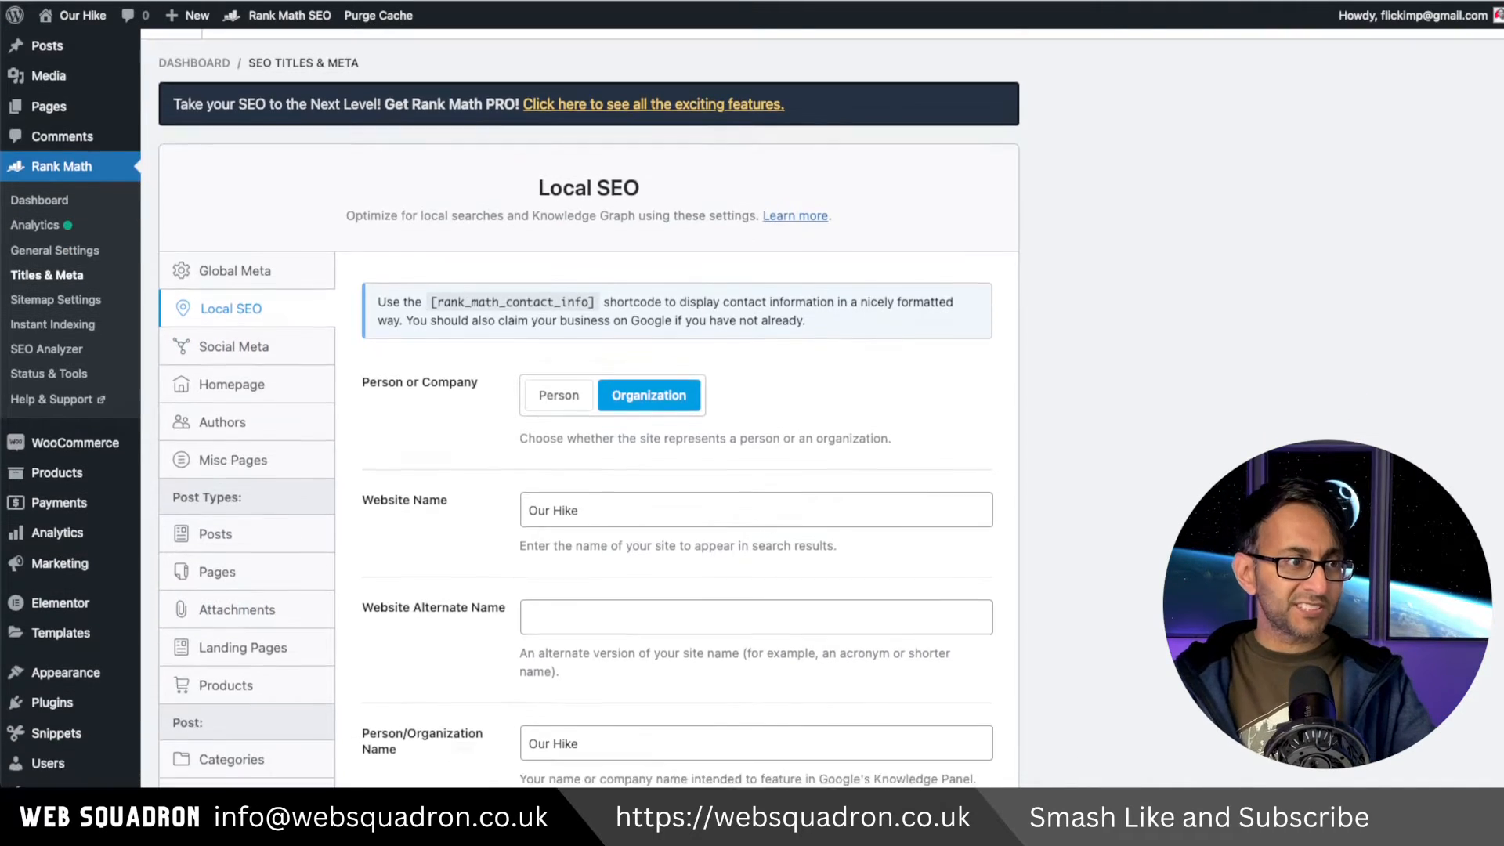
{"action": "scroll", "coordinate": [607, 458], "scroll_direction": "down", "scroll_amount": 5}
{"action": "scroll", "coordinate": [776, 507], "scroll_direction": "down", "scroll_amount": 3}
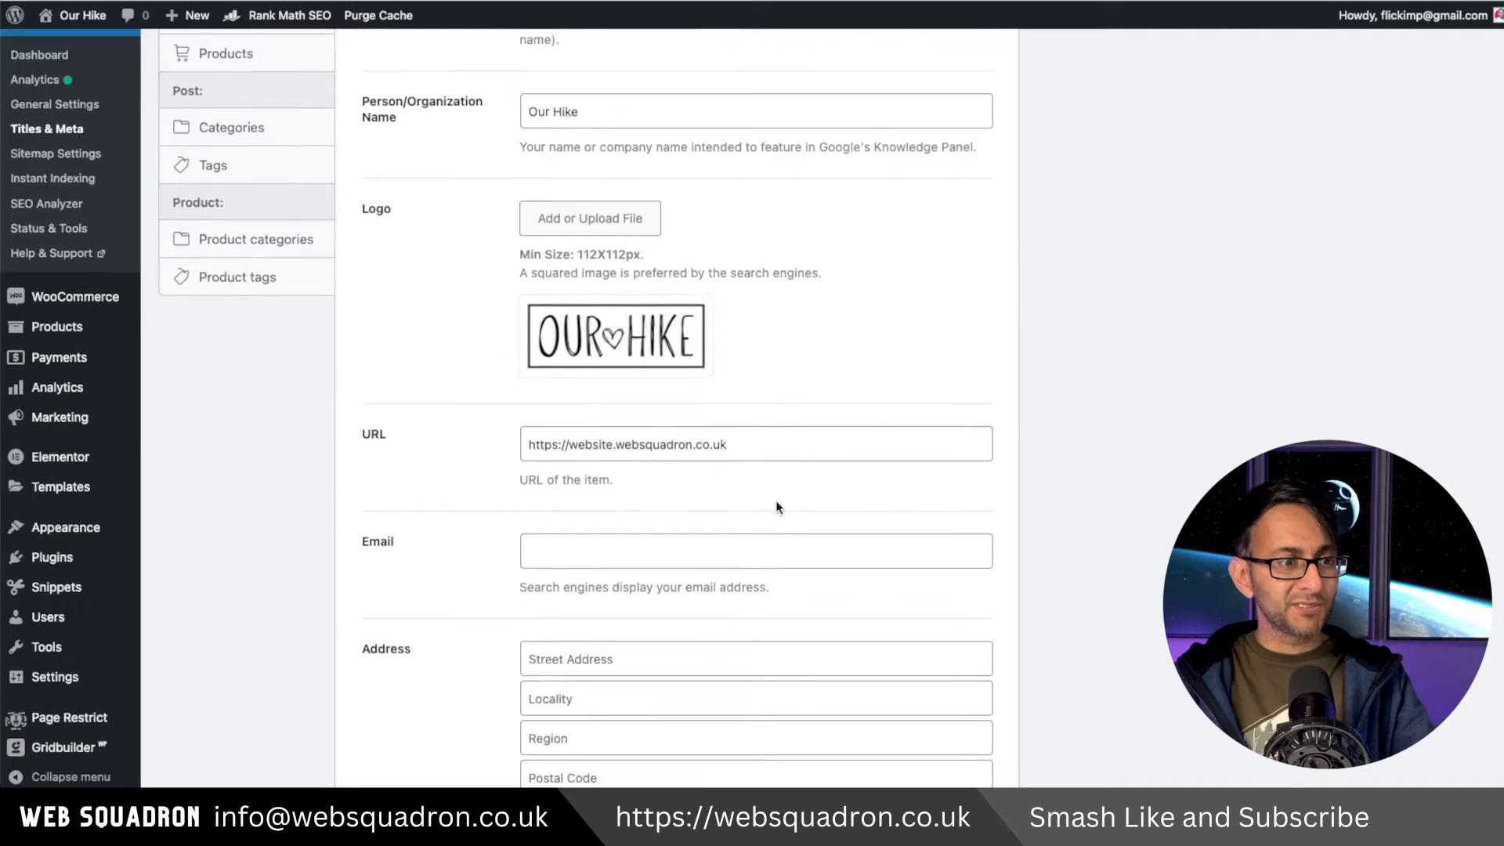
{"action": "scroll", "coordinate": [775, 507], "scroll_direction": "up", "scroll_amount": 8}
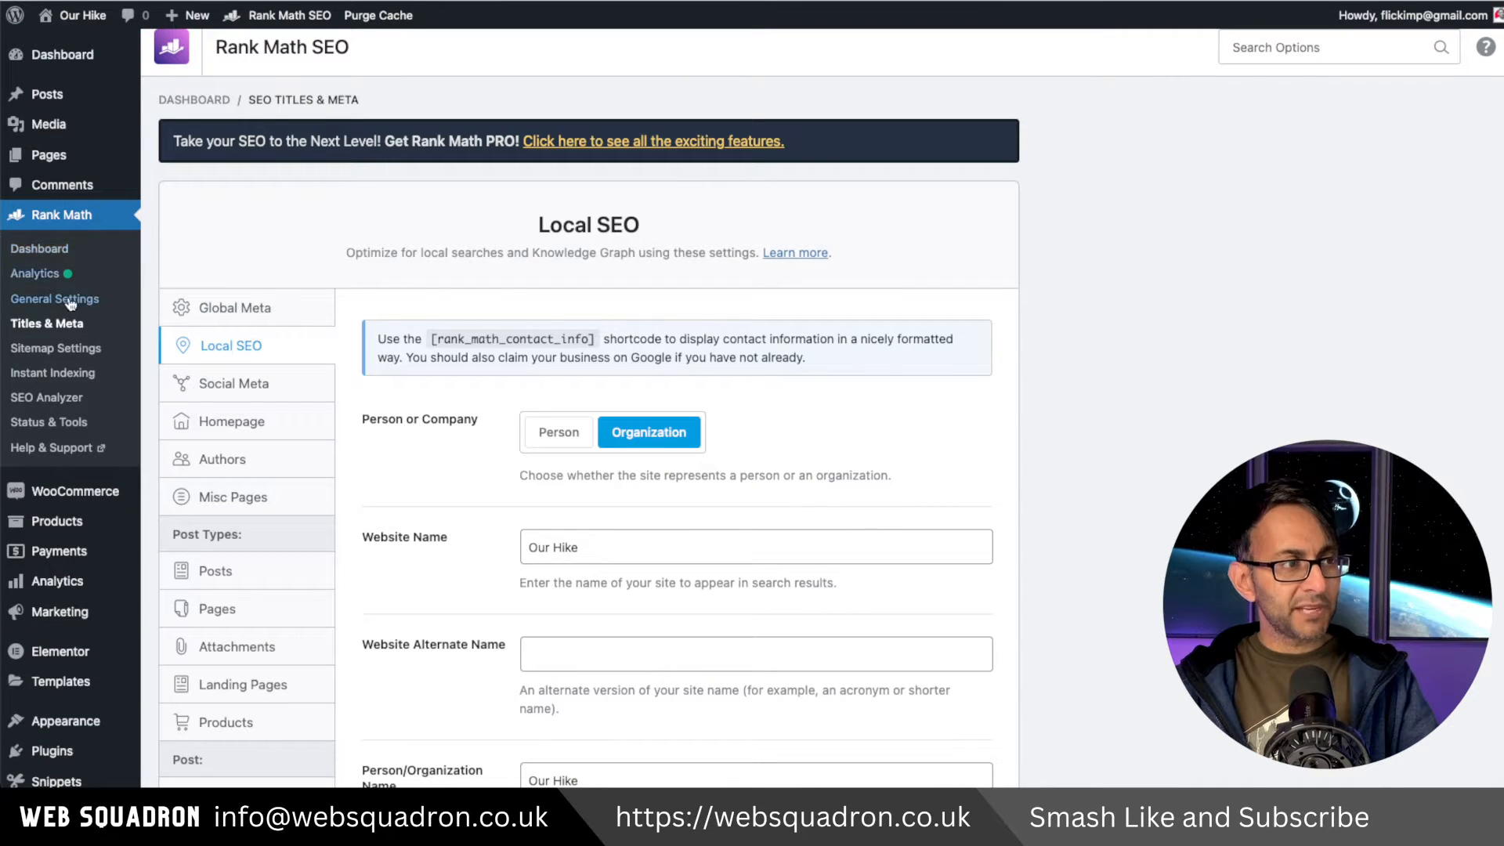
Open the Rank Math modules dashboard and browse the available modules.
{"action": "left_click", "coordinate": [65, 249]}
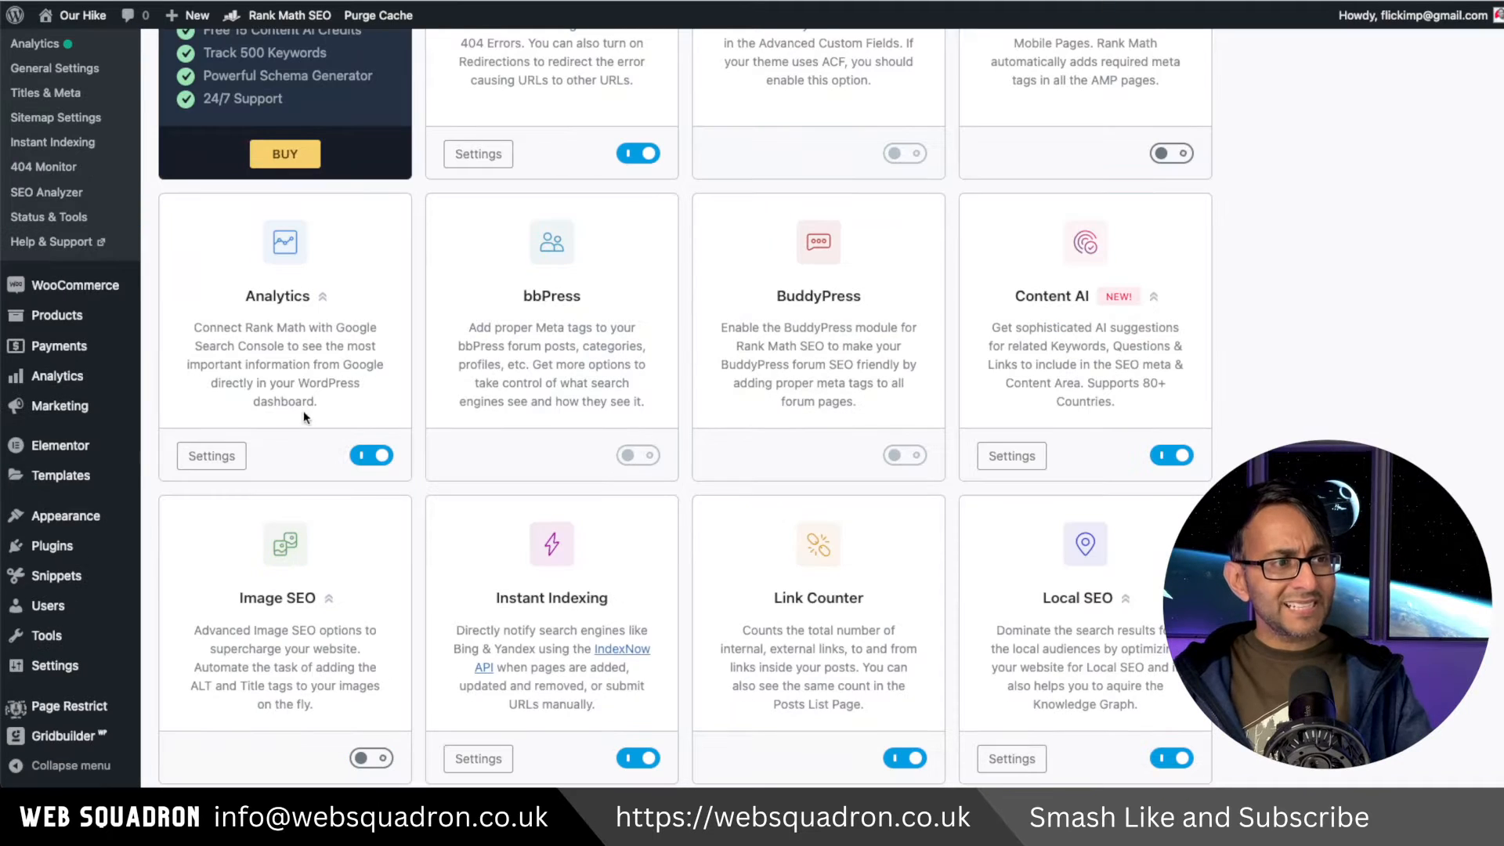
{"action": "scroll", "coordinate": [306, 407], "scroll_direction": "down", "scroll_amount": 1}
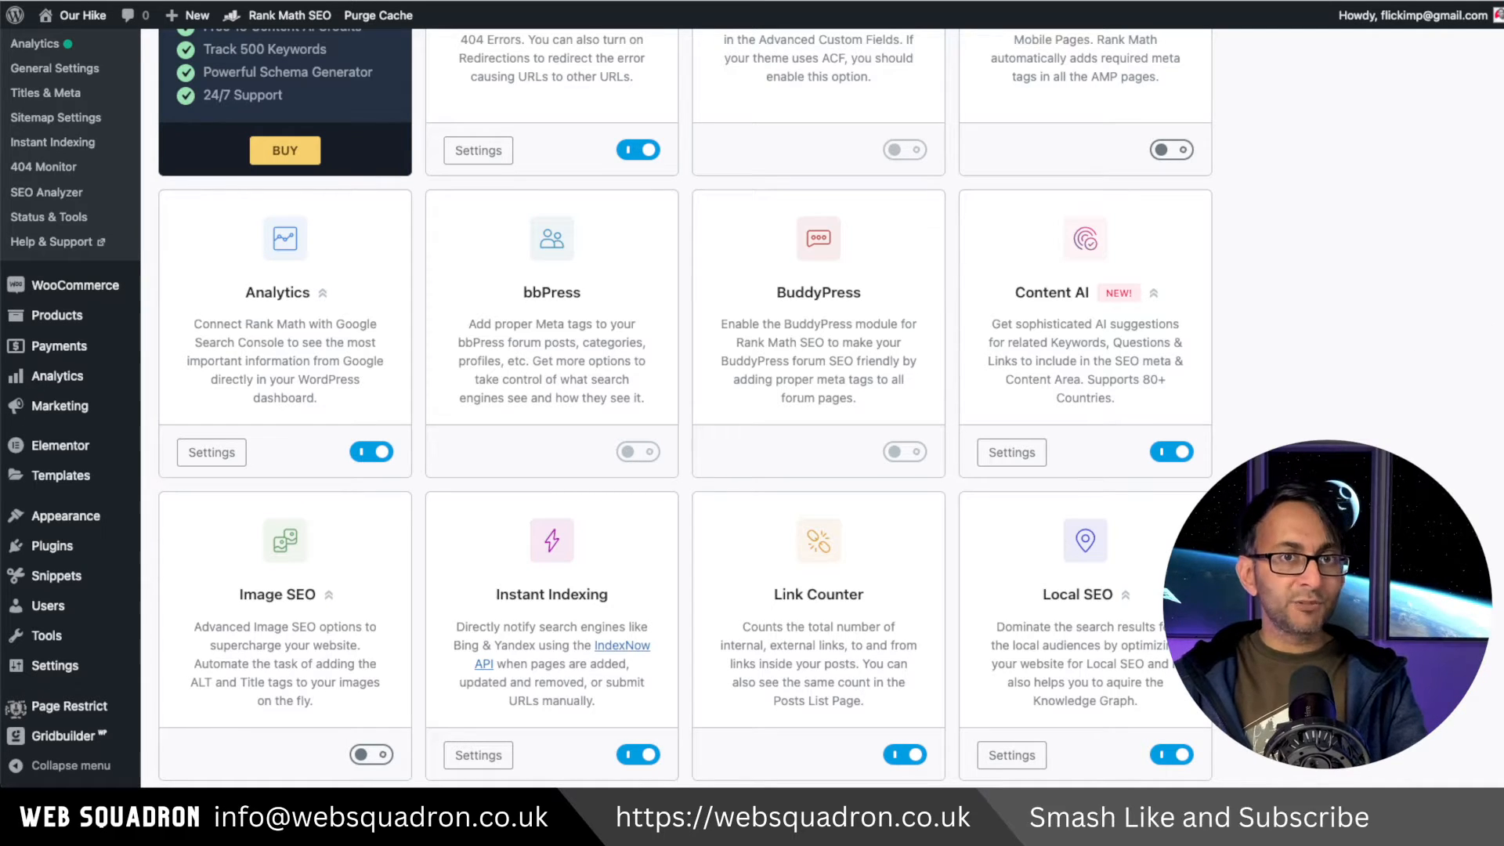
{"action": "scroll", "coordinate": [685, 408], "scroll_direction": "down", "scroll_amount": 1}
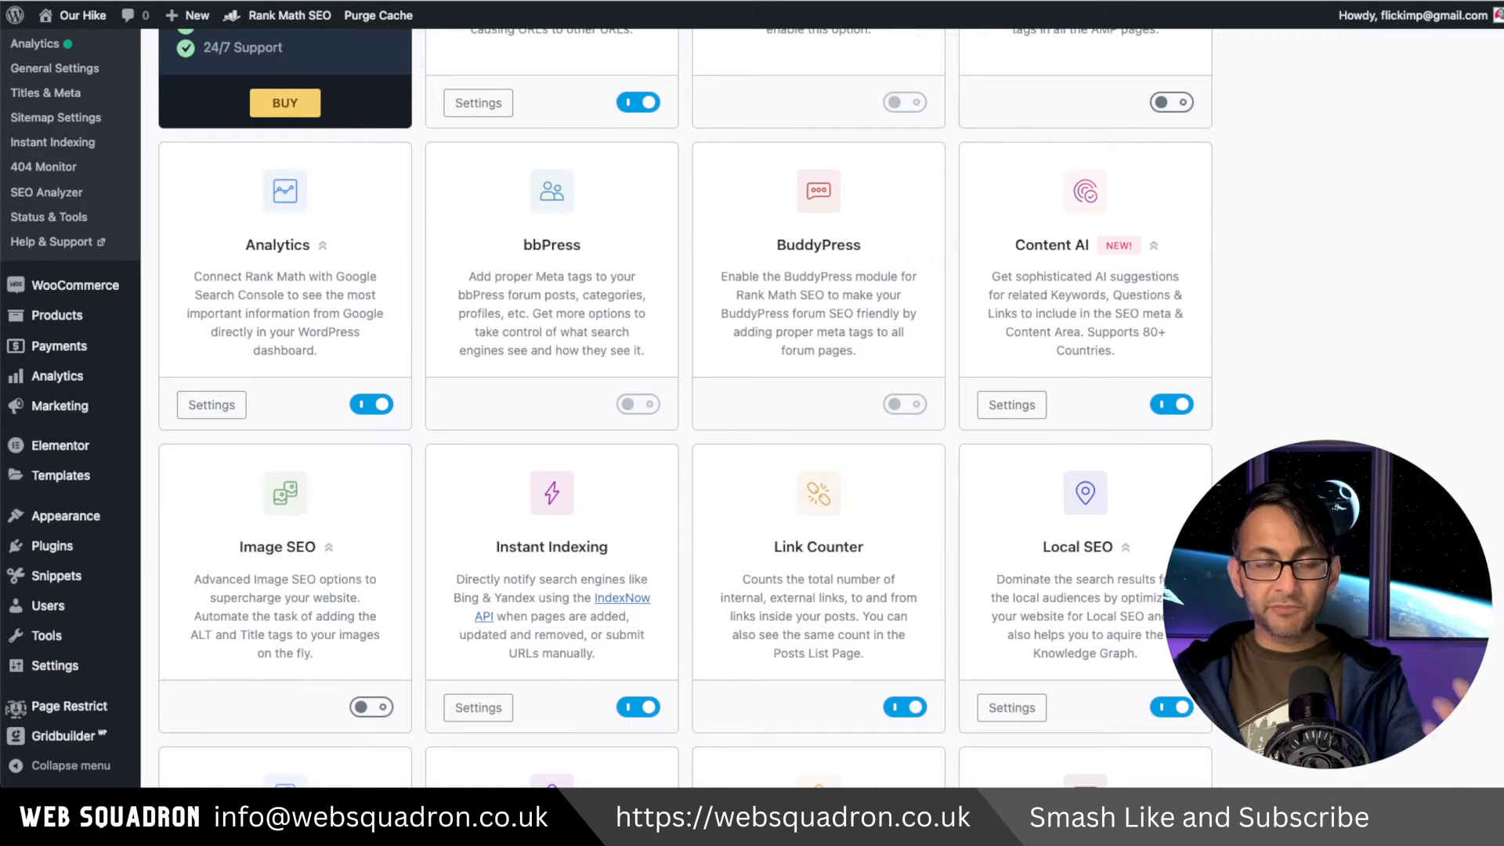
{"action": "scroll", "coordinate": [379, 655], "scroll_direction": "down", "scroll_amount": 1}
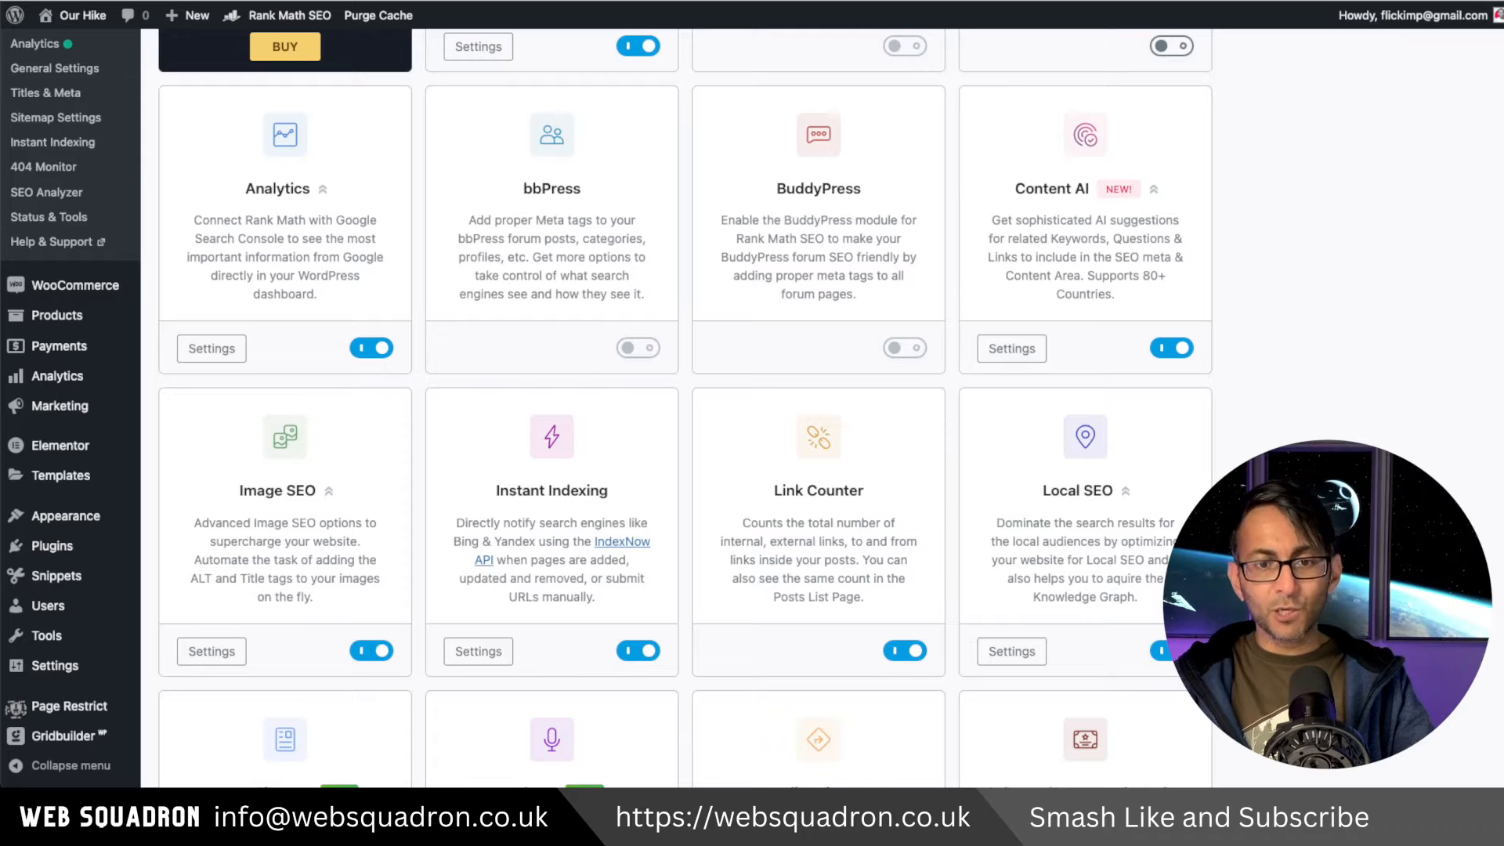
{"action": "scroll", "coordinate": [1077, 431], "scroll_direction": "down", "scroll_amount": 3}
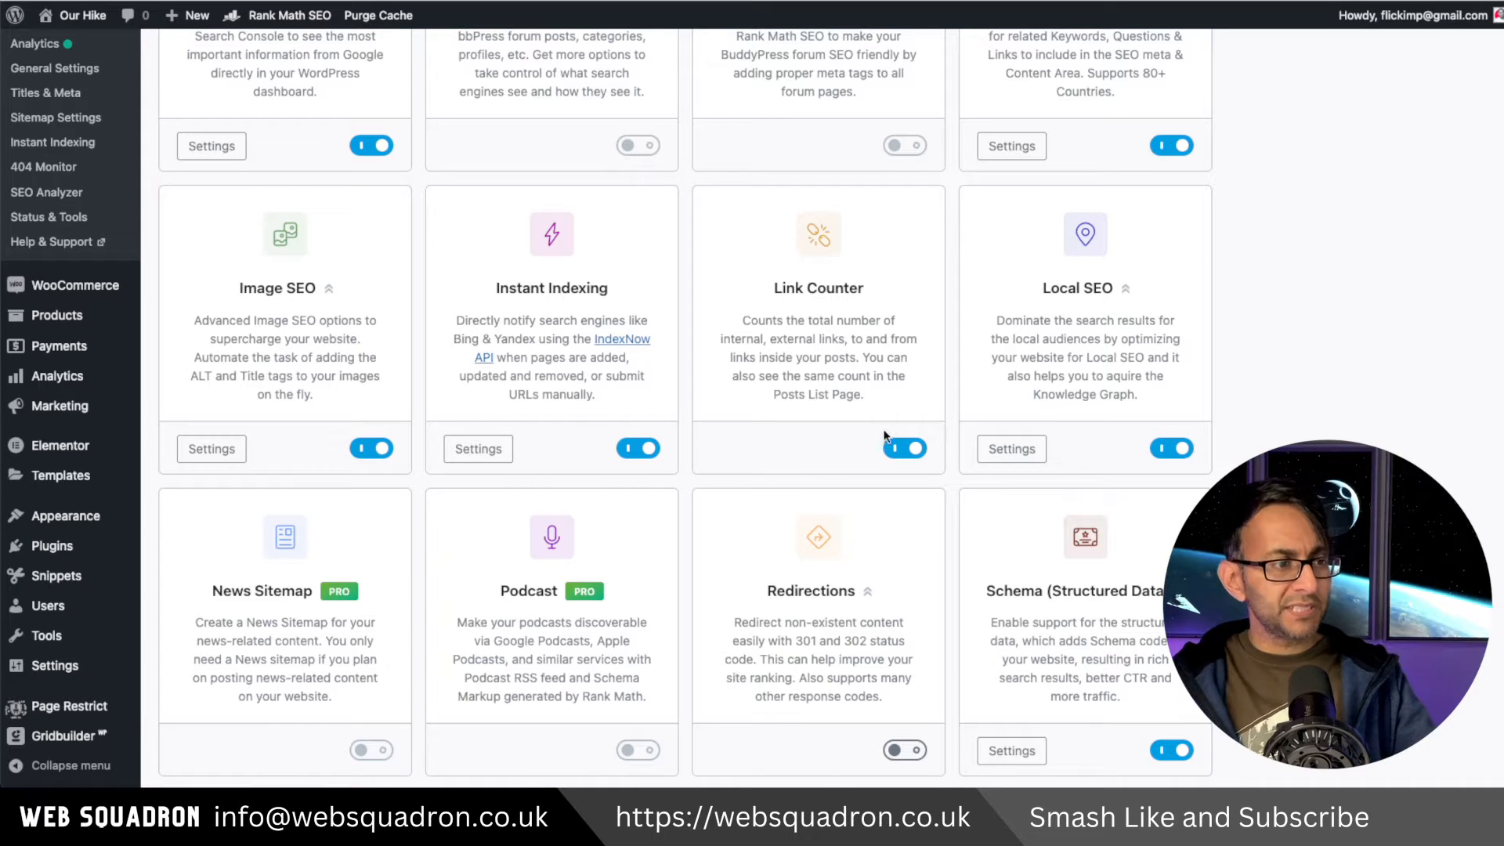
{"action": "scroll", "coordinate": [896, 444], "scroll_direction": "down", "scroll_amount": 1}
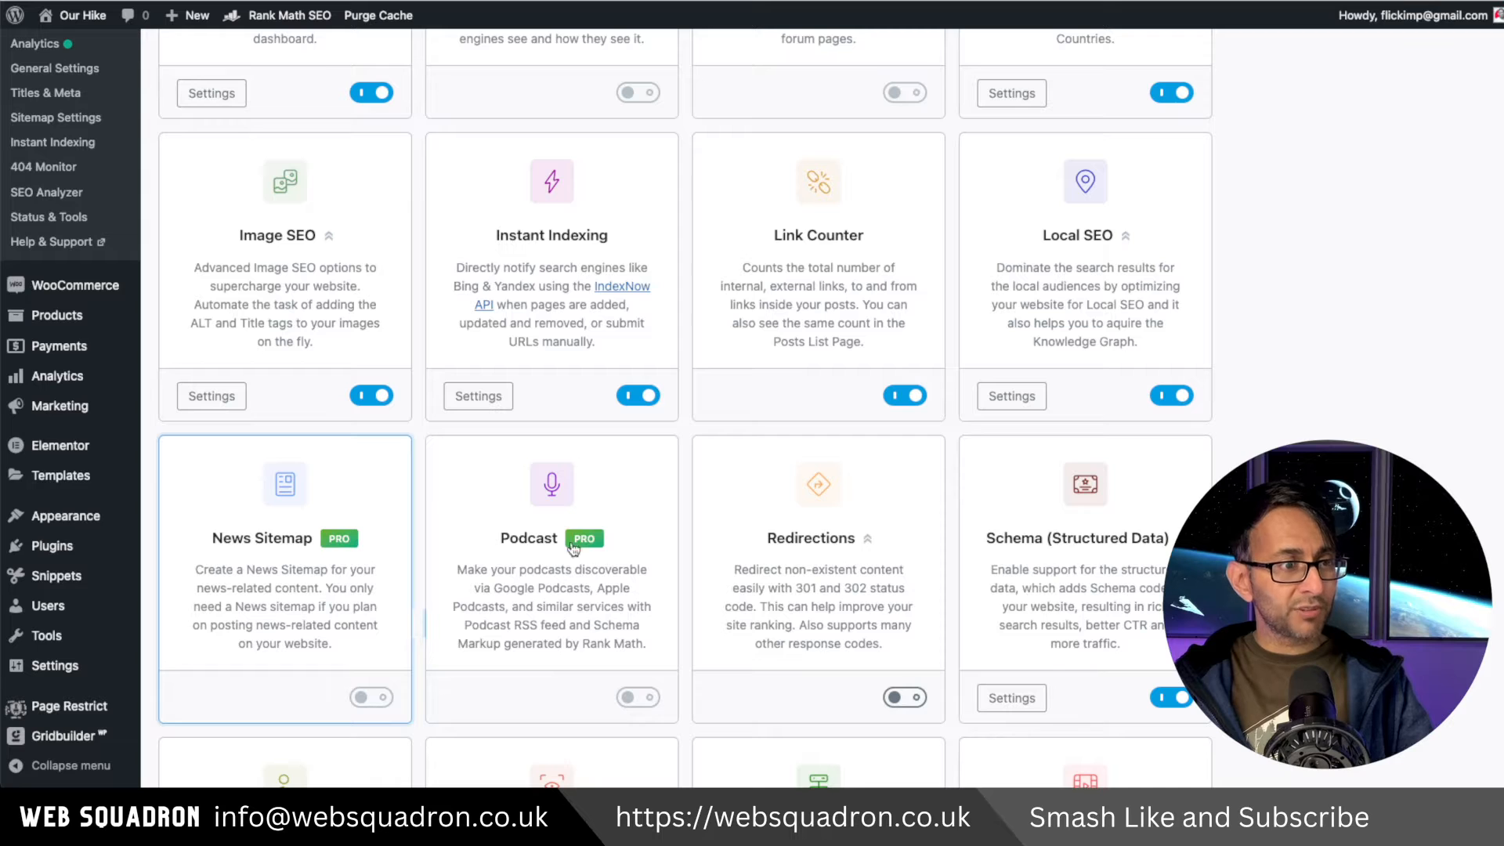
Try to enable the PRO News Sitemap module and look over the Rank Math pricing plans.
{"action": "left_click", "coordinate": [374, 700]}
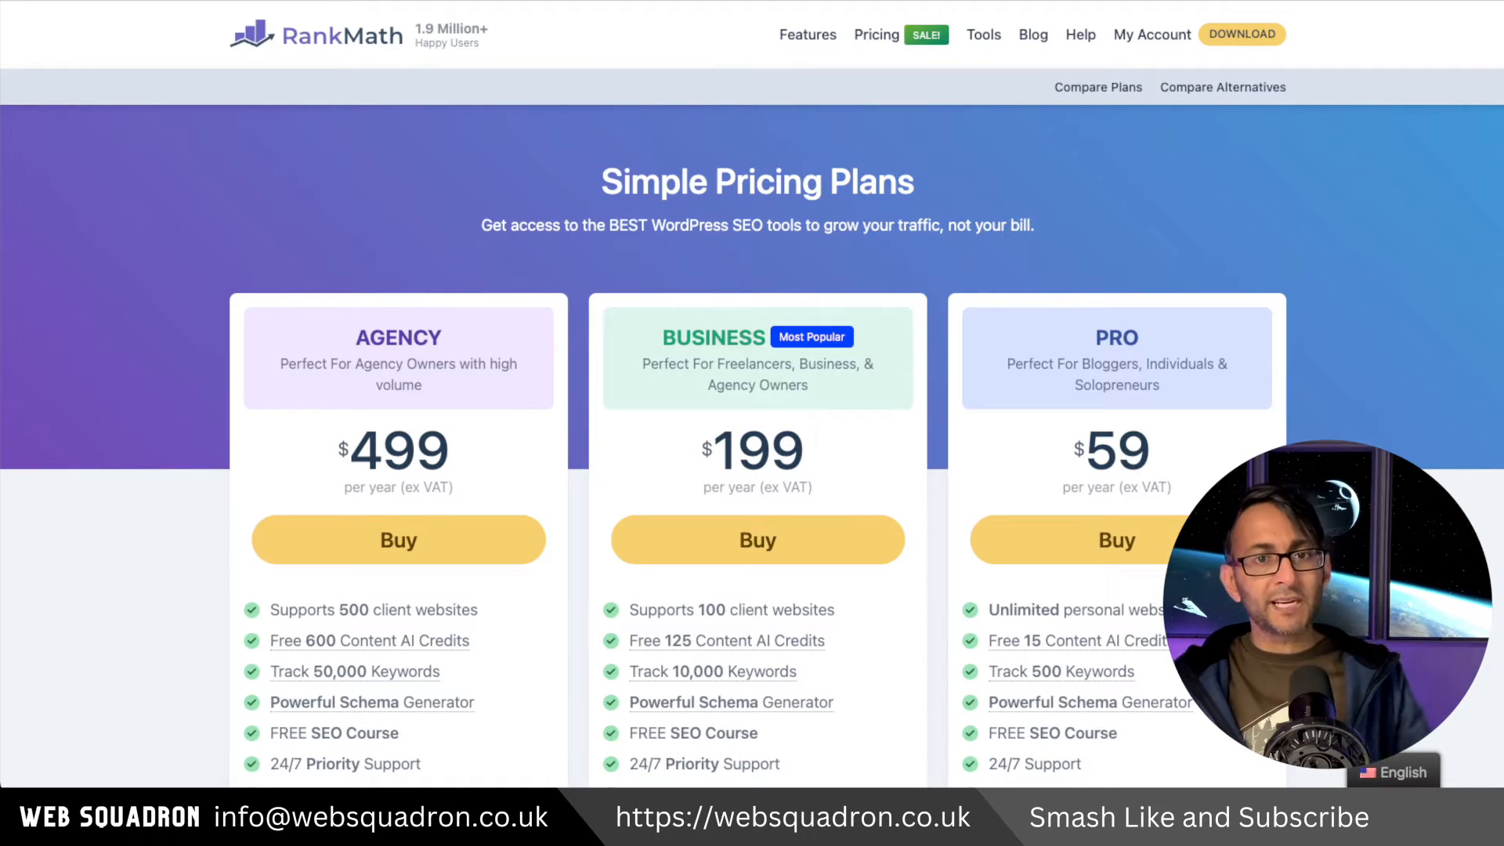
{"action": "scroll", "coordinate": [752, 446], "scroll_direction": "down", "scroll_amount": 3}
{"action": "scroll", "coordinate": [752, 446], "scroll_direction": "up", "scroll_amount": 2}
{"action": "scroll", "coordinate": [752, 446], "scroll_direction": "down", "scroll_amount": 2}
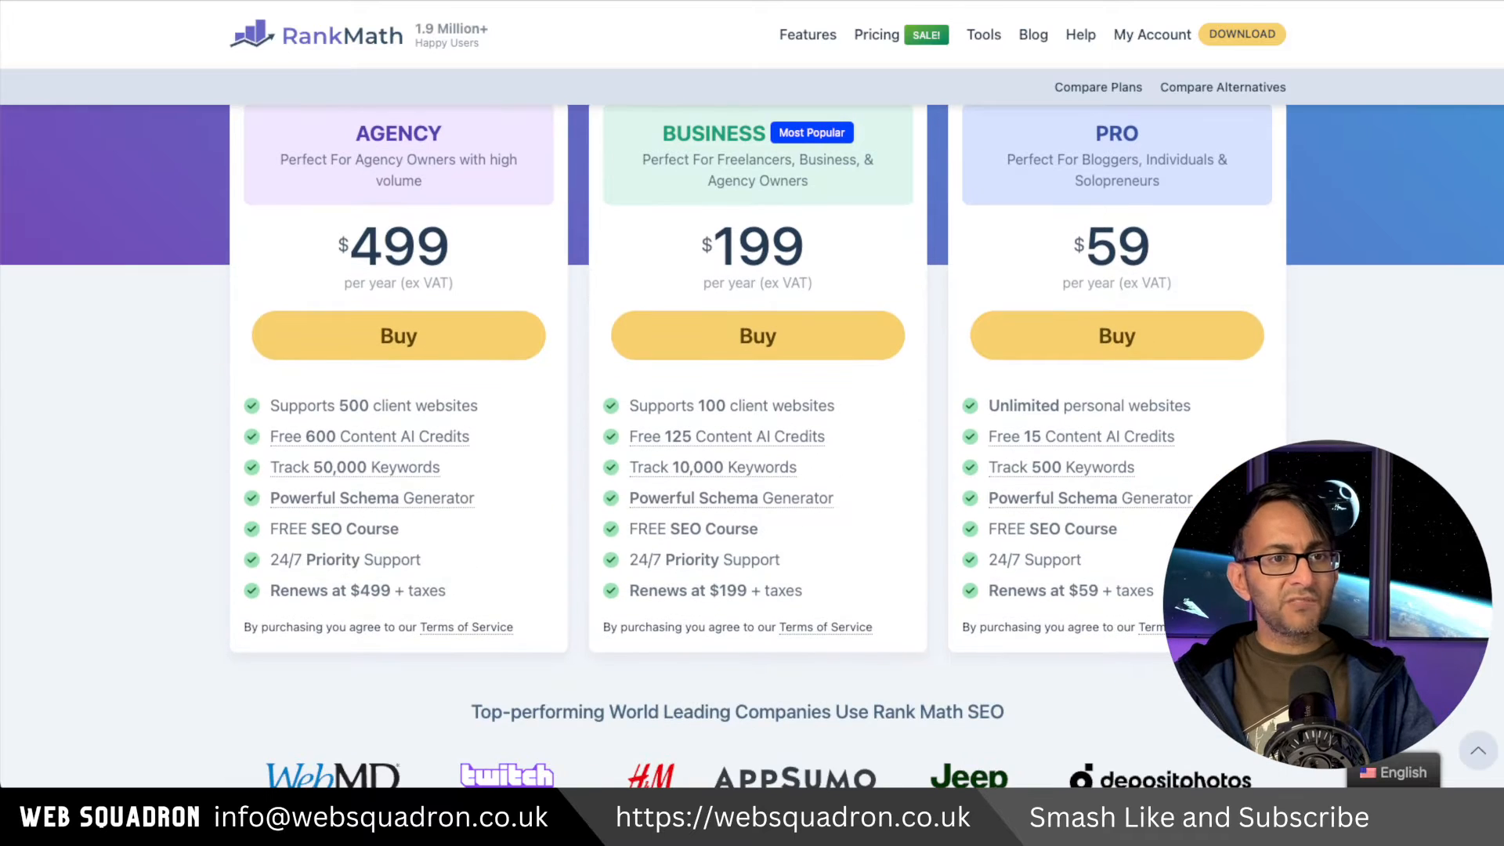
{"action": "scroll", "coordinate": [1124, 339], "scroll_direction": "up", "scroll_amount": 1}
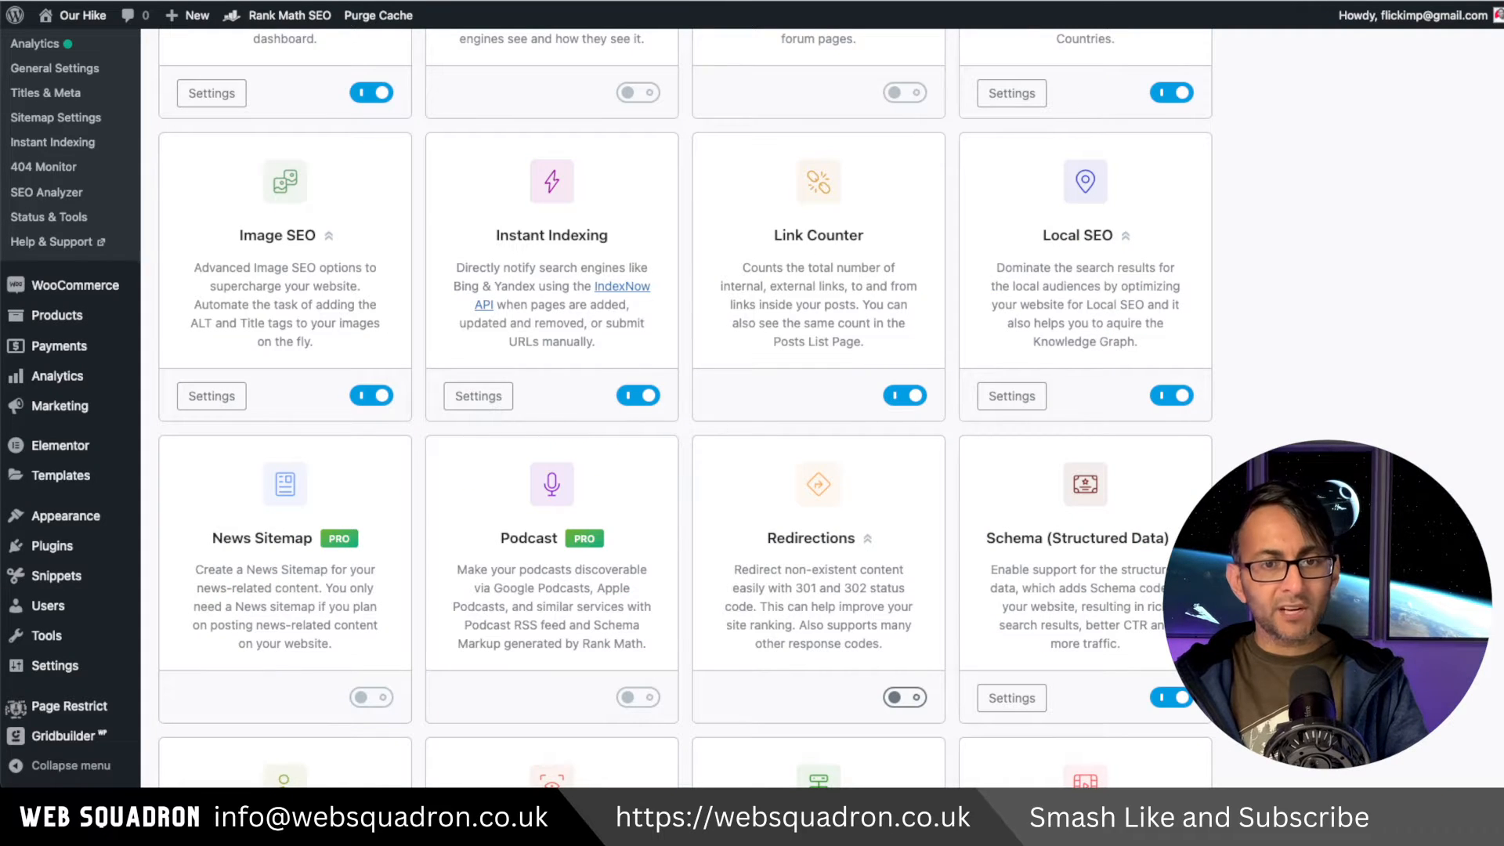
Enable the Redirections module and browse the remaining modules.
{"action": "scroll", "coordinate": [913, 475], "scroll_direction": "down", "scroll_amount": 3}
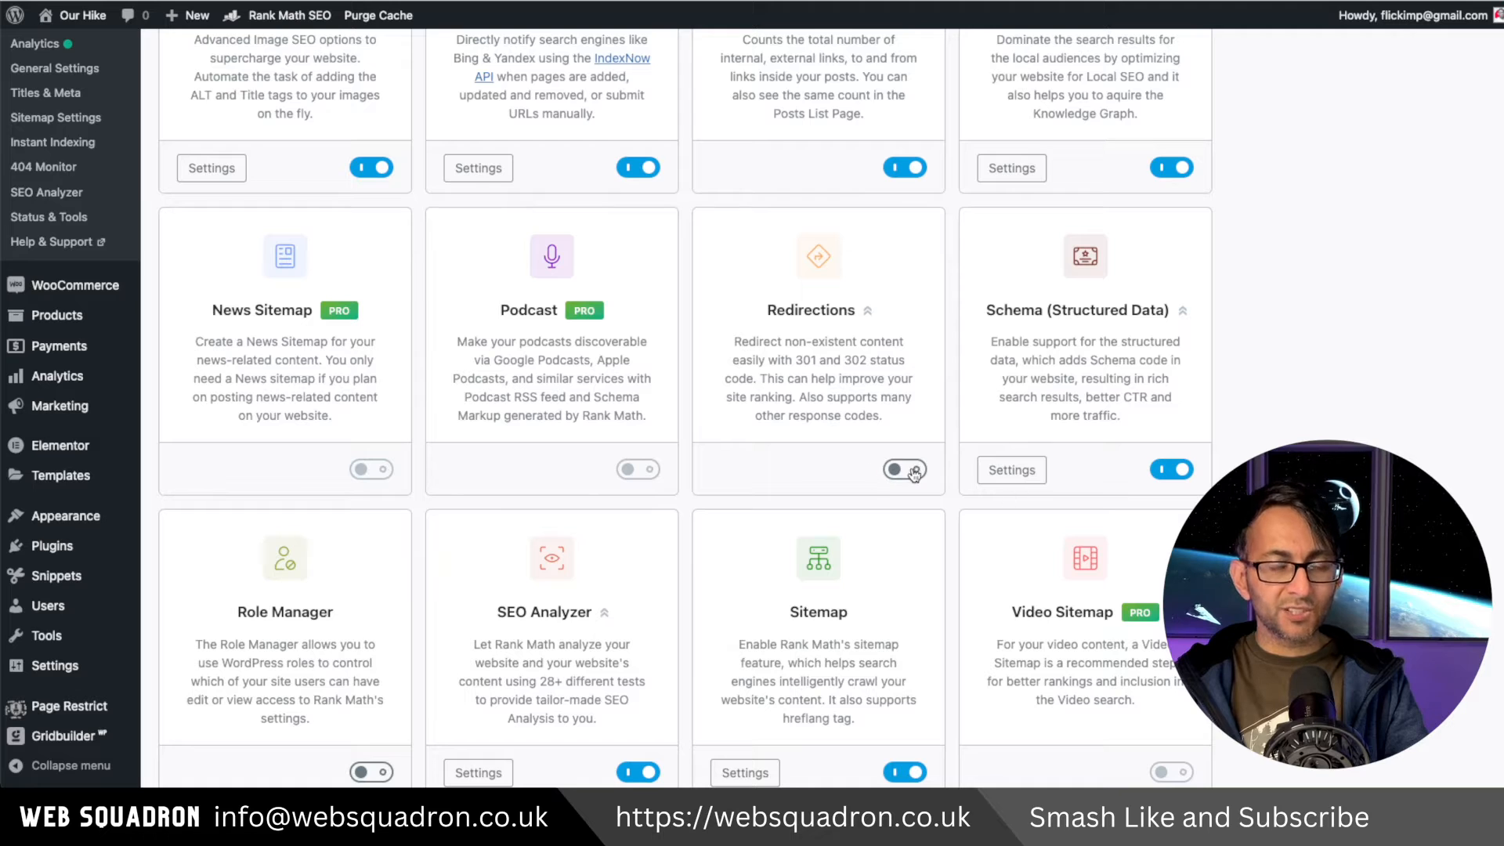
{"action": "left_click", "coordinate": [911, 470]}
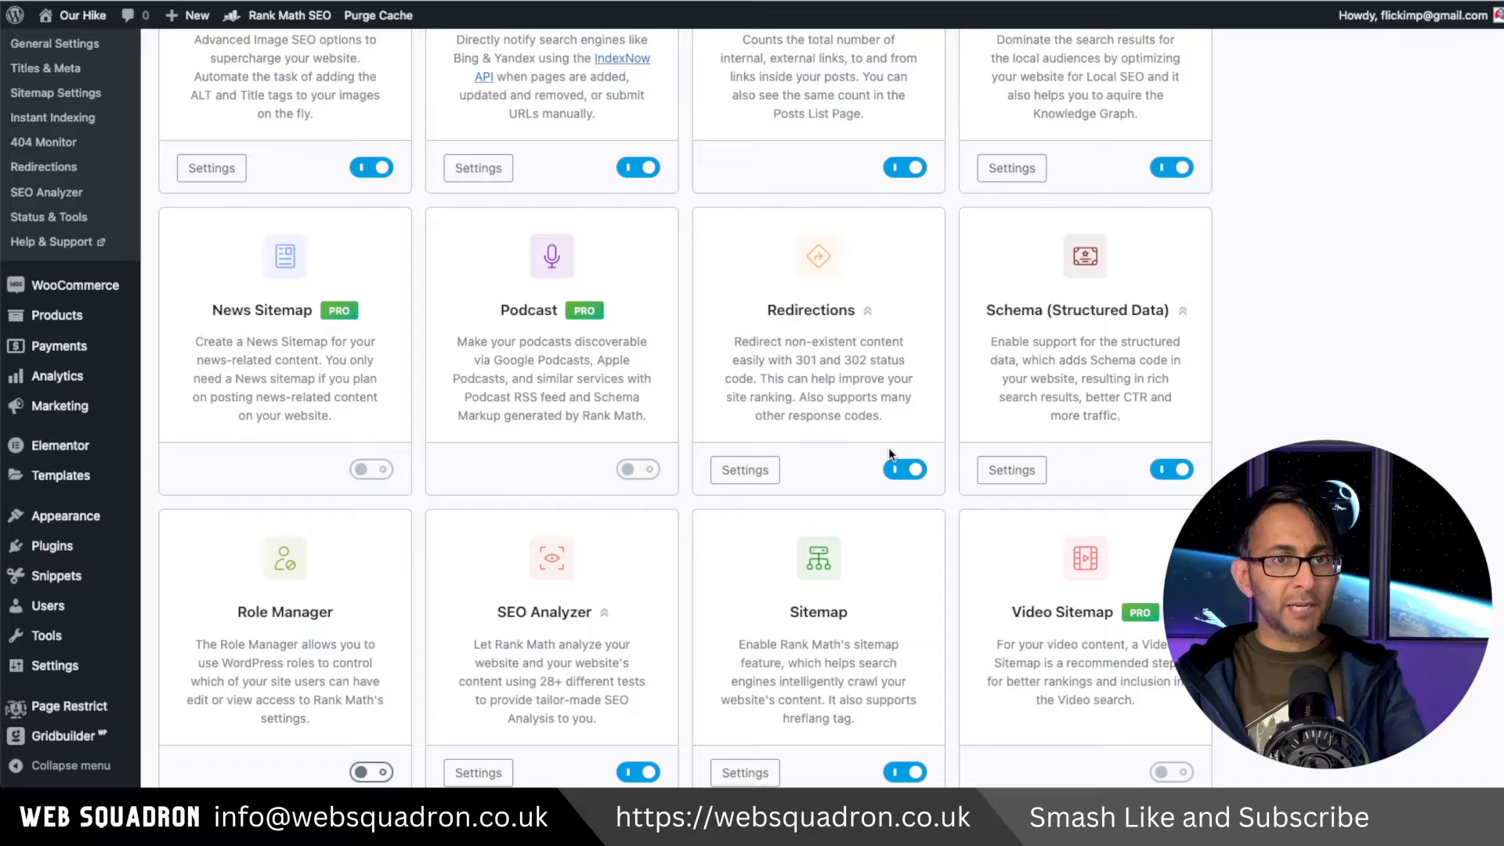
{"action": "scroll", "coordinate": [1022, 446], "scroll_direction": "down", "scroll_amount": 2}
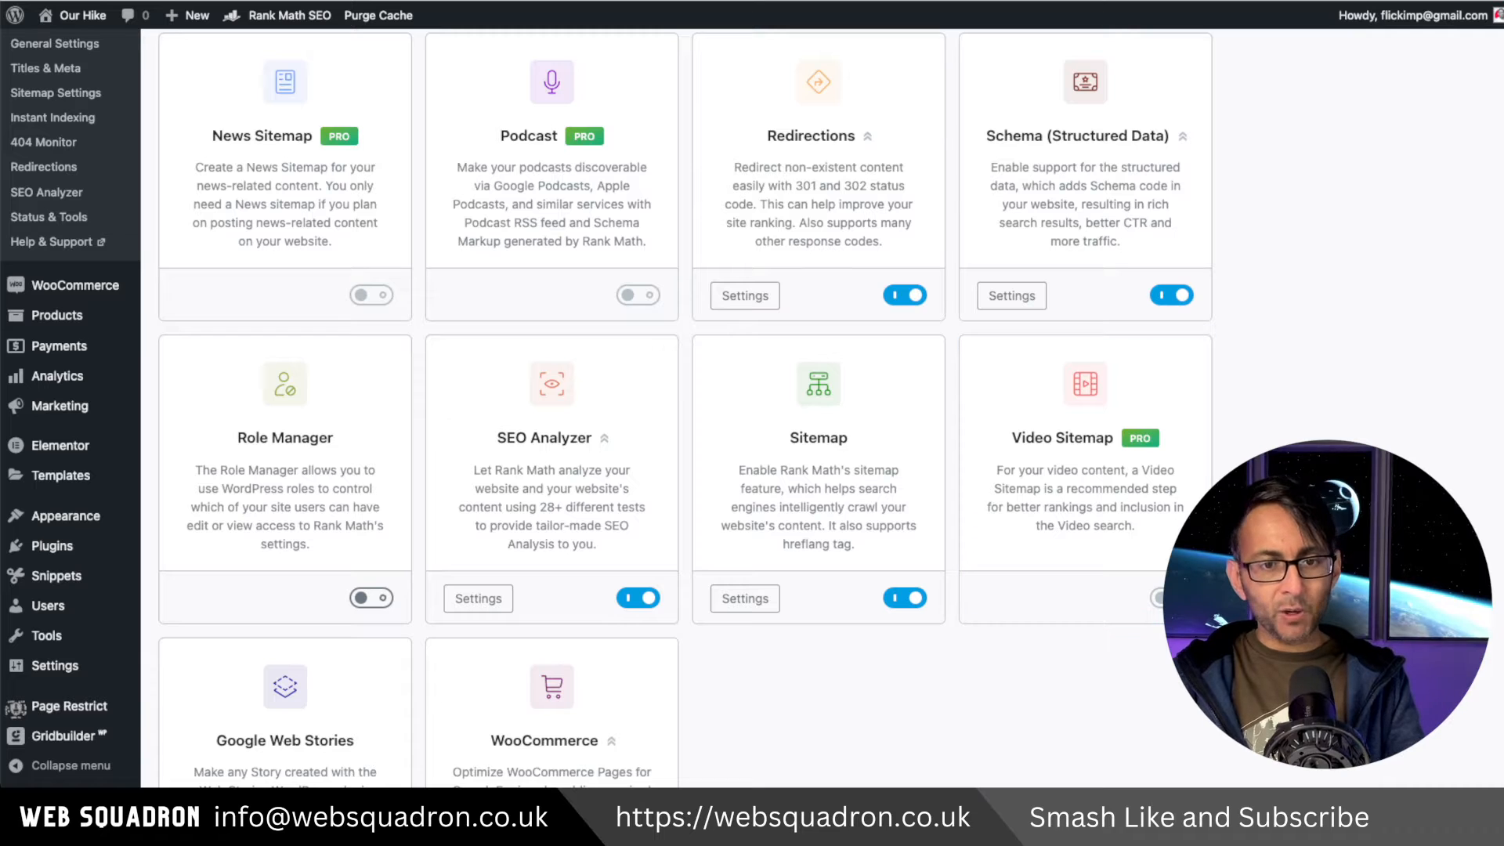
{"action": "scroll", "coordinate": [1146, 342], "scroll_direction": "down", "scroll_amount": 2}
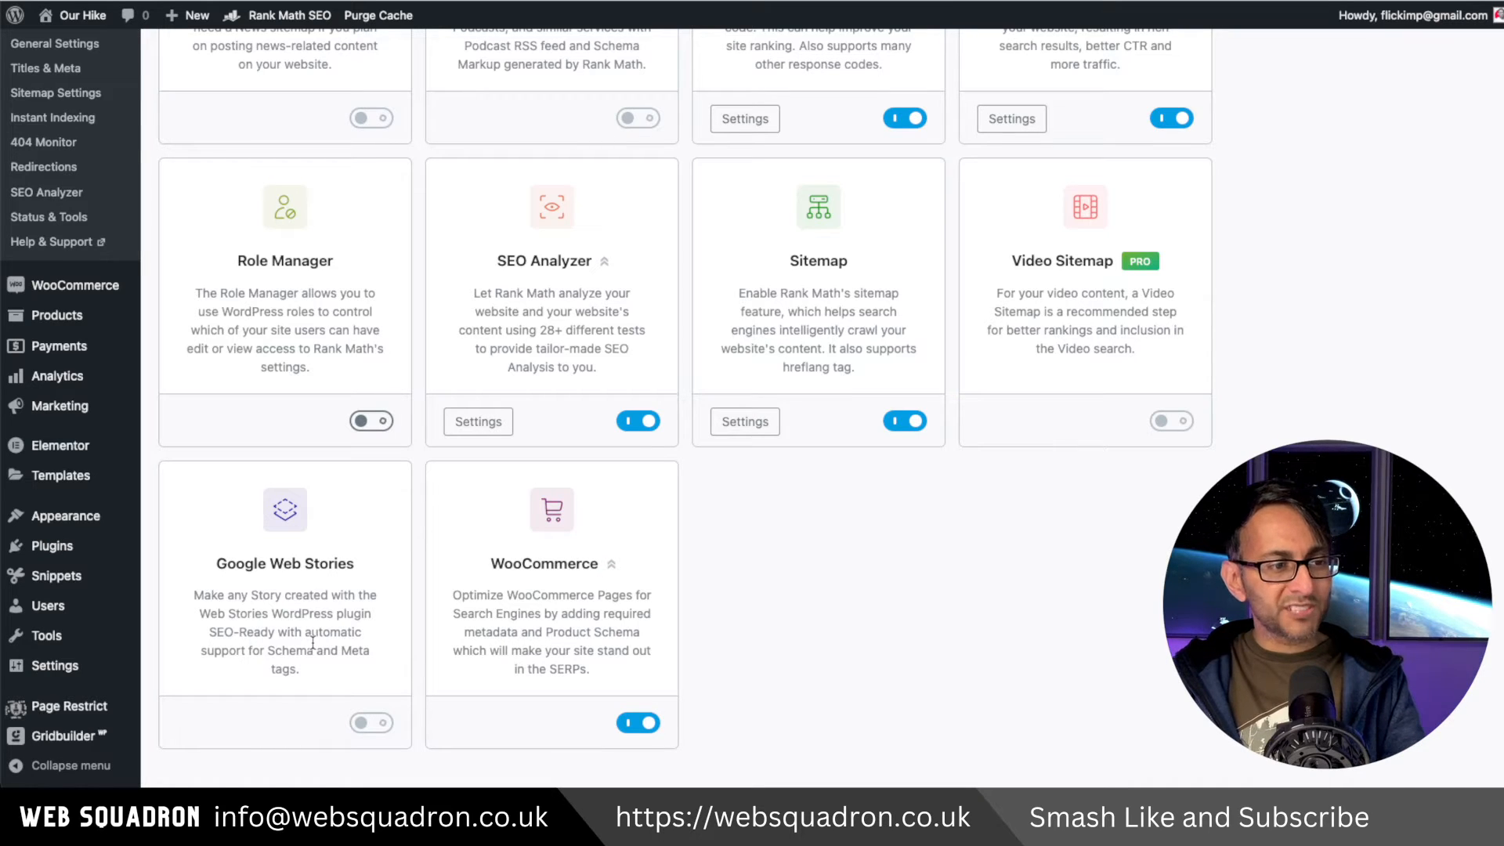
{"action": "scroll", "coordinate": [602, 654], "scroll_direction": "up", "scroll_amount": 1}
{"action": "scroll", "coordinate": [806, 678], "scroll_direction": "up", "scroll_amount": 15}
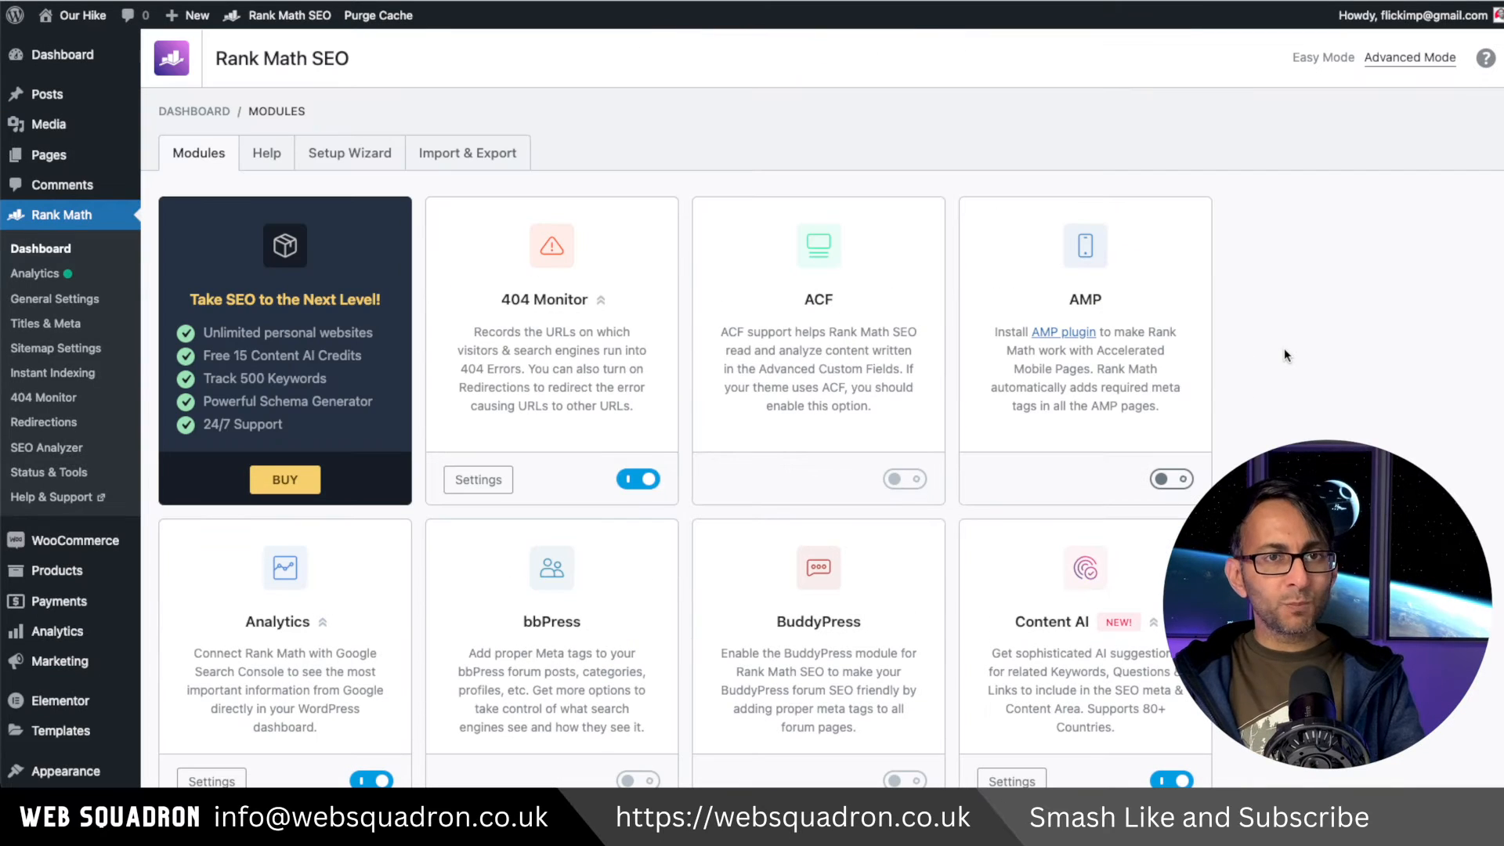
Open the Import & Export tools and review the plugin settings import, export and backup options.
{"action": "left_click", "coordinate": [461, 155]}
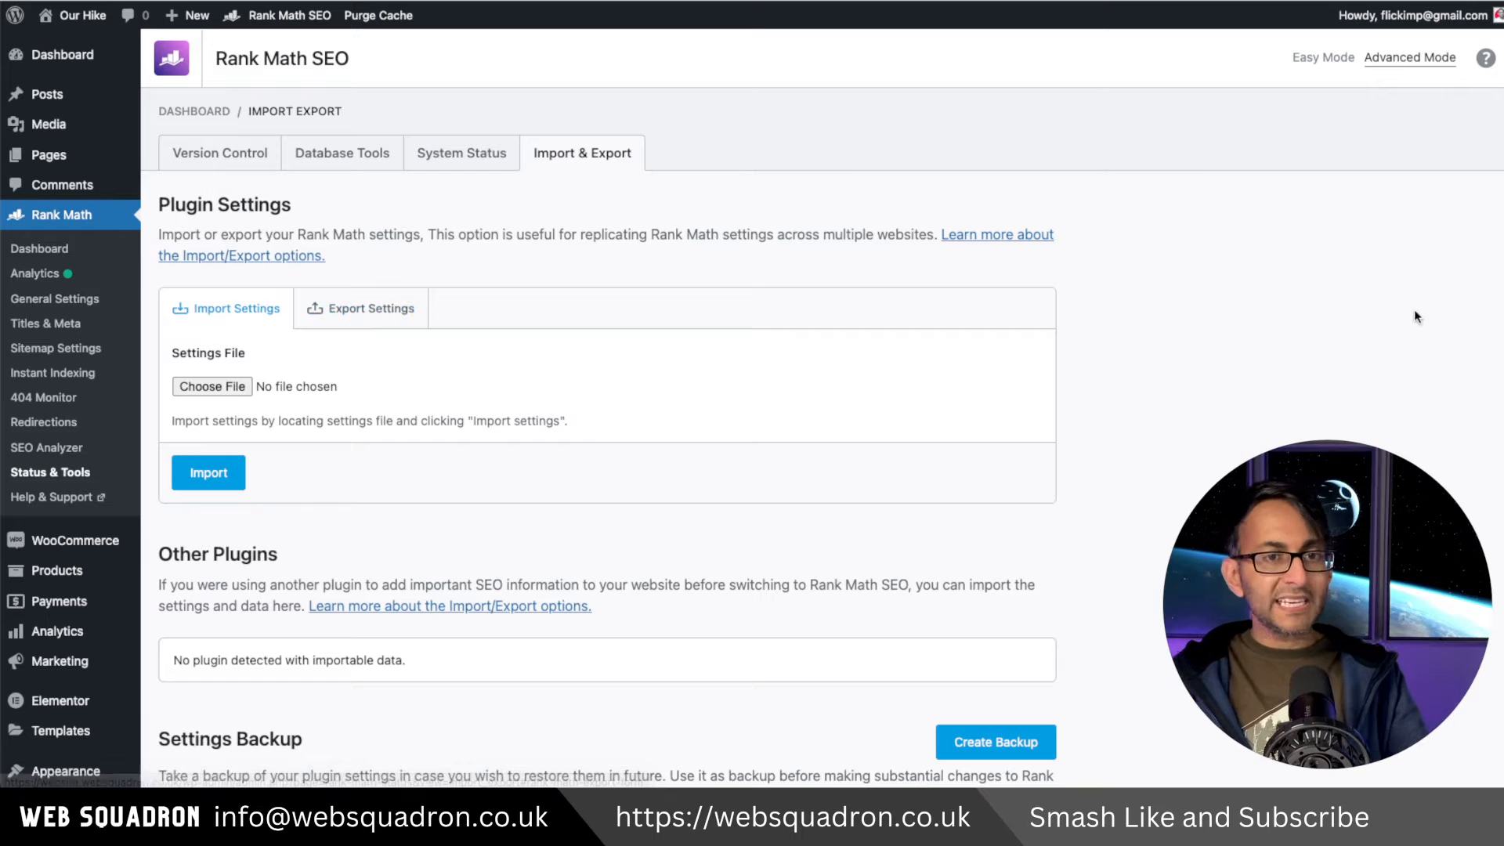
{"action": "scroll", "coordinate": [1501, 250], "scroll_direction": "down", "scroll_amount": 3}
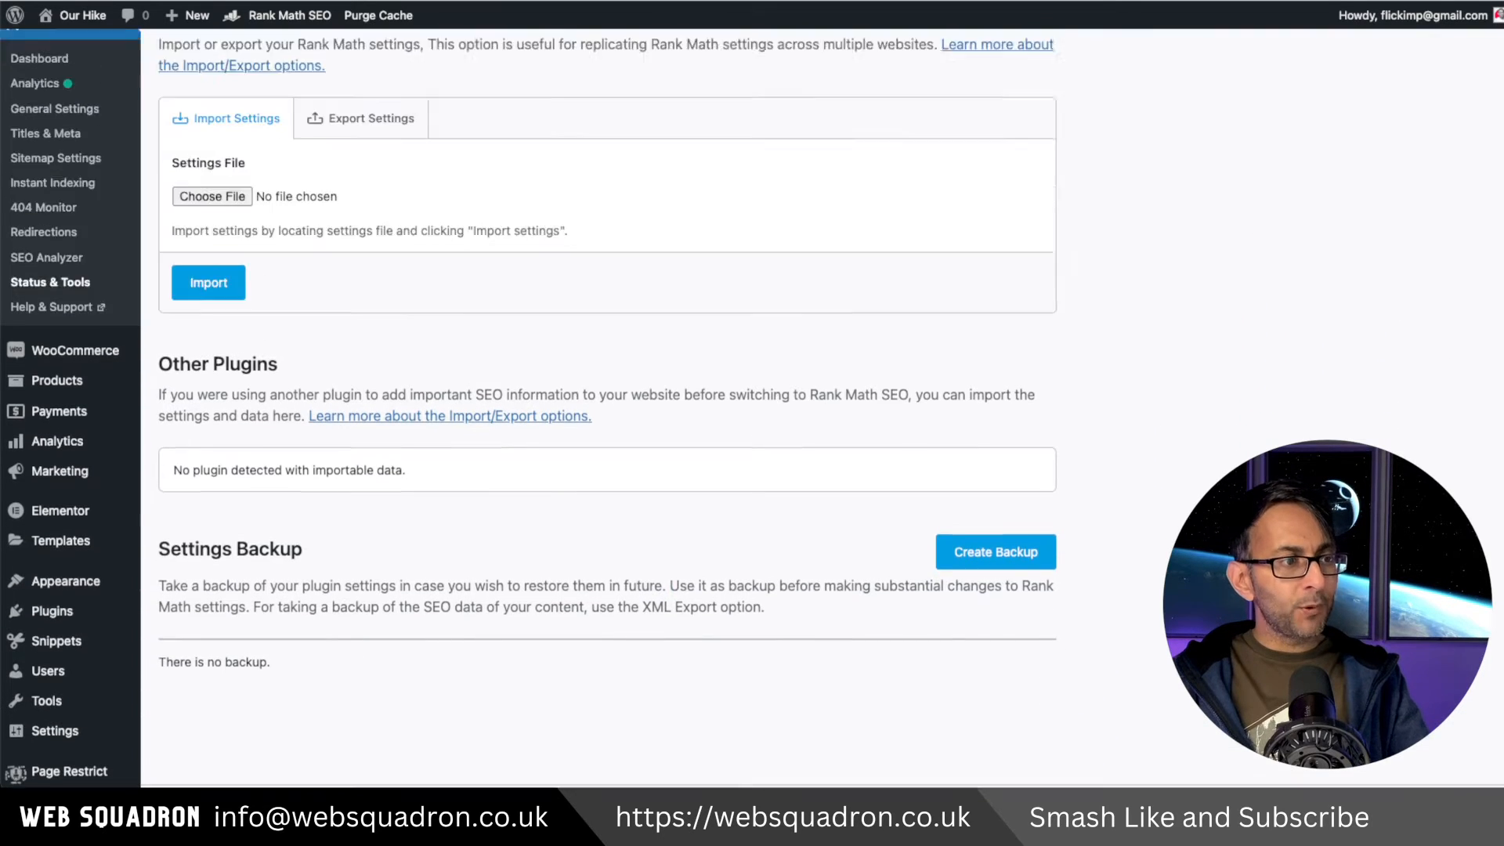
{"action": "scroll", "coordinate": [1501, 250], "scroll_direction": "up", "scroll_amount": 3}
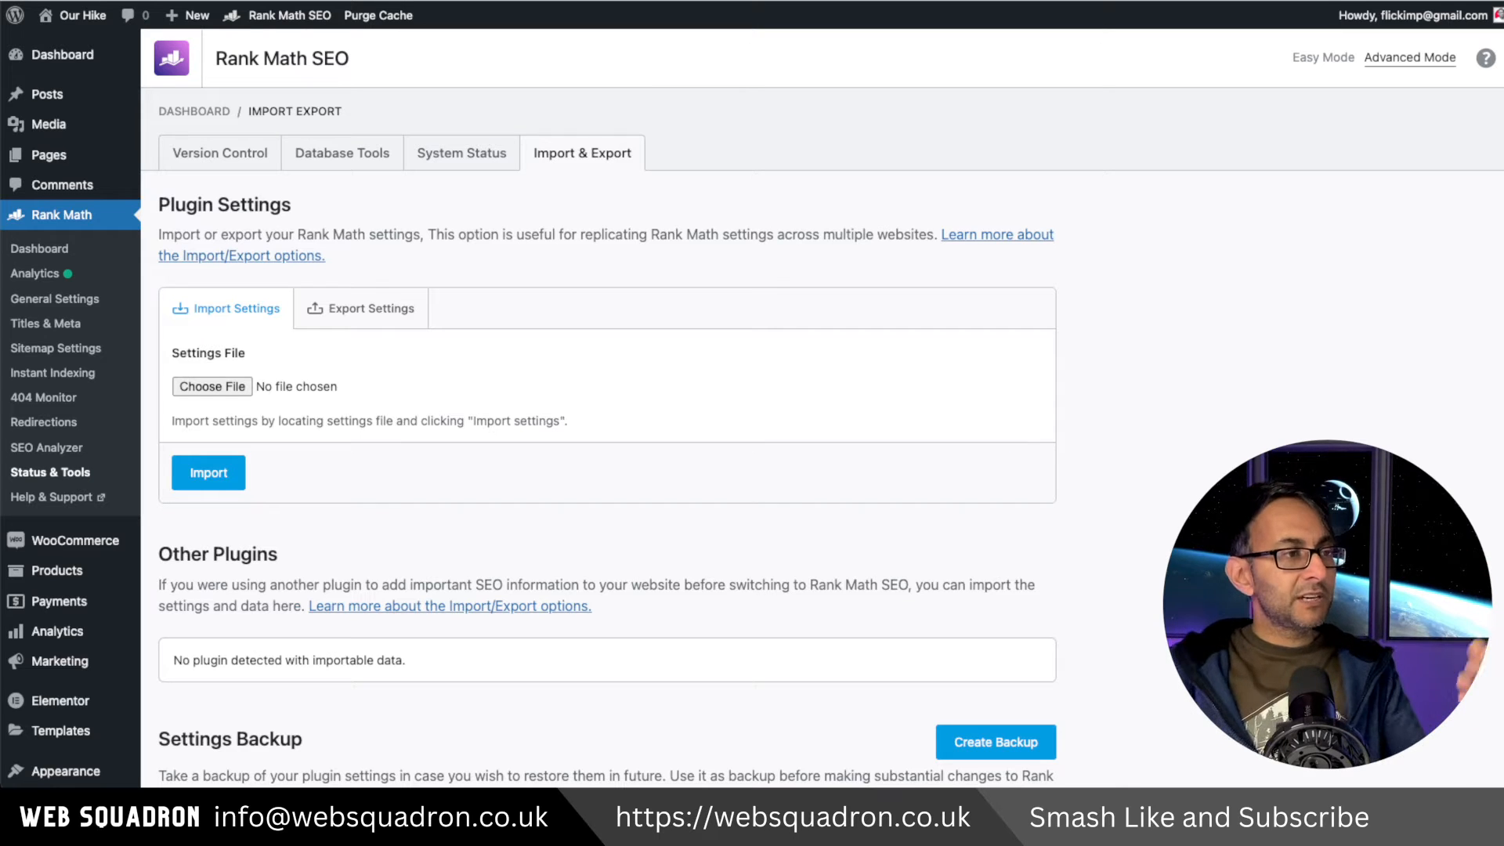
Open the Rank Math Analytics dashboard and review its overview panels.
{"action": "left_click", "coordinate": [53, 249]}
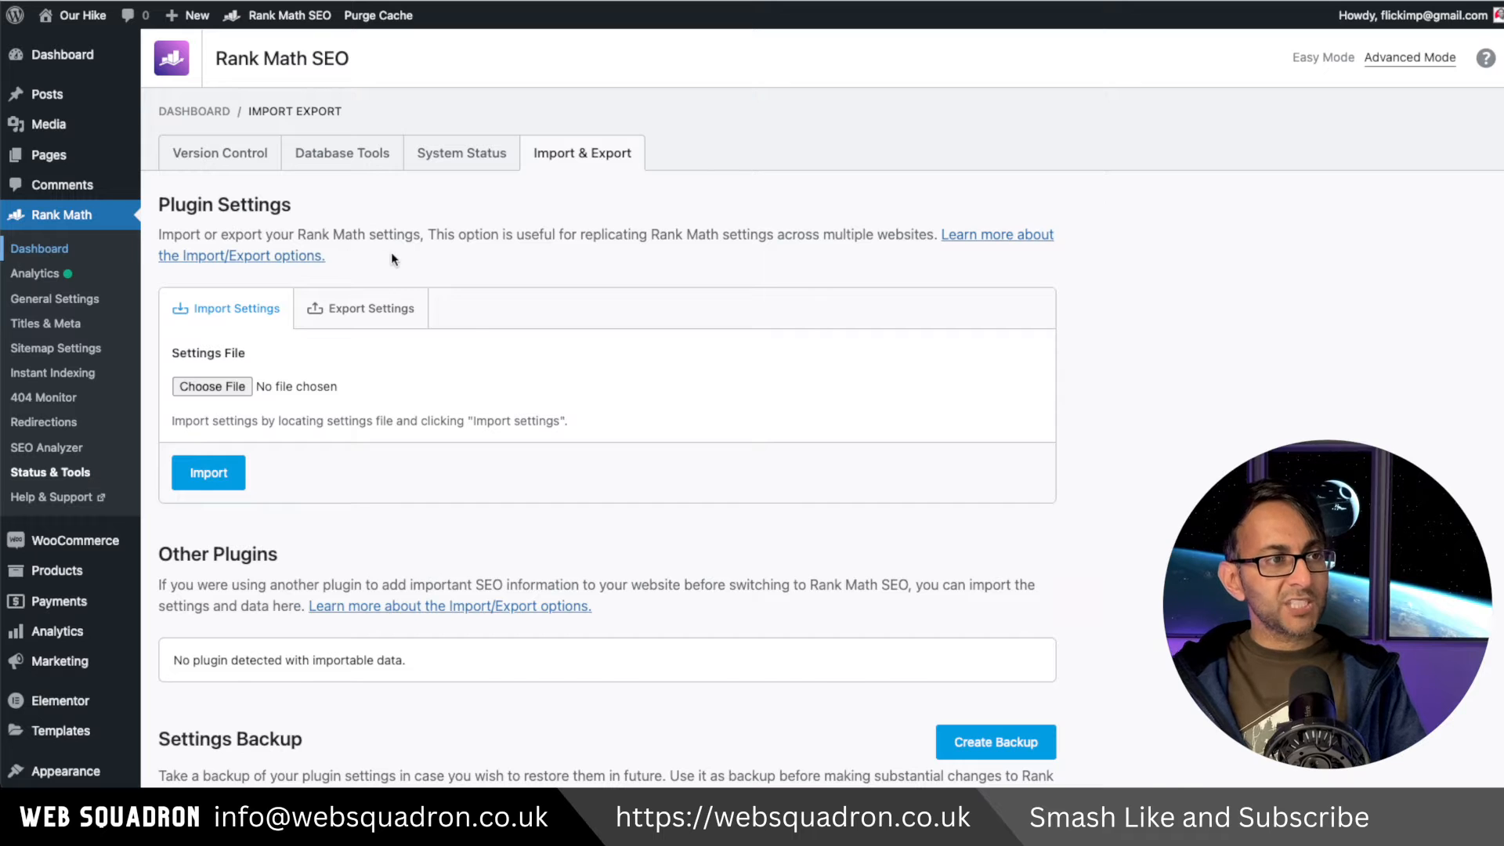
{"action": "left_click", "coordinate": [42, 278]}
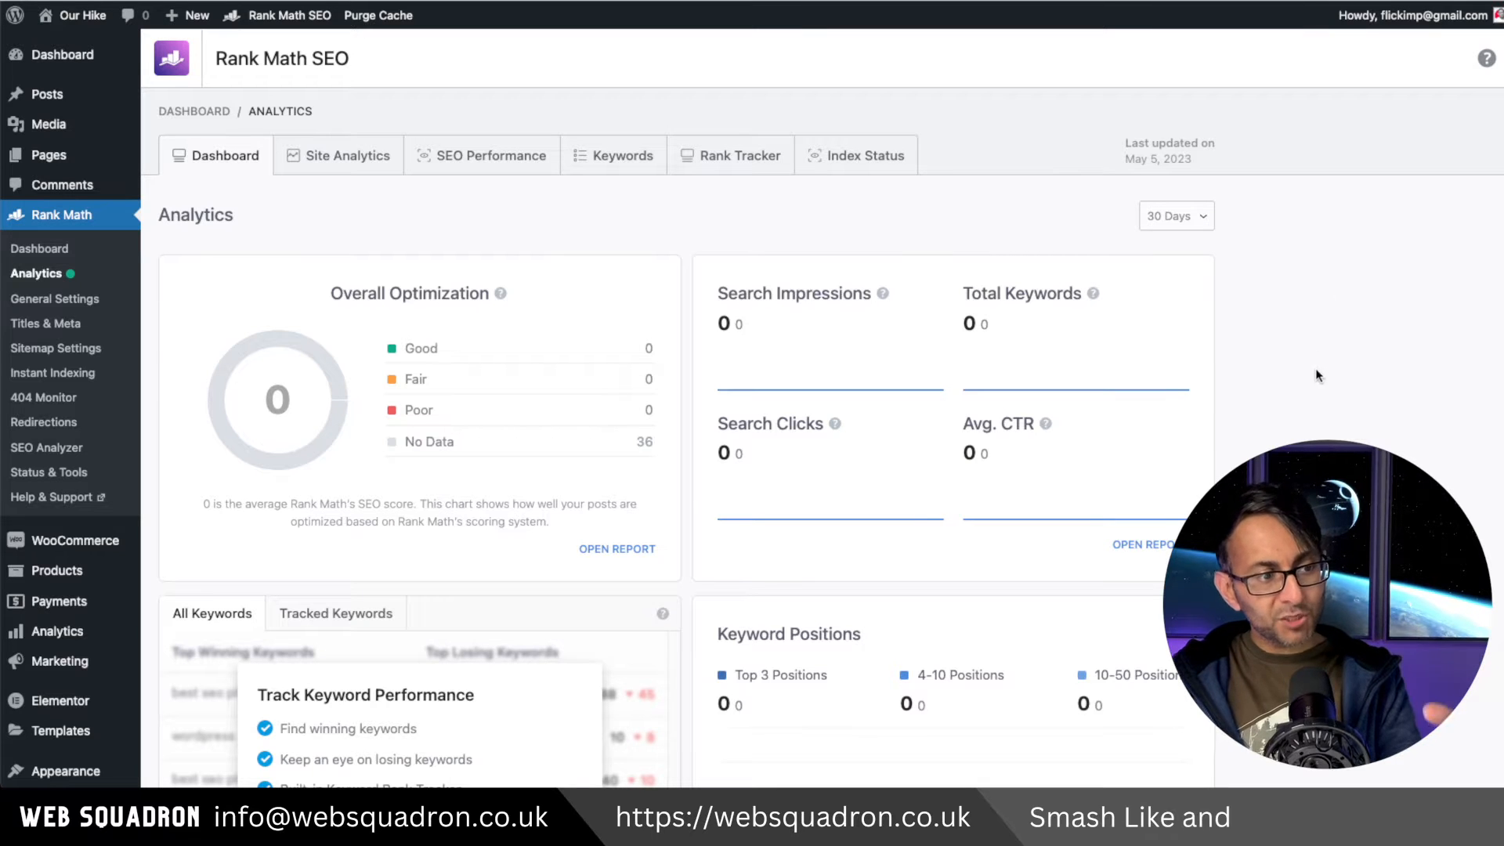
{"action": "scroll", "coordinate": [752, 408], "scroll_direction": "down", "scroll_amount": 3}
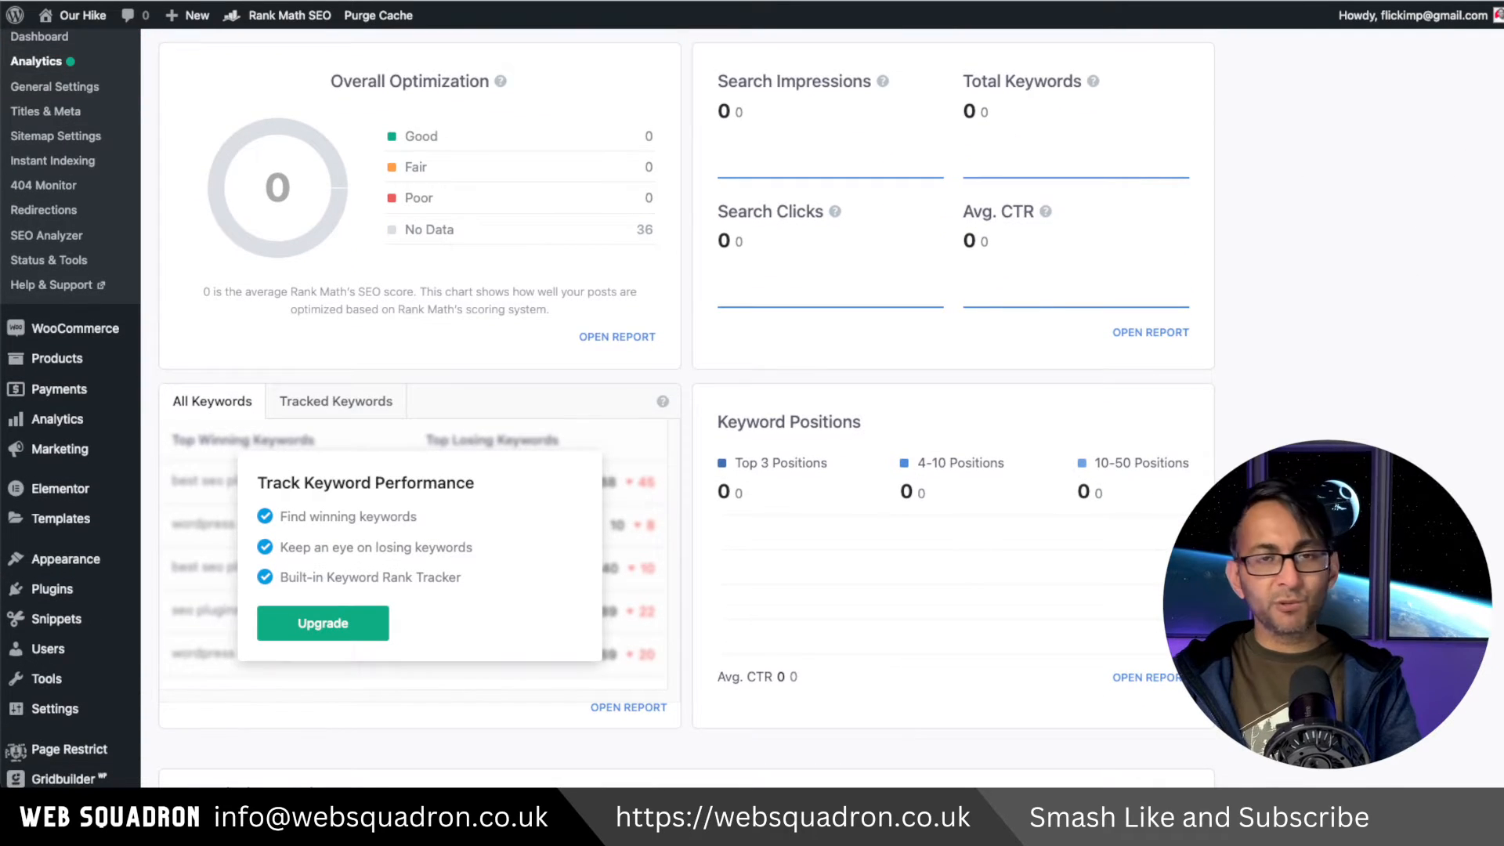
{"action": "scroll", "coordinate": [752, 408], "scroll_direction": "up", "scroll_amount": 2}
{"action": "scroll", "coordinate": [752, 407], "scroll_direction": "up", "scroll_amount": 1}
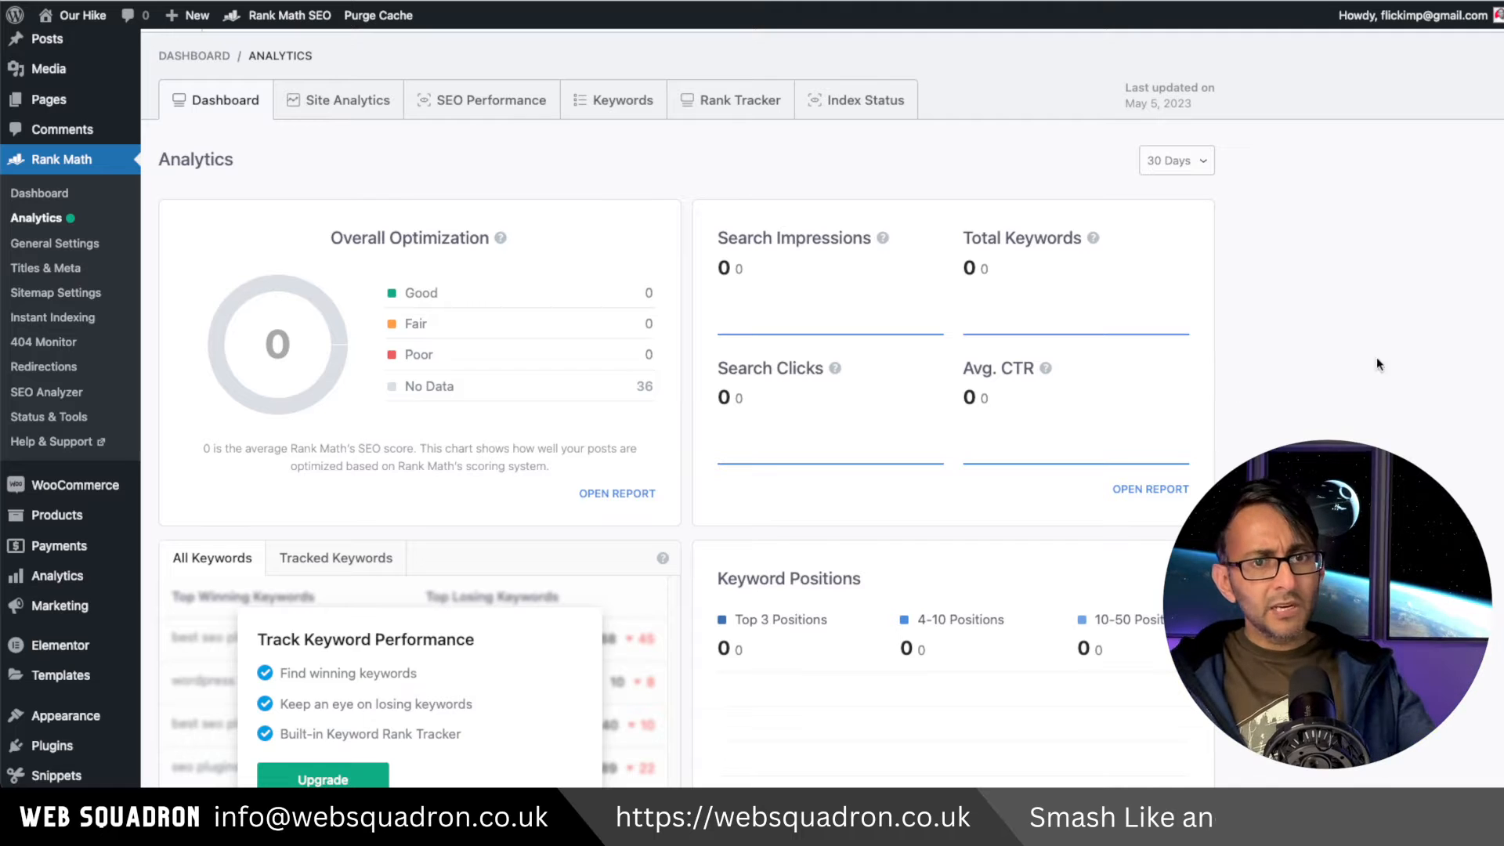
{"action": "scroll", "coordinate": [1406, 182], "scroll_direction": "up", "scroll_amount": 1}
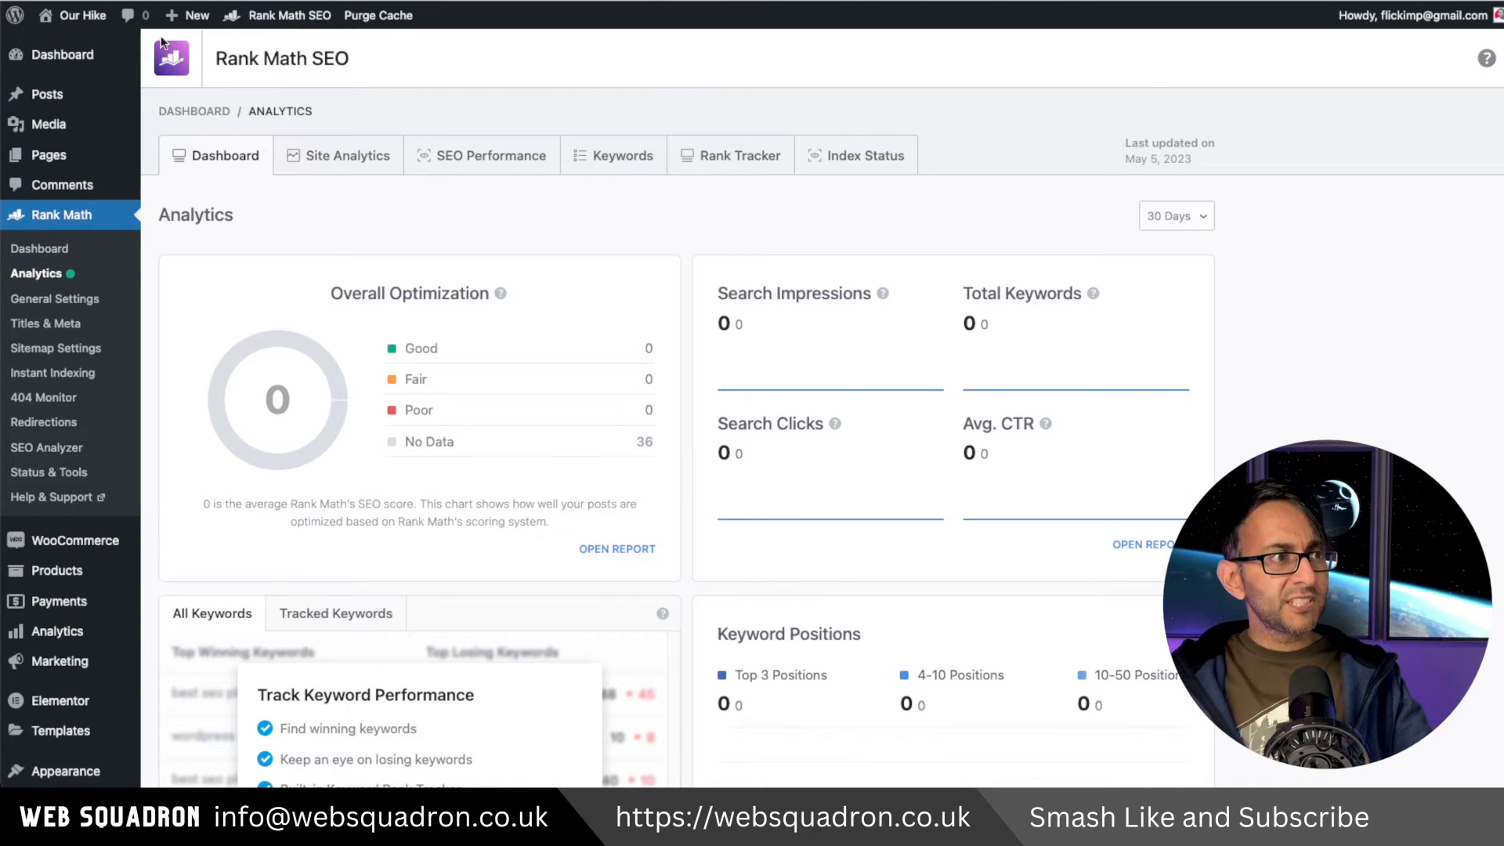
View the Rank Math overview widget on the WordPress dashboard and return to Rank Math.
{"action": "left_click", "coordinate": [55, 56]}
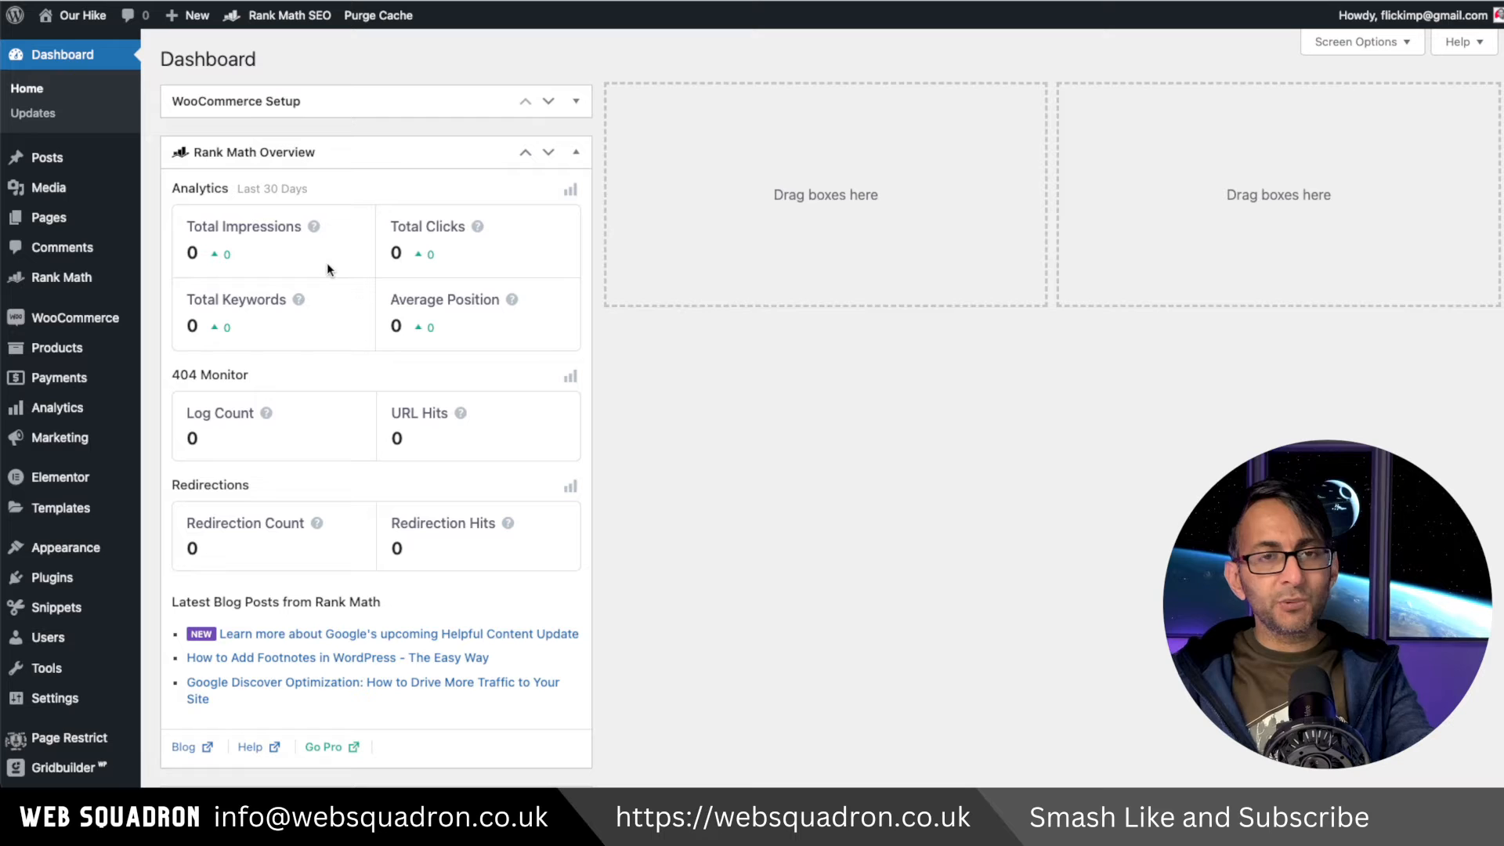
{"action": "left_click", "coordinate": [61, 276]}
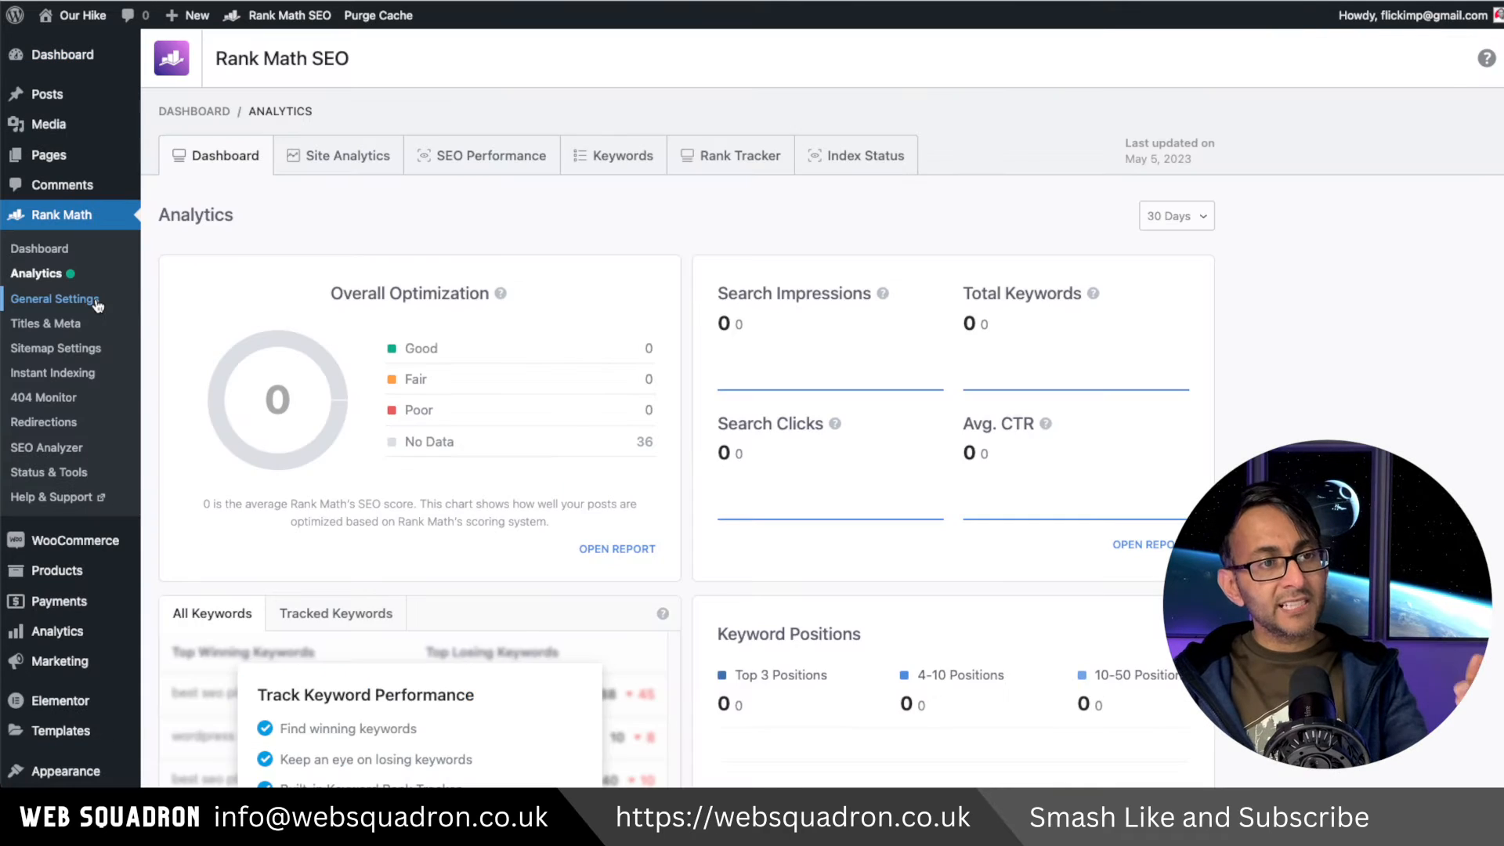
Open Rank Math General Settings and review the Links options.
{"action": "left_click", "coordinate": [57, 298]}
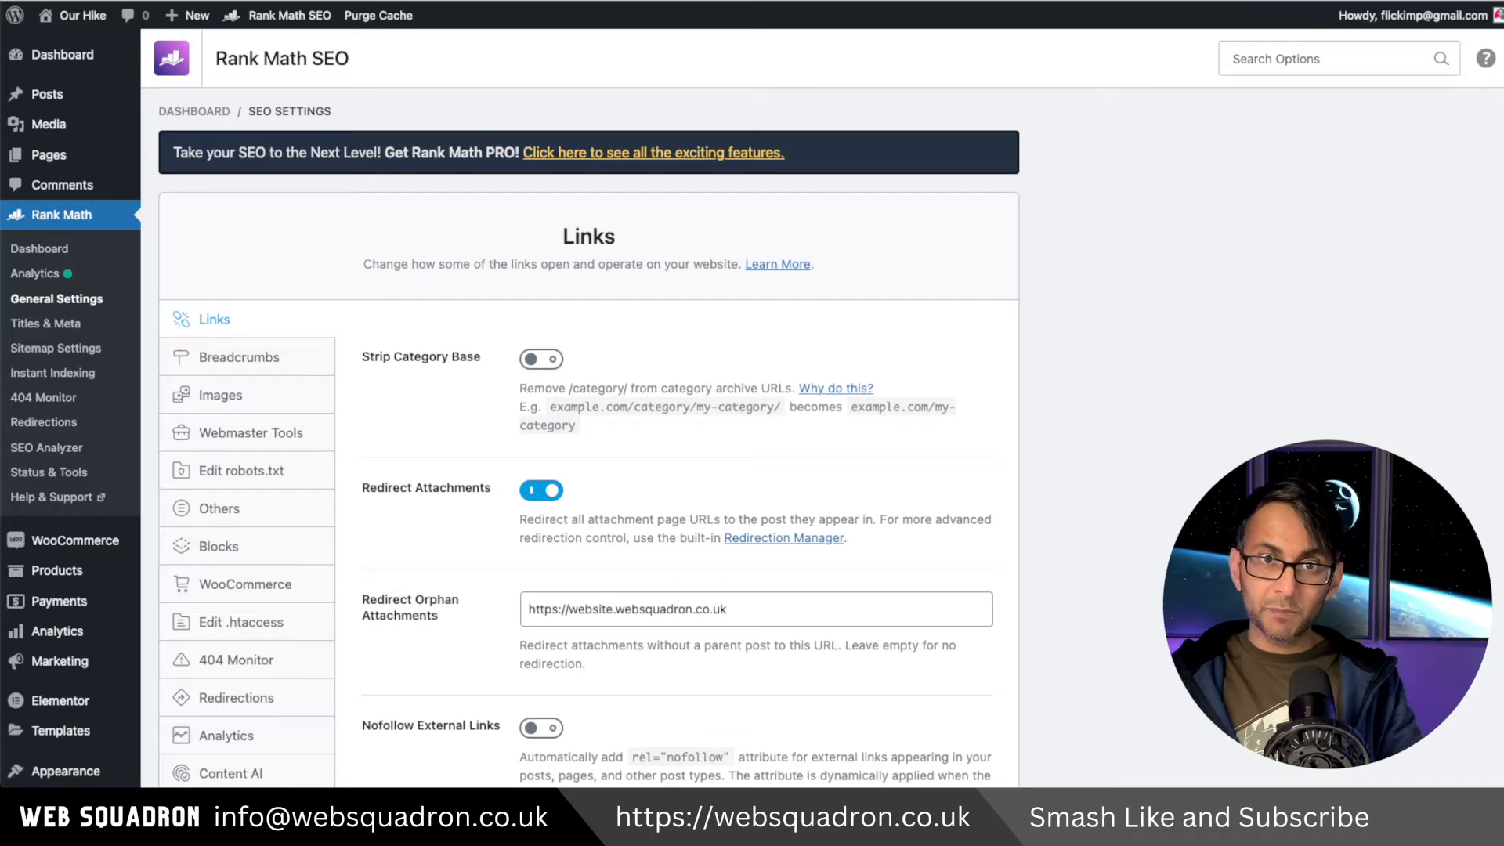
{"action": "scroll", "coordinate": [752, 408], "scroll_direction": "down", "scroll_amount": 1}
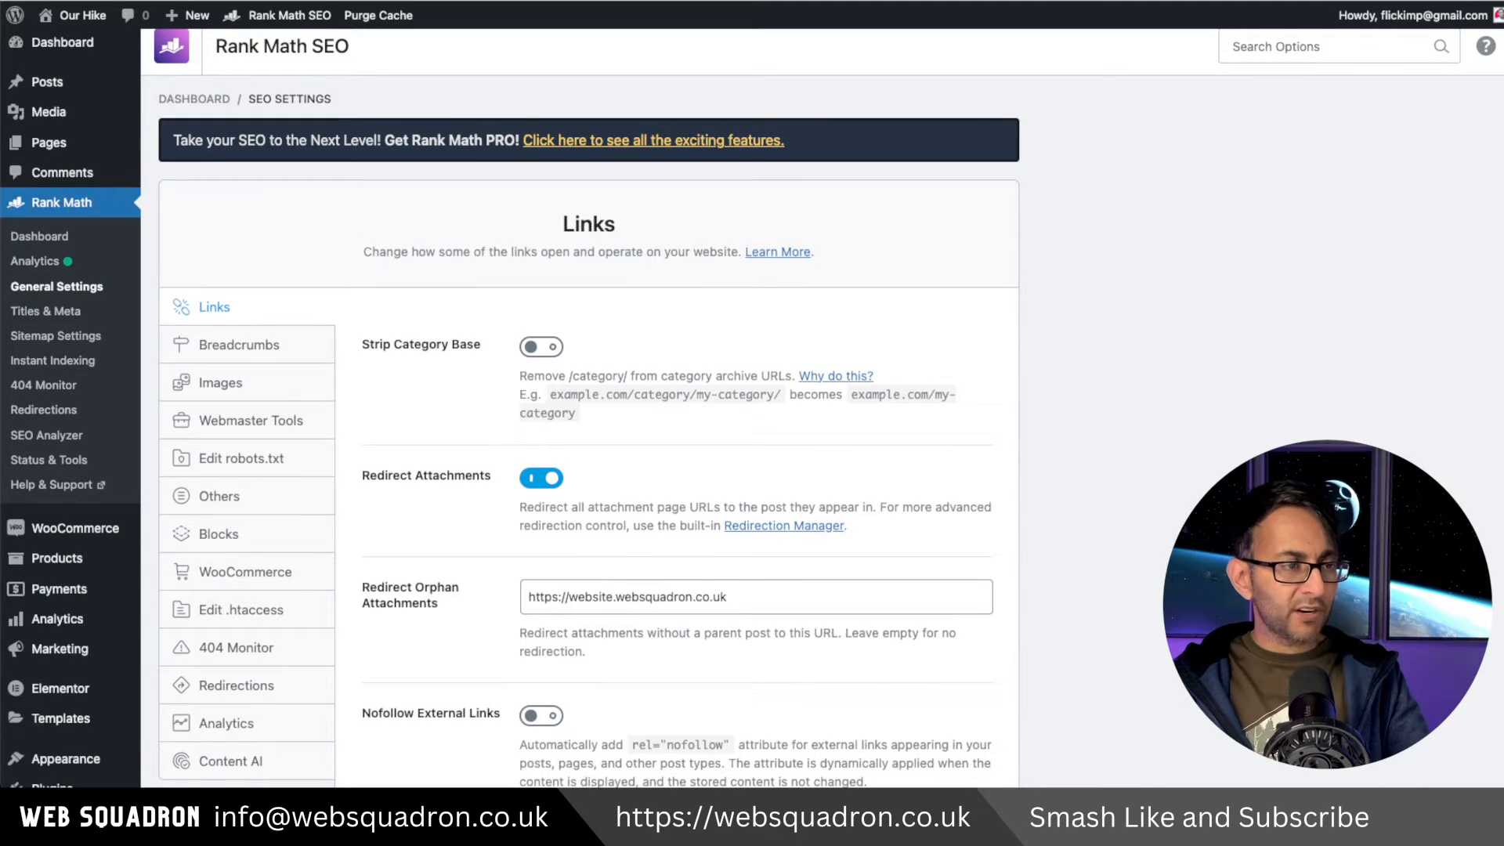
{"action": "scroll", "coordinate": [505, 247], "scroll_direction": "down", "scroll_amount": 2}
{"action": "scroll", "coordinate": [516, 329], "scroll_direction": "down", "scroll_amount": 5}
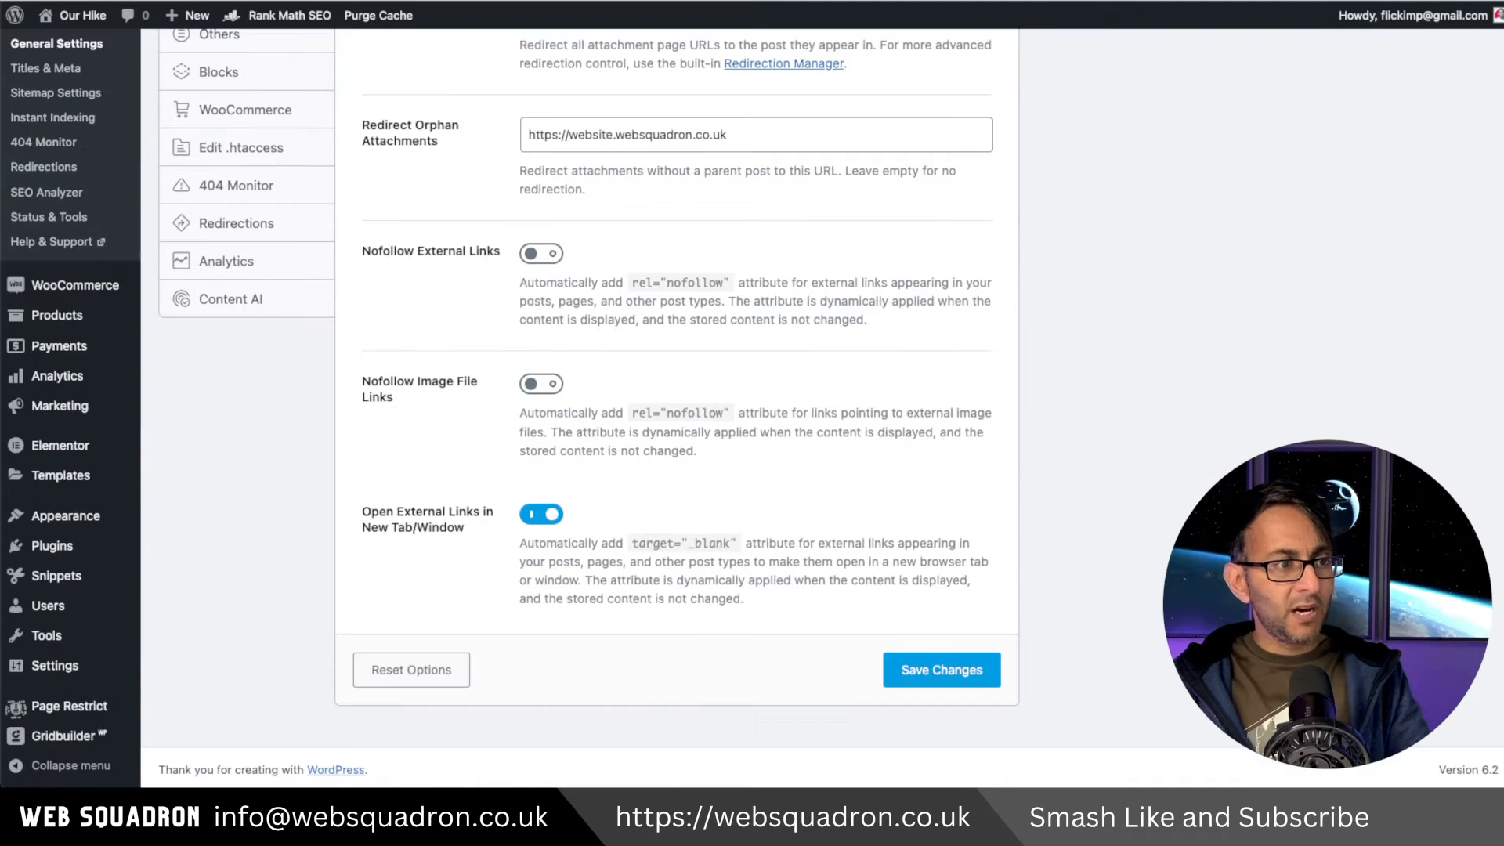
Try enabling missing ALT attributes in the Images settings with the alt format '%filename% at Maldives'.
{"action": "scroll", "coordinate": [270, 274], "scroll_direction": "up", "scroll_amount": 6}
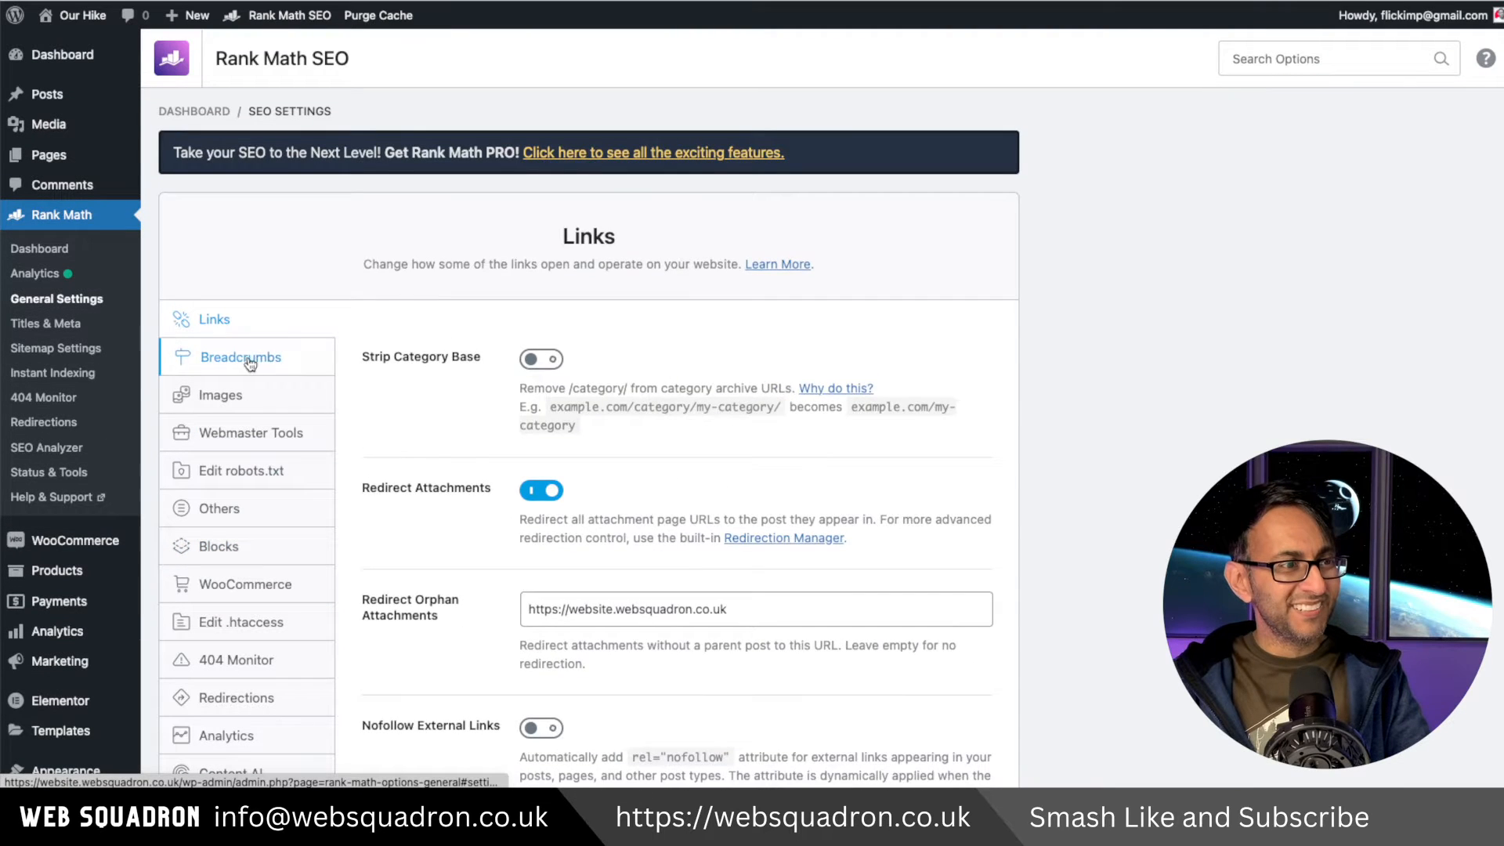
{"action": "left_click", "coordinate": [250, 362]}
{"action": "left_click", "coordinate": [302, 408]}
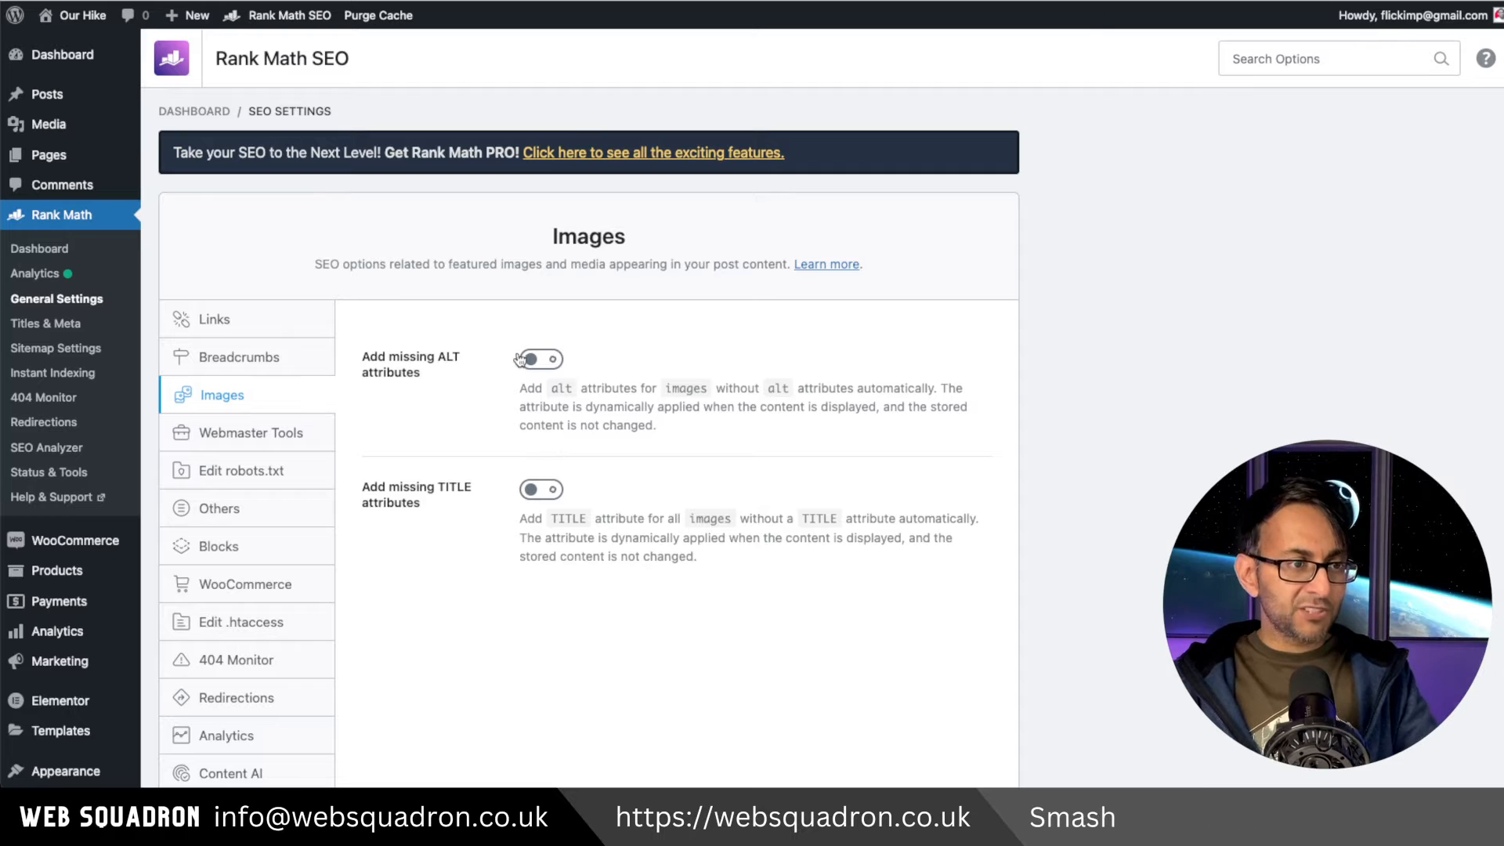
{"action": "left_click", "coordinate": [550, 360]}
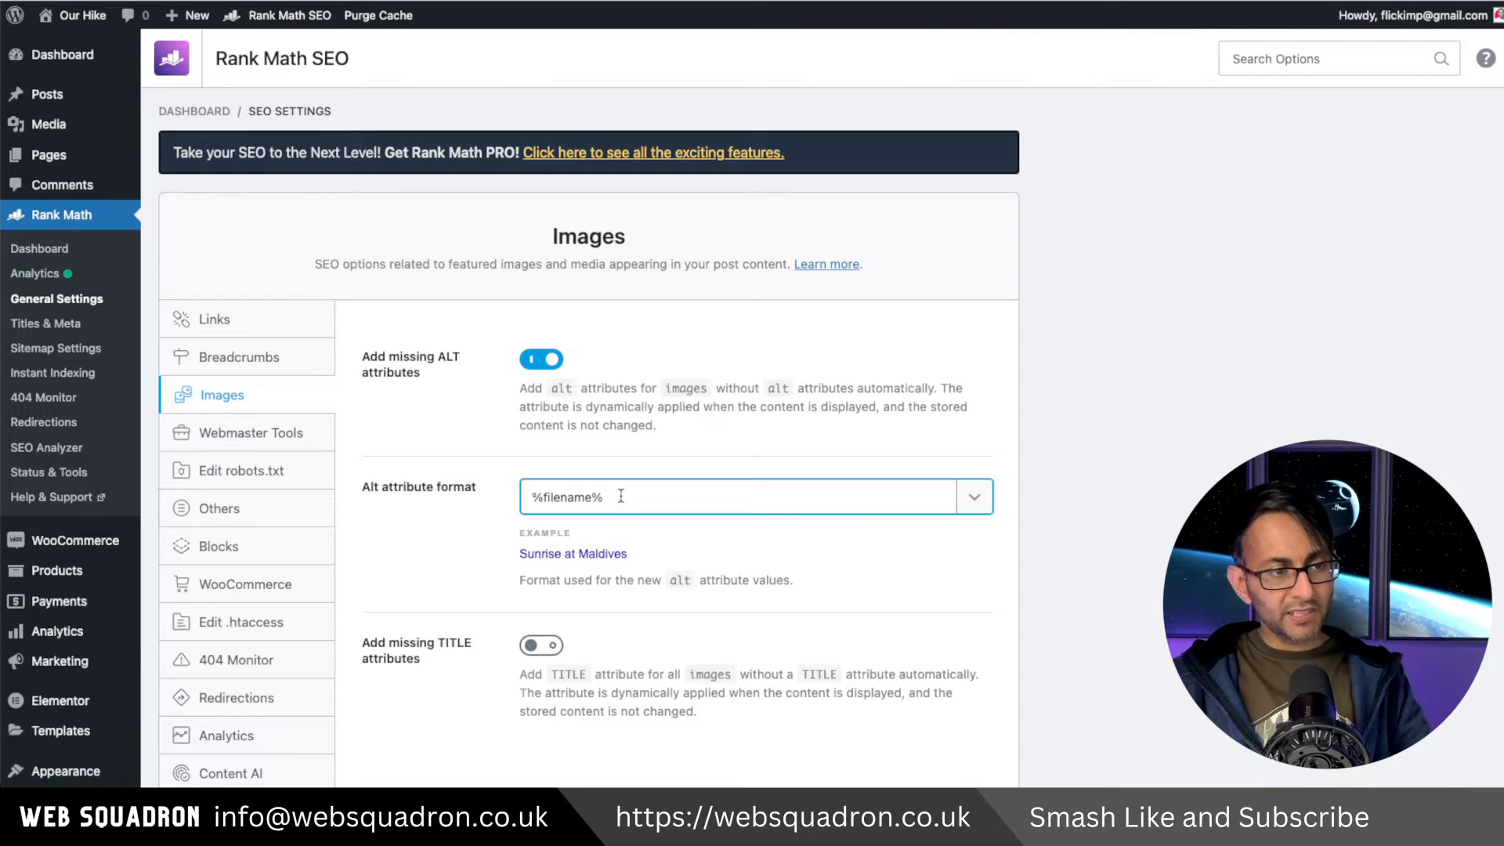
{"action": "type", "text": "Maldives"}
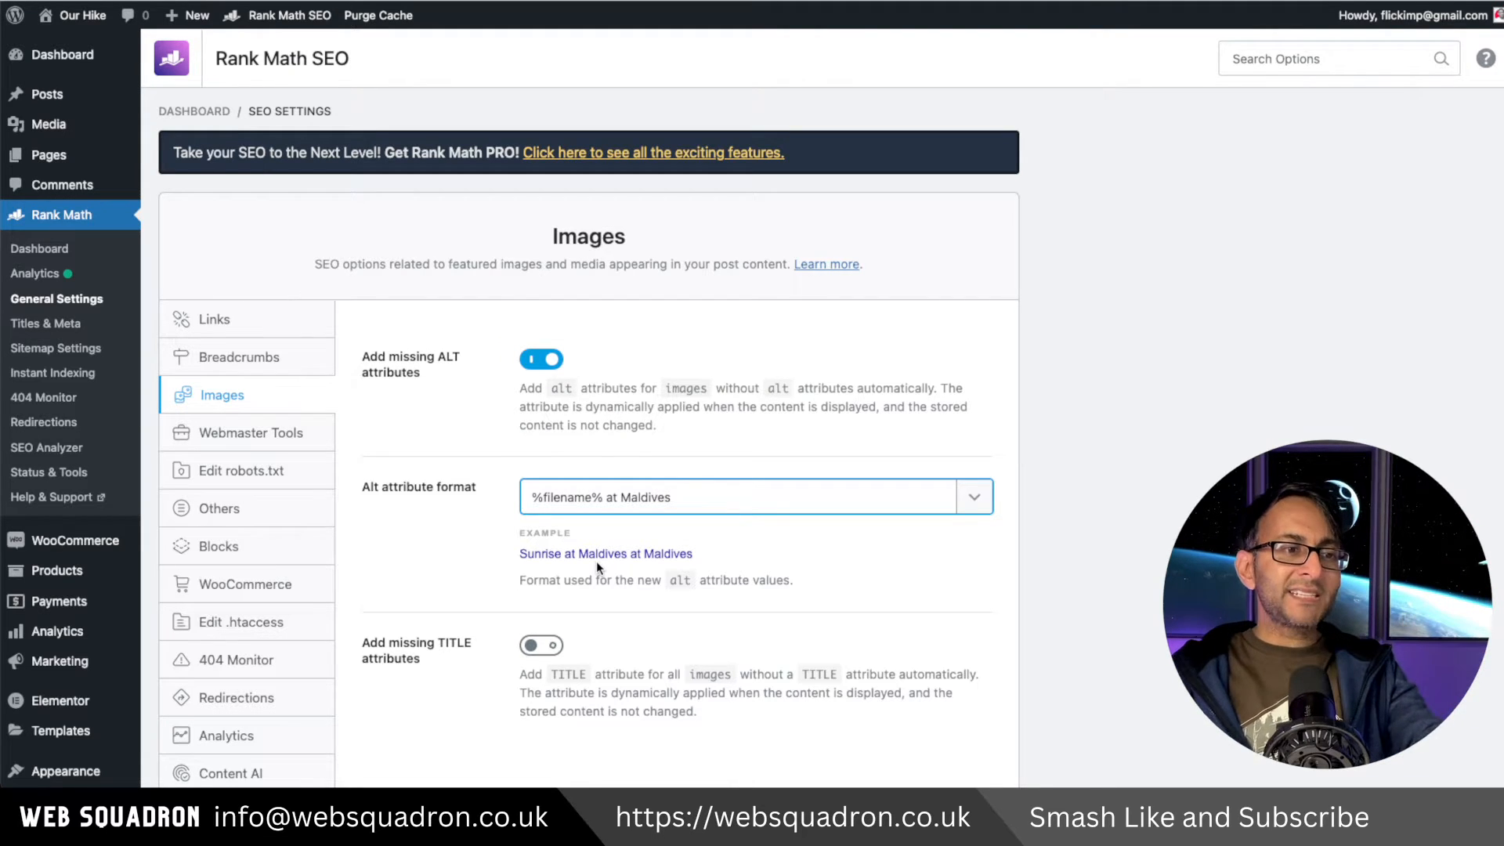
{"action": "left_click_drag", "start_coordinate": [609, 497], "coordinate": [683, 500]}
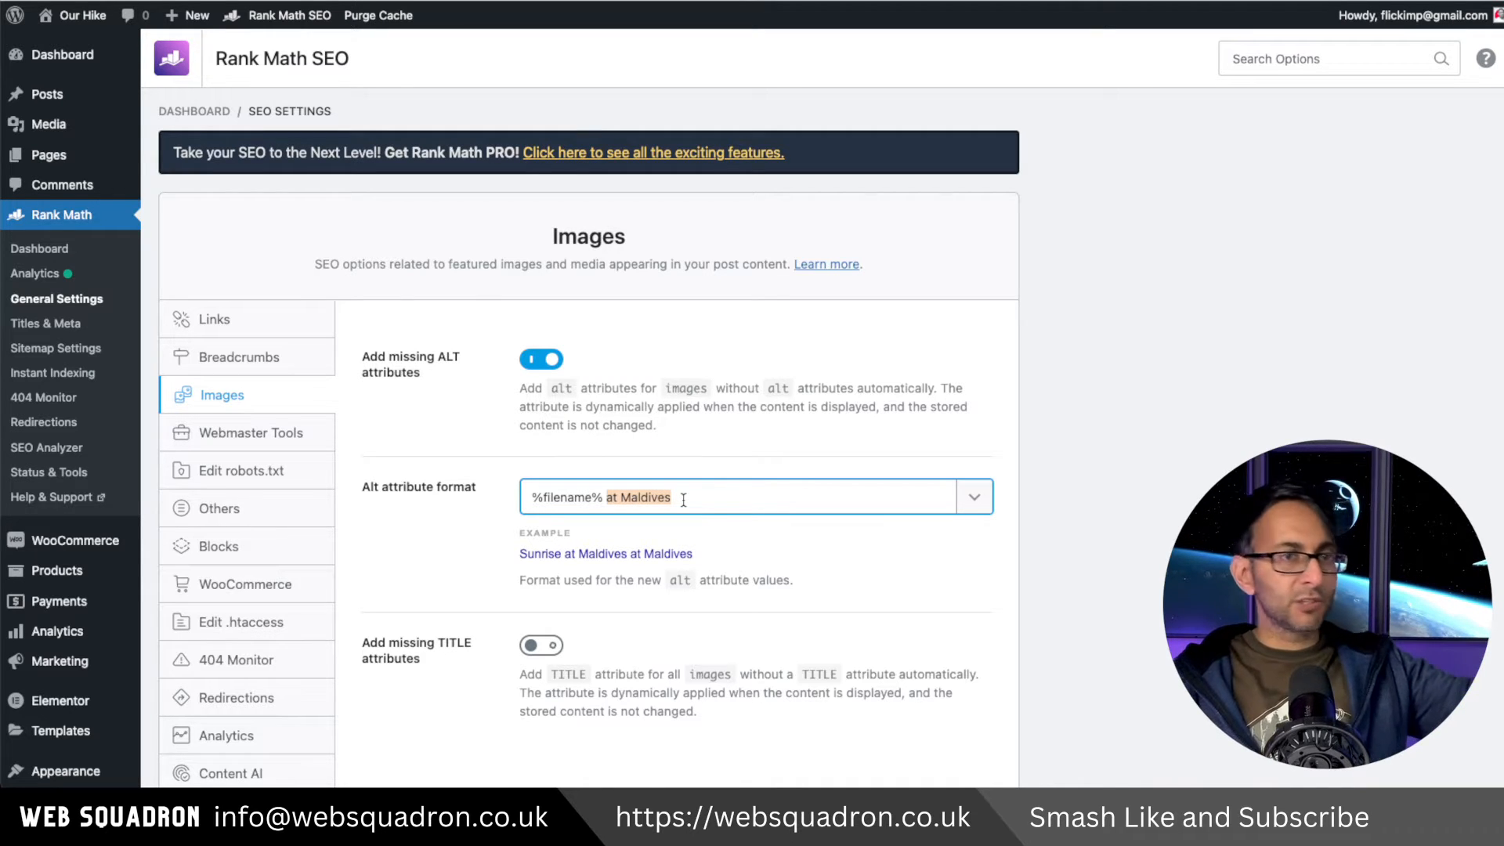
{"action": "key", "text": "BackSpace"}
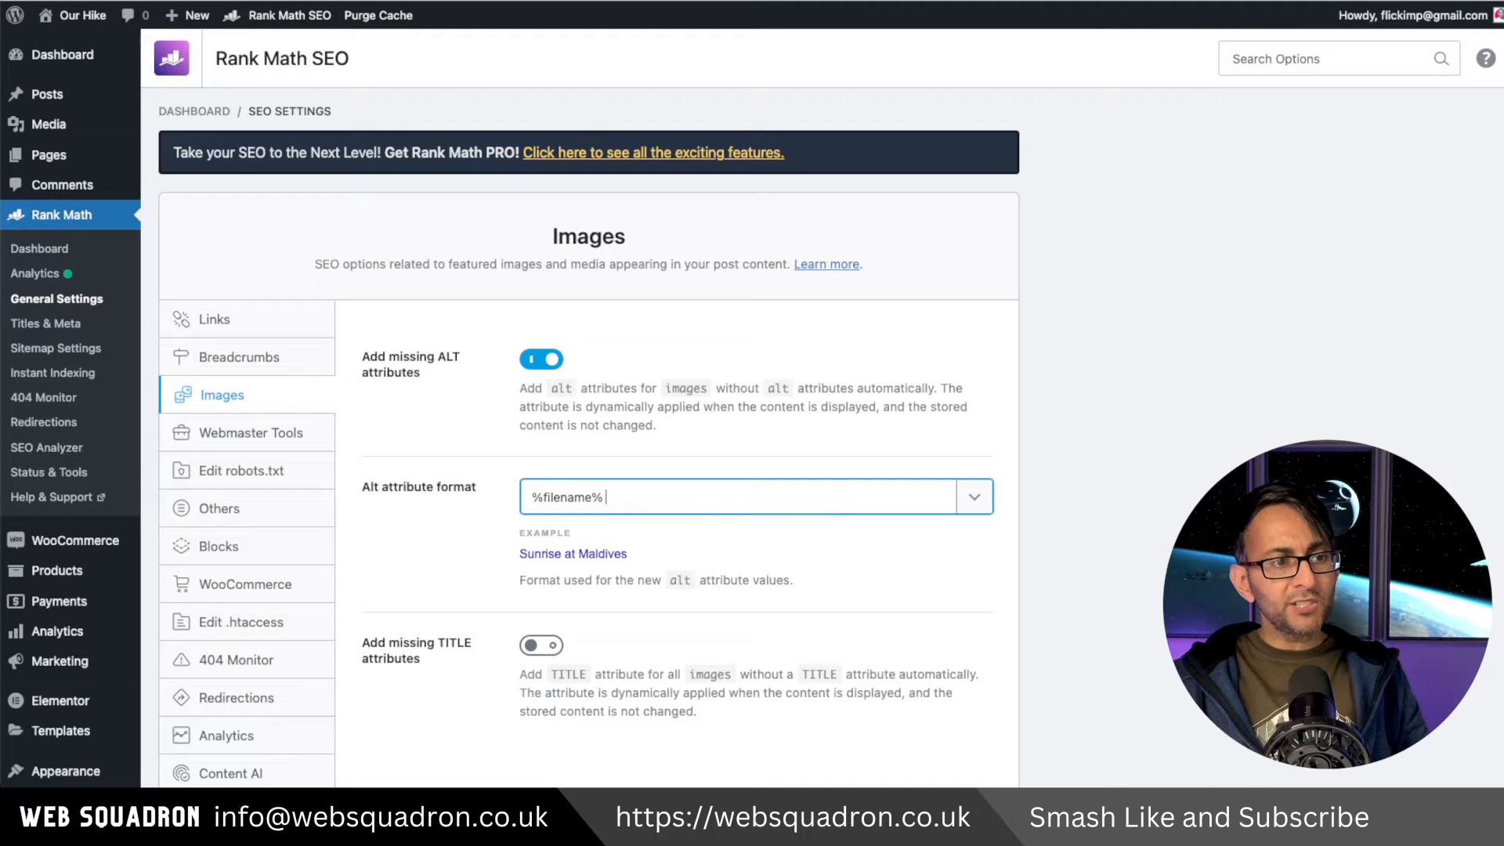
{"action": "left_click", "coordinate": [542, 362]}
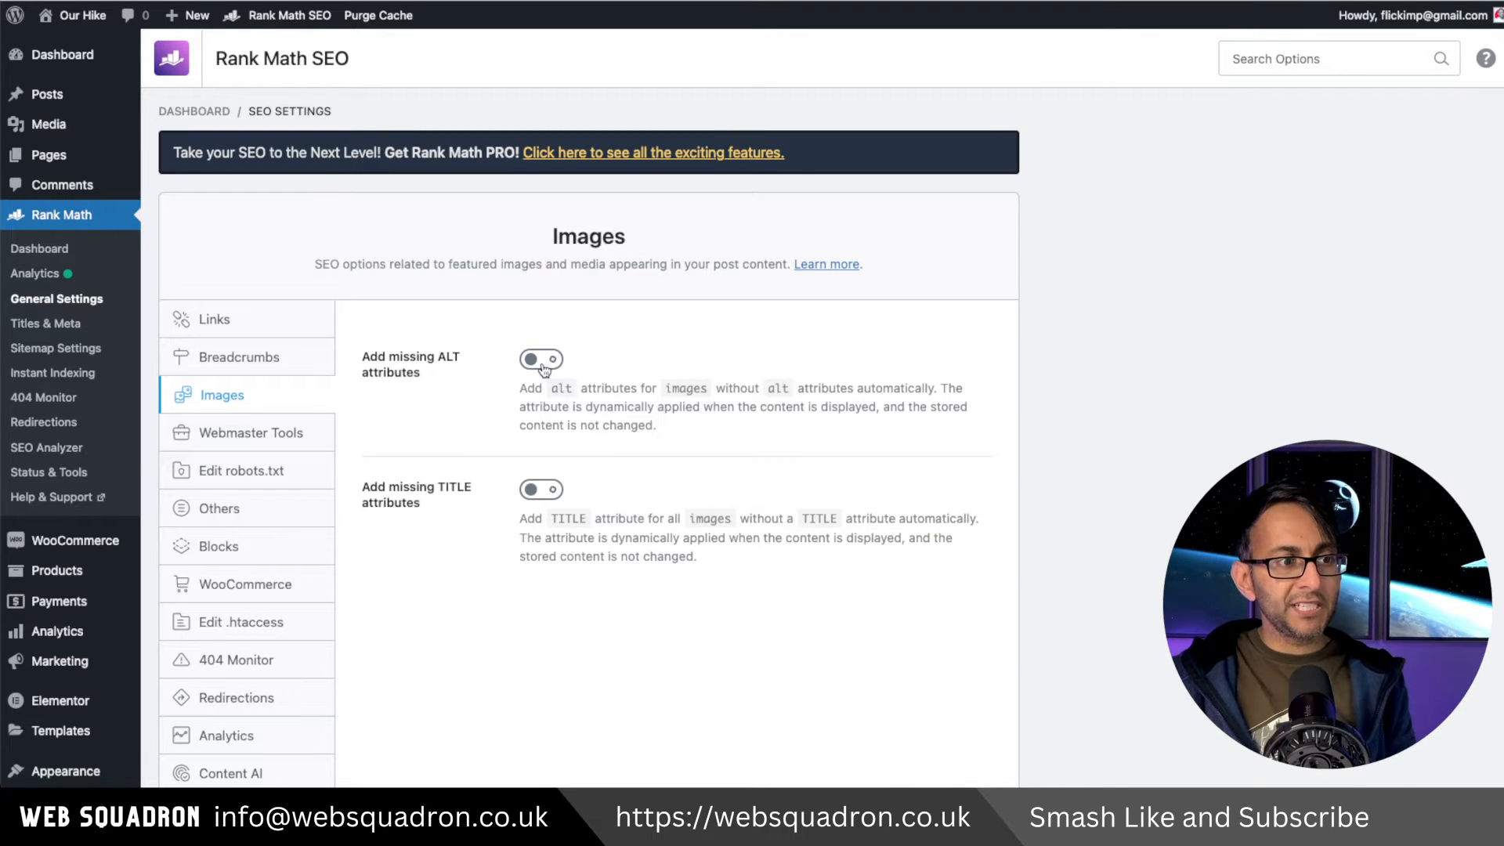
Review the Images title option, Webmaster Tools, Edit robots.txt and Others settings panels.
{"action": "left_click", "coordinate": [535, 491]}
{"action": "left_click", "coordinate": [536, 491]}
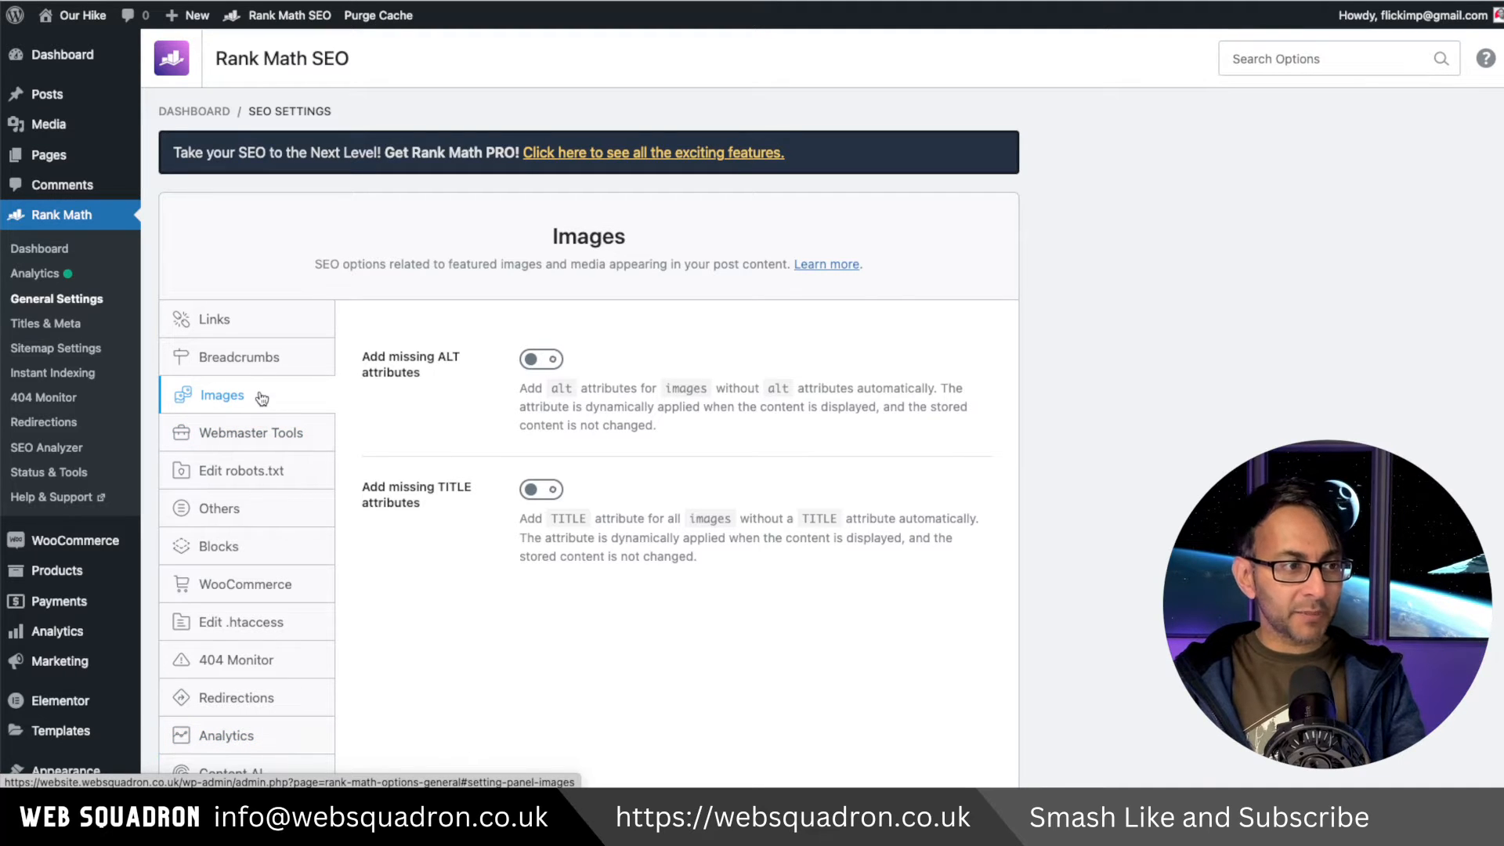
{"action": "left_click", "coordinate": [262, 435]}
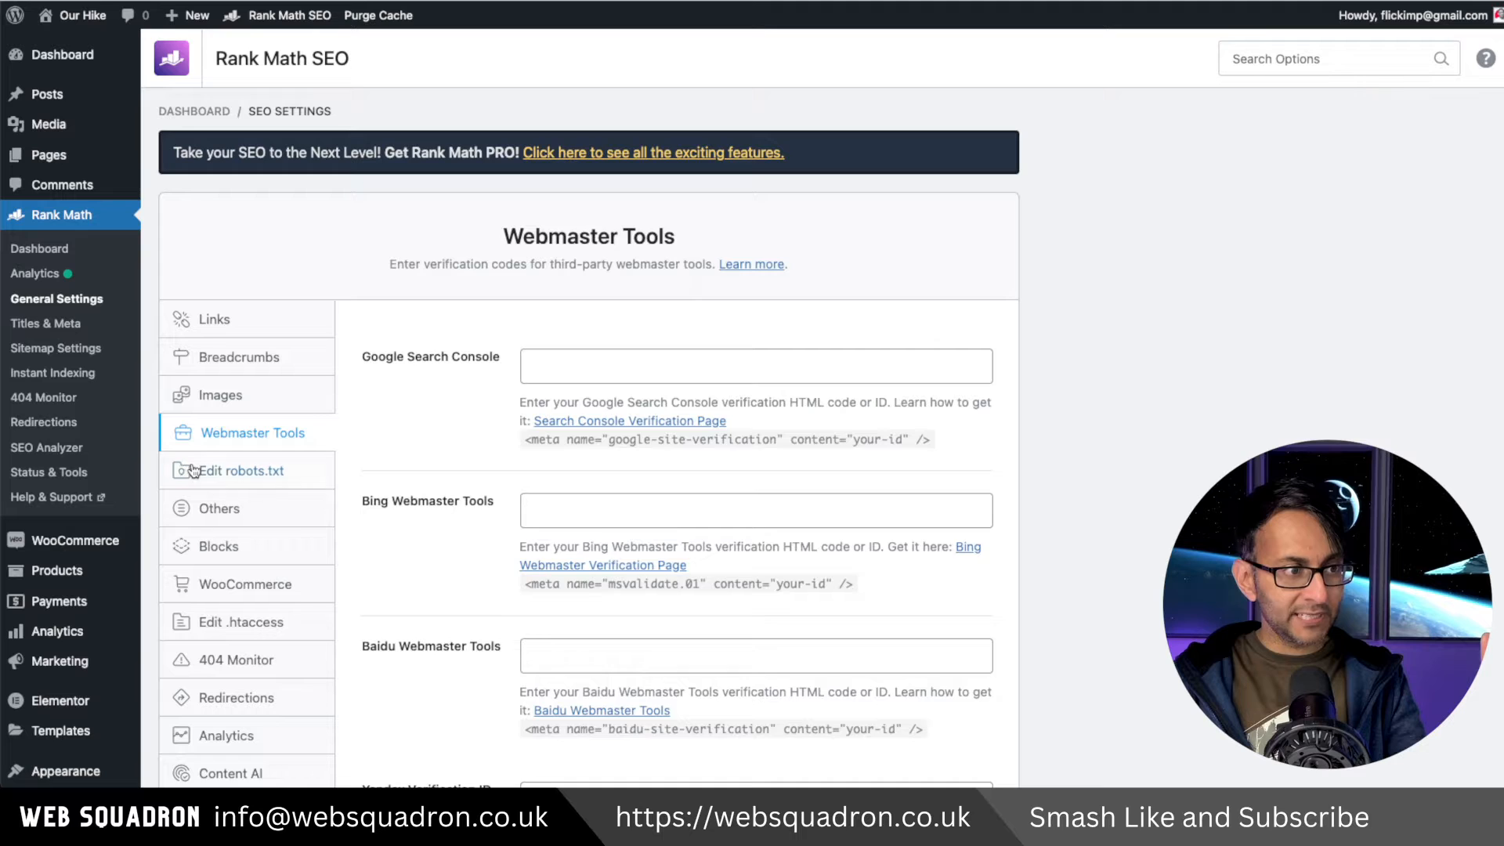
{"action": "left_click", "coordinate": [229, 473]}
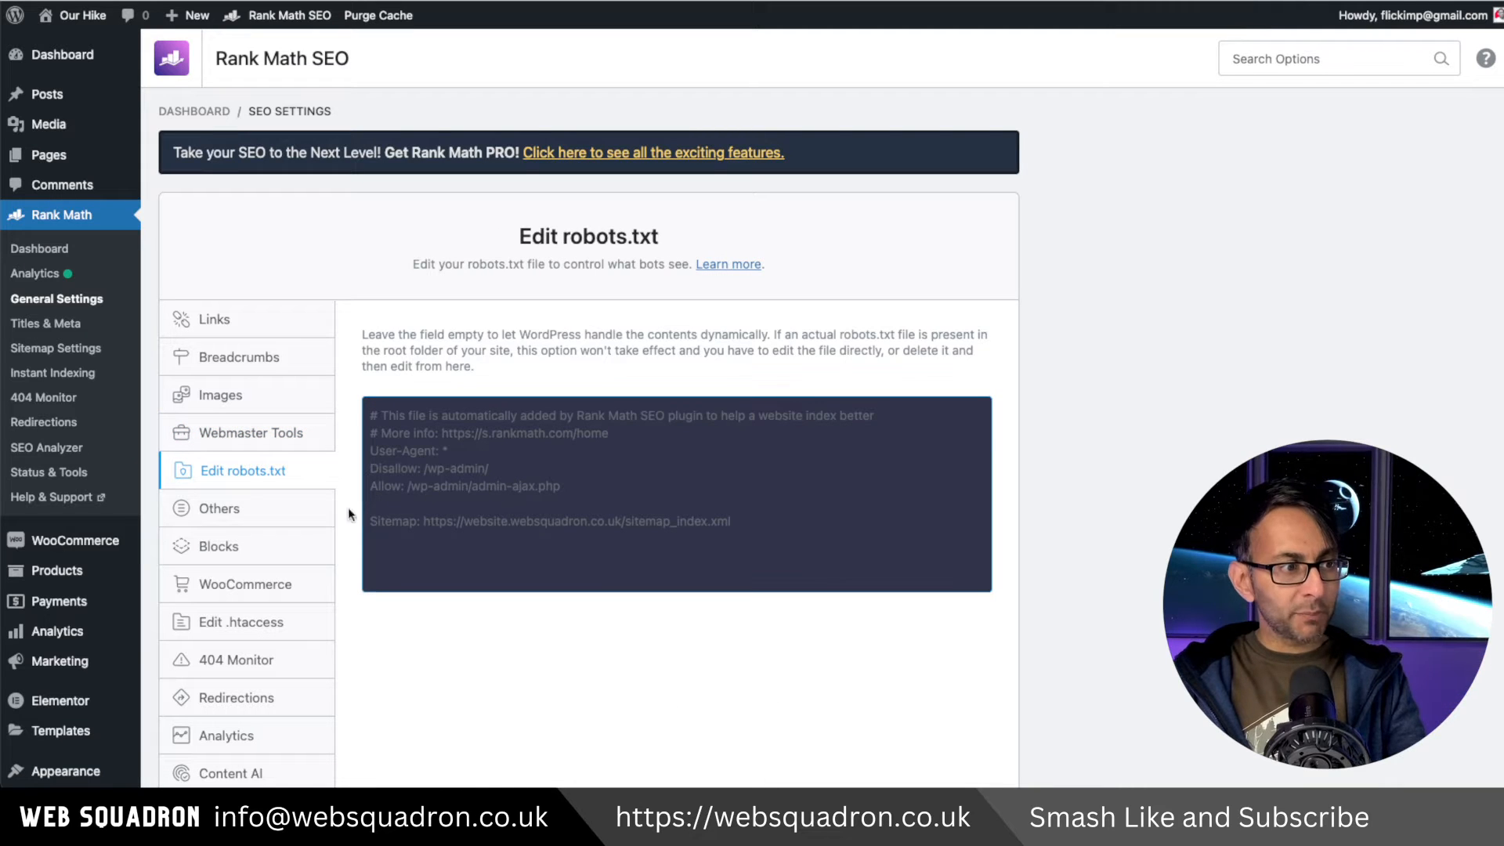
{"action": "left_click", "coordinate": [296, 510]}
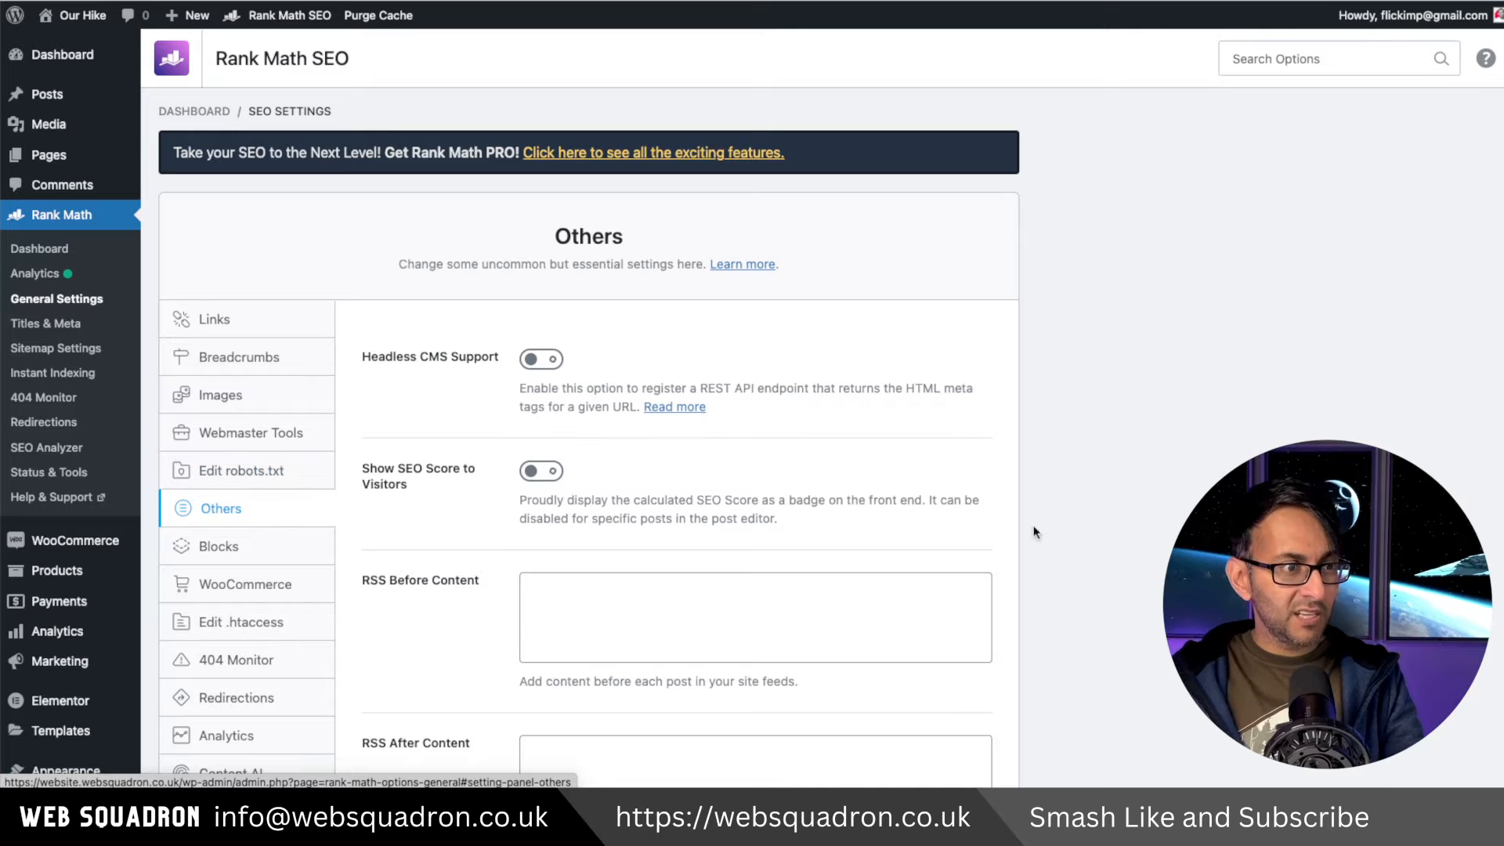
{"action": "scroll", "coordinate": [296, 513], "scroll_direction": "down", "scroll_amount": 1}
{"action": "scroll", "coordinate": [561, 278], "scroll_direction": "down", "scroll_amount": 5}
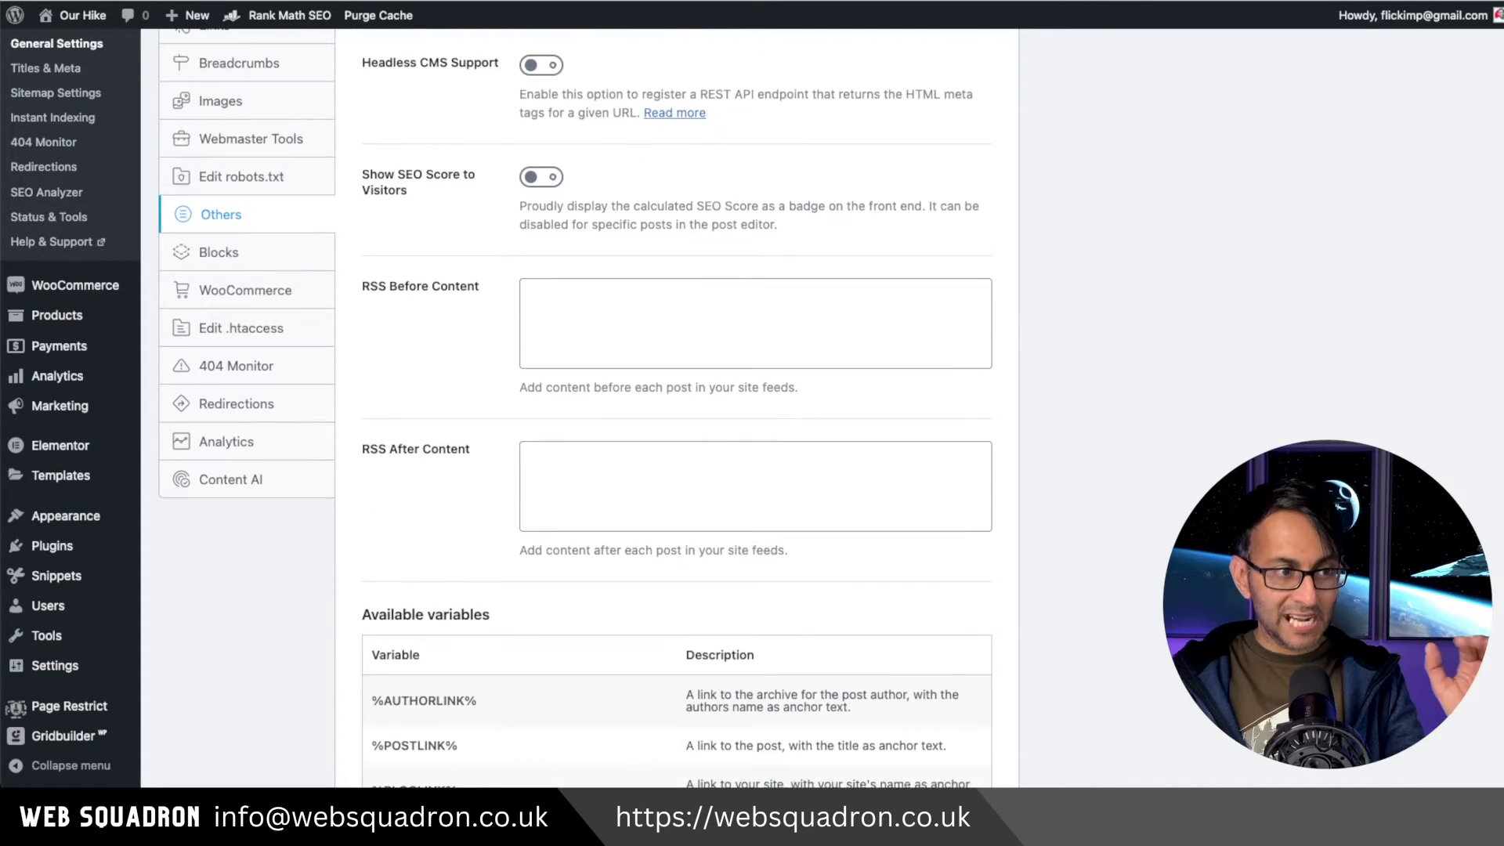
Try excluding headings H1, H2, H5 and H6 from the Table of Contents block settings.
{"action": "left_click", "coordinate": [223, 88]}
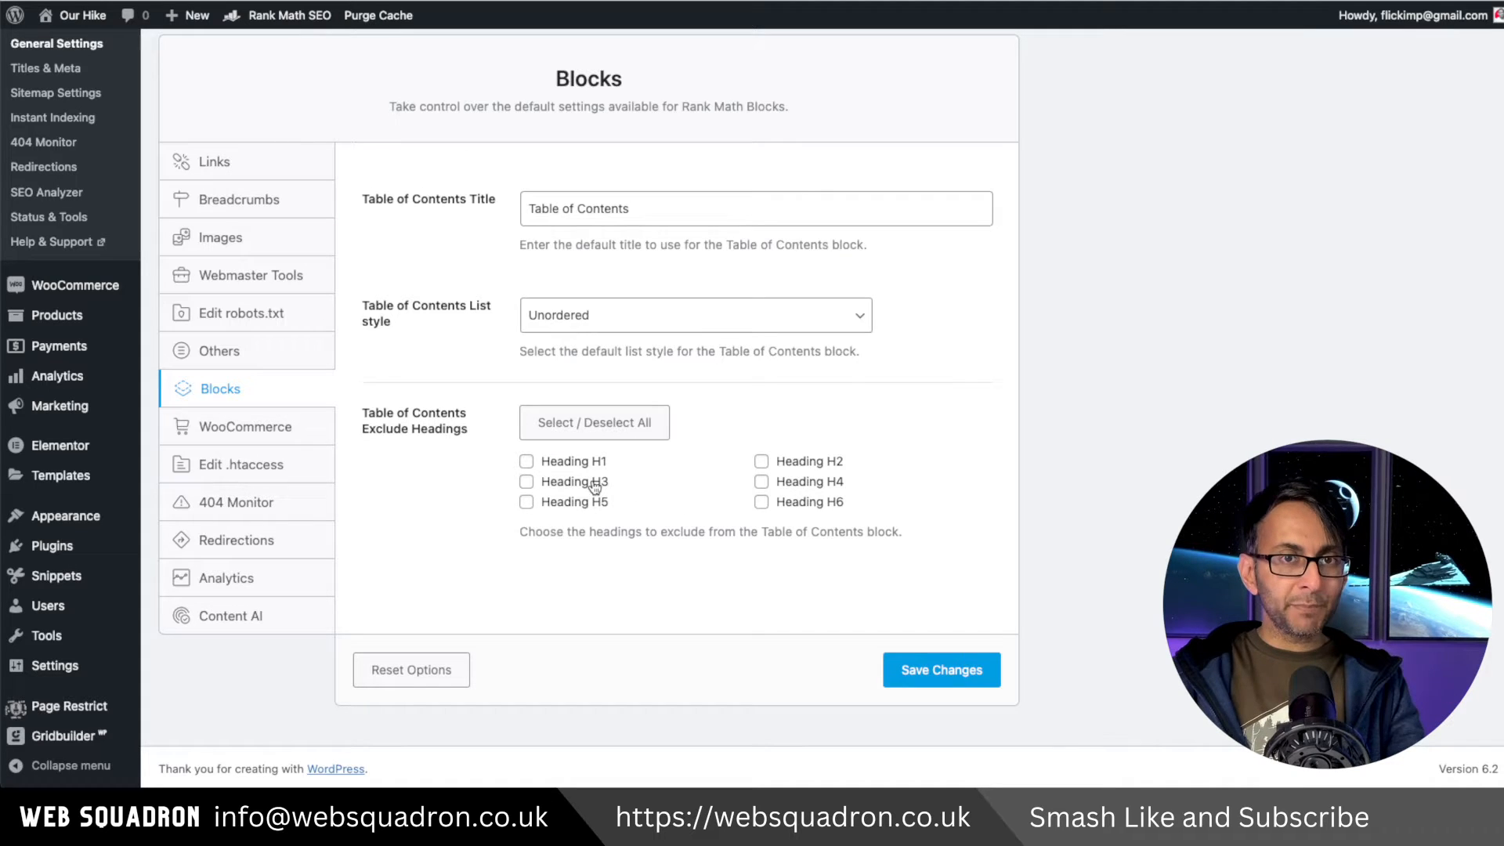
{"action": "left_click", "coordinate": [578, 467]}
{"action": "left_click", "coordinate": [567, 509]}
{"action": "left_click", "coordinate": [765, 464]}
{"action": "left_click", "coordinate": [779, 506]}
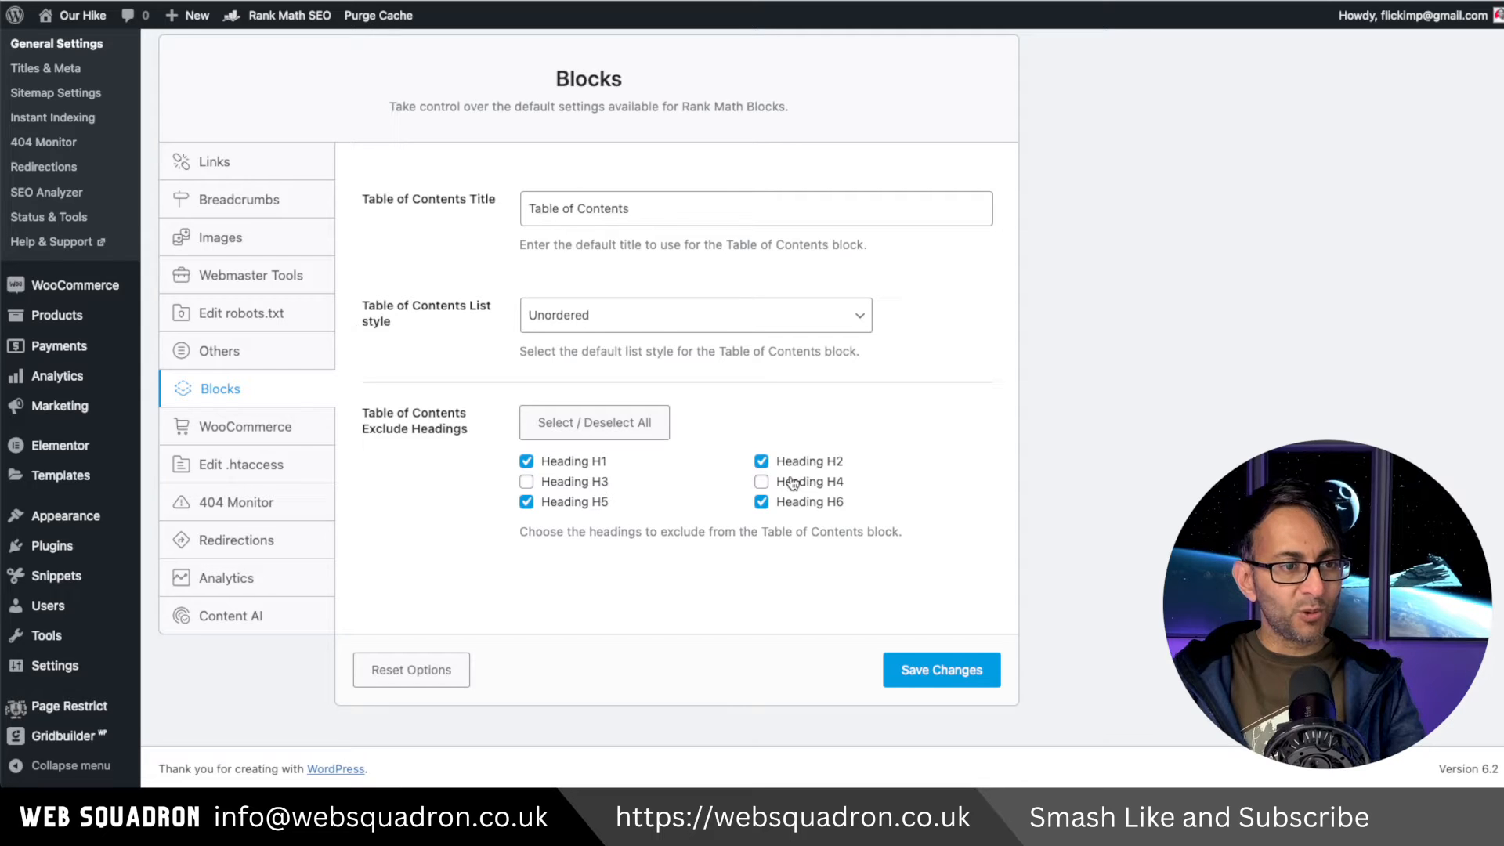
{"action": "left_click", "coordinate": [788, 487]}
{"action": "left_click", "coordinate": [787, 506]}
{"action": "left_click", "coordinate": [569, 470]}
{"action": "left_click", "coordinate": [560, 508]}
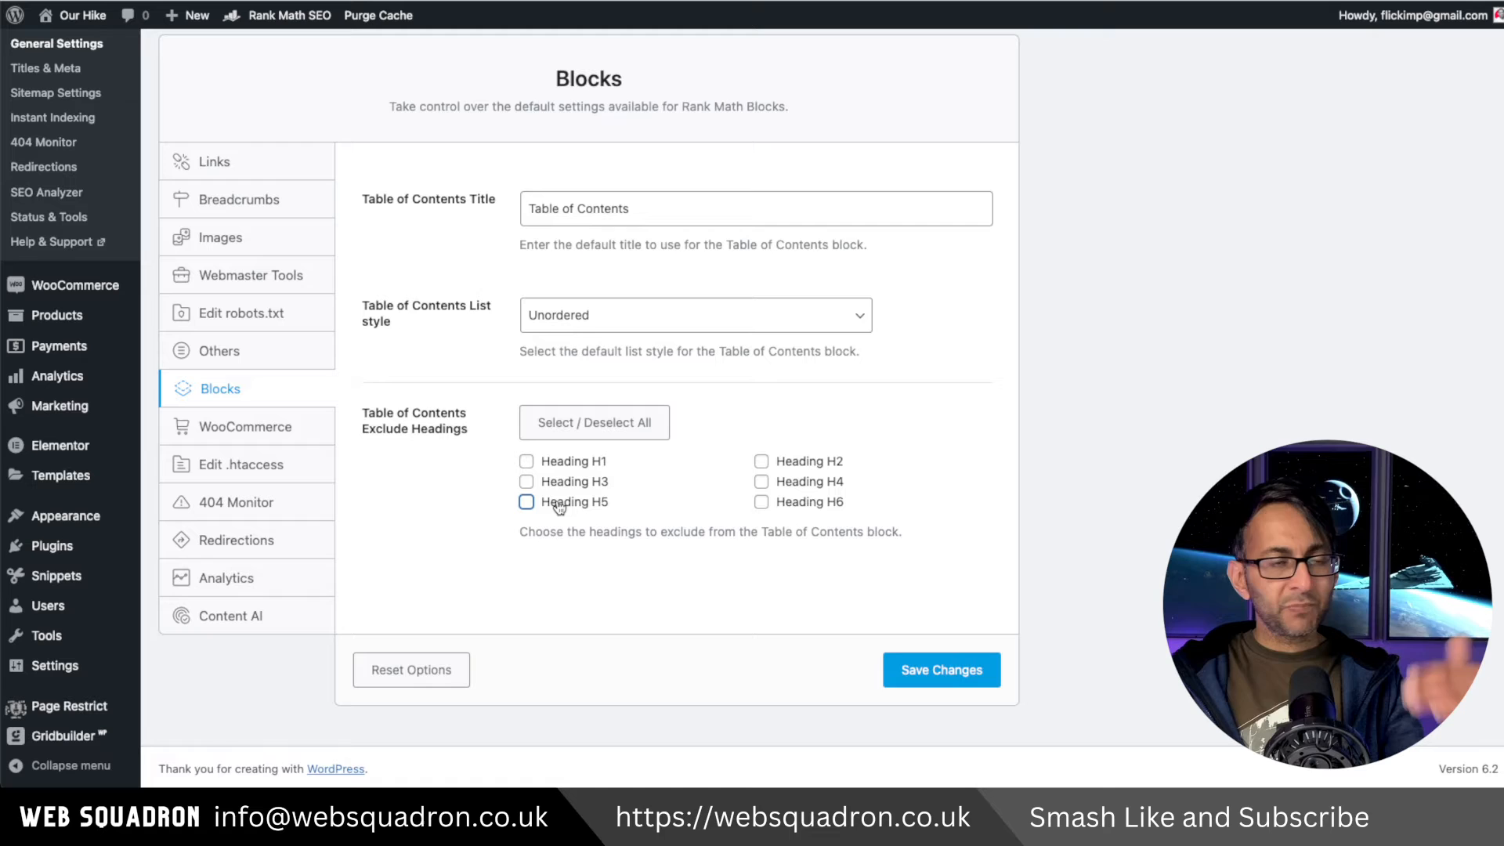
Review the WooCommerce settings and the options in the Brand taxonomy list.
{"action": "left_click", "coordinate": [235, 427]}
{"action": "scroll", "coordinate": [783, 549], "scroll_direction": "down", "scroll_amount": 2}
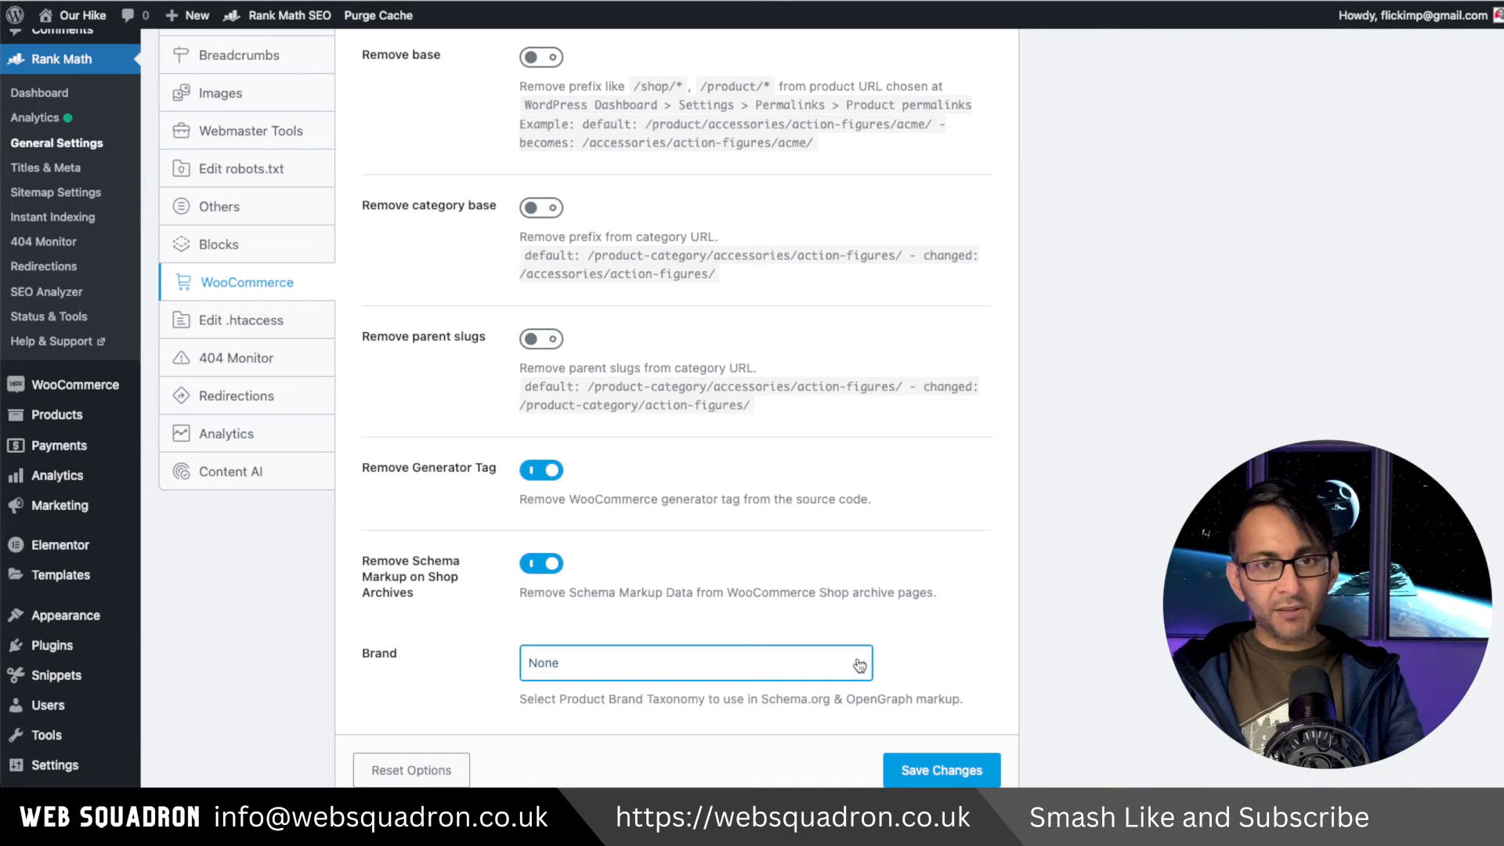
{"action": "left_click", "coordinate": [784, 662]}
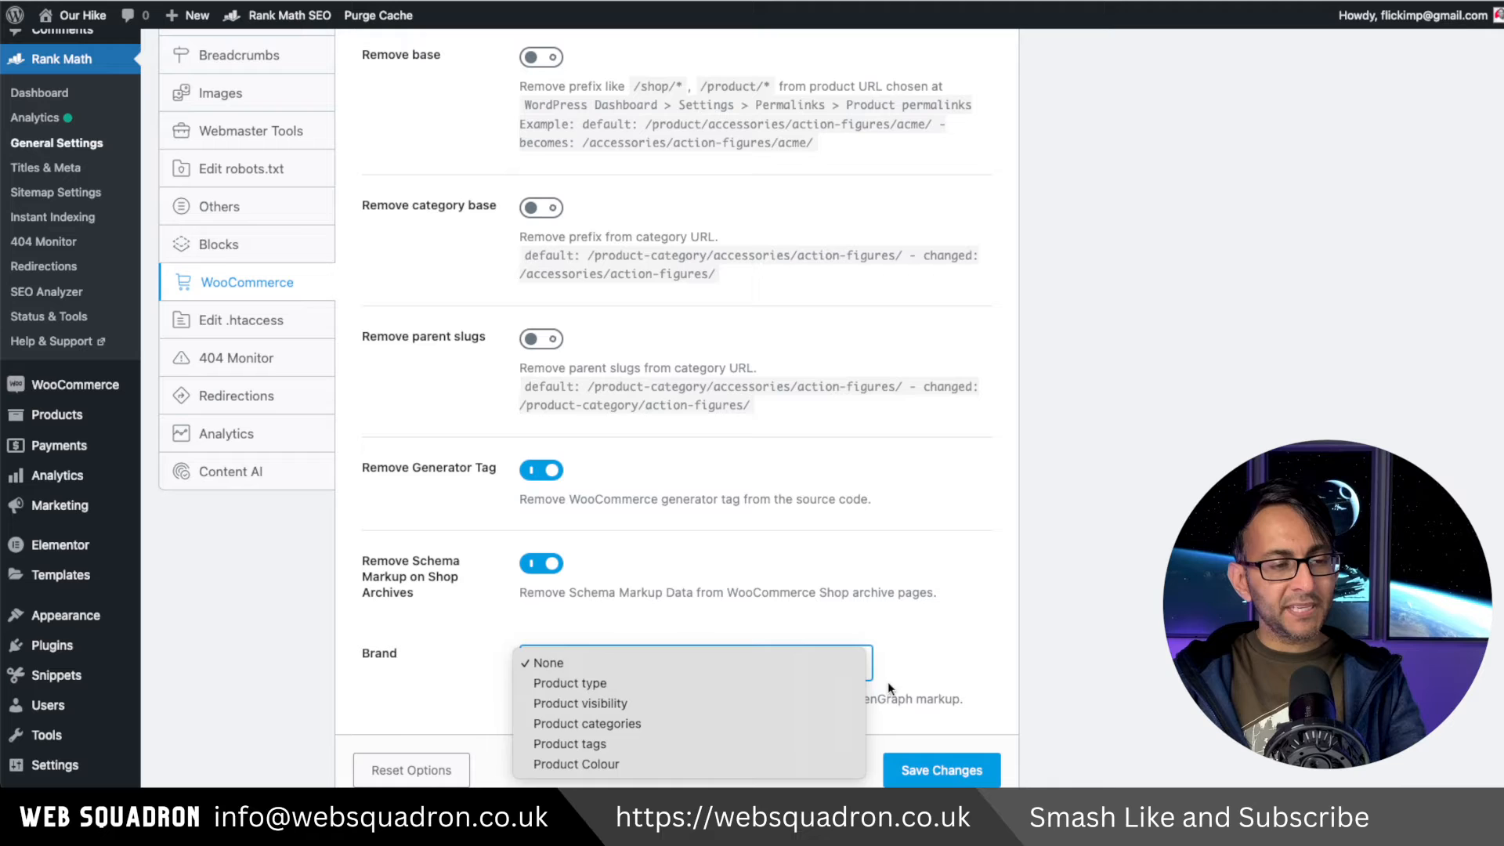
{"action": "left_click", "coordinate": [960, 646]}
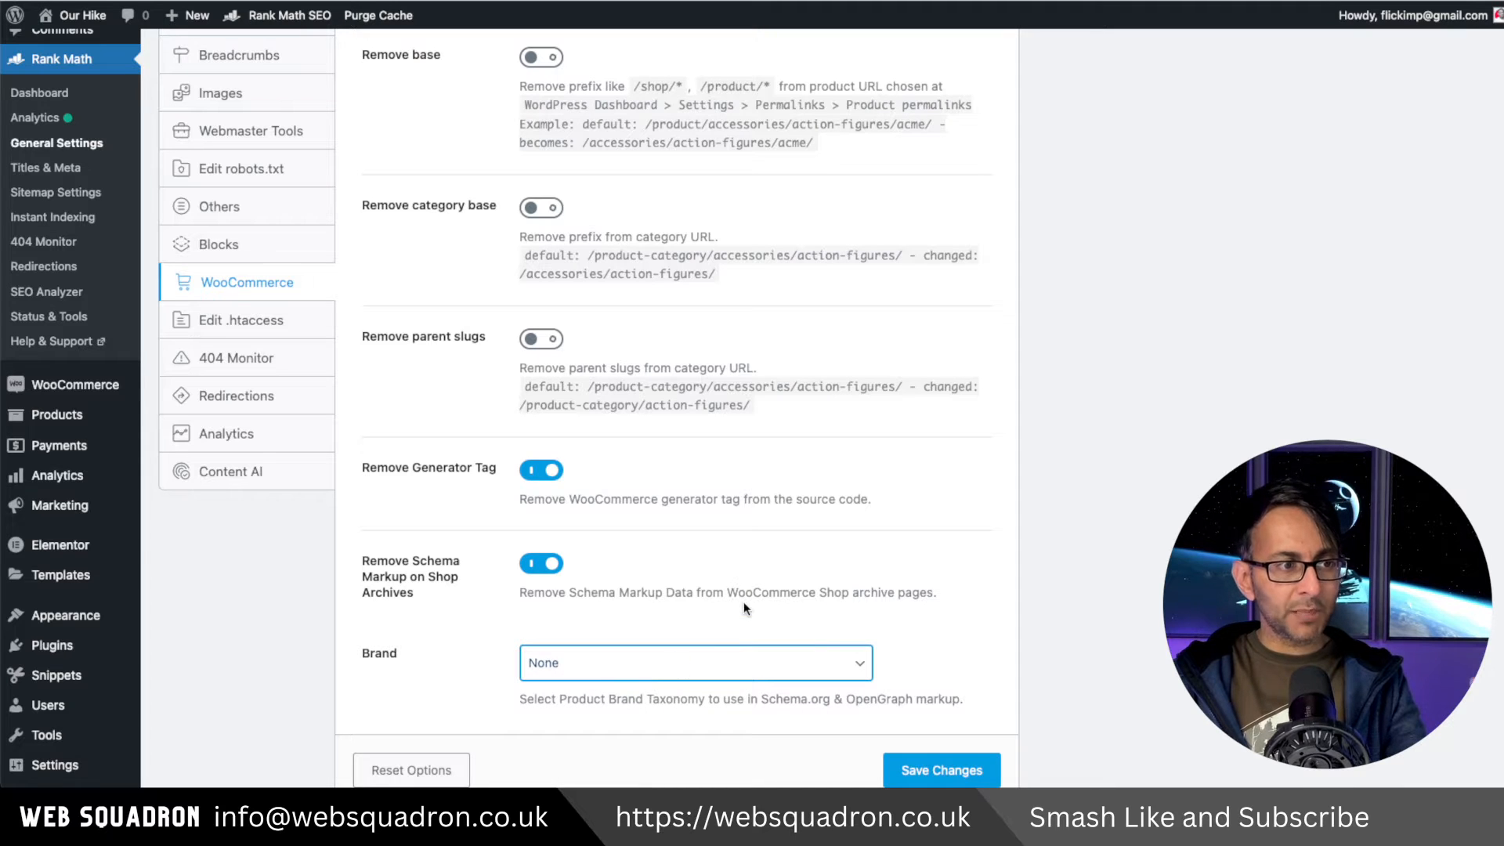
{"action": "scroll", "coordinate": [744, 601], "scroll_direction": "up", "scroll_amount": 3}
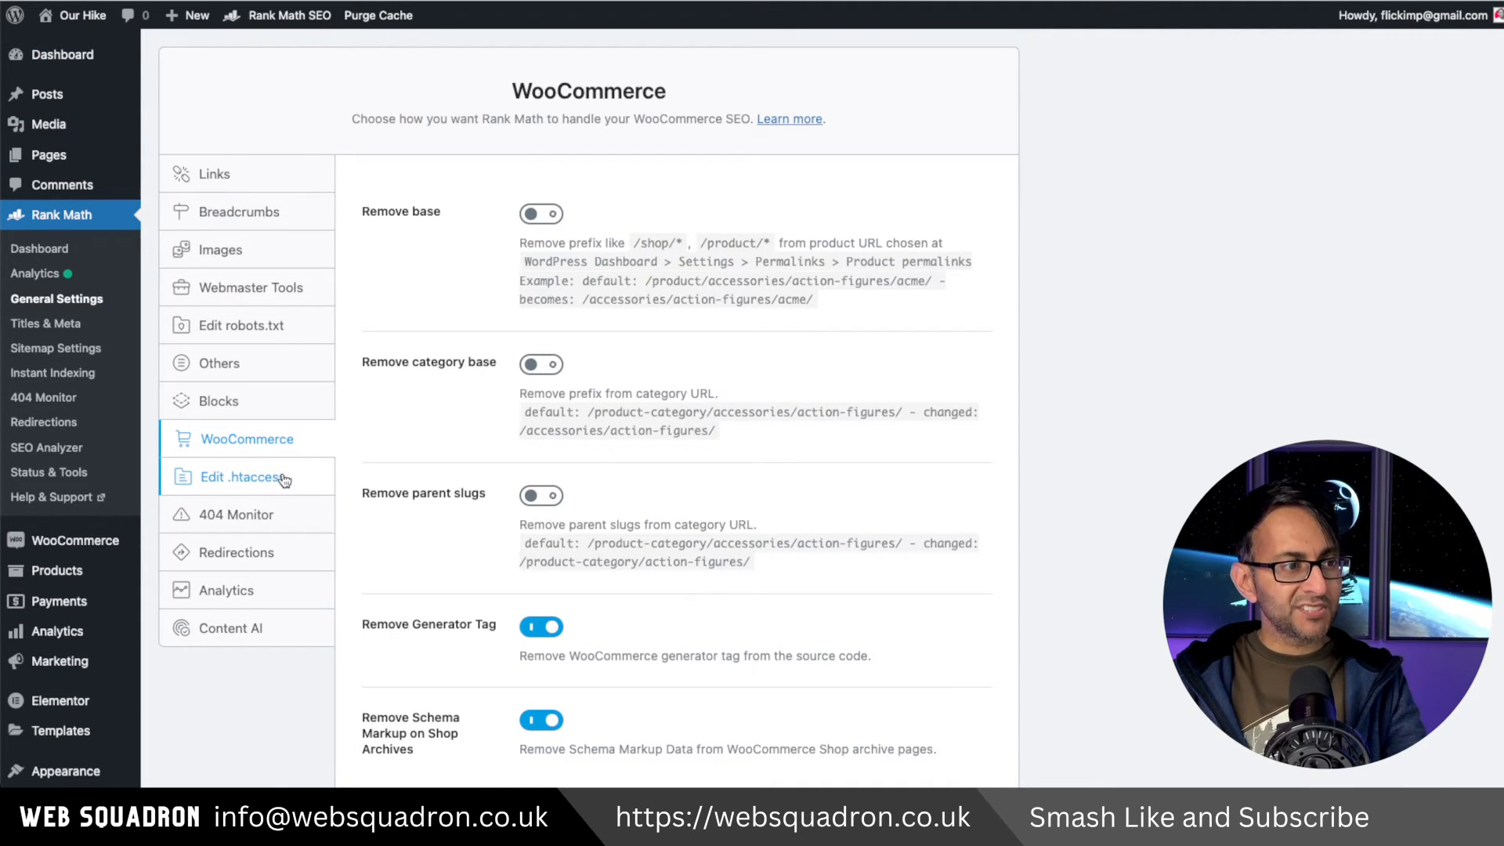
Review the Edit .htaccess, 404 Monitor and Redirections settings panels.
{"action": "left_click", "coordinate": [284, 480]}
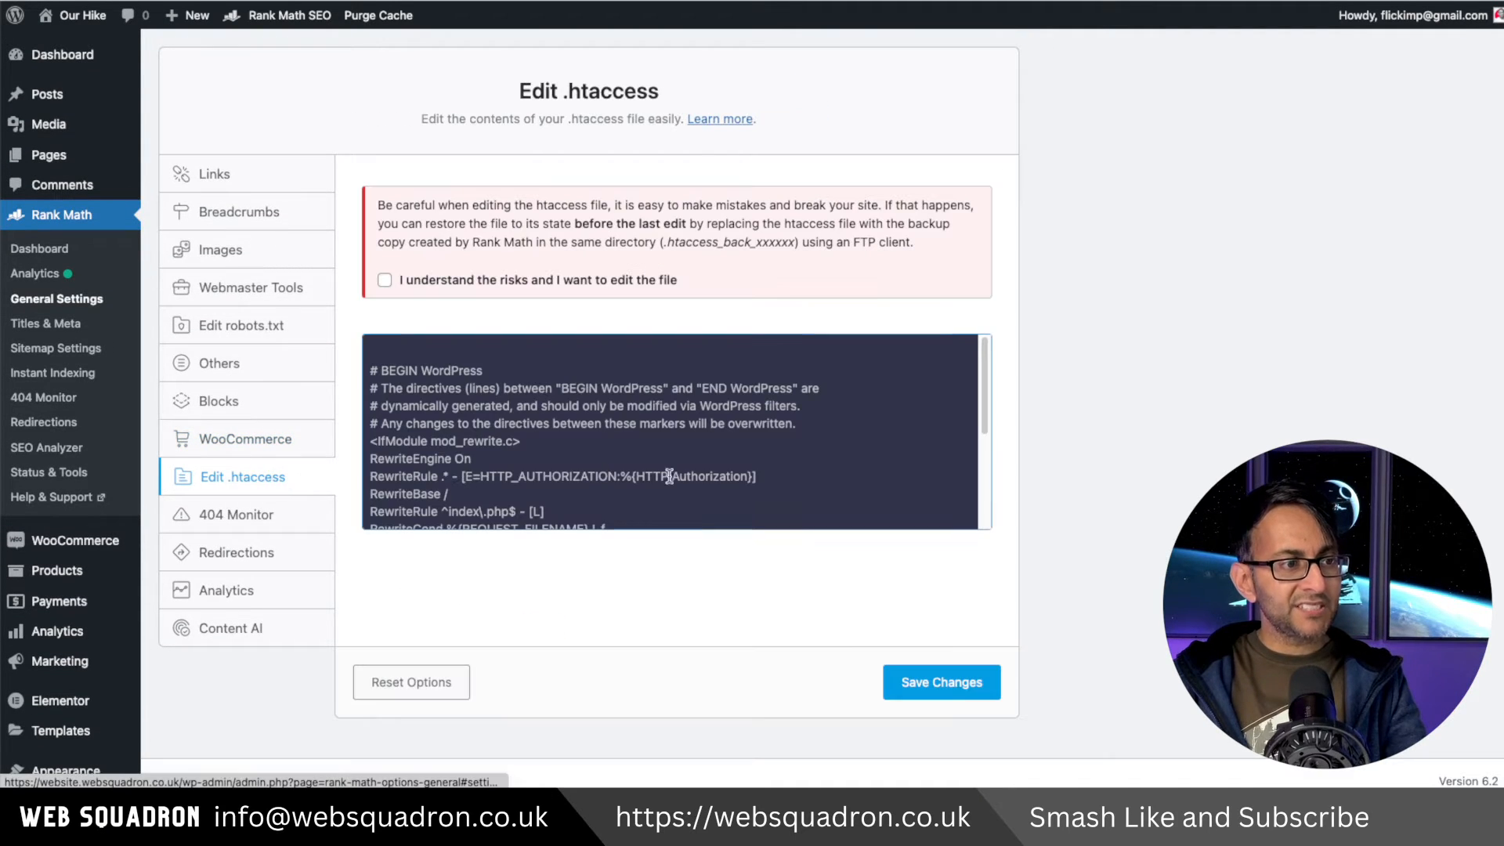
{"action": "left_click", "coordinate": [275, 517]}
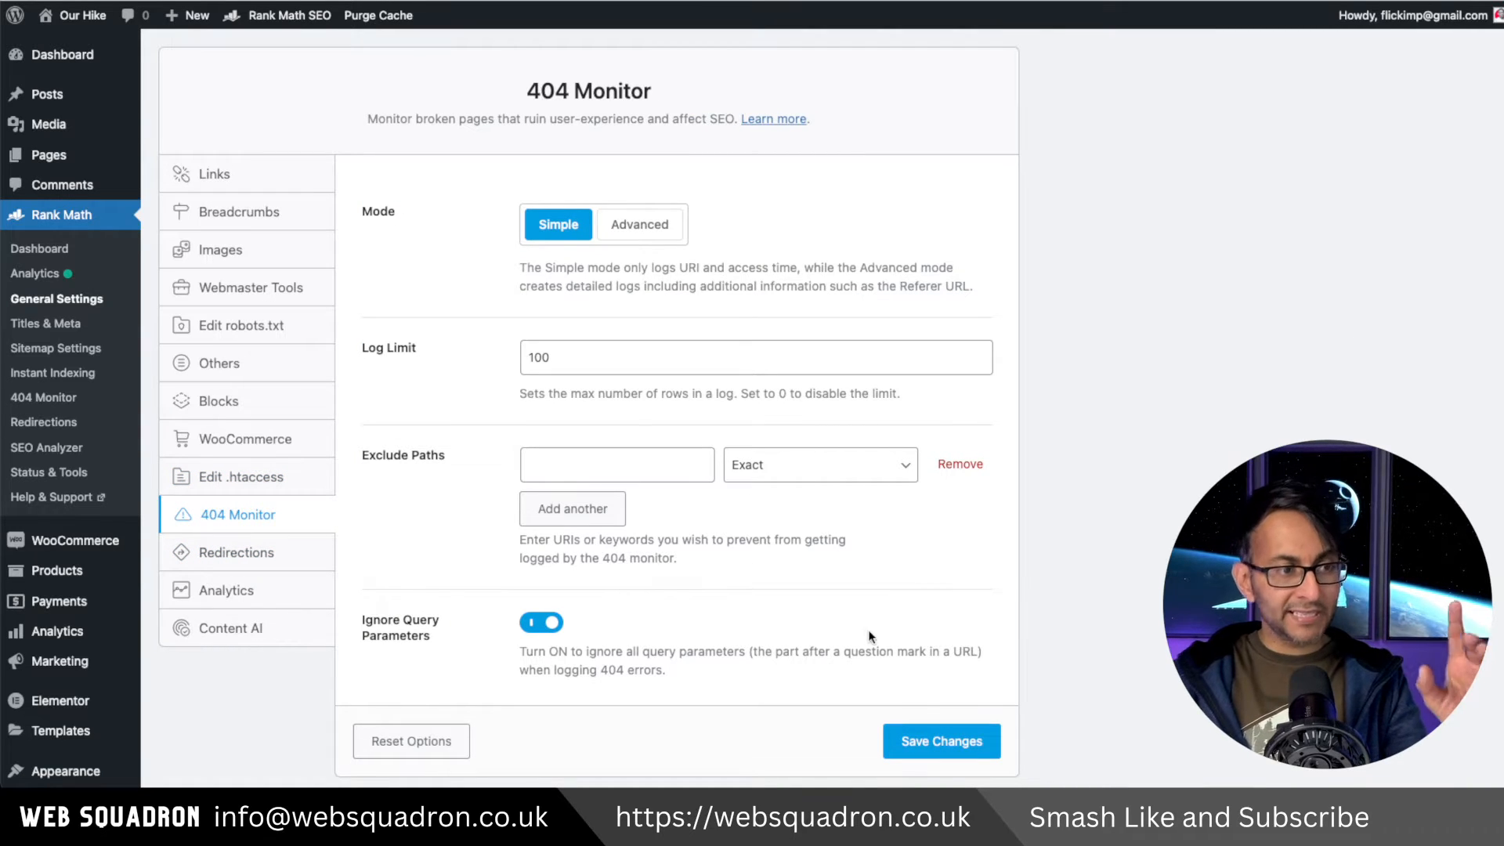
{"action": "left_click", "coordinate": [249, 552]}
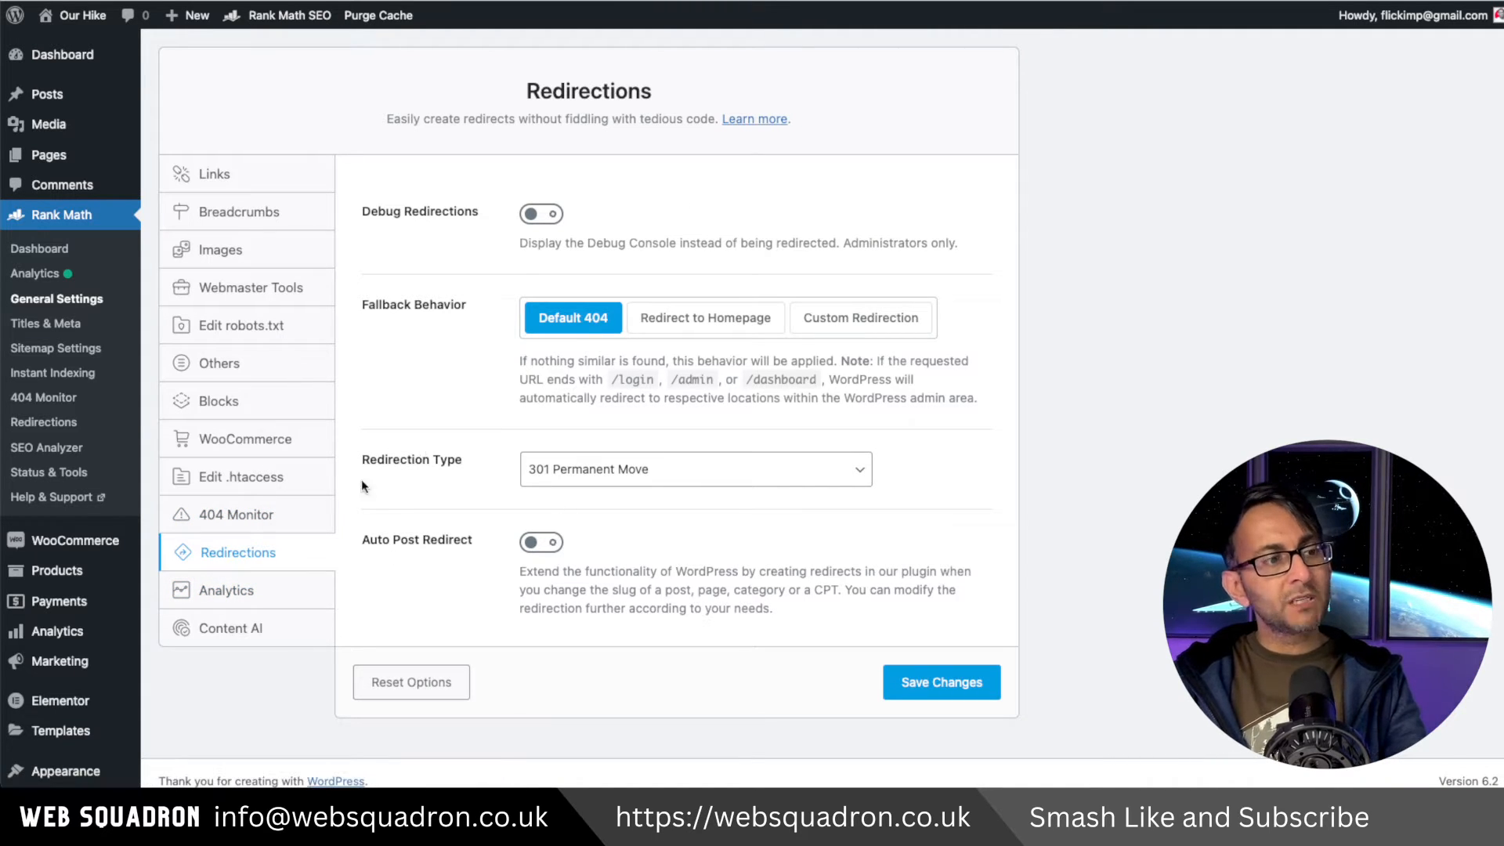
{"action": "left_click", "coordinate": [235, 515]}
{"action": "left_click", "coordinate": [258, 566]}
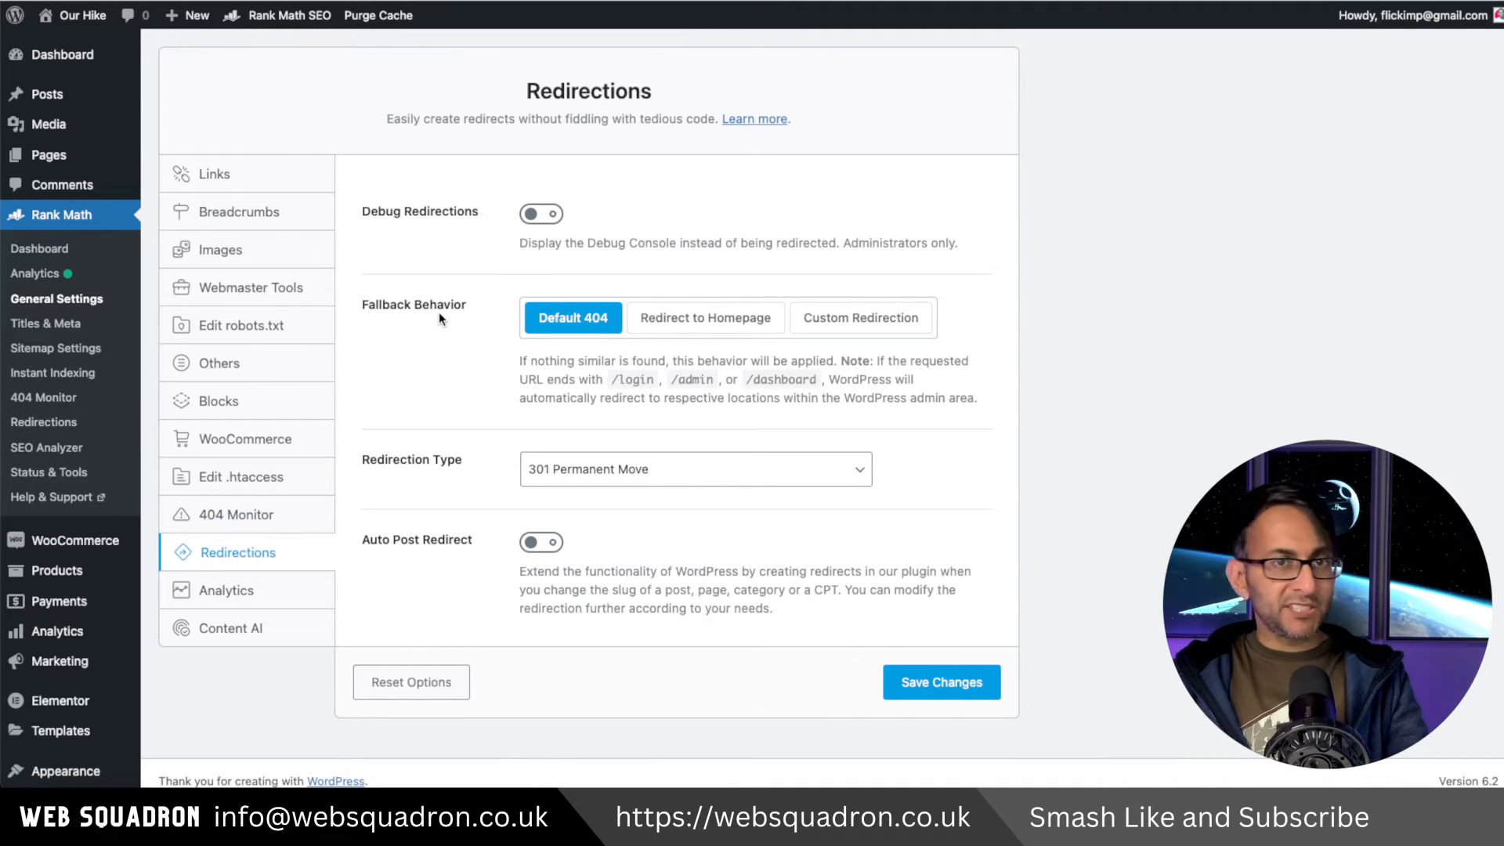
Try switching the redirection fallback behavior to Redirect to Homepage before returning to Default 404.
{"action": "left_click", "coordinate": [707, 326]}
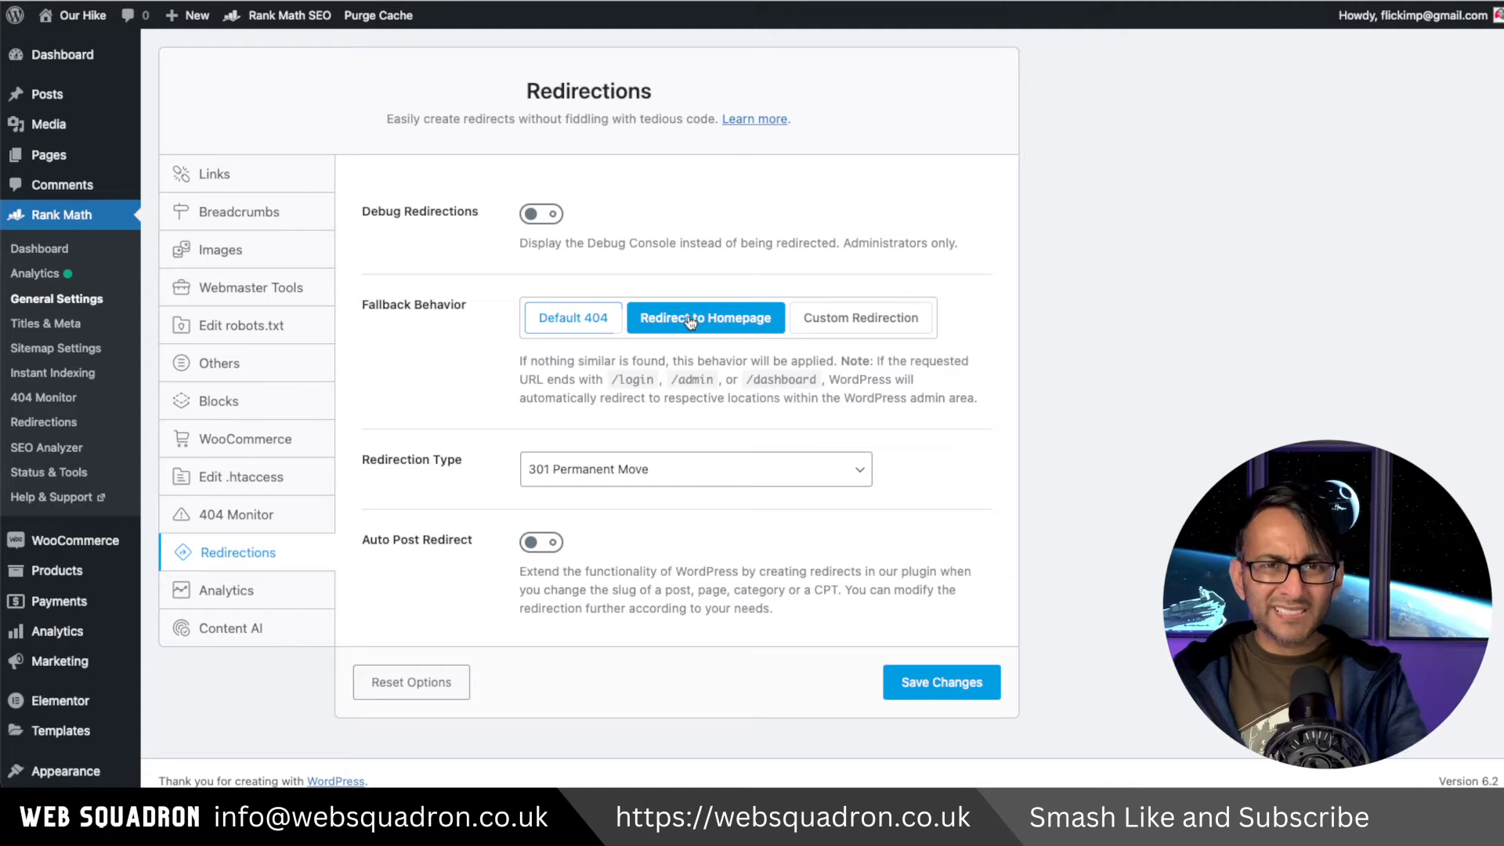
{"action": "left_click", "coordinate": [578, 320]}
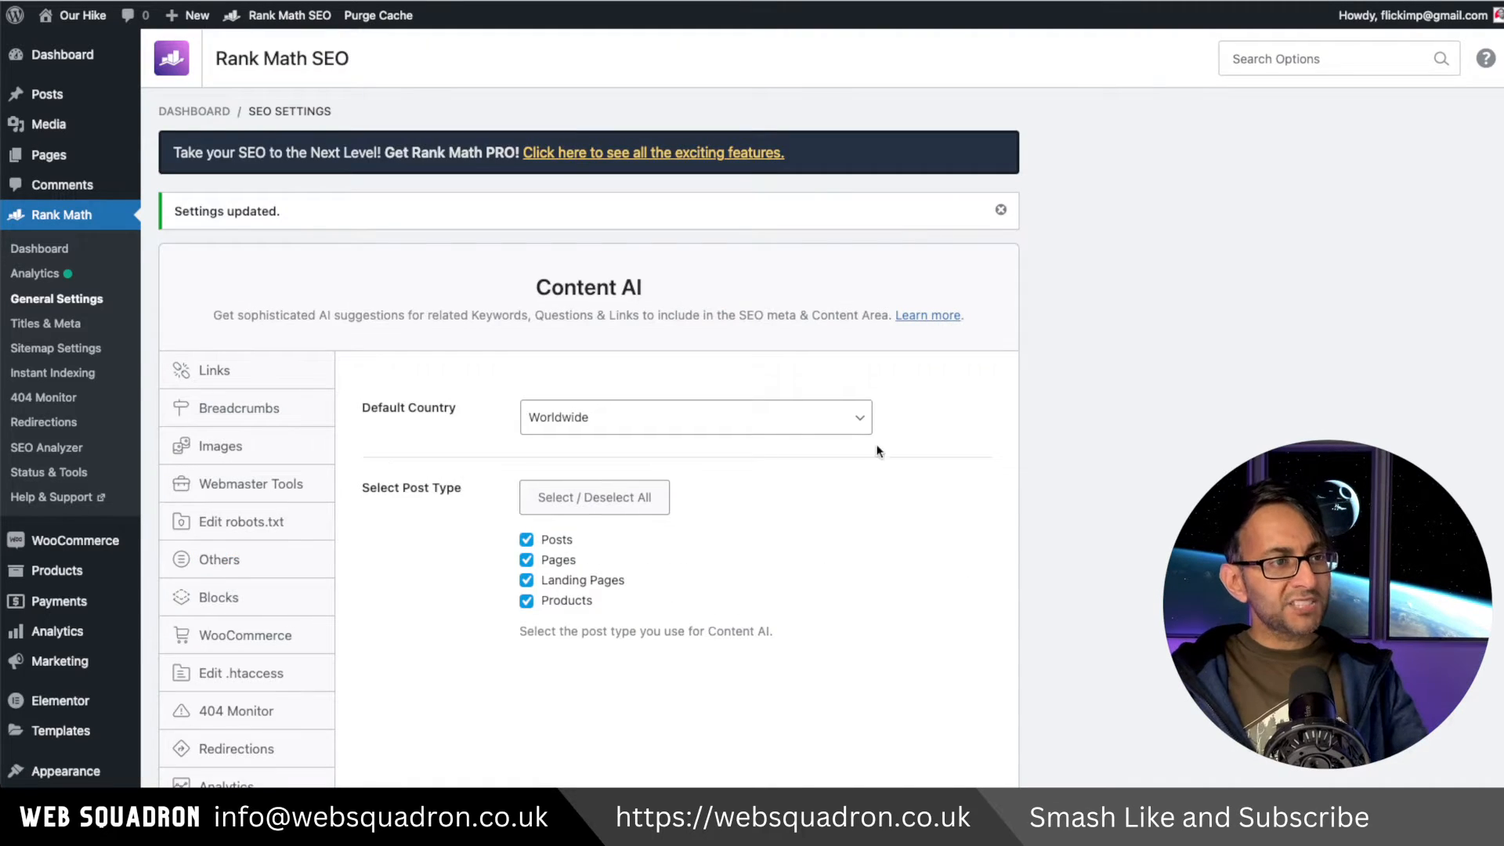
Review the Content AI and Analytics settings panels.
{"action": "scroll", "coordinate": [277, 386], "scroll_direction": "down", "scroll_amount": 3}
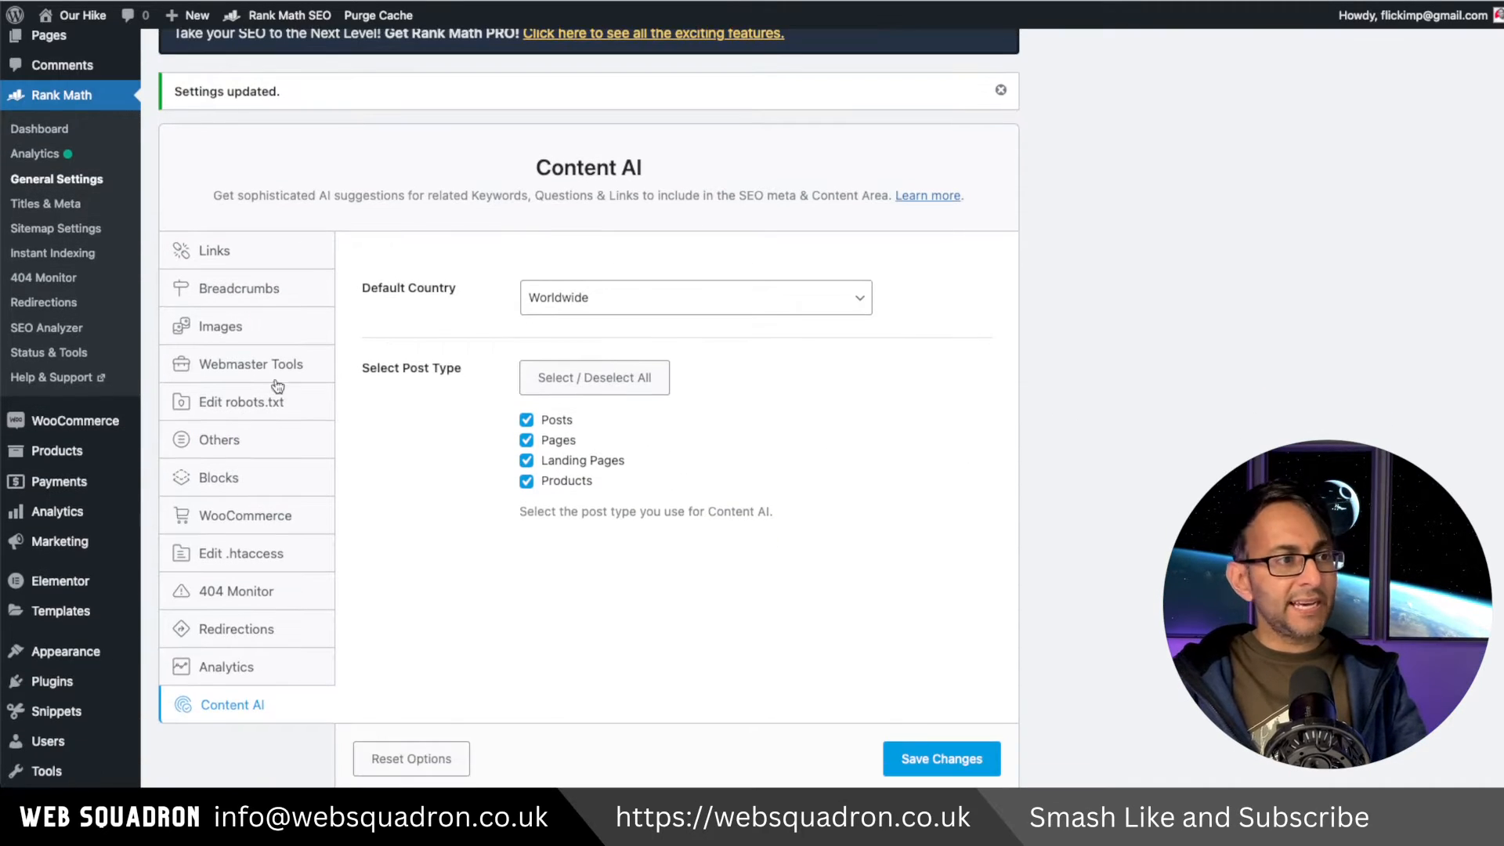
{"action": "left_click", "coordinate": [264, 669]}
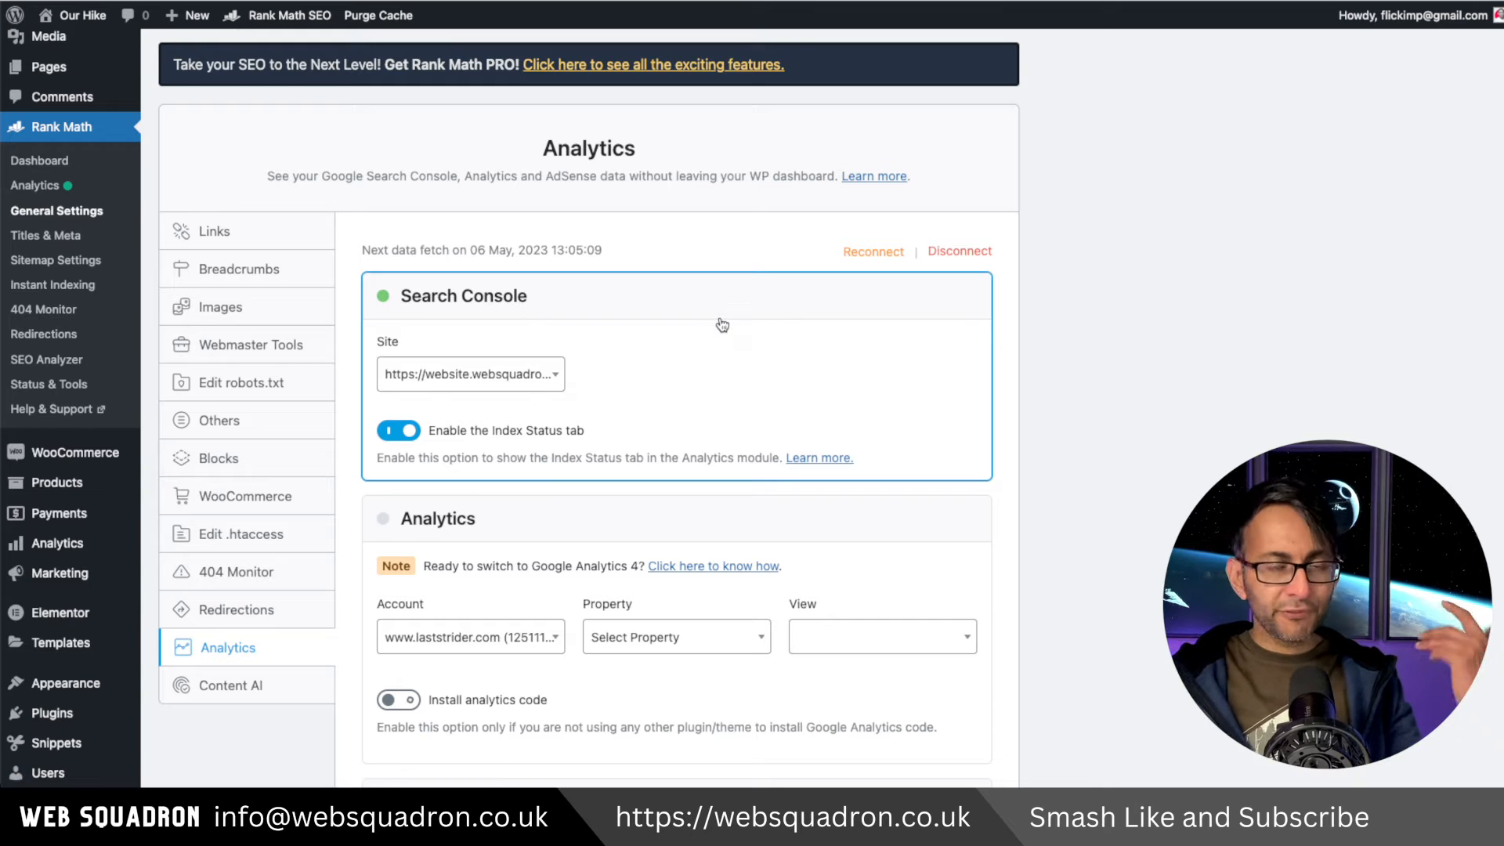
{"action": "scroll", "coordinate": [727, 339], "scroll_direction": "down", "scroll_amount": 3}
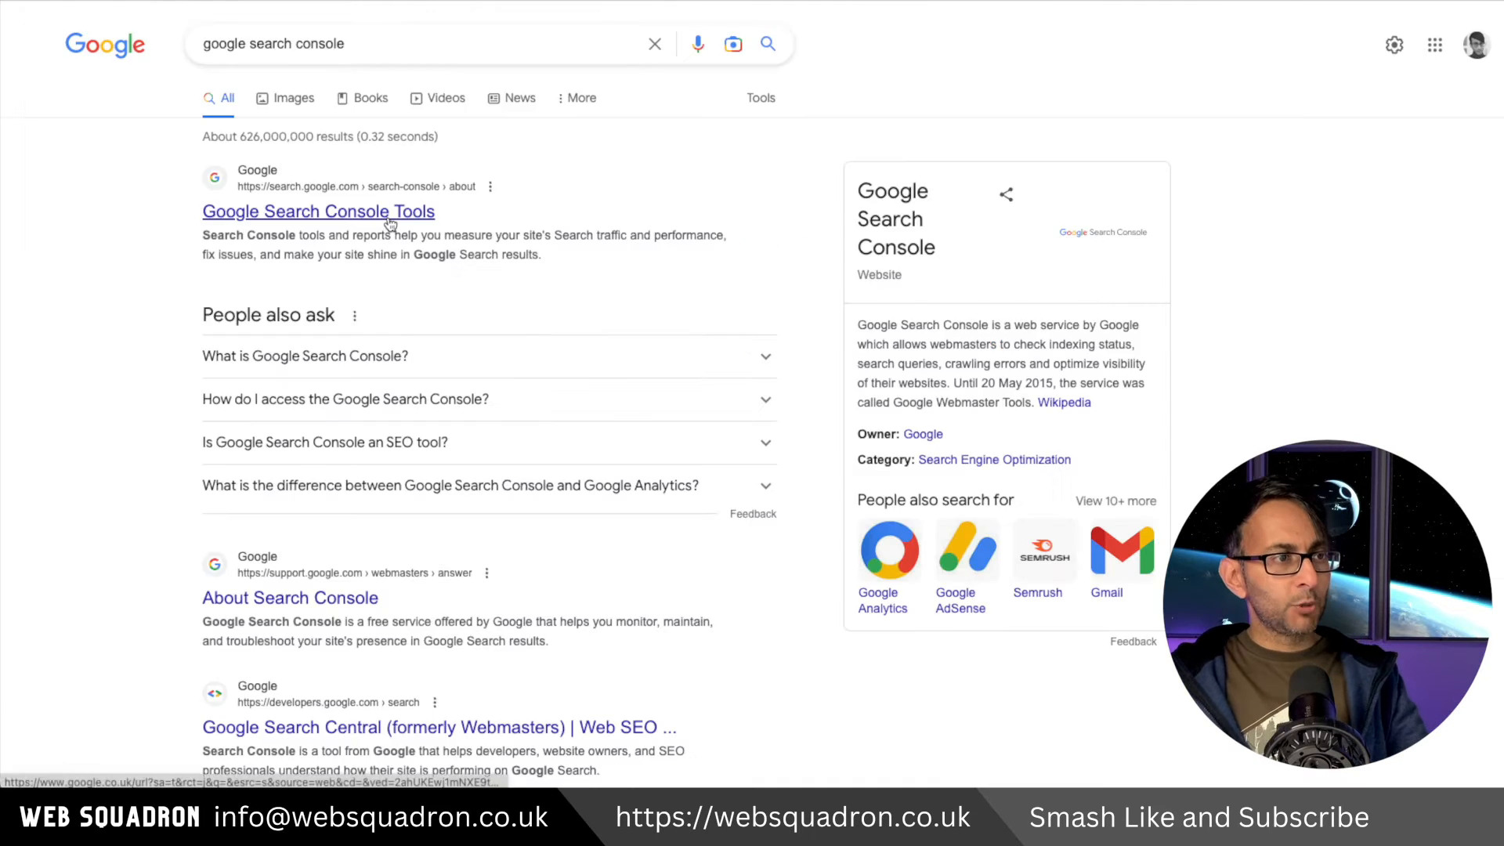
Open Google Search Console from the search results and start it.
{"action": "left_click", "coordinate": [389, 212]}
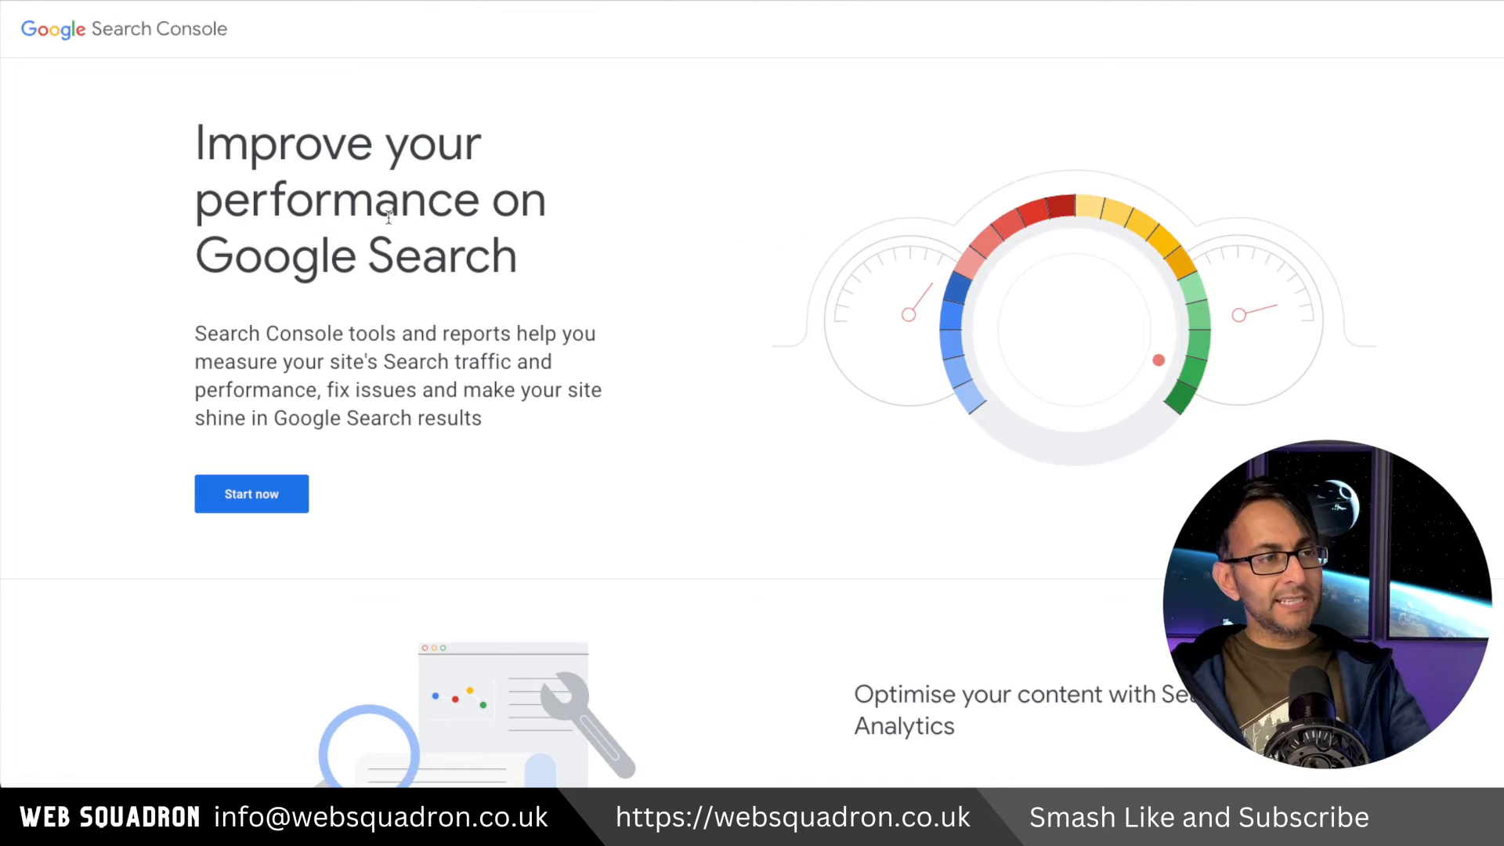
{"action": "left_click", "coordinate": [276, 495]}
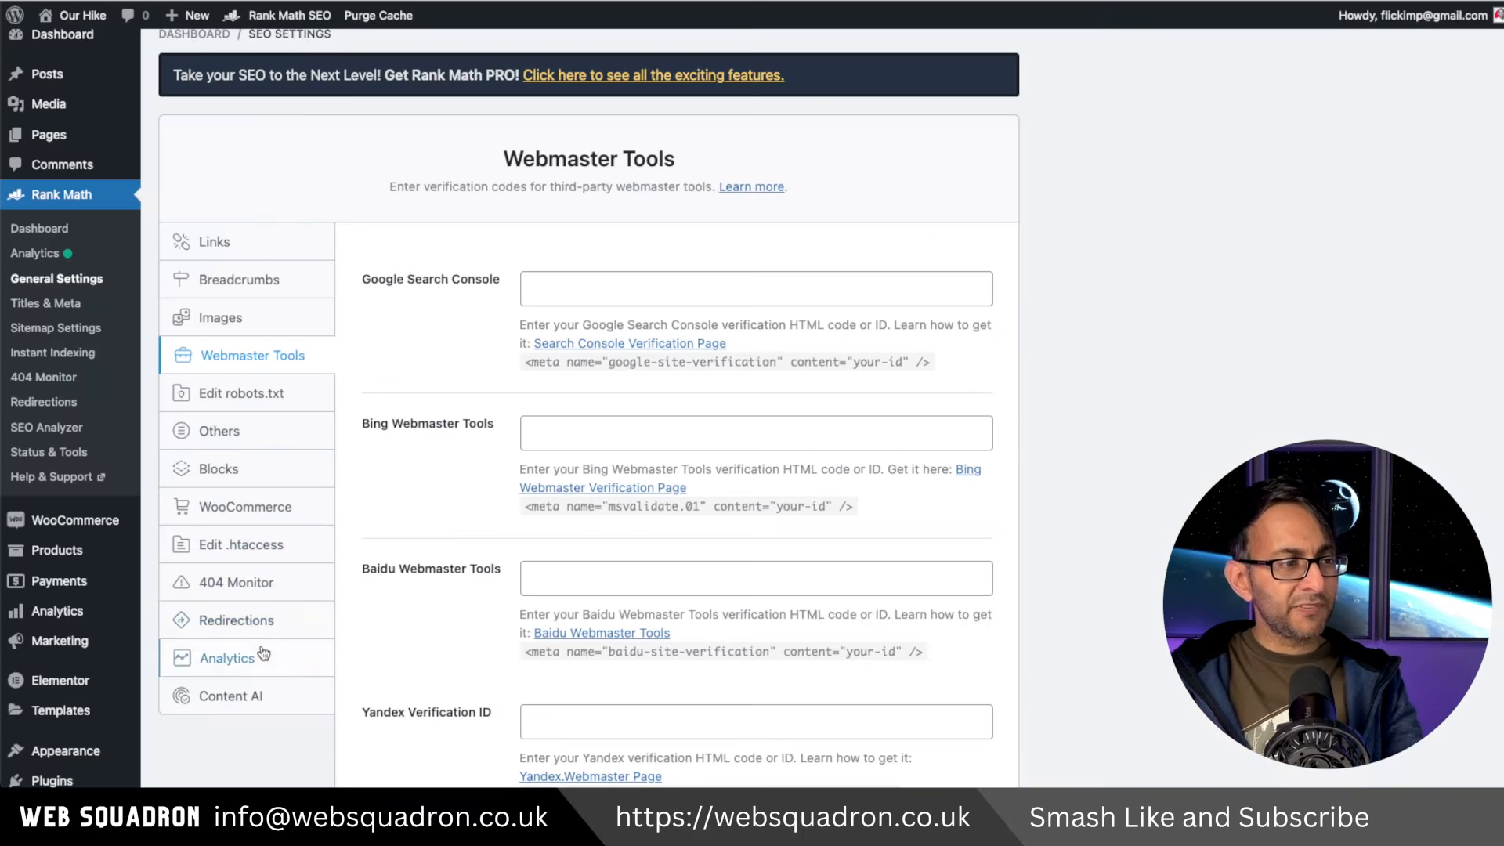
{"action": "left_click", "coordinate": [231, 658]}
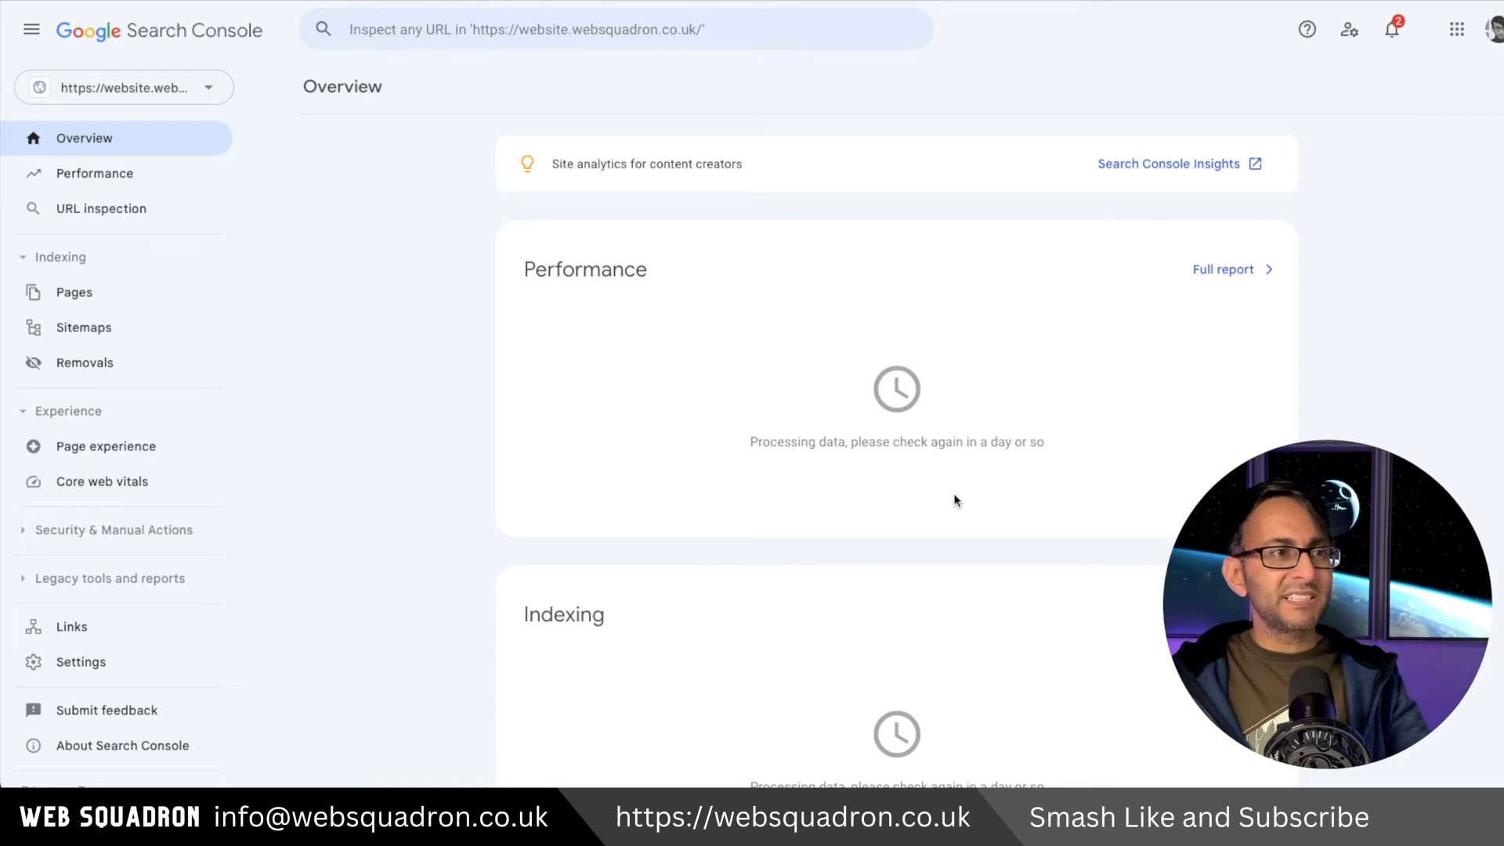
{"action": "left_click", "coordinate": [208, 94]}
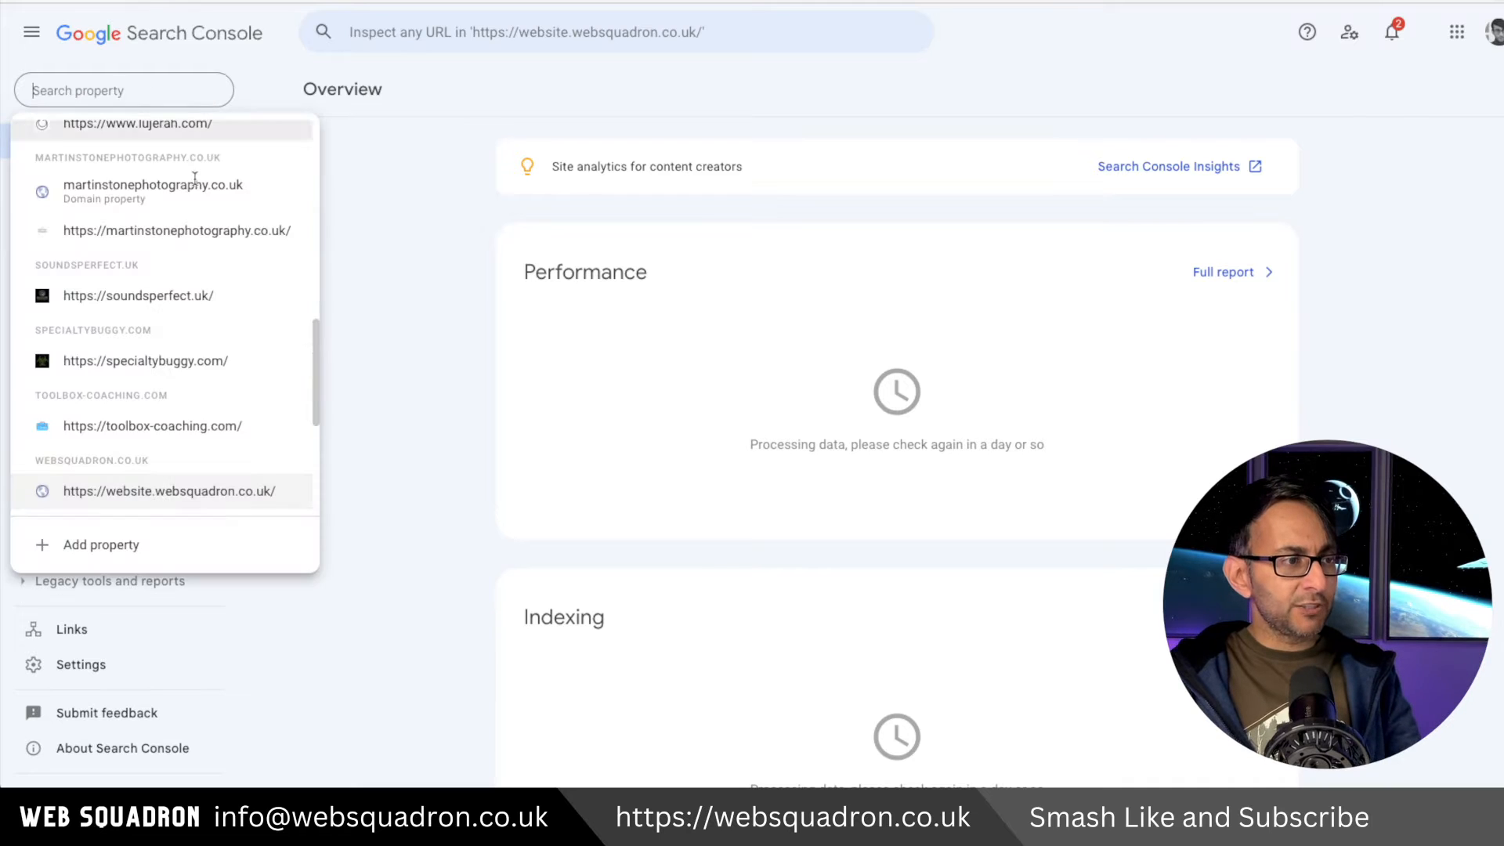
{"action": "left_click", "coordinate": [156, 541]}
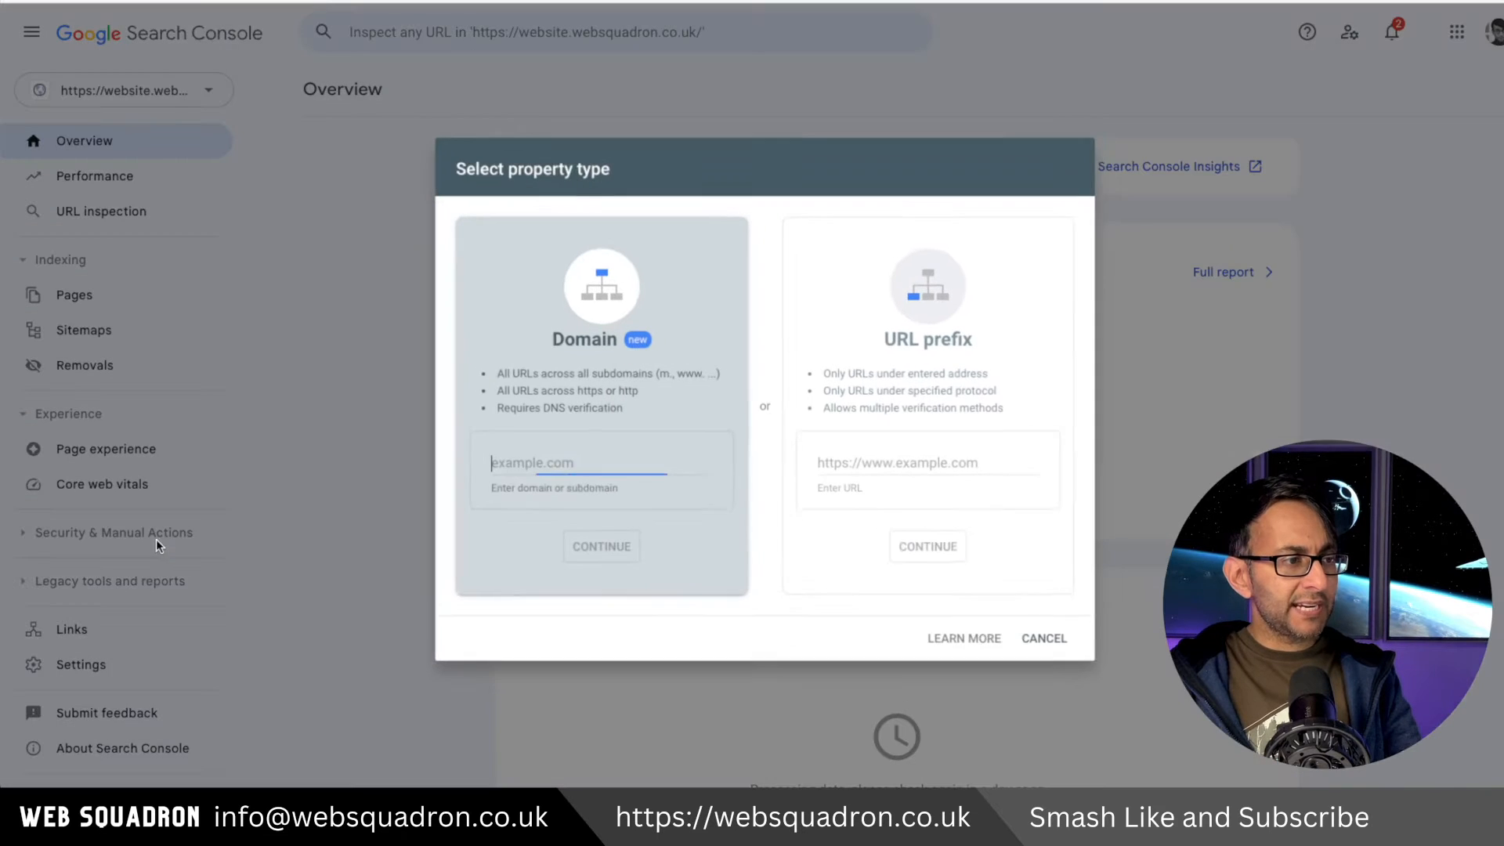
{"action": "left_click", "coordinate": [895, 465]}
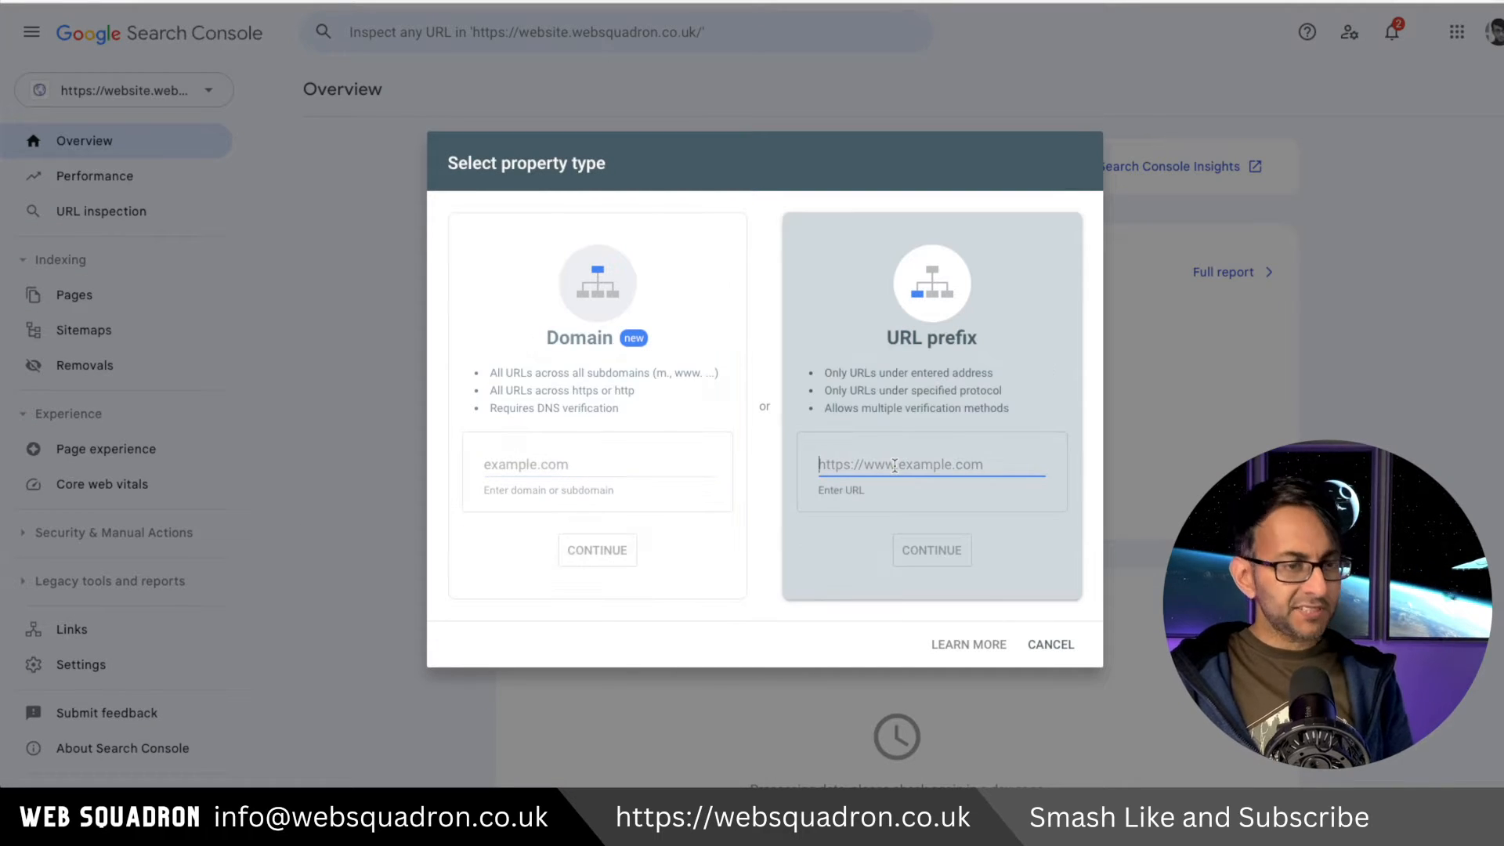
{"action": "type", "text": "https://website.websquadron.co.uk/"}
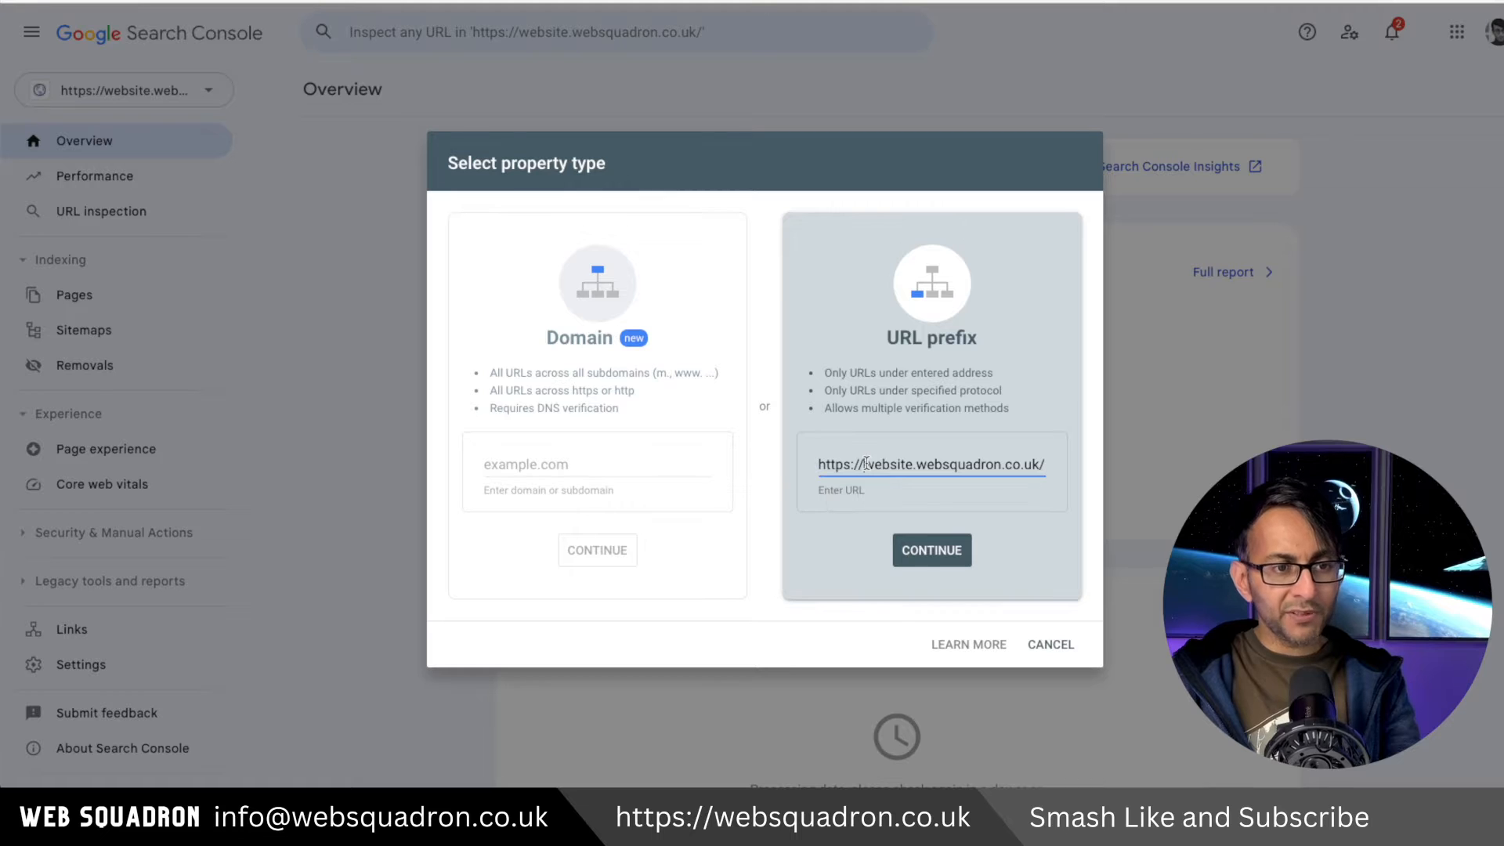
{"action": "left_click", "coordinate": [954, 552]}
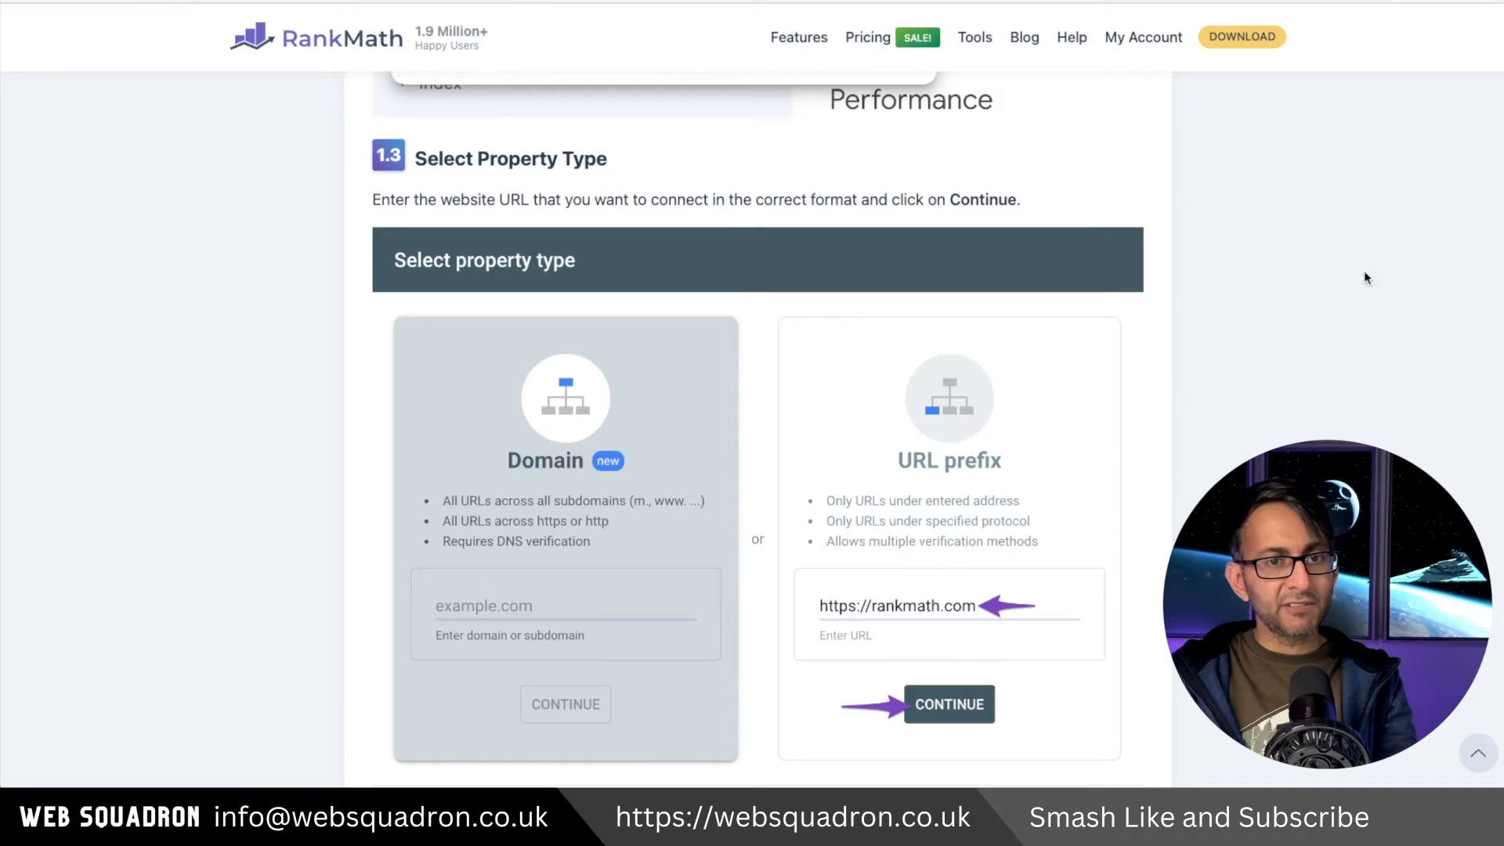
Read through the Rank Math knowledge base article on verifying a website with Google.
{"action": "scroll", "coordinate": [1328, 285], "scroll_direction": "up", "scroll_amount": 20}
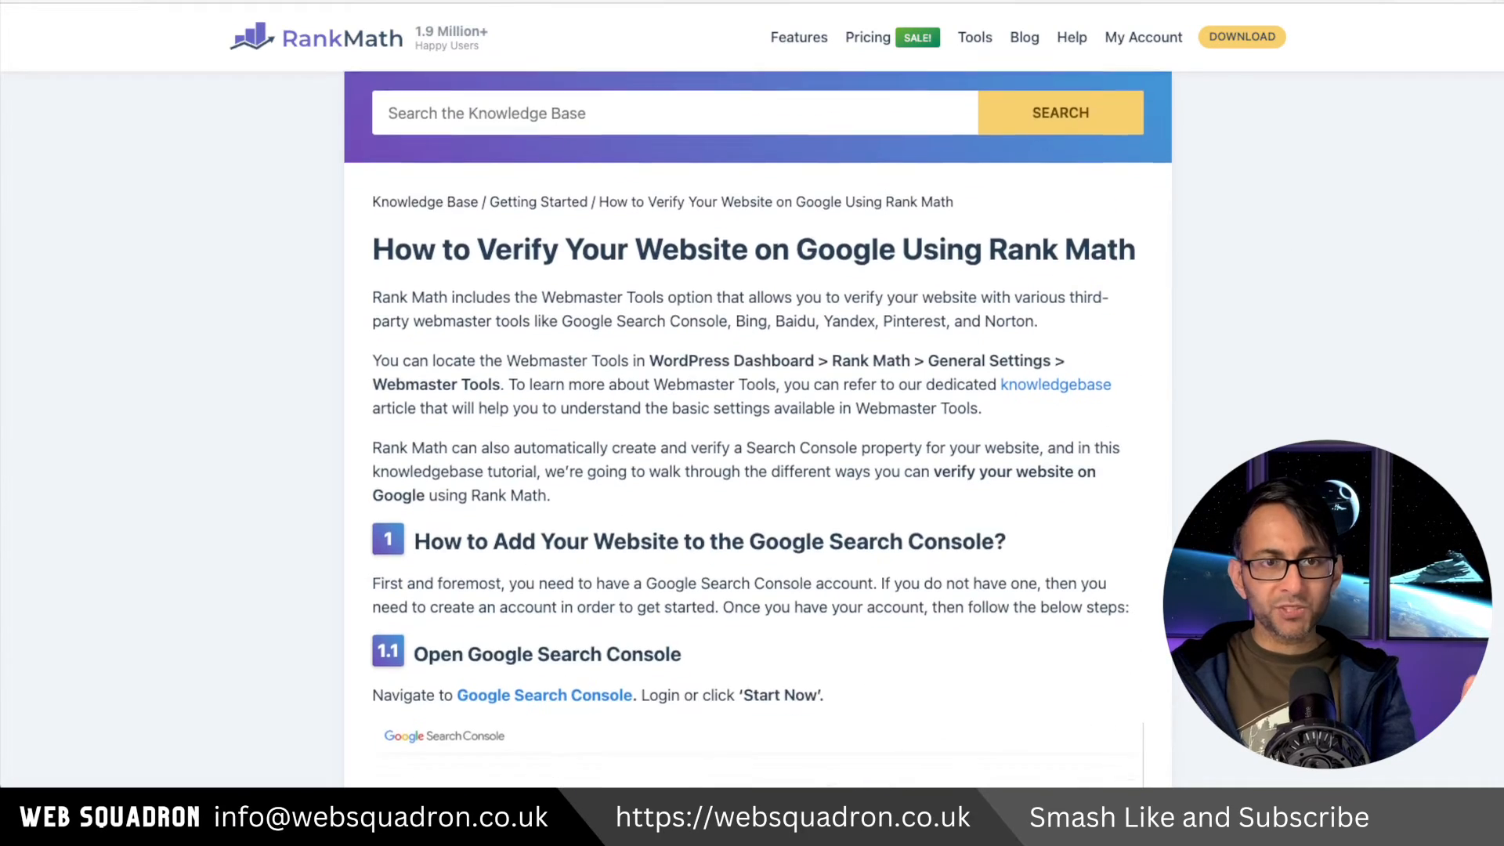
{"action": "scroll", "coordinate": [757, 431], "scroll_direction": "down", "scroll_amount": 20}
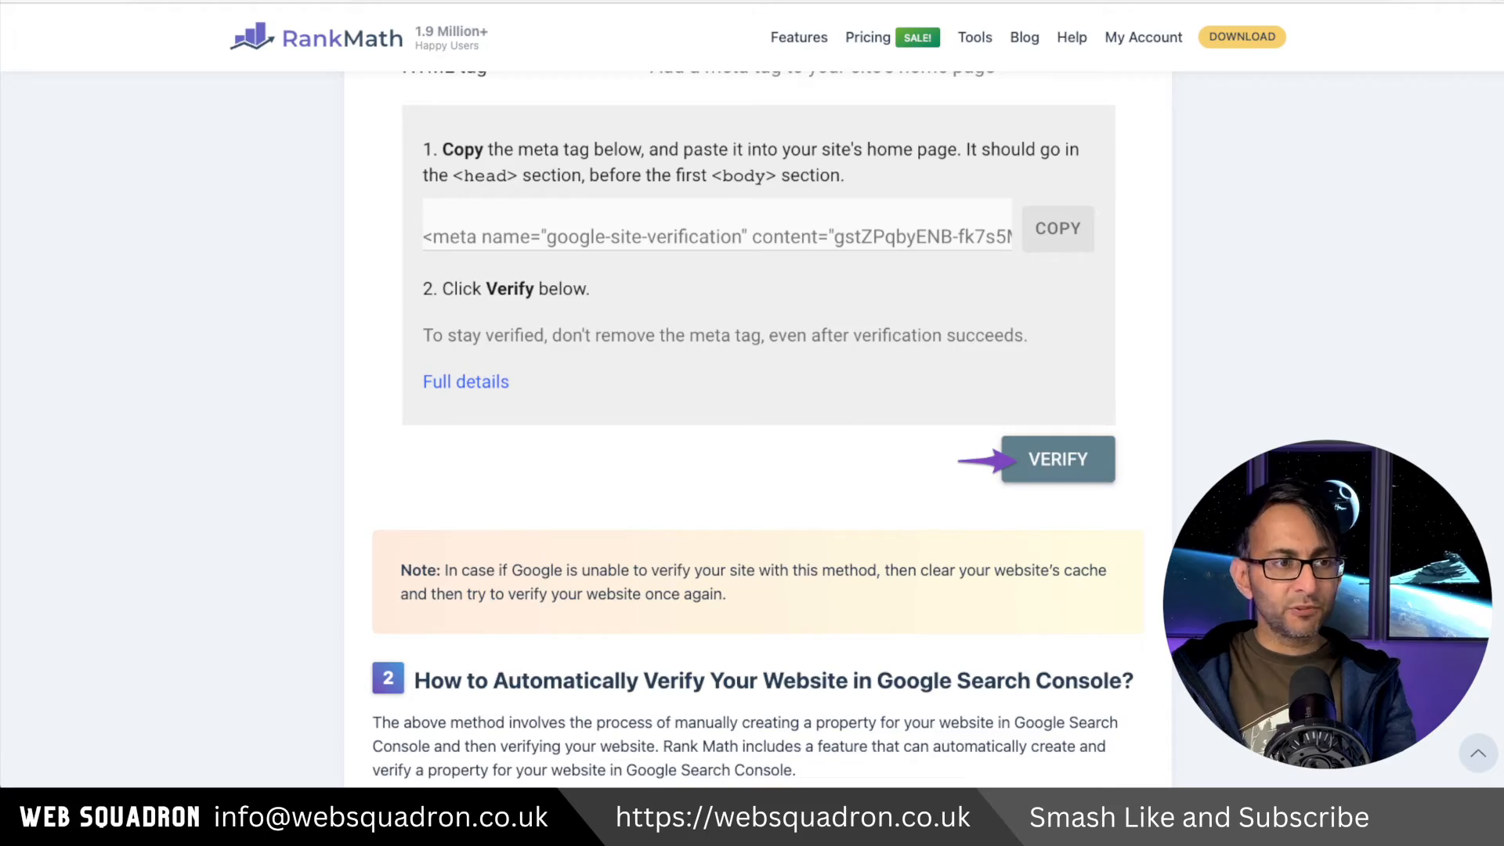
{"action": "scroll", "coordinate": [757, 431], "scroll_direction": "up", "scroll_amount": 4}
{"action": "scroll", "coordinate": [757, 430], "scroll_direction": "down", "scroll_amount": 20}
{"action": "scroll", "coordinate": [757, 431], "scroll_direction": "down", "scroll_amount": 20}
{"action": "scroll", "coordinate": [757, 431], "scroll_direction": "up", "scroll_amount": 10}
{"action": "scroll", "coordinate": [758, 431], "scroll_direction": "up", "scroll_amount": 20}
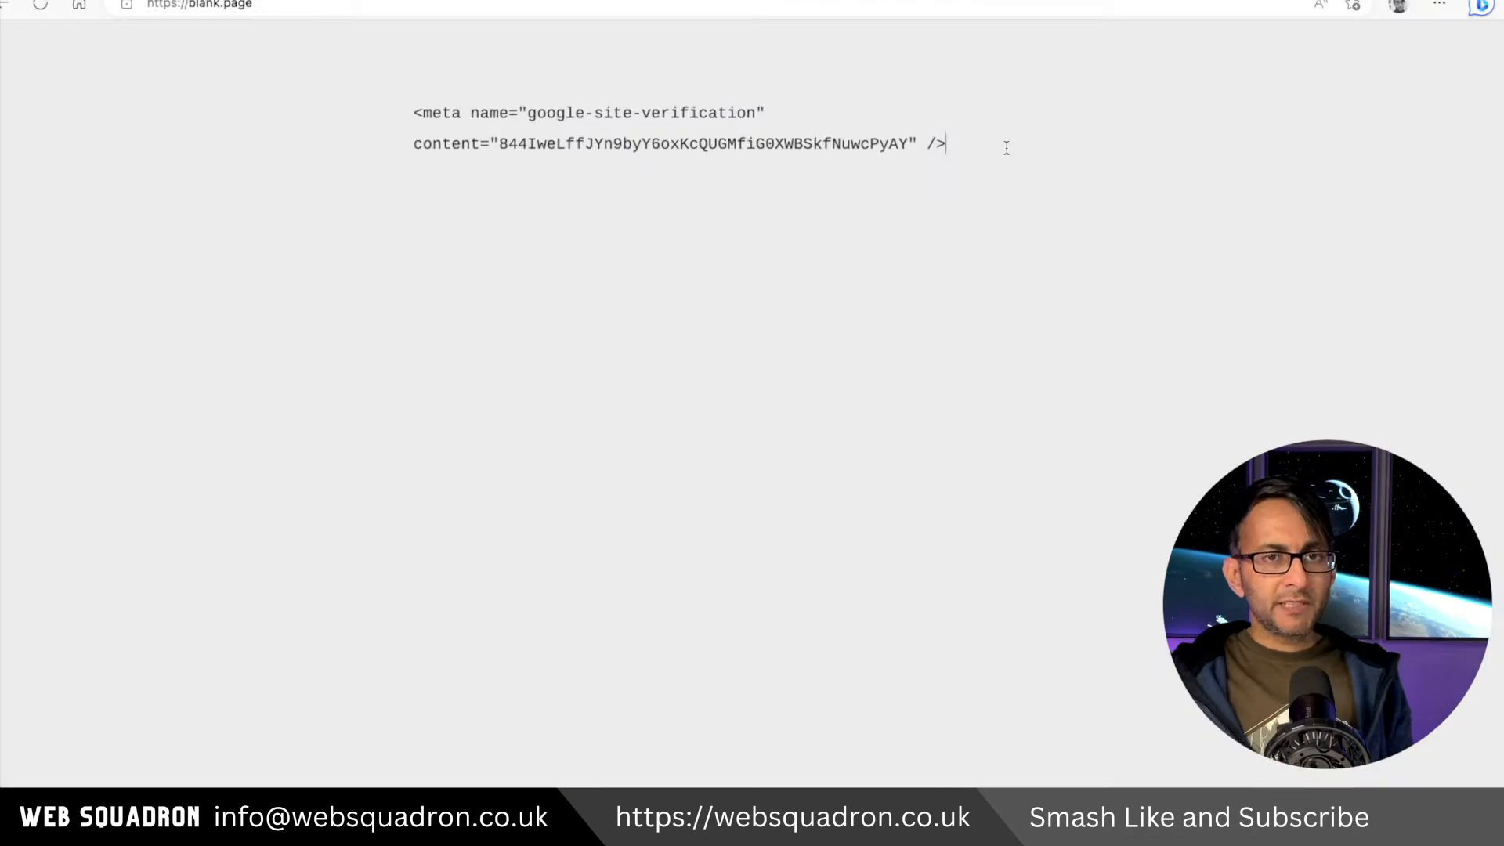
Copy the Google site verification meta tag and paste it into the Webmaster Tools Google Search Console field, then save.
{"action": "left_click_drag", "start_coordinate": [999, 150], "coordinate": [390, 114]}
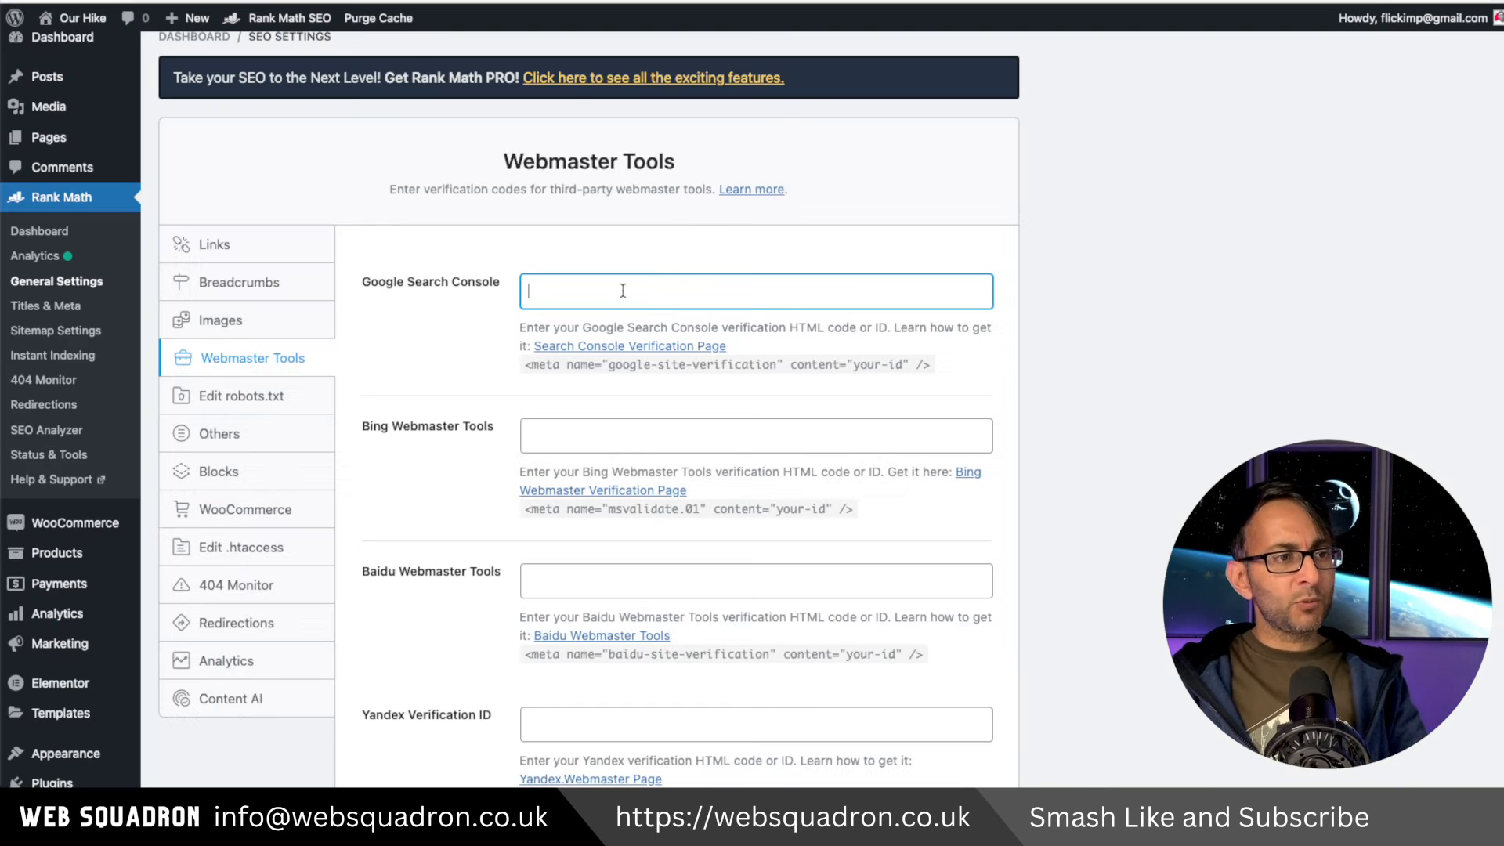
{"action": "type", "text": "<meta name=\"google-site-verification\" content=\"844lweLffJYn9byY6oxKcQUGMfiG0XWBSkfNuwcPyAY\" />"}
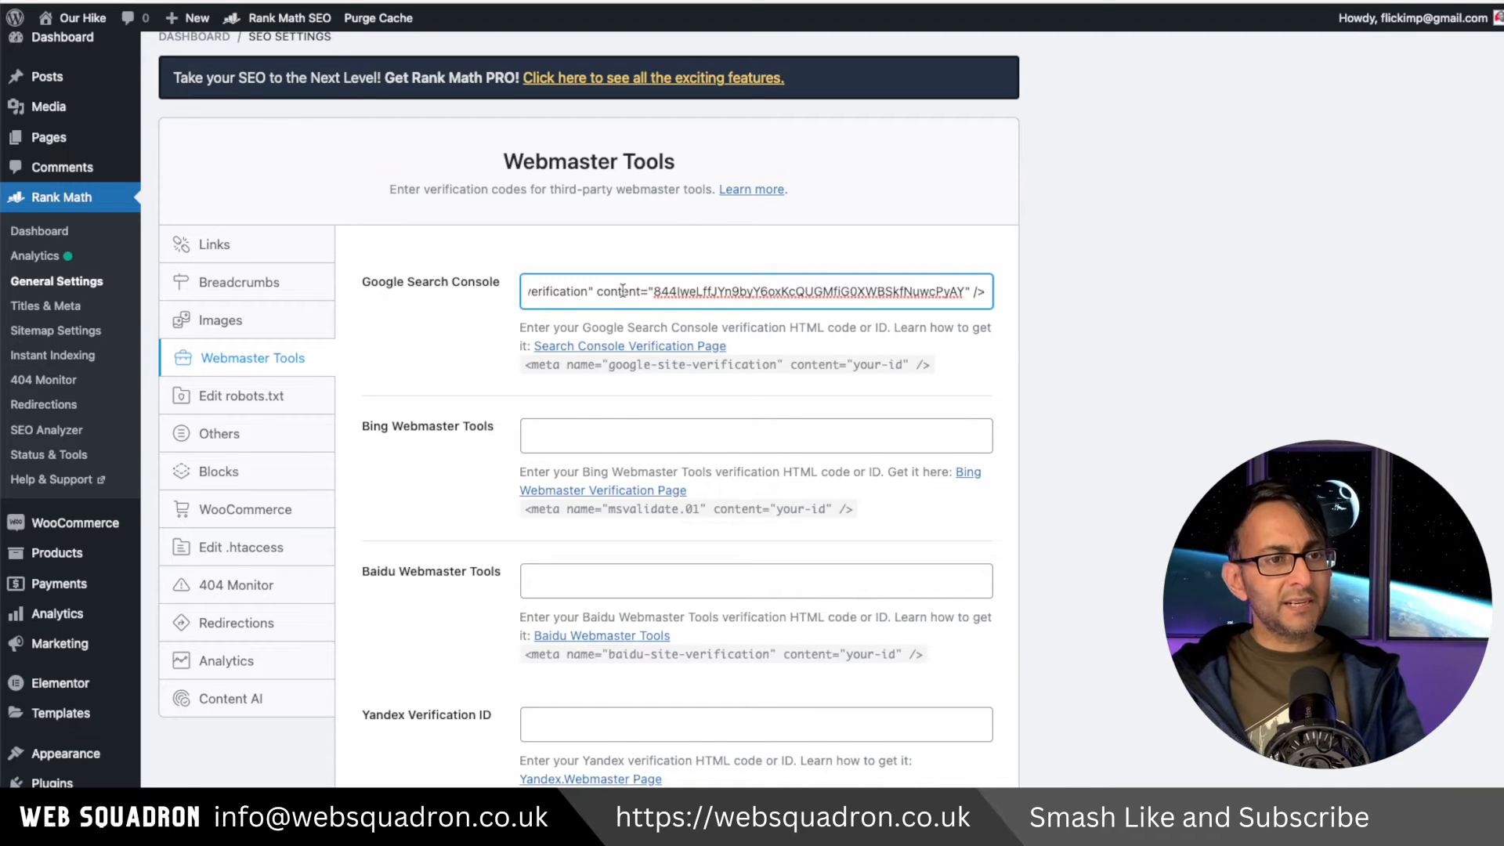
{"action": "key", "text": "Return"}
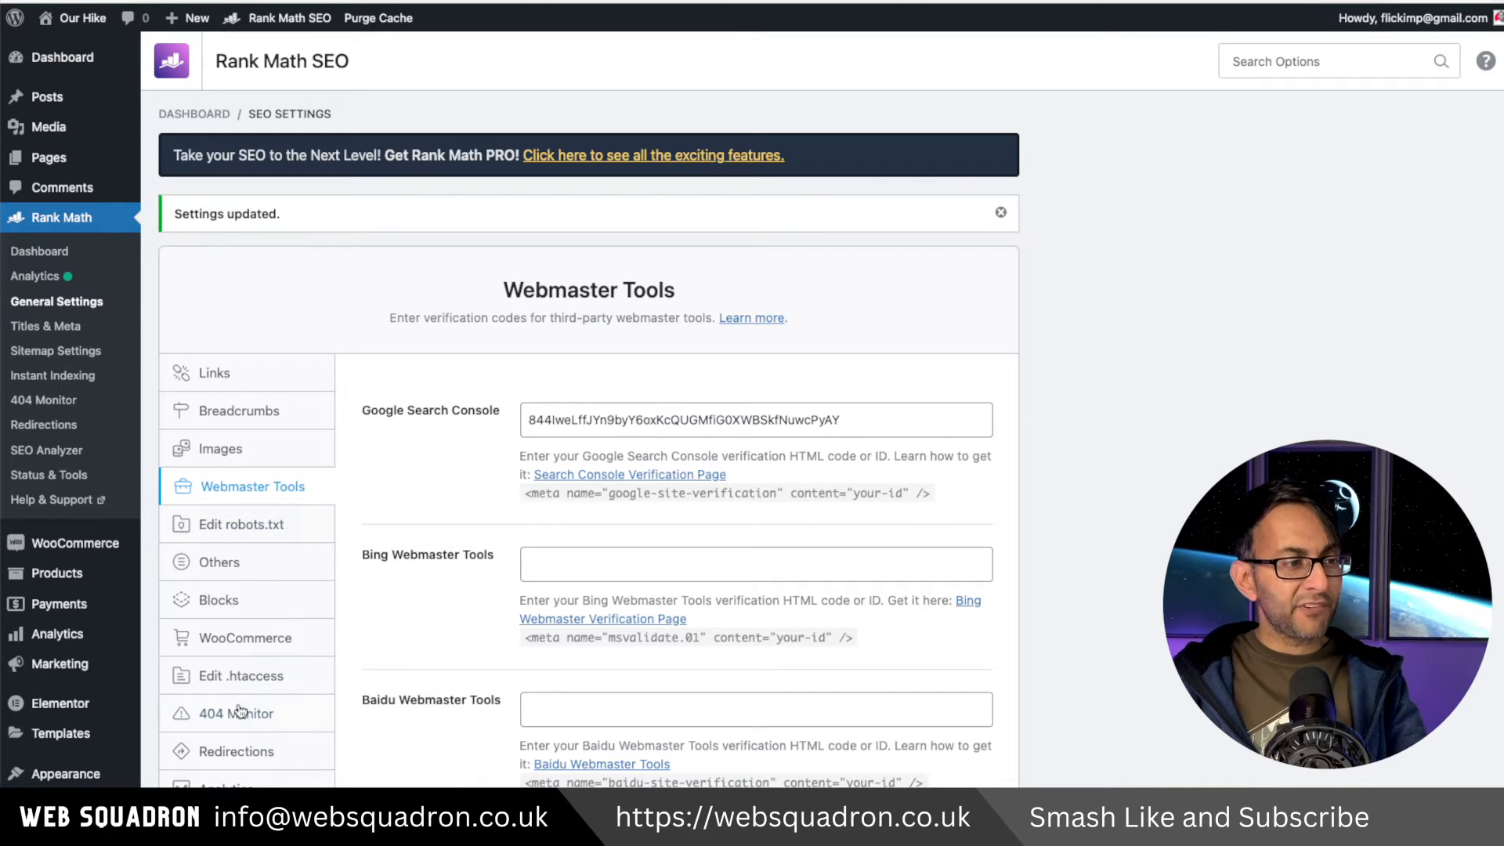
Open the Analytics settings panel to review the Search Console connection.
{"action": "scroll", "coordinate": [239, 711], "scroll_direction": "down", "scroll_amount": 3}
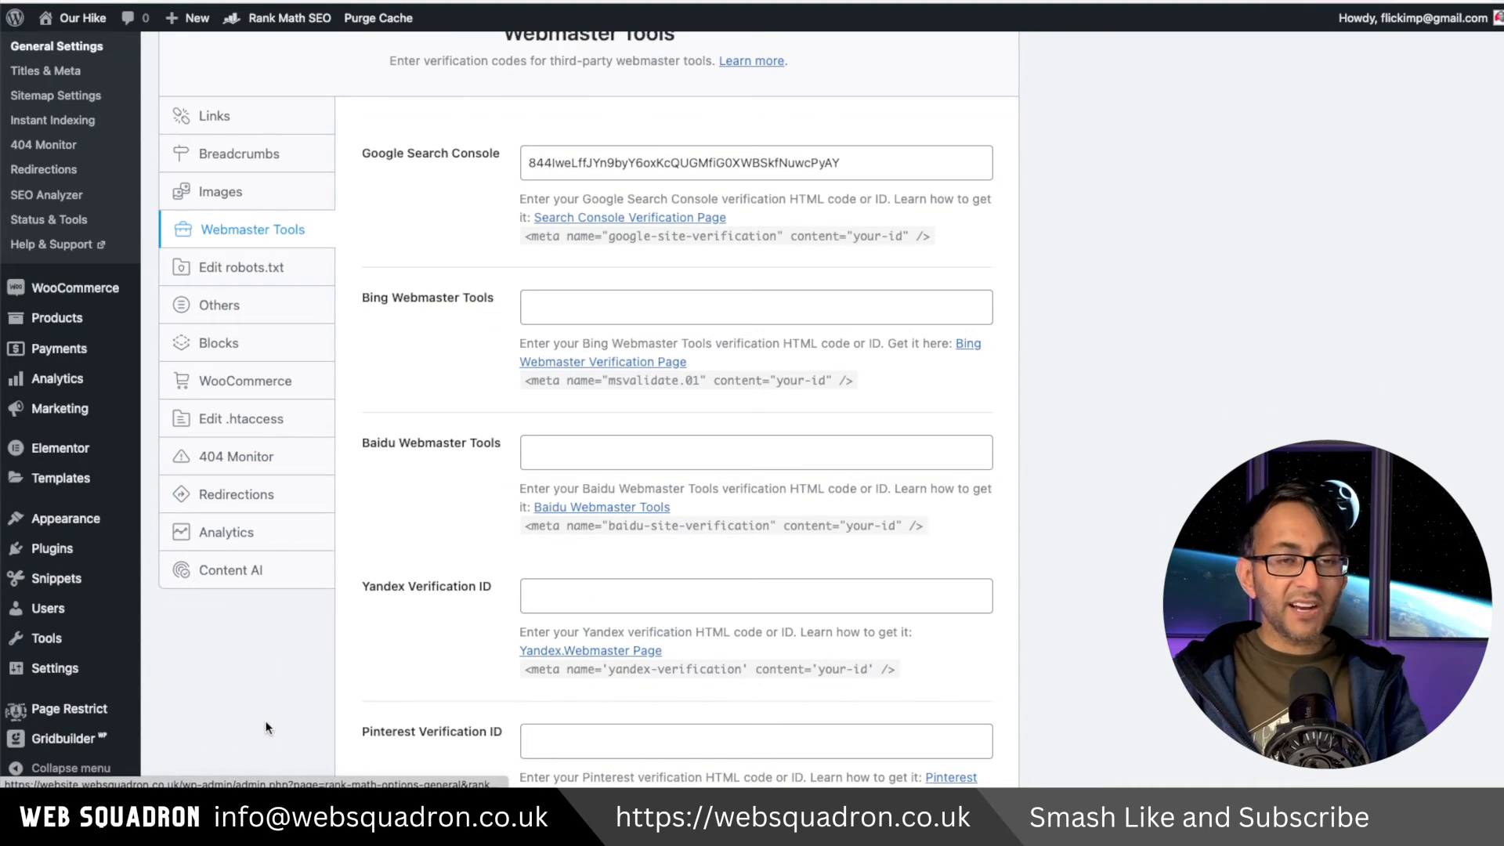
{"action": "left_click", "coordinate": [267, 542]}
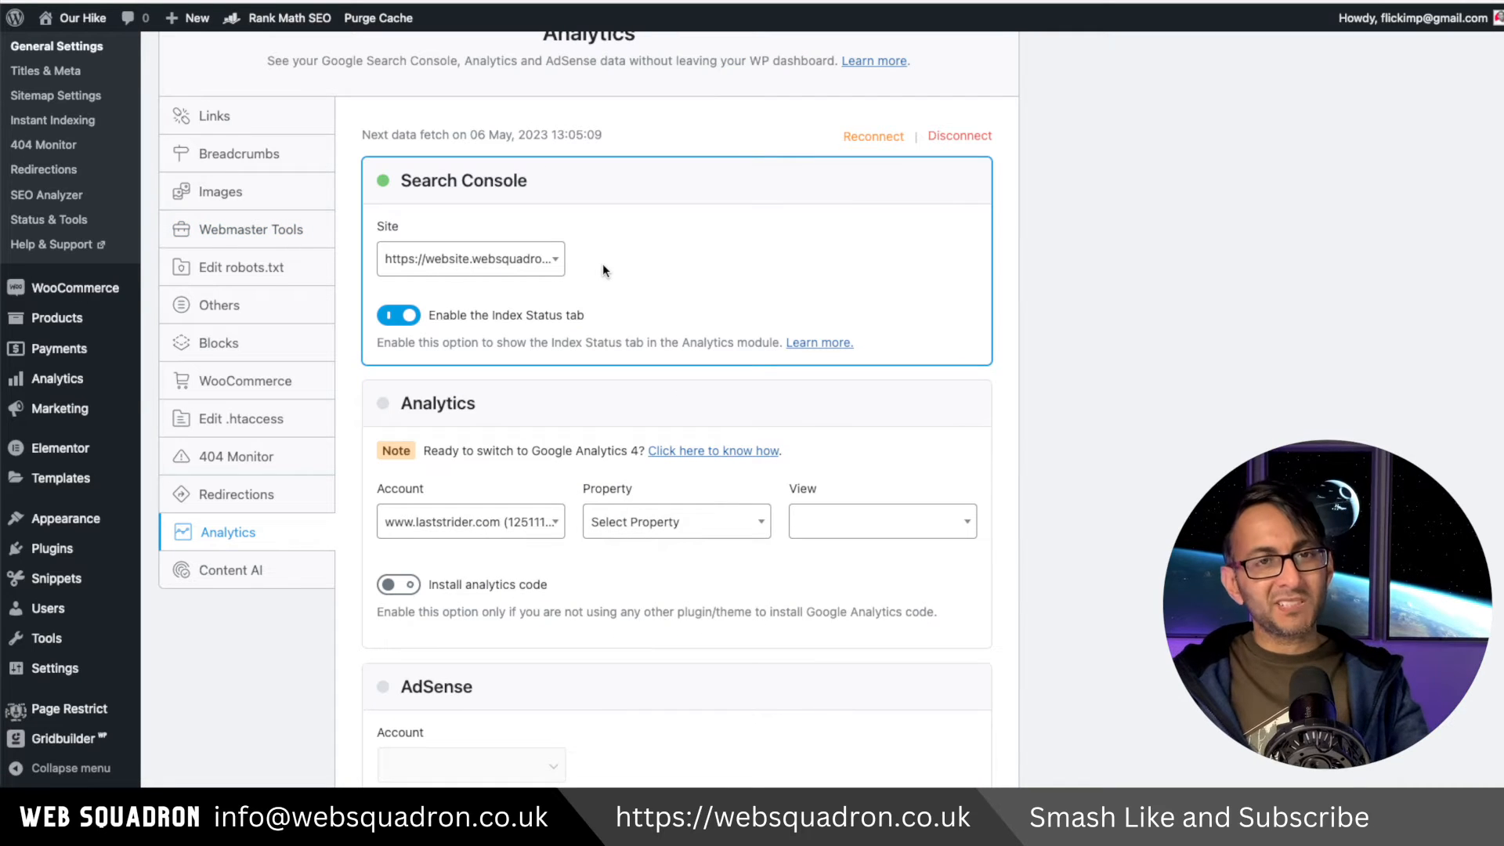
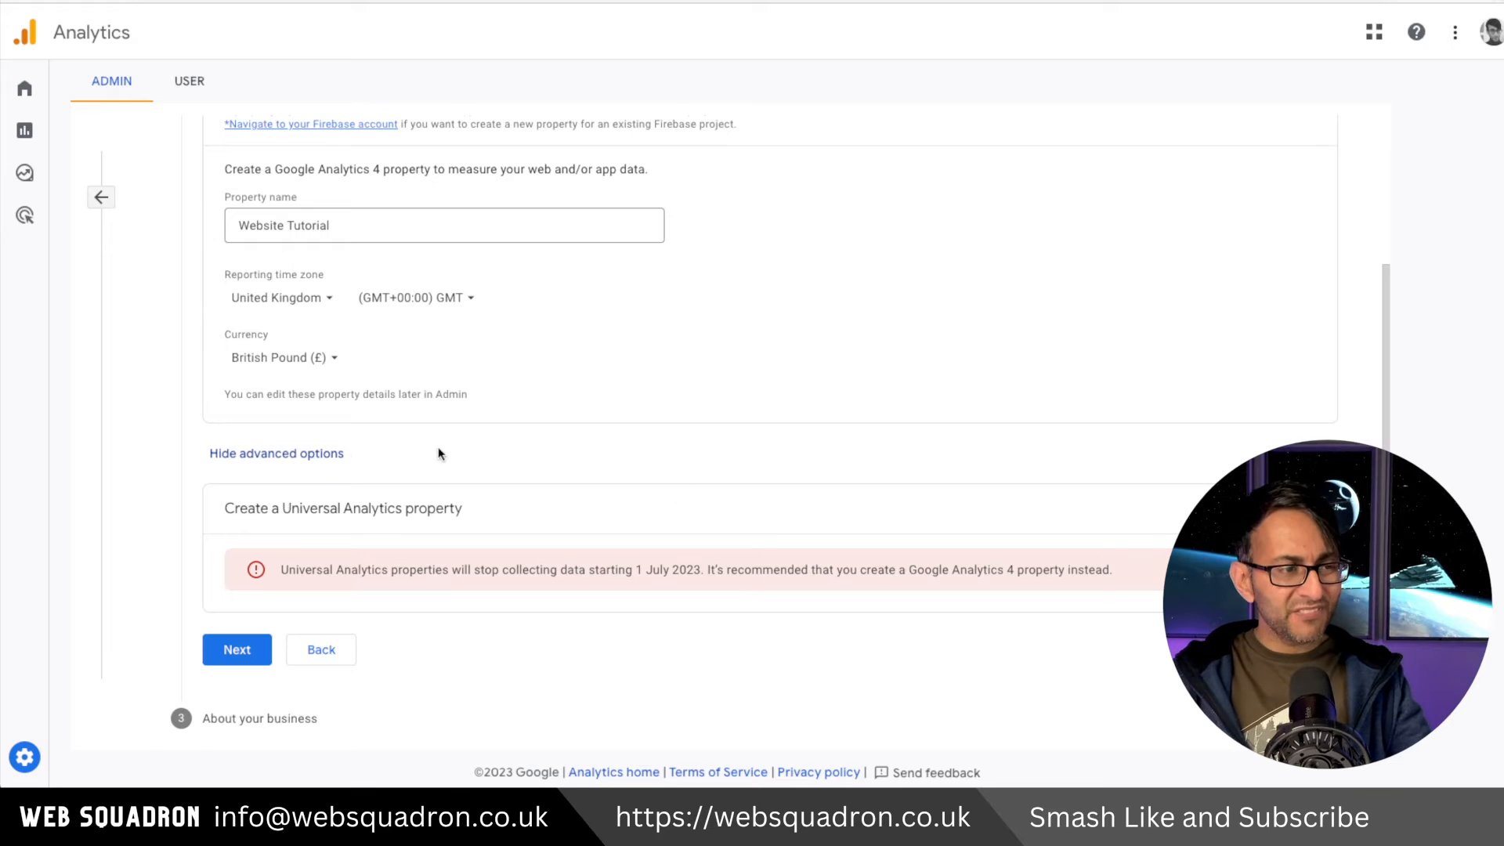
Finish the Google Analytics property details for Website Tutorial without a Universal Analytics property and continue.
{"action": "left_click", "coordinate": [317, 455]}
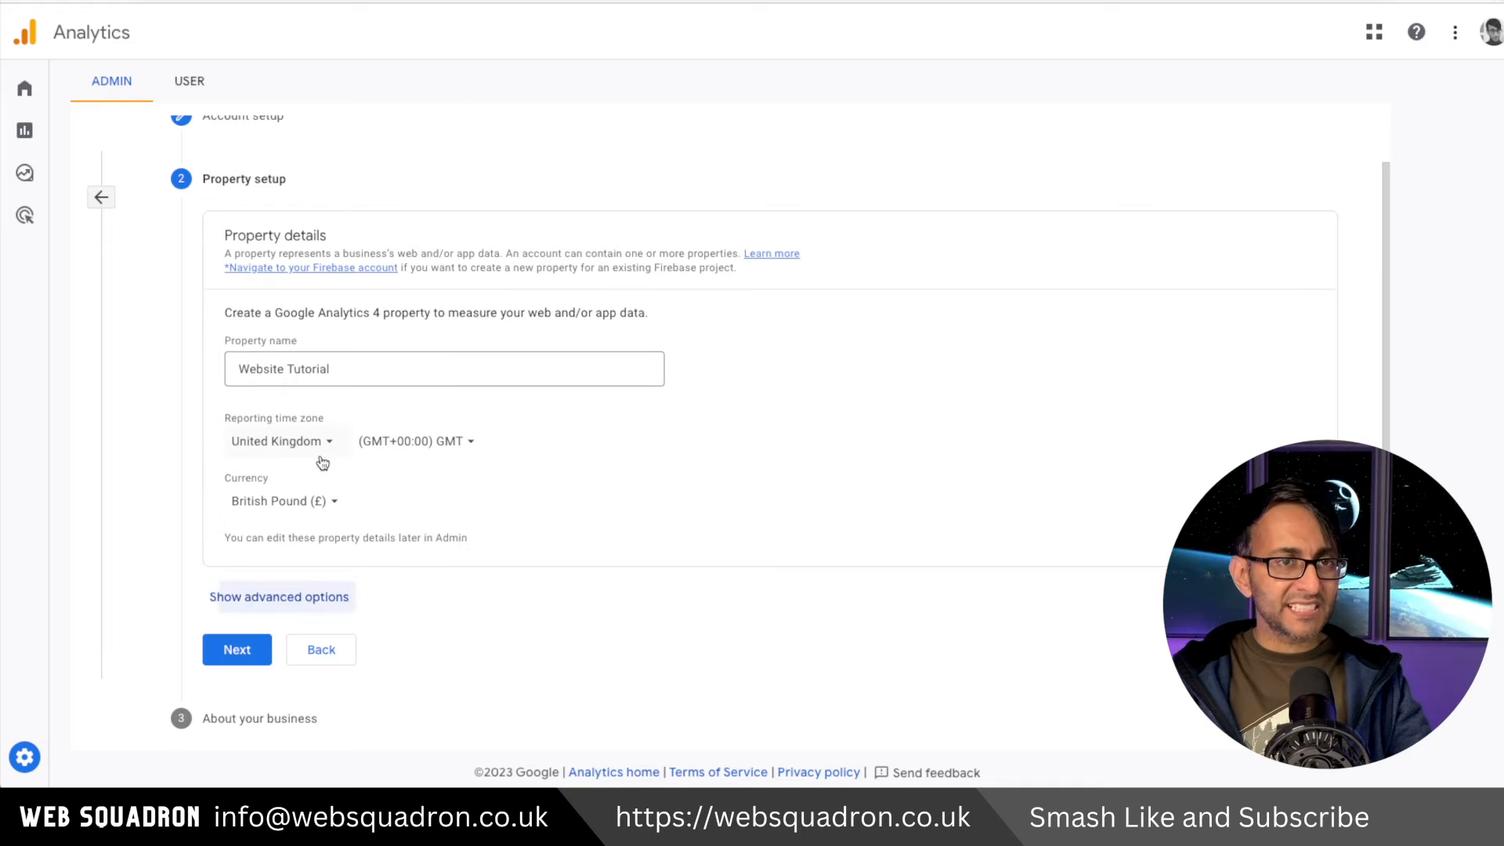
{"action": "left_click", "coordinate": [306, 597]}
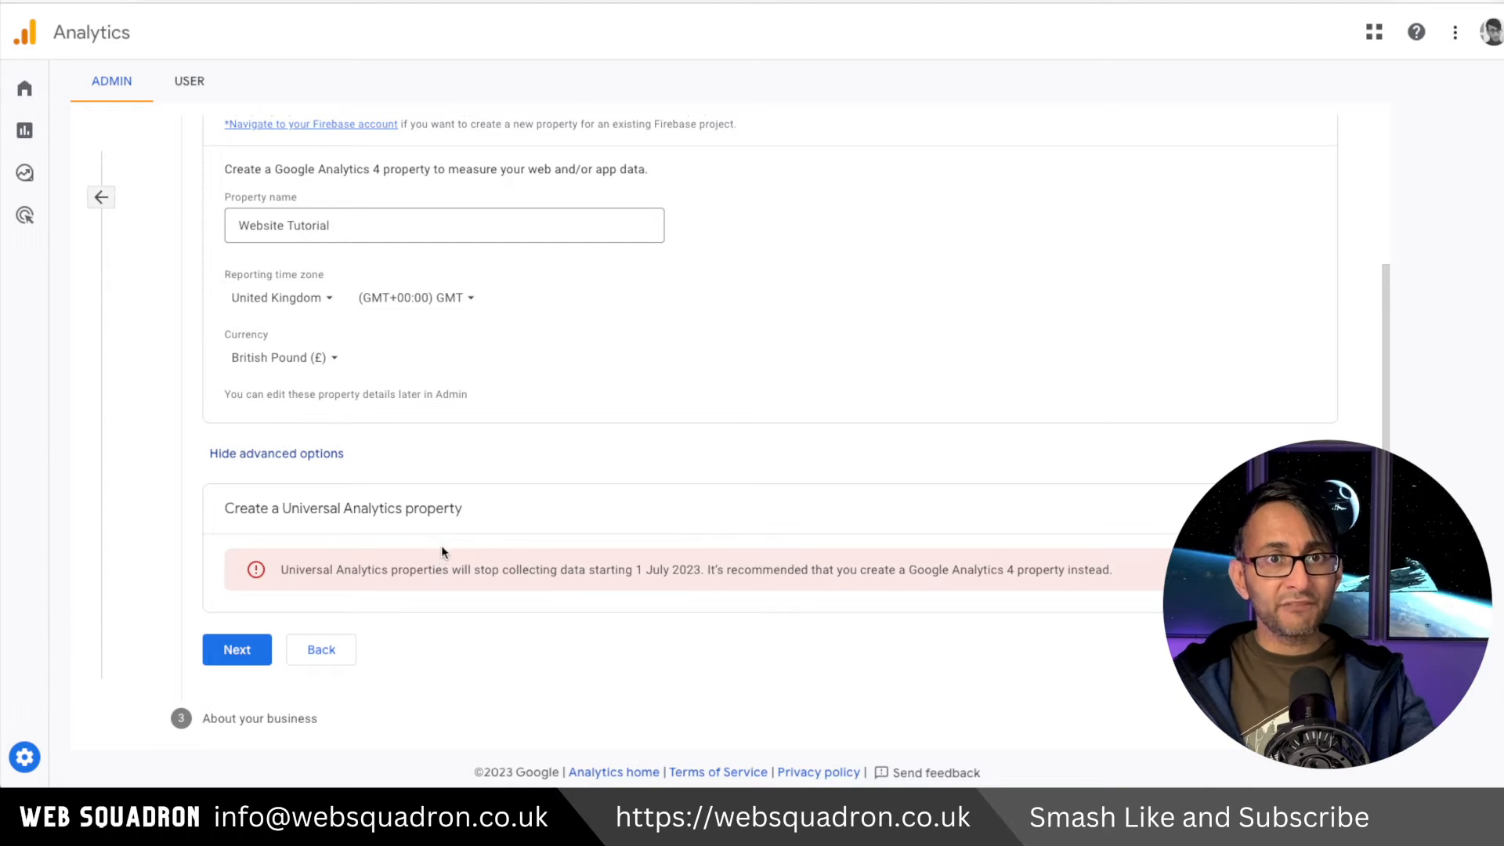
{"action": "left_click", "coordinate": [294, 456]}
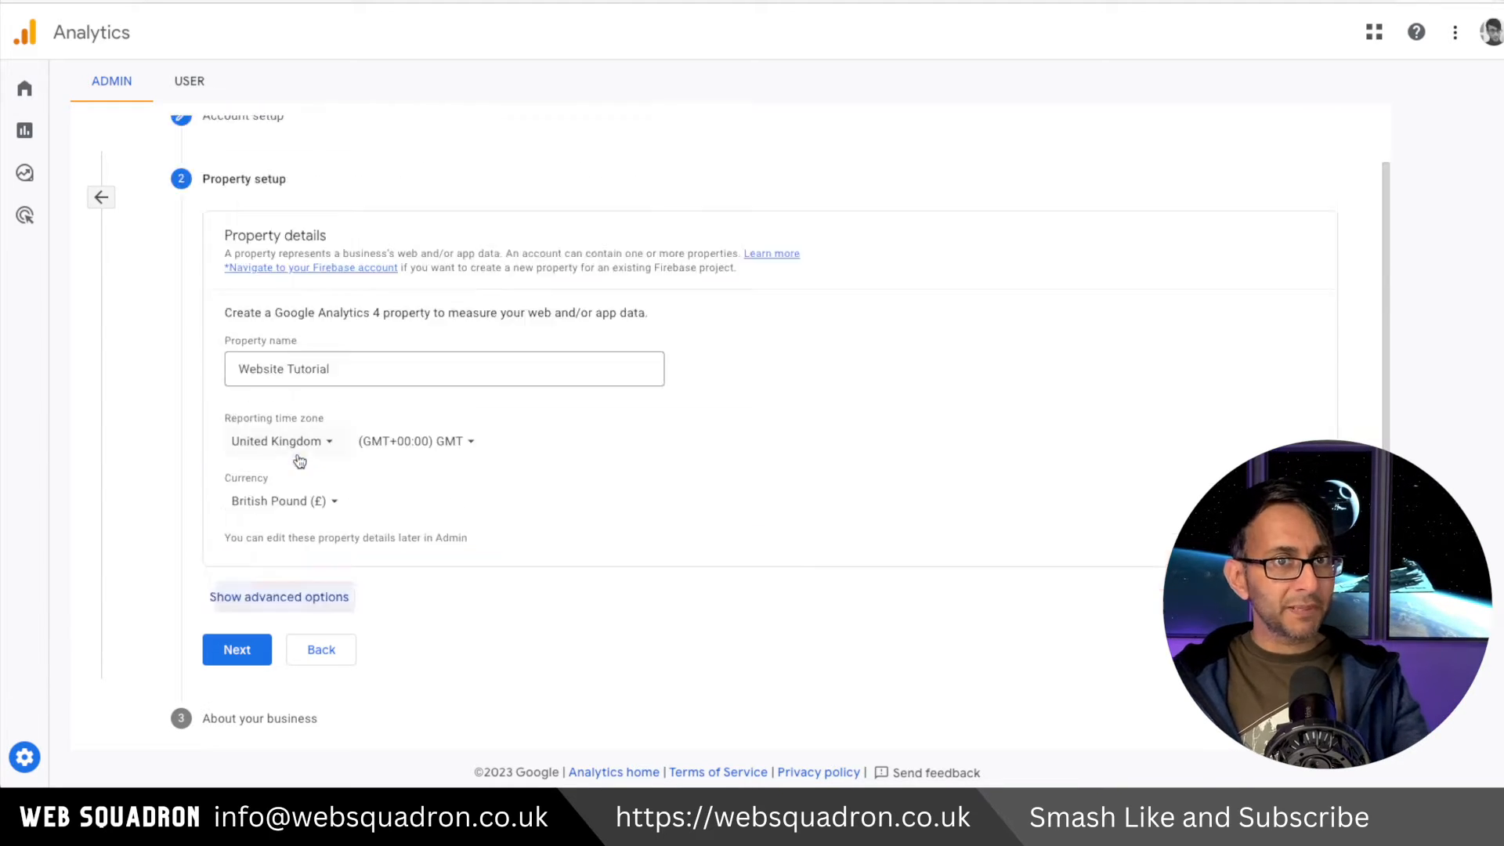
{"action": "left_click", "coordinate": [235, 650]}
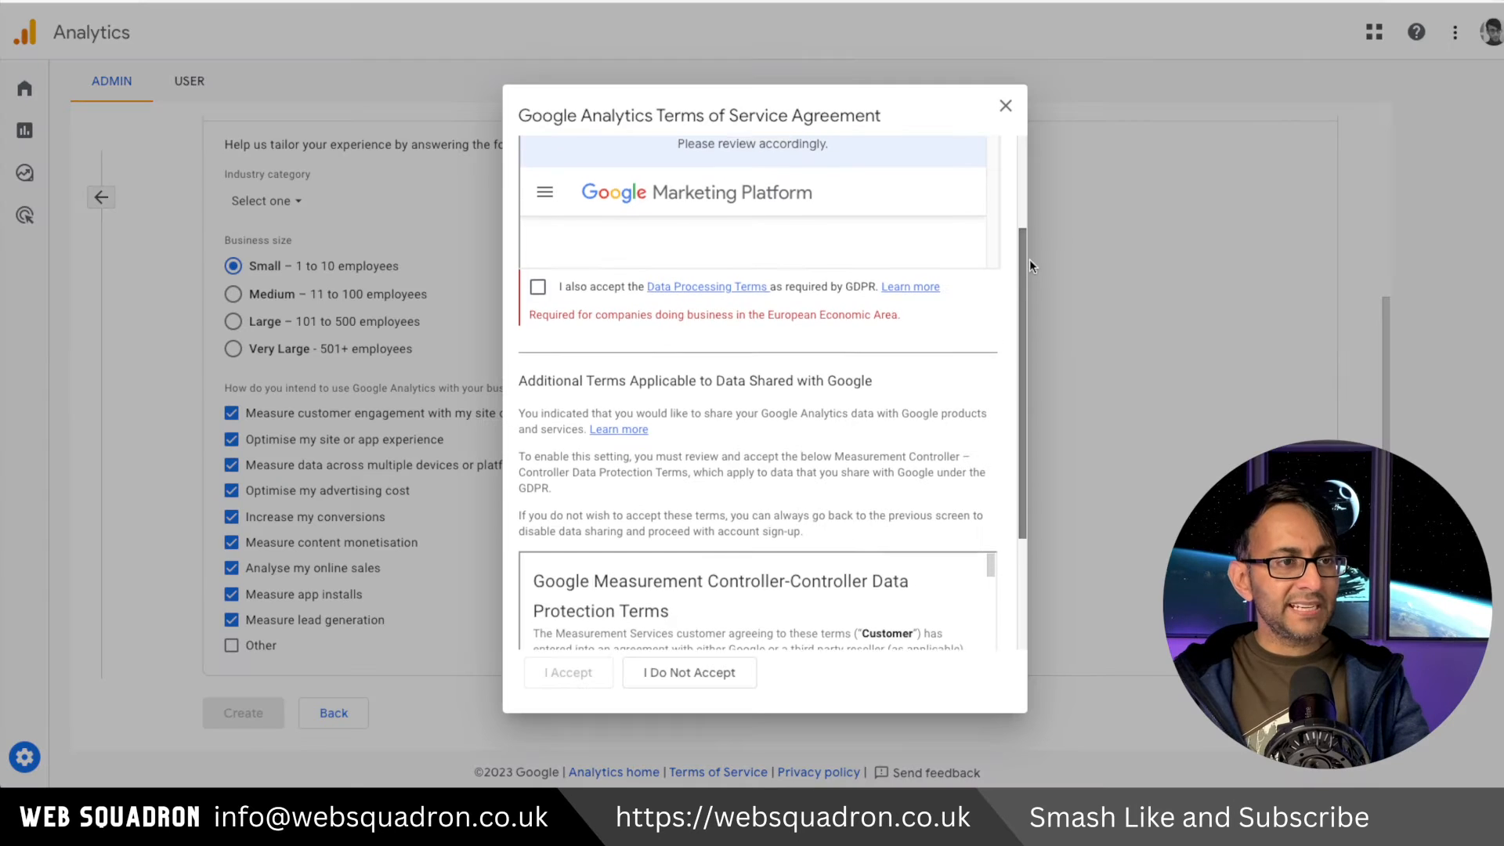
Accept the Google Analytics terms of service, including the GDPR data processing and measurement controller data protection terms.
{"action": "left_click", "coordinate": [537, 287]}
{"action": "left_click_drag", "start_coordinate": [1026, 296], "coordinate": [1009, 451]}
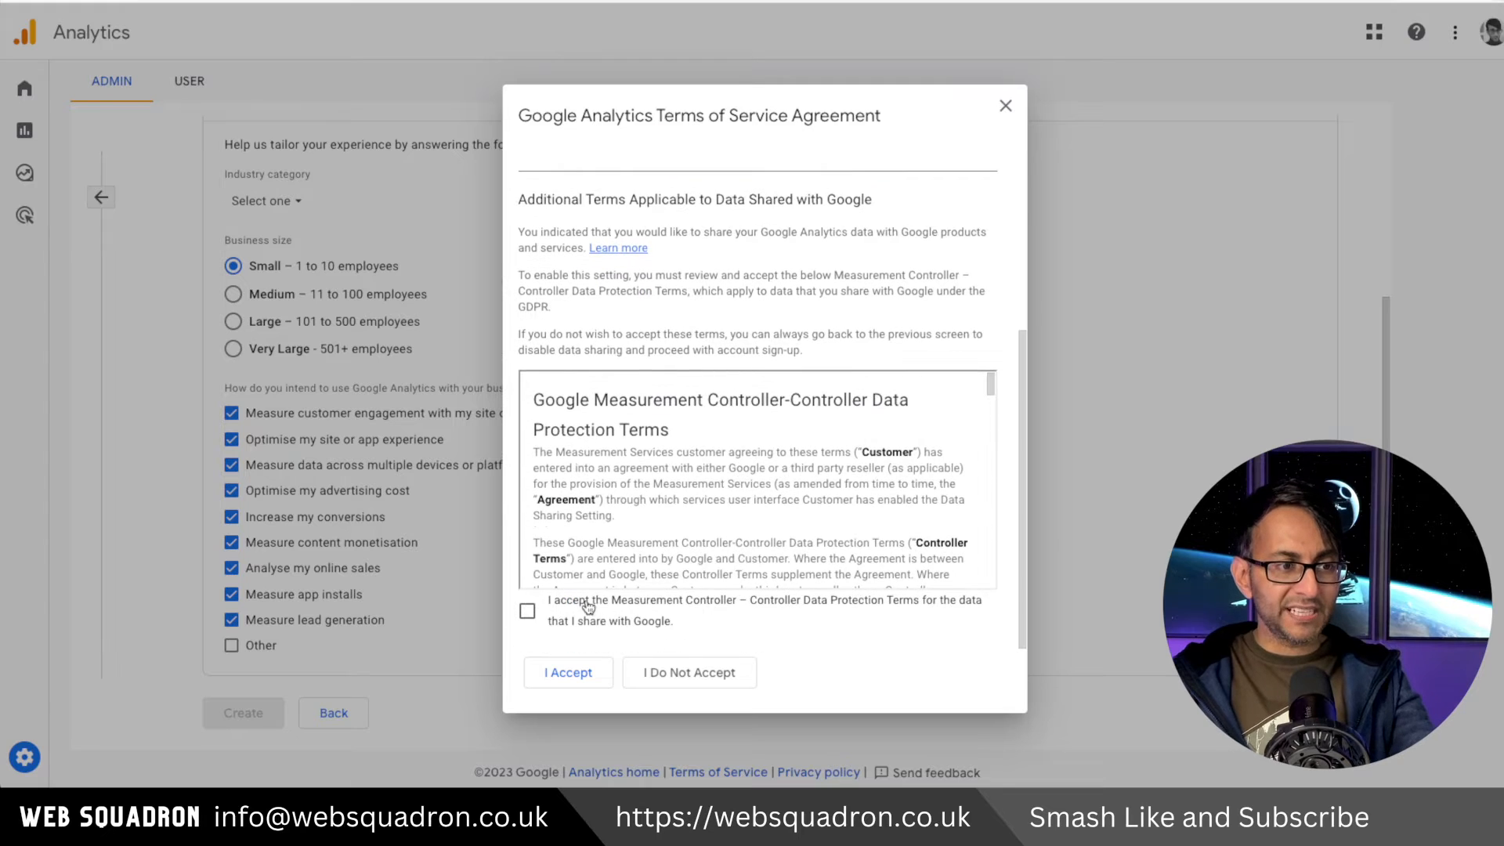
{"action": "left_click", "coordinate": [528, 610]}
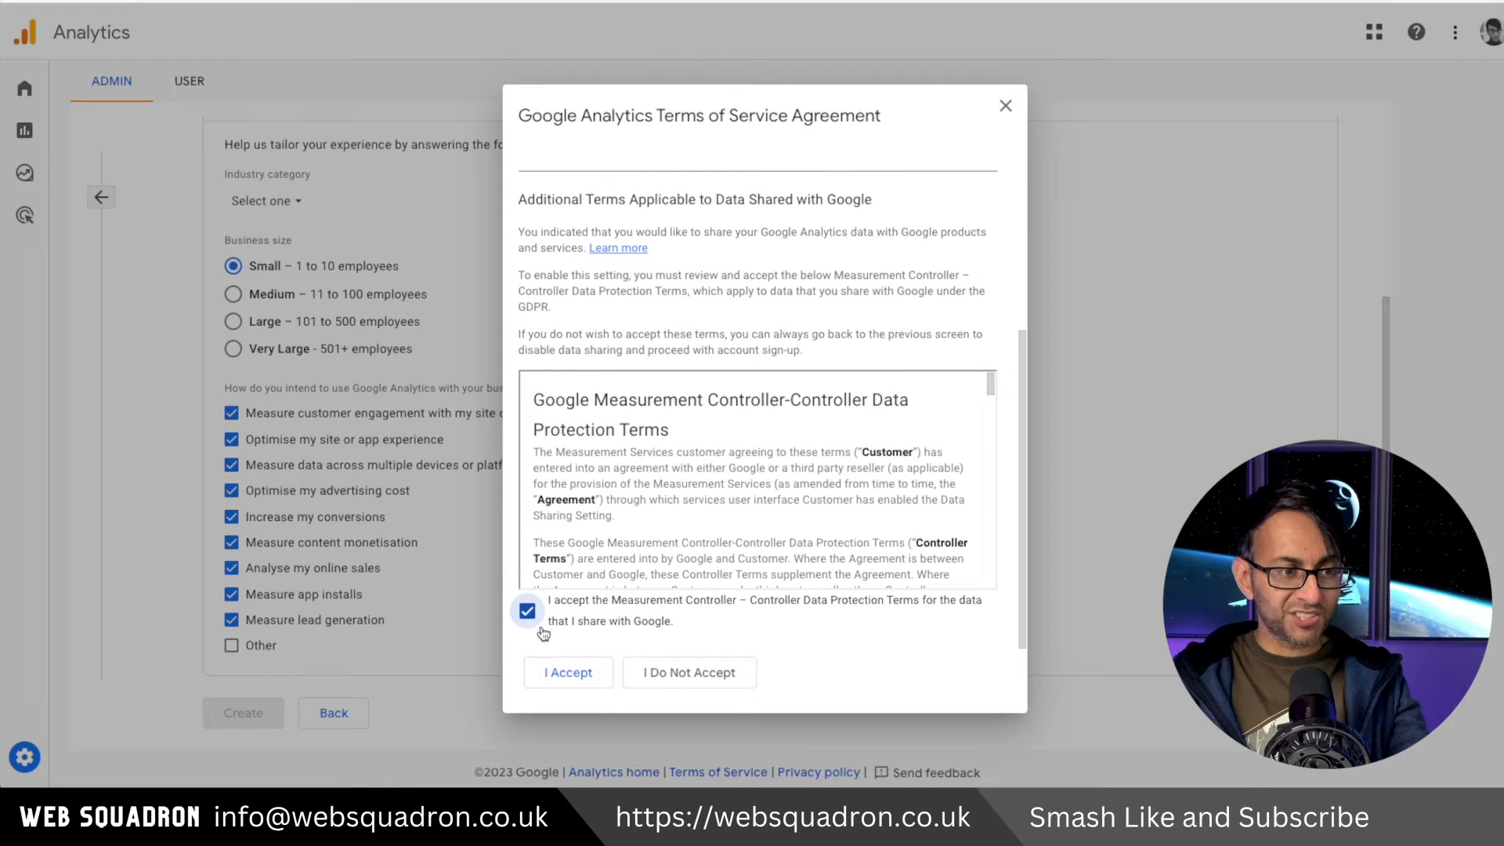
{"action": "left_click", "coordinate": [557, 671]}
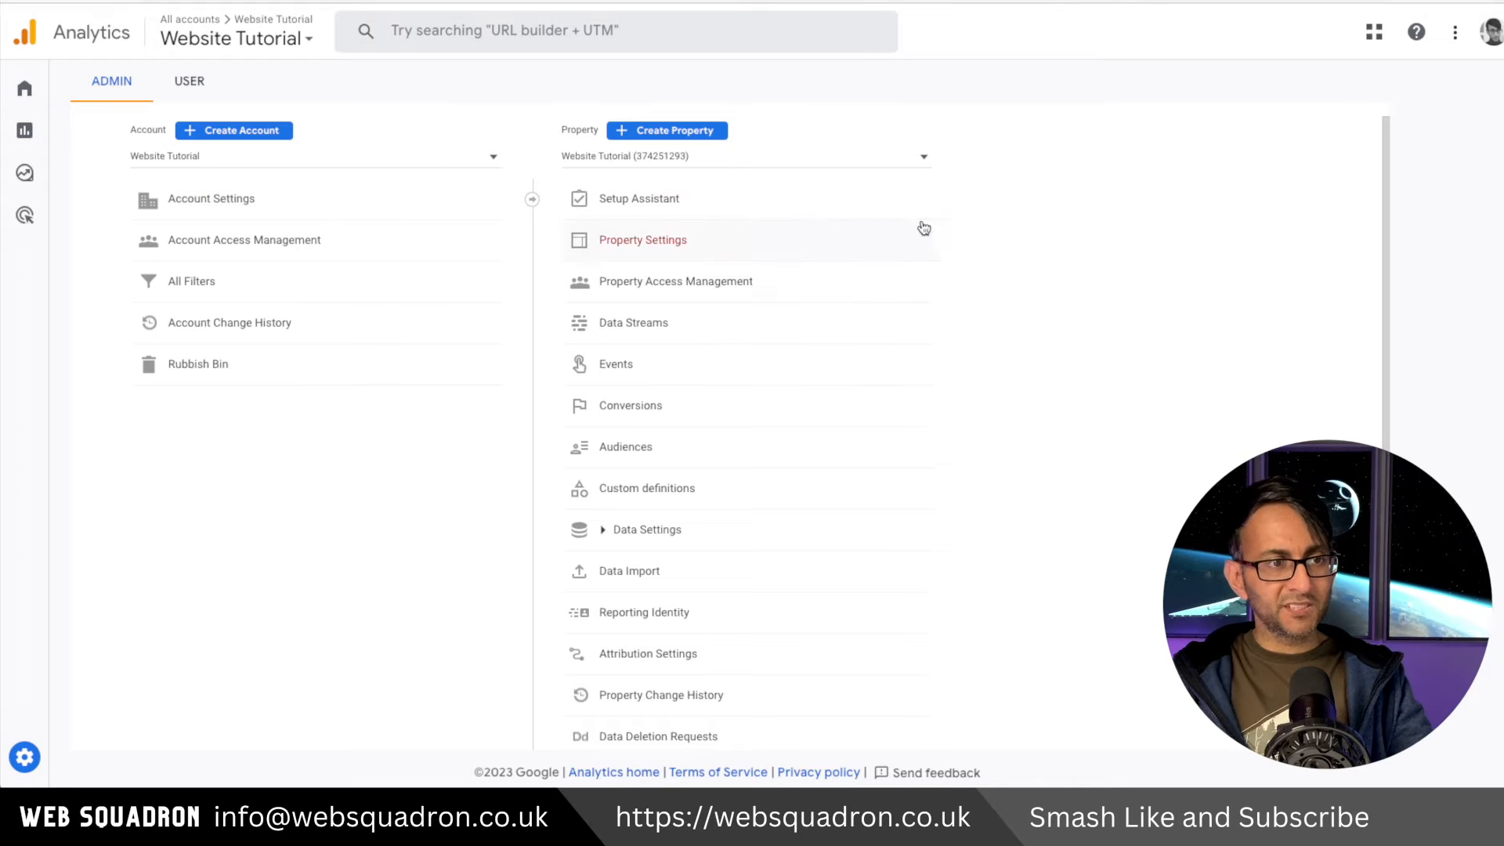
{"action": "left_click", "coordinate": [680, 198]}
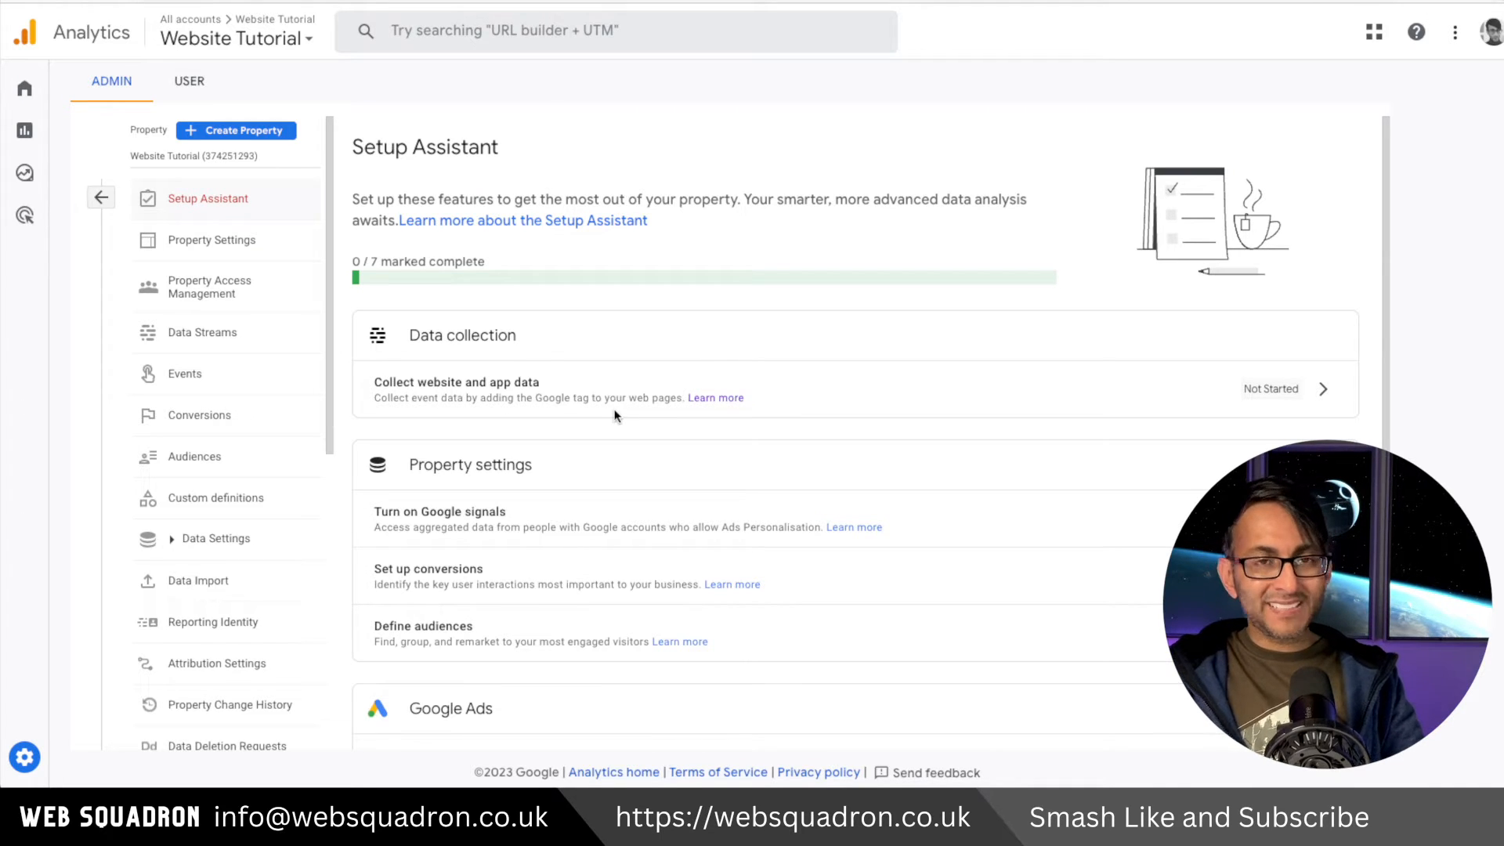
{"action": "left_click", "coordinate": [1323, 391]}
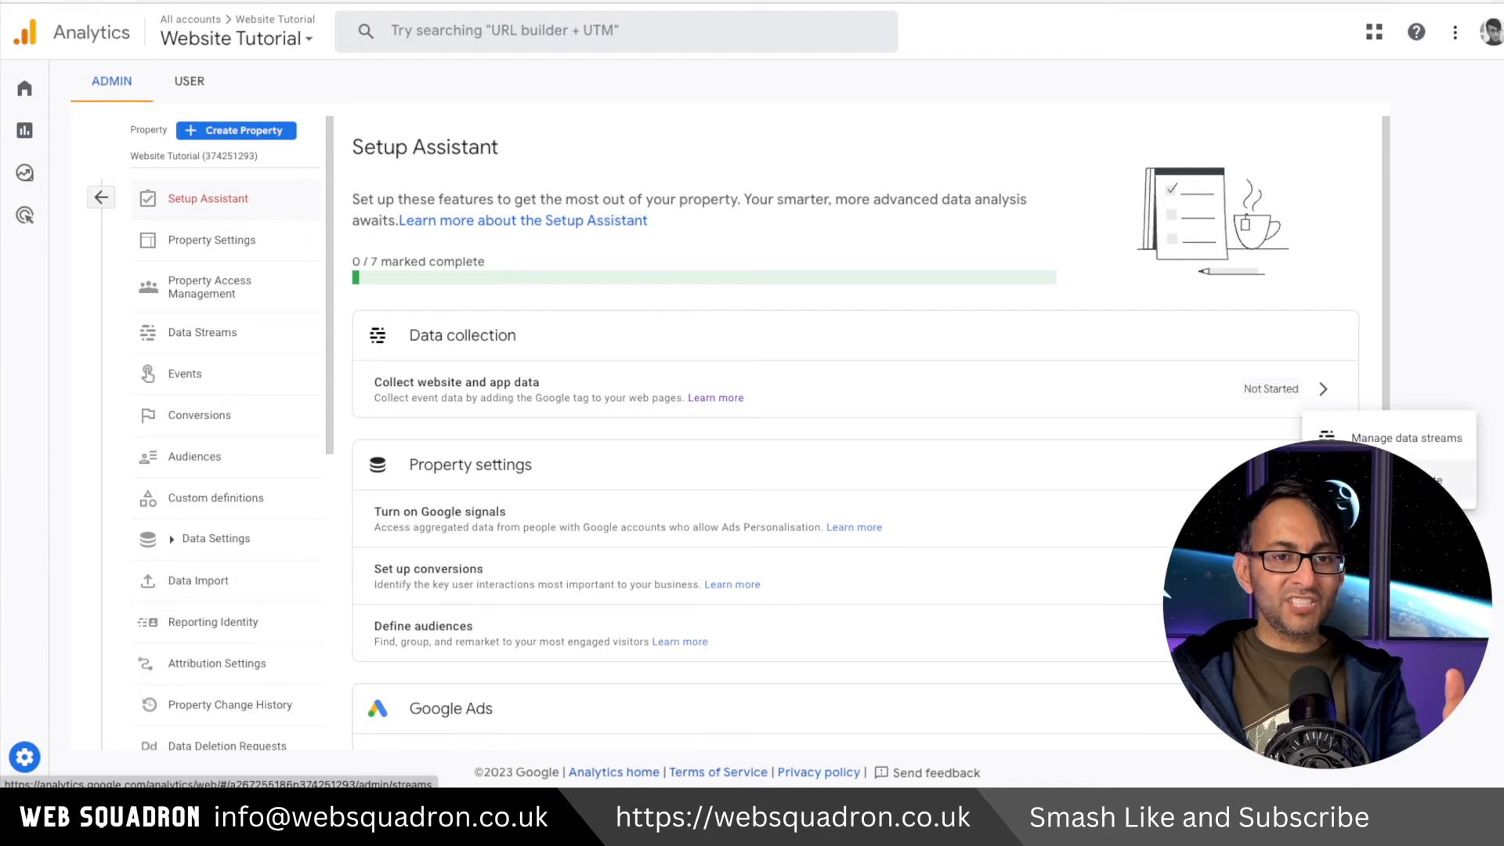
{"action": "left_click", "coordinate": [1401, 445]}
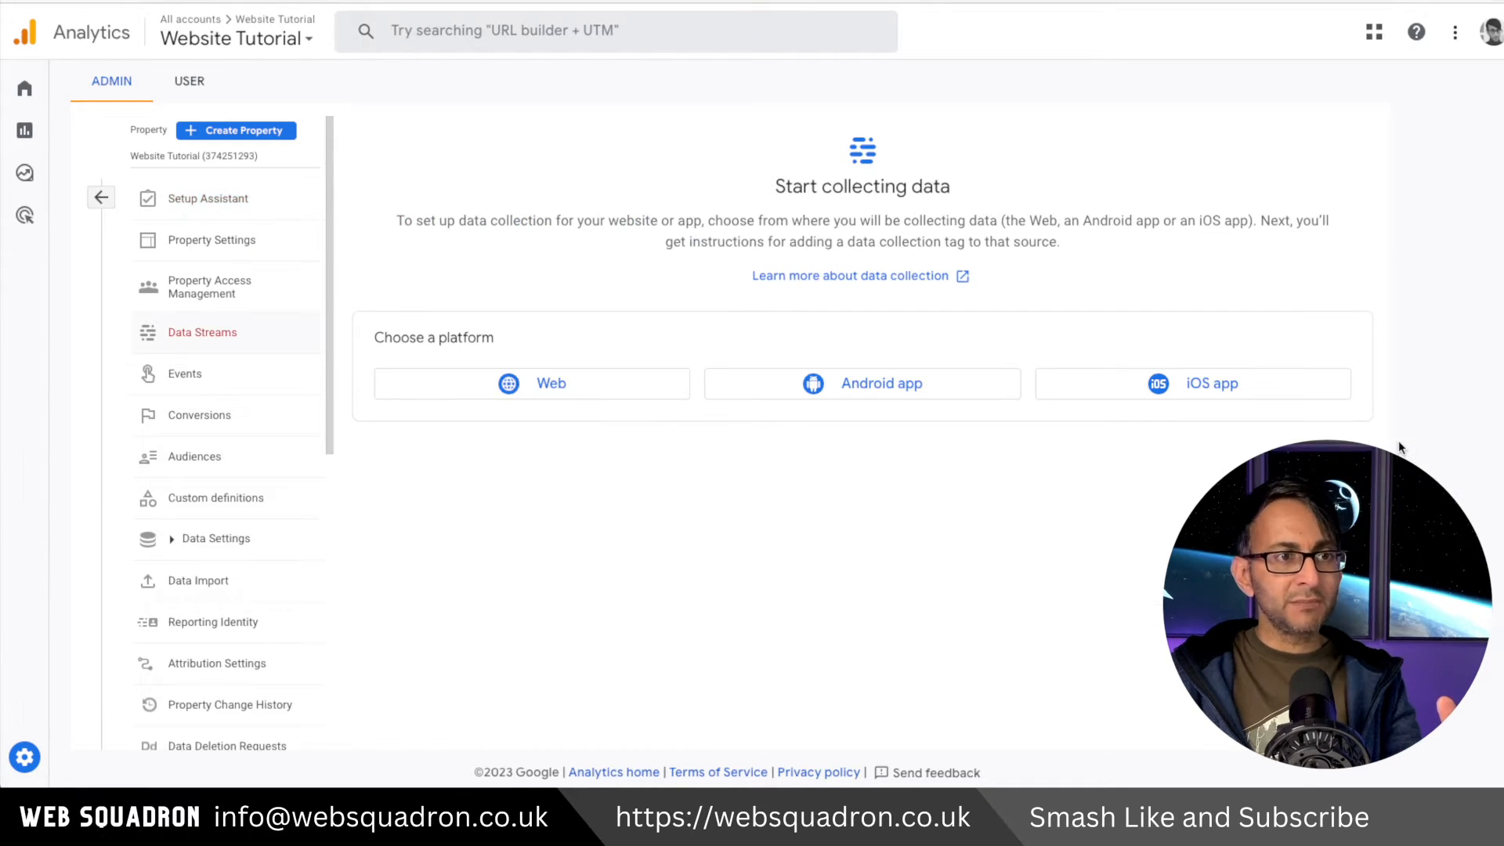
{"action": "left_click", "coordinate": [578, 383]}
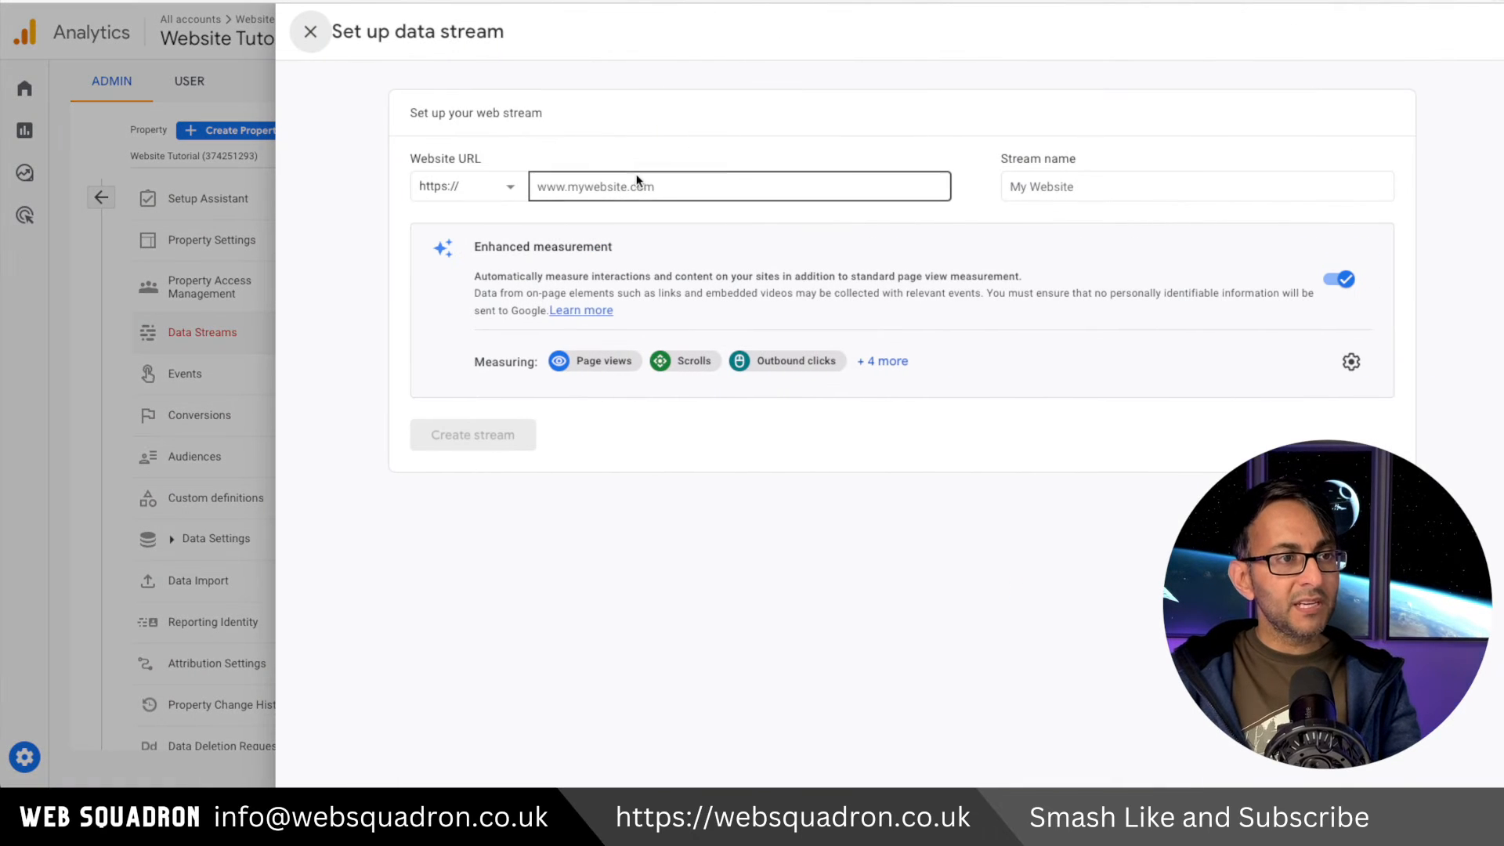
{"action": "left_click", "coordinate": [632, 186]}
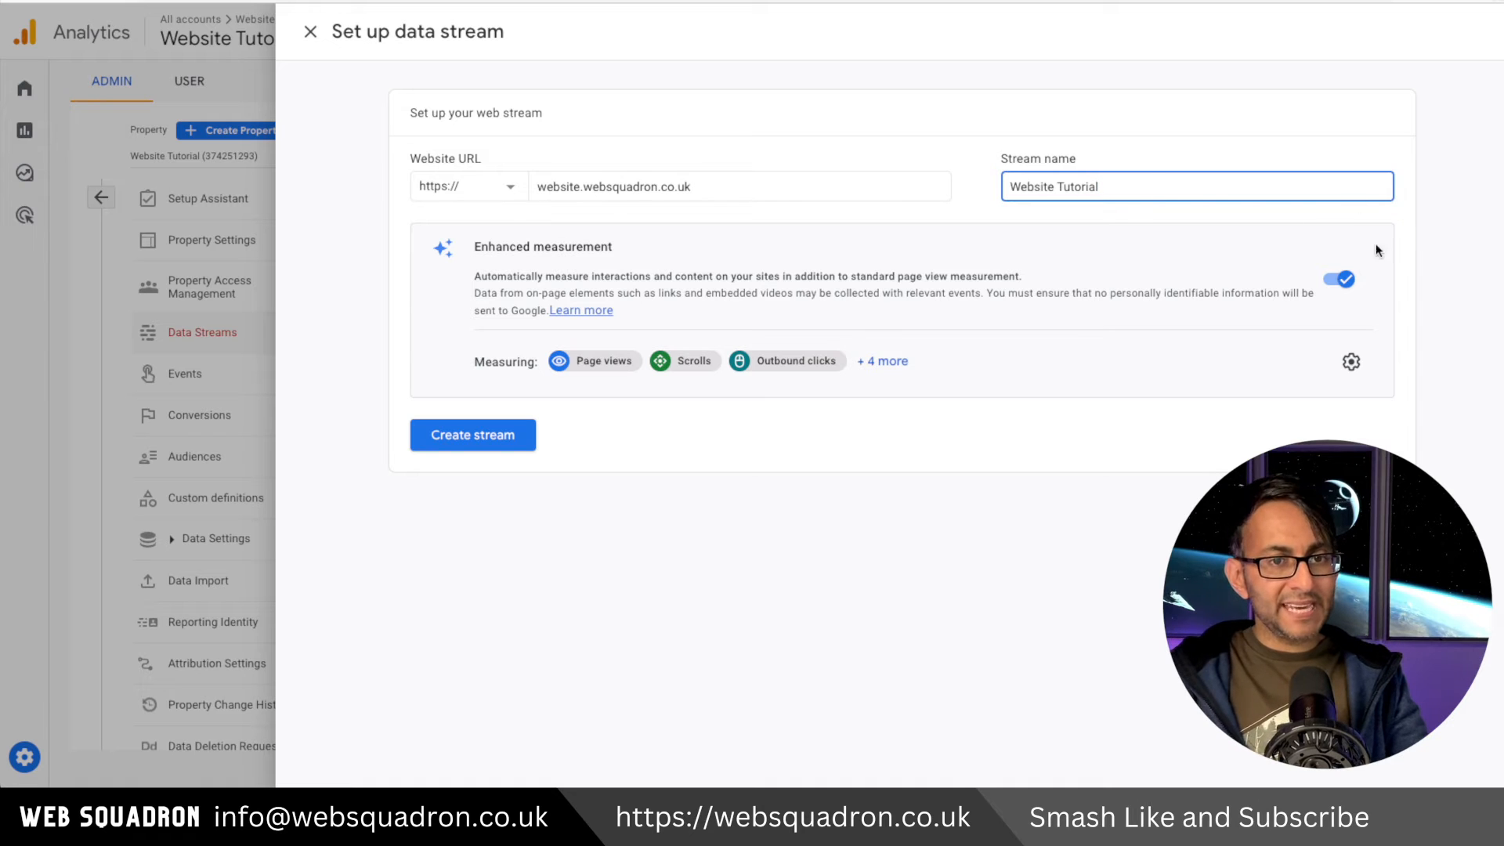
{"action": "left_click", "coordinate": [479, 440]}
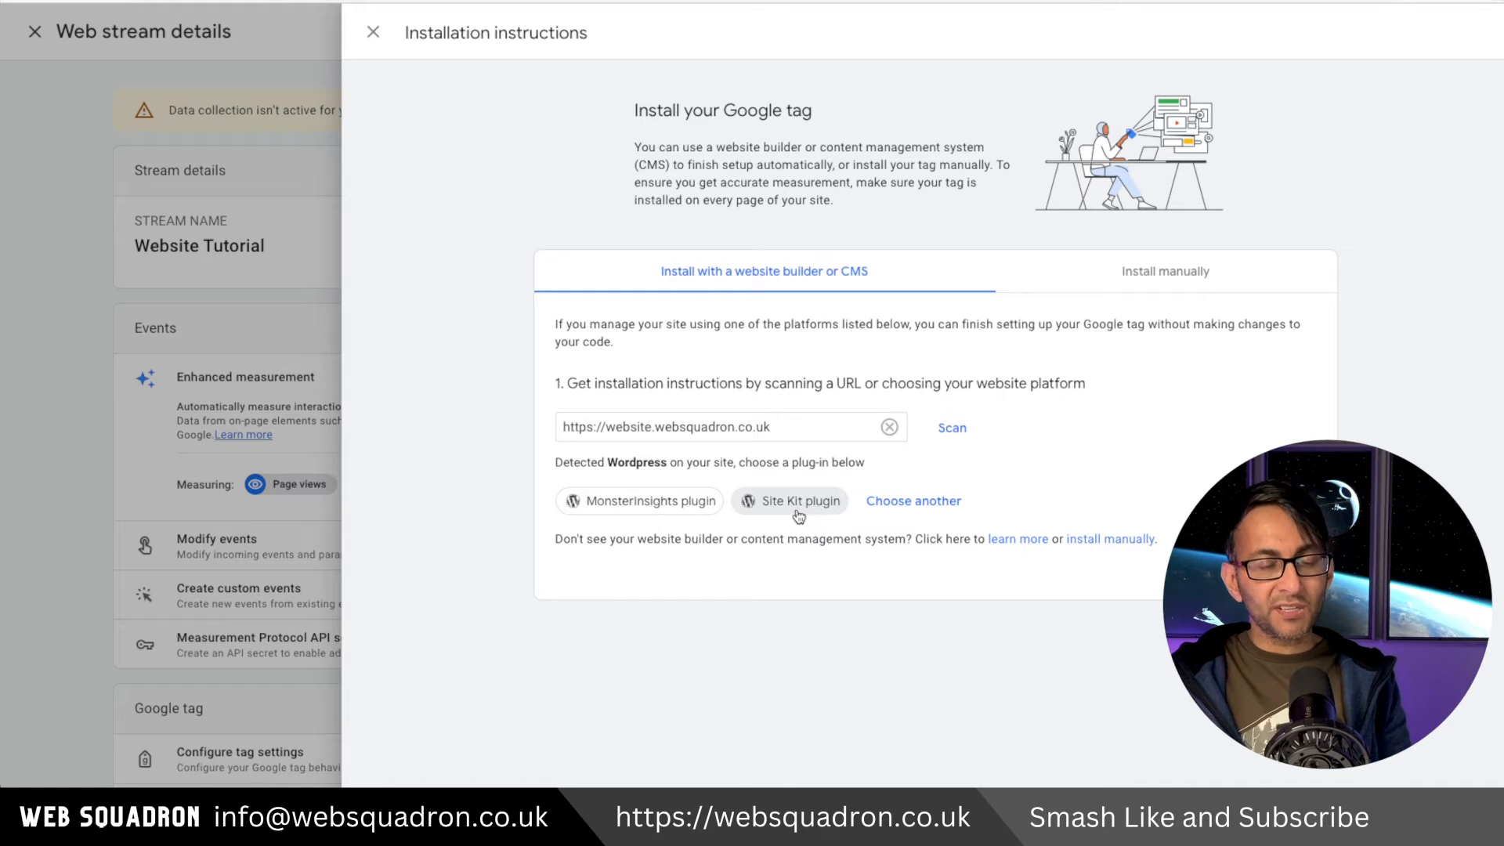
View the manual Google tag installation code, then close the installation instructions and stream details.
{"action": "left_click", "coordinate": [1159, 273]}
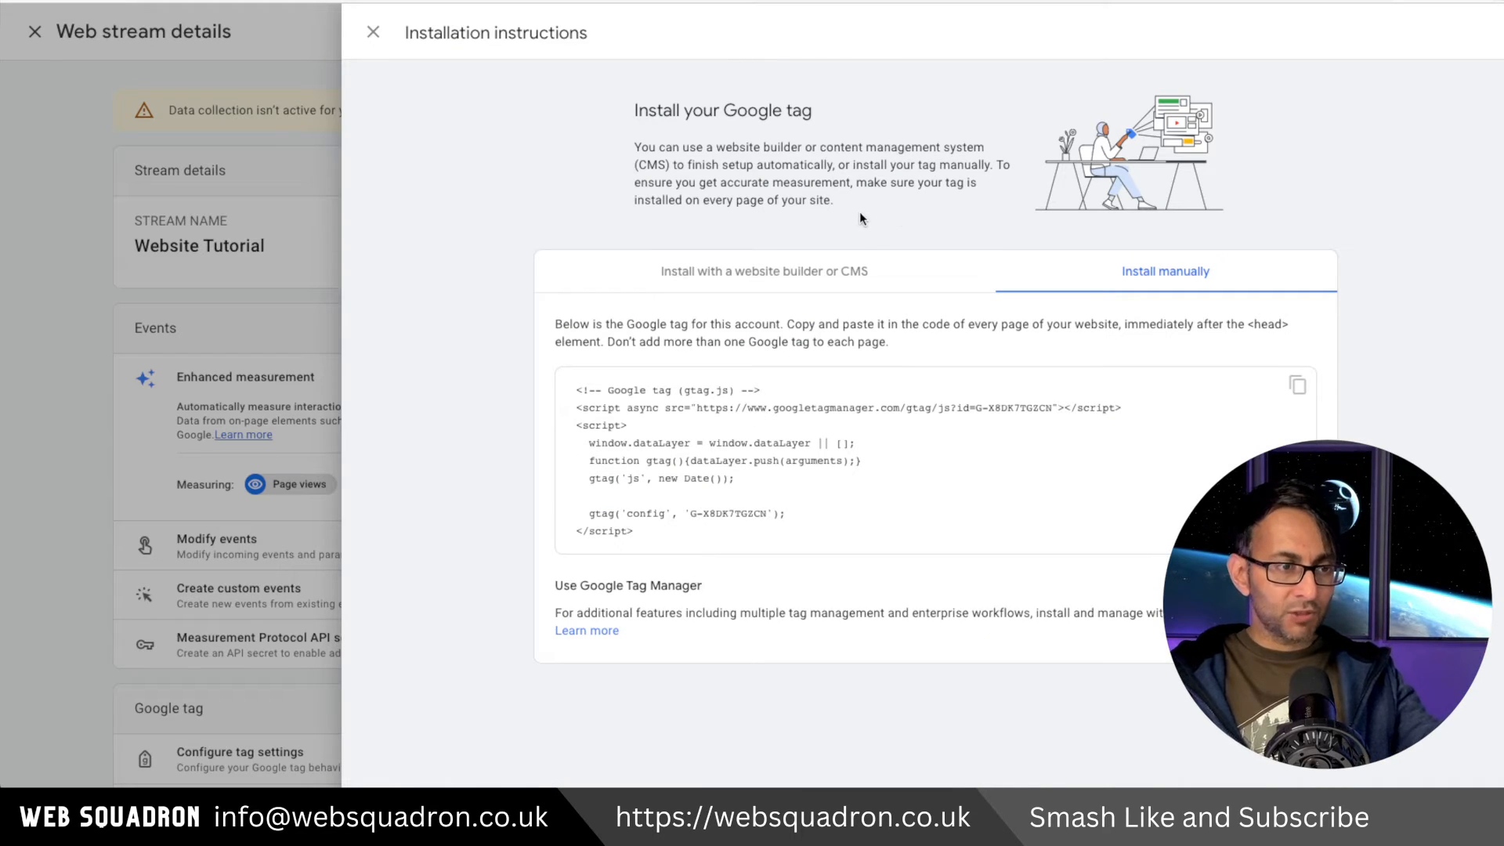
{"action": "left_click", "coordinate": [373, 32]}
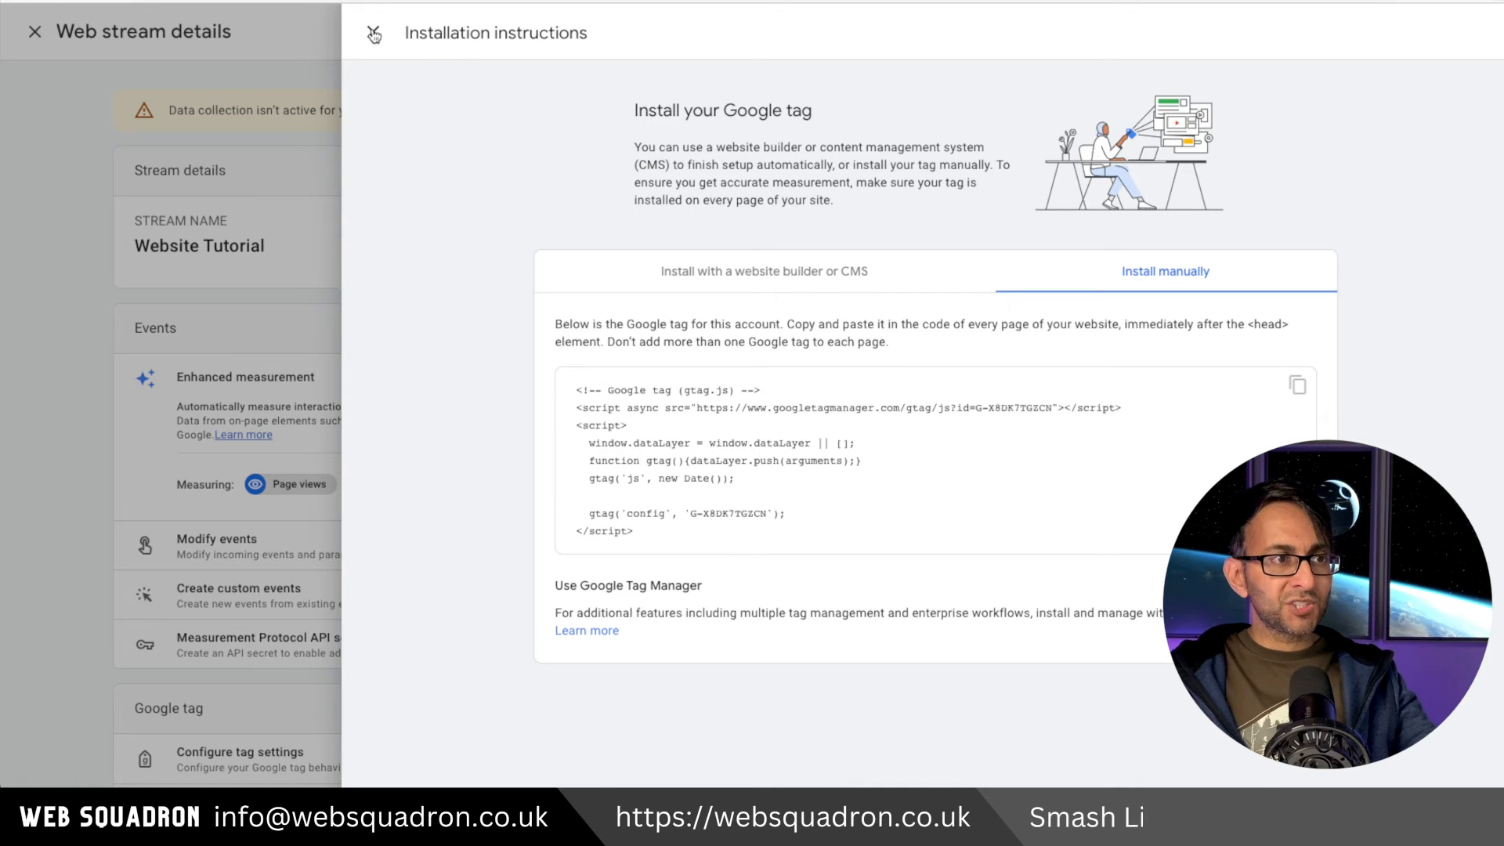
{"action": "left_click", "coordinate": [311, 32]}
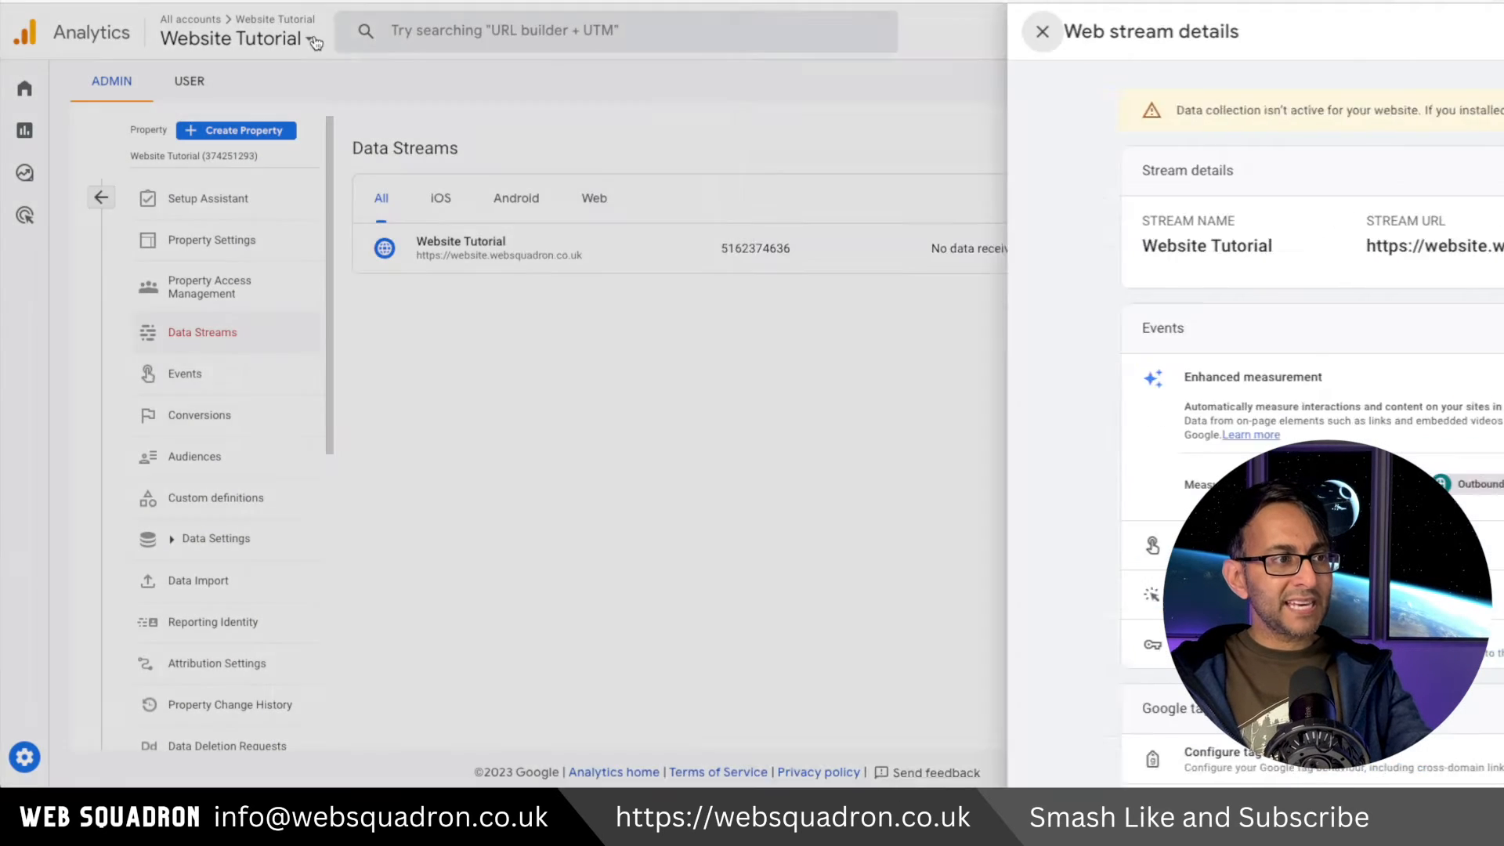
Reopen the Website Tutorial web stream through the Setup Assistant to review its stream details and measurement ID.
{"action": "left_click", "coordinate": [101, 197]}
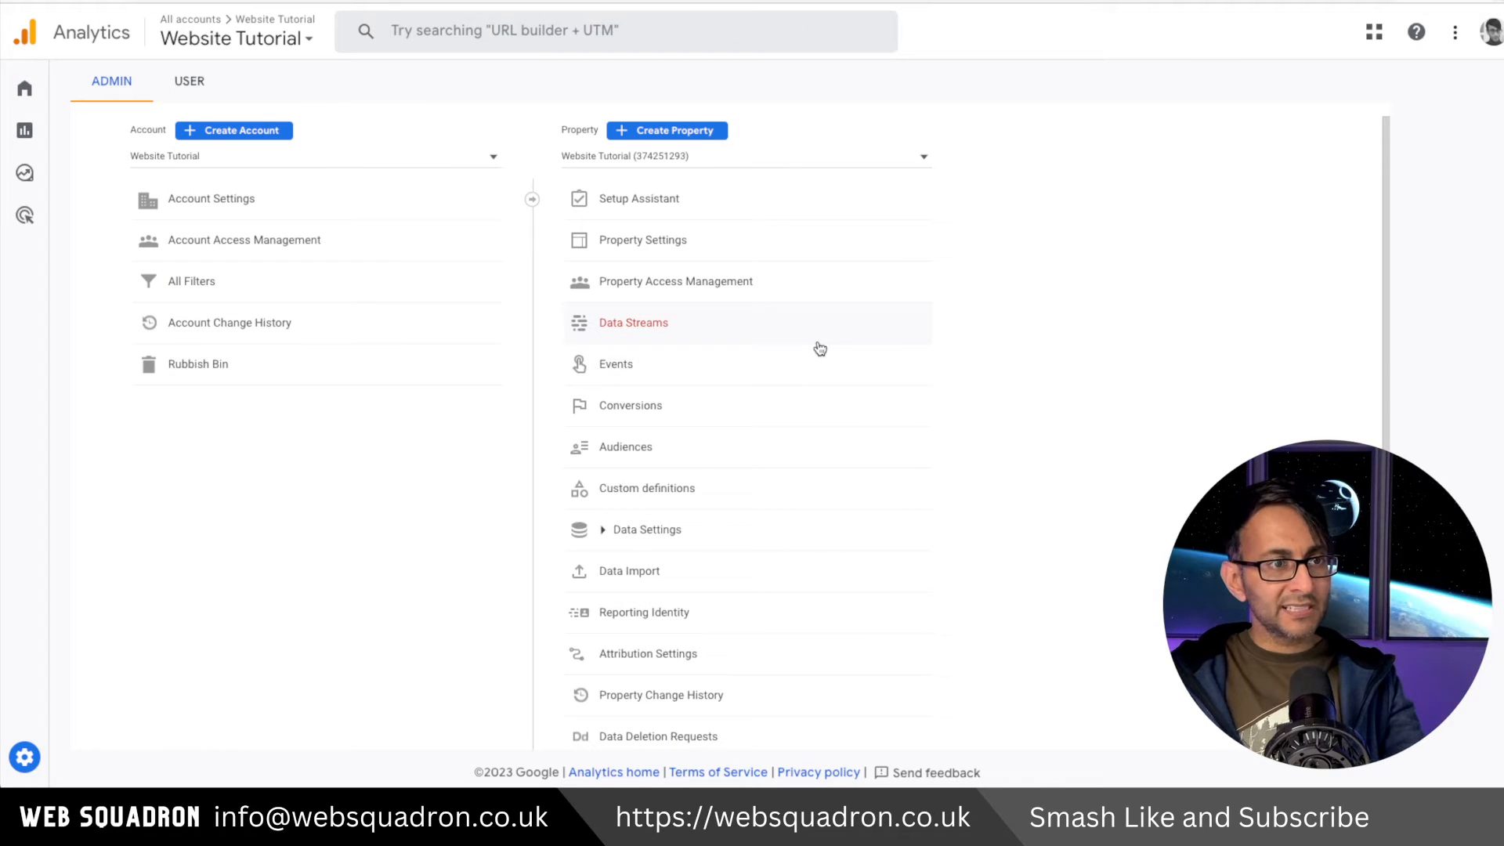
{"action": "left_click", "coordinate": [639, 199]}
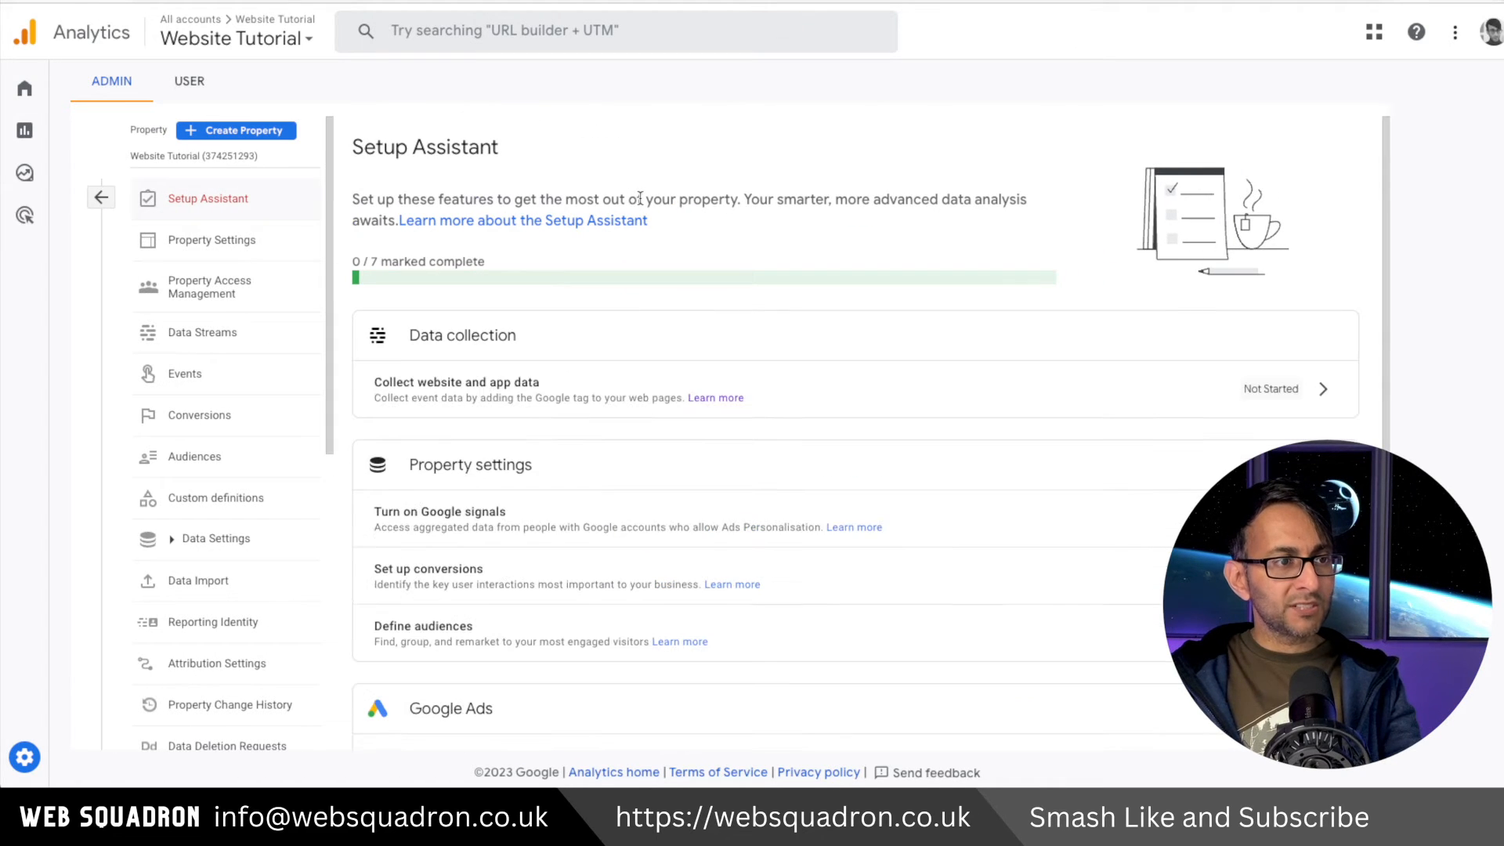
{"action": "left_click", "coordinate": [1322, 392]}
{"action": "left_click", "coordinate": [1402, 435]}
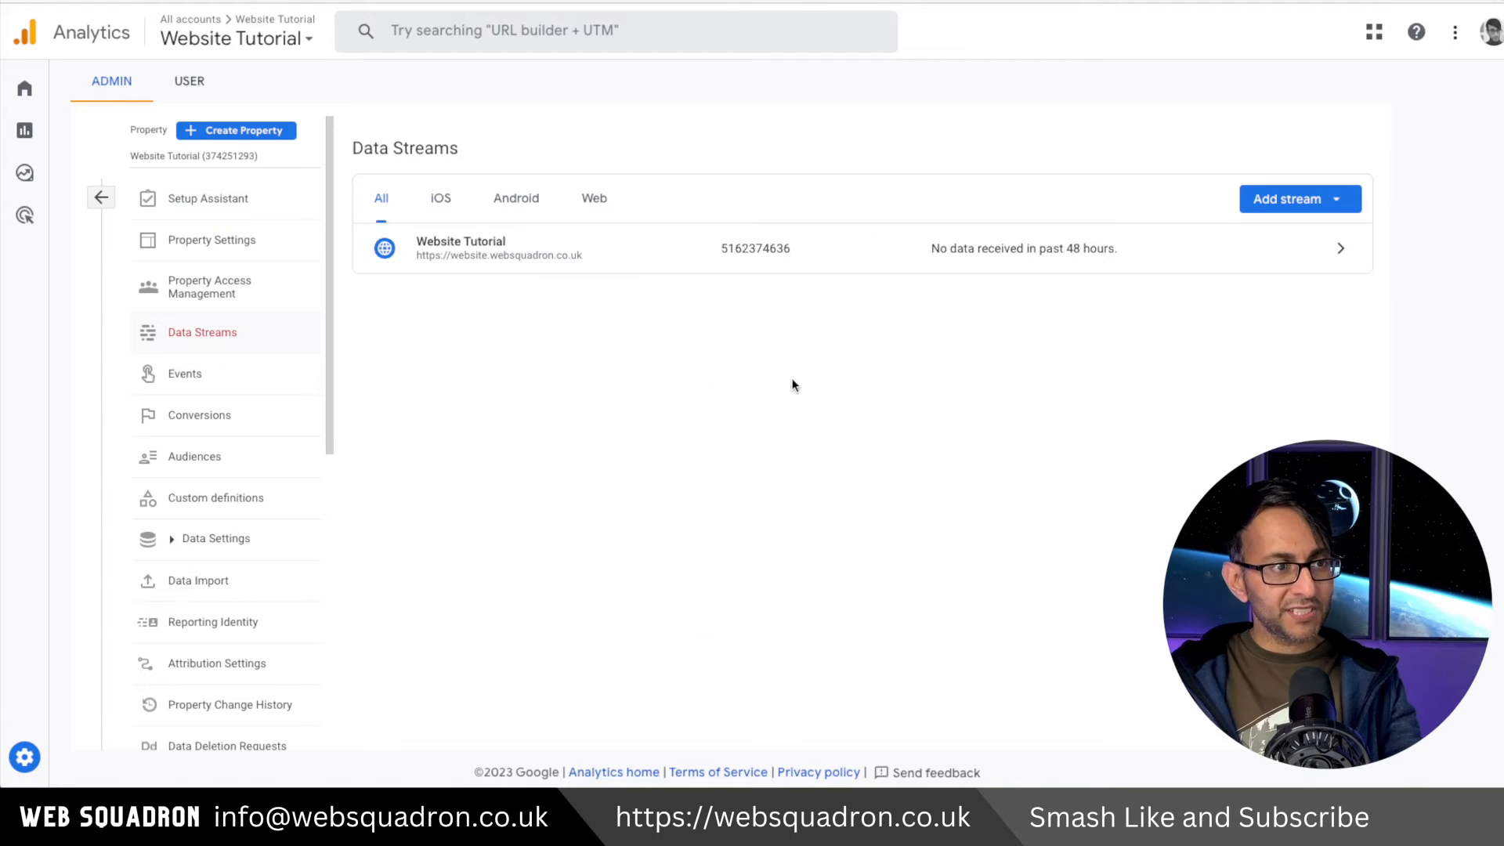
{"action": "left_click", "coordinate": [529, 259]}
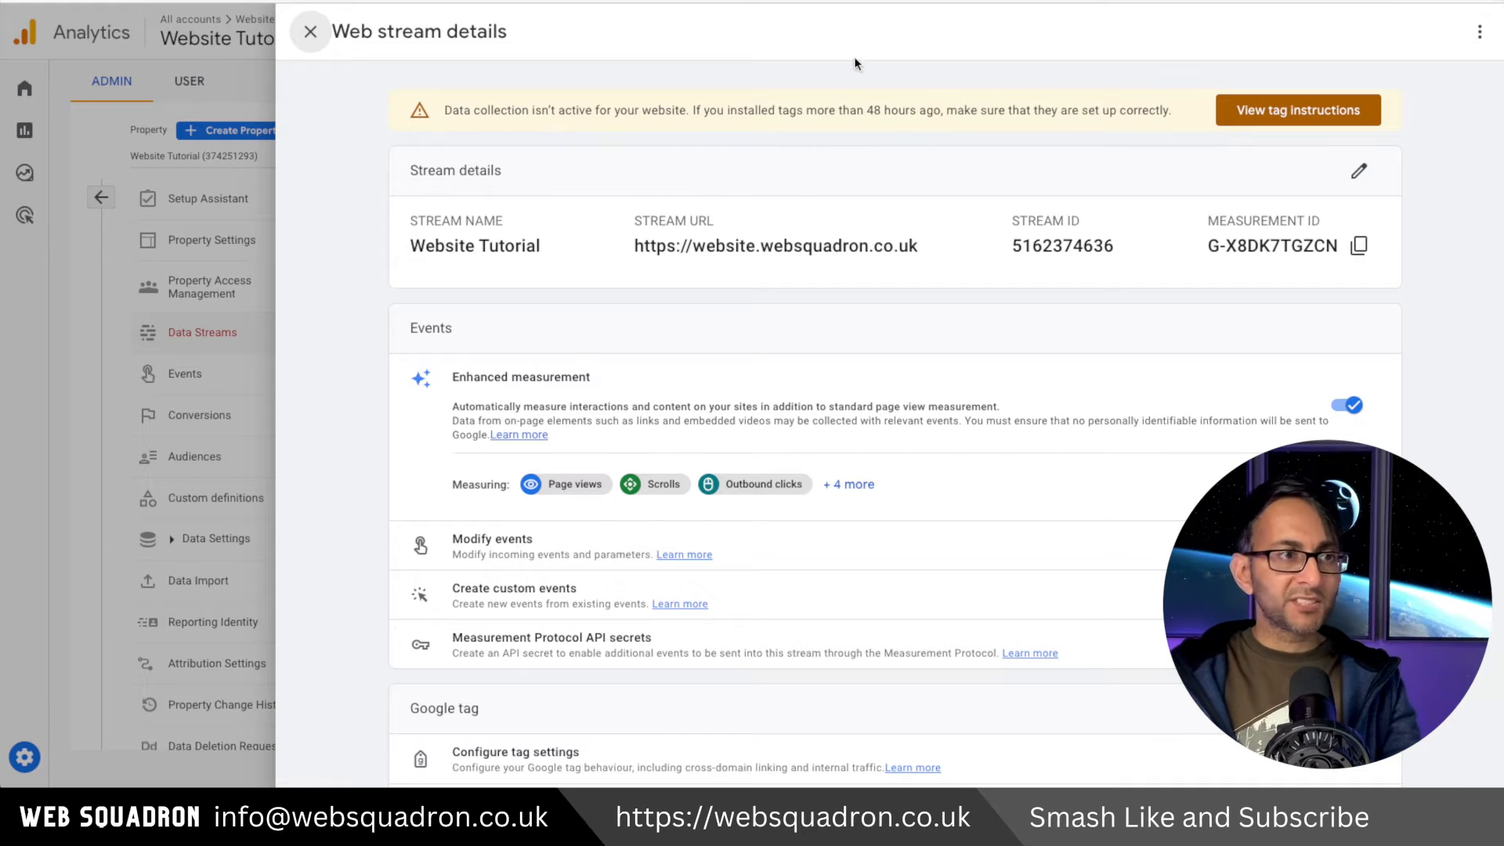
{"action": "left_click", "coordinate": [310, 33]}
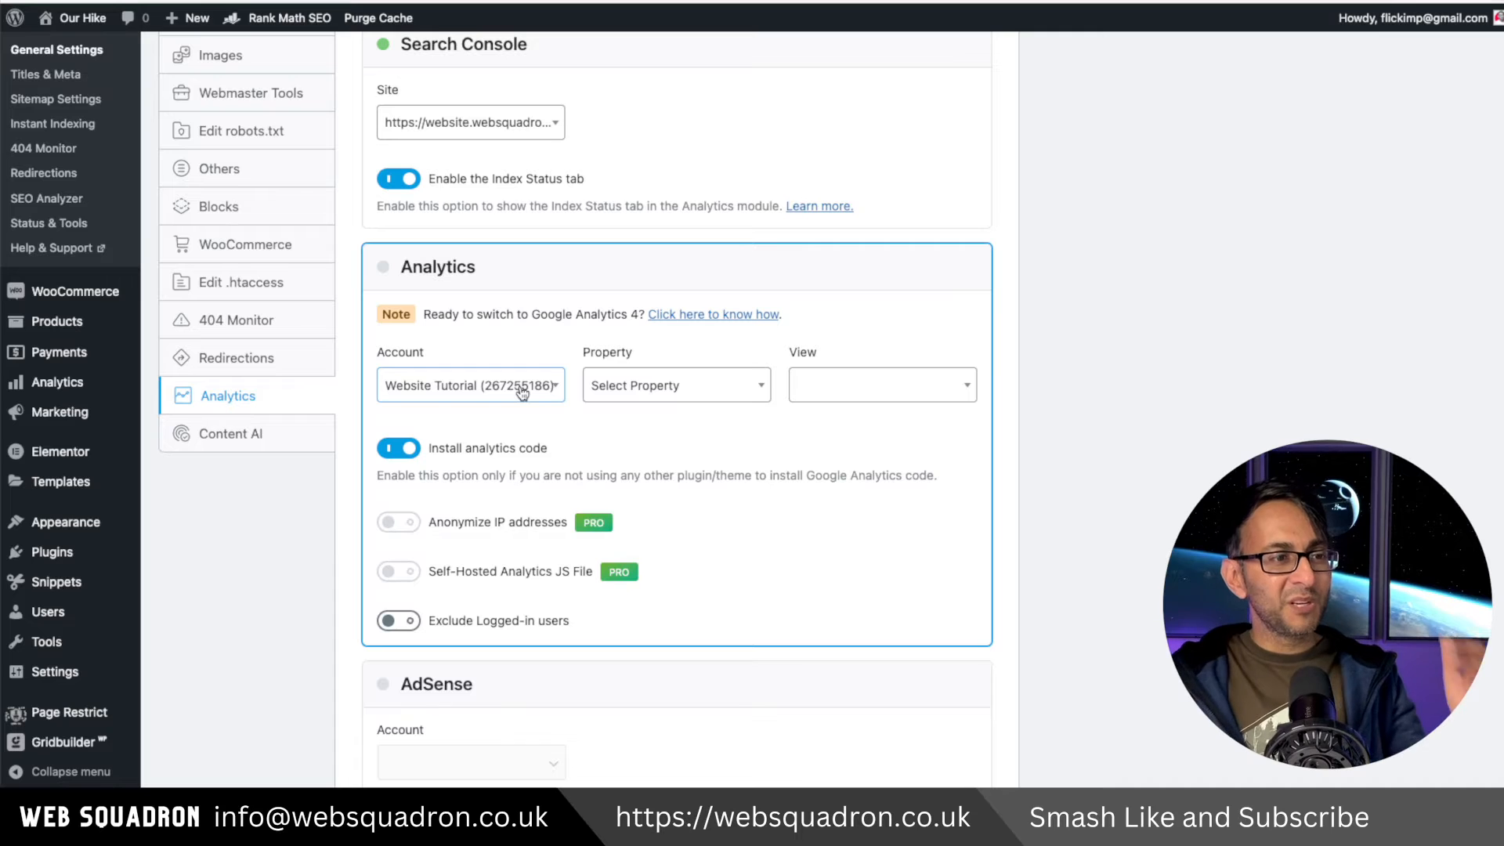
In the Rank Math Analytics settings, select the Website Tutorial (374251293) property and review the remaining analytics options.
{"action": "left_click", "coordinate": [658, 388]}
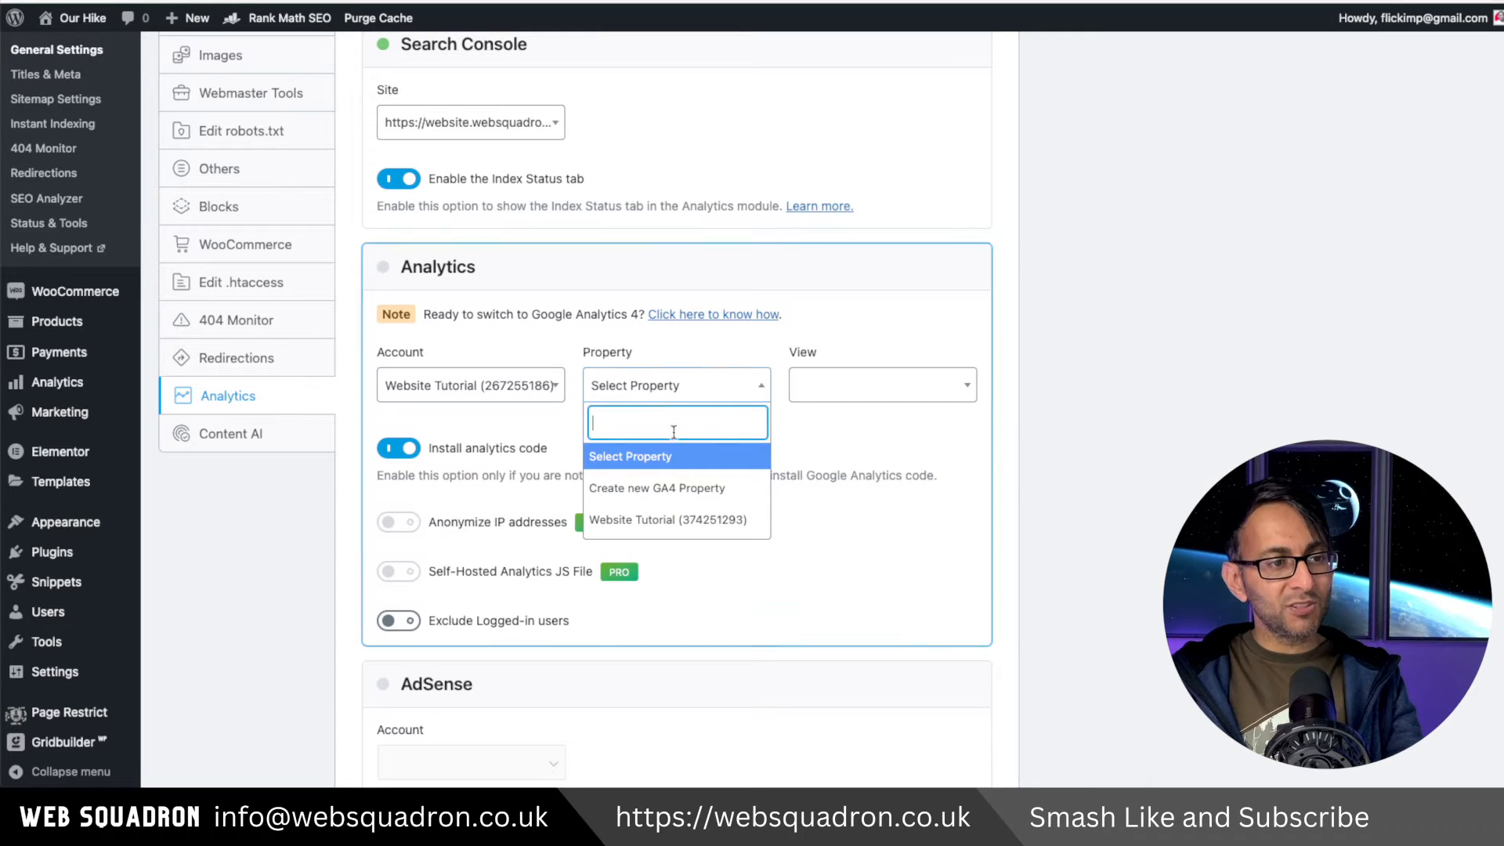
{"action": "left_click", "coordinate": [722, 523]}
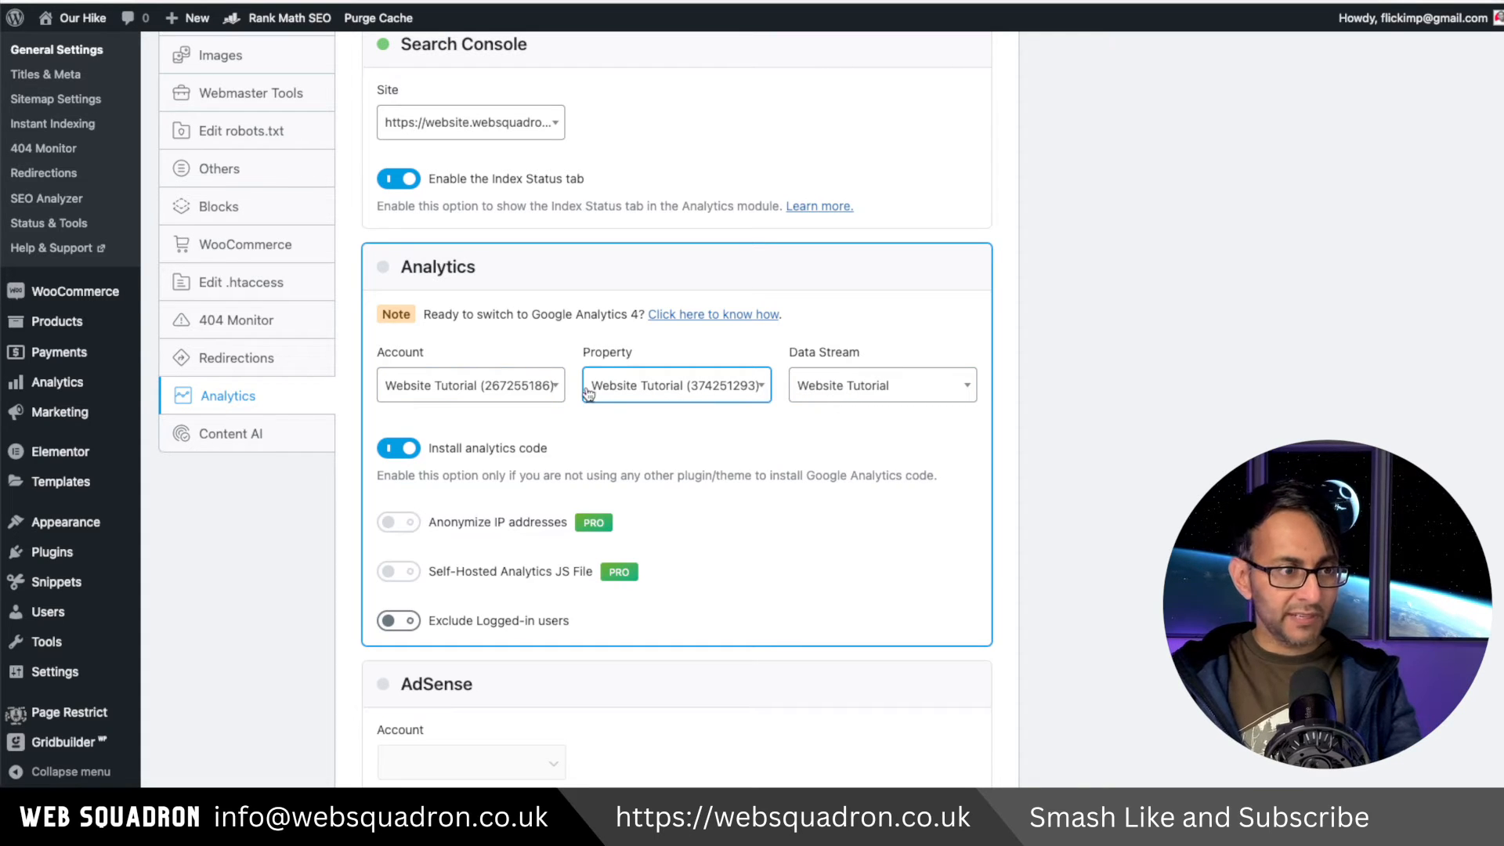
{"action": "scroll", "coordinate": [678, 407], "scroll_direction": "down", "scroll_amount": 10}
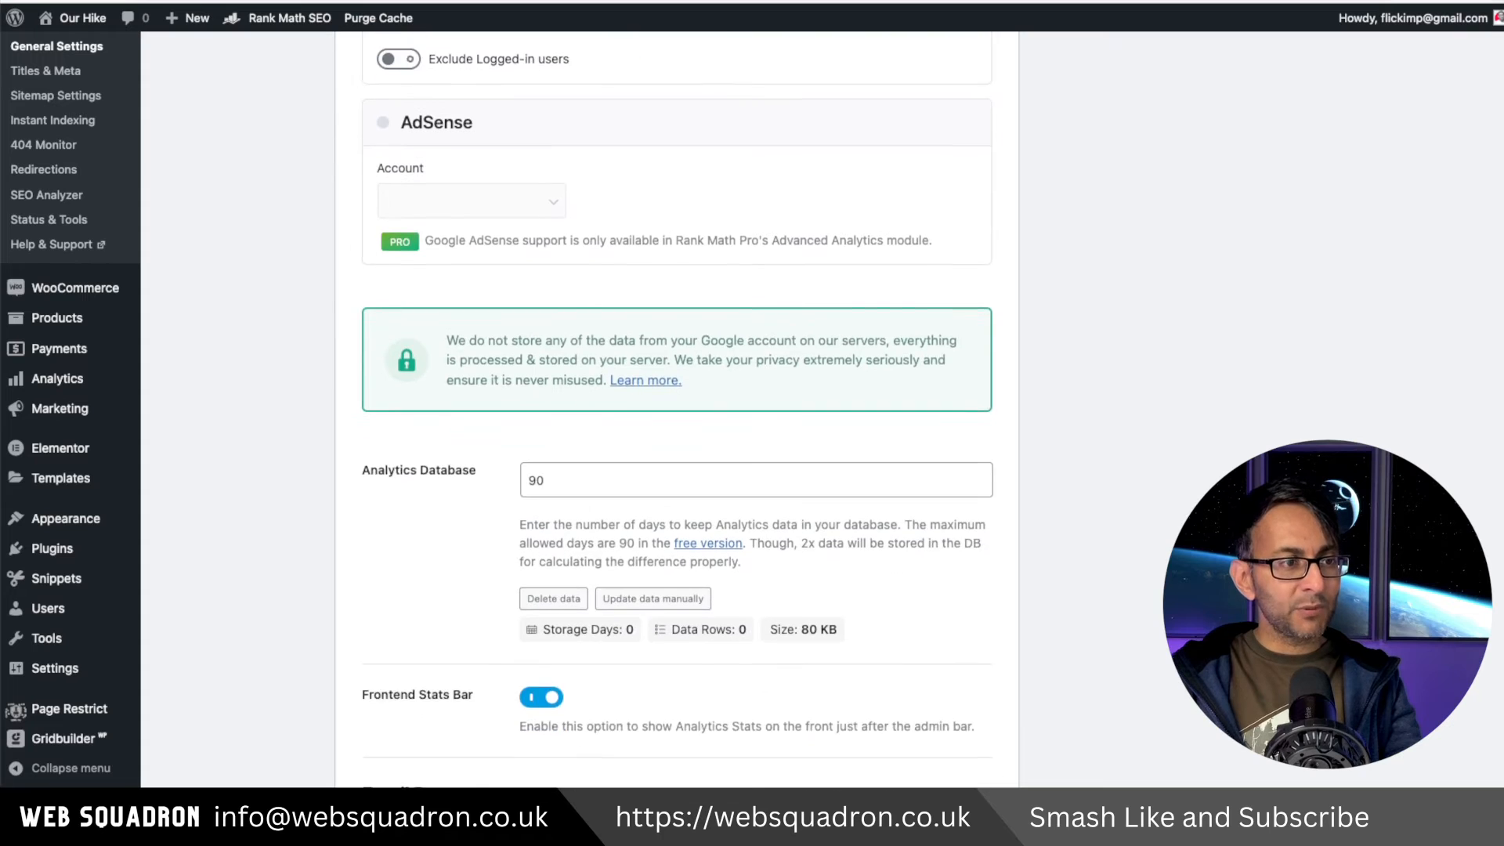
{"action": "scroll", "coordinate": [678, 407], "scroll_direction": "down", "scroll_amount": 1}
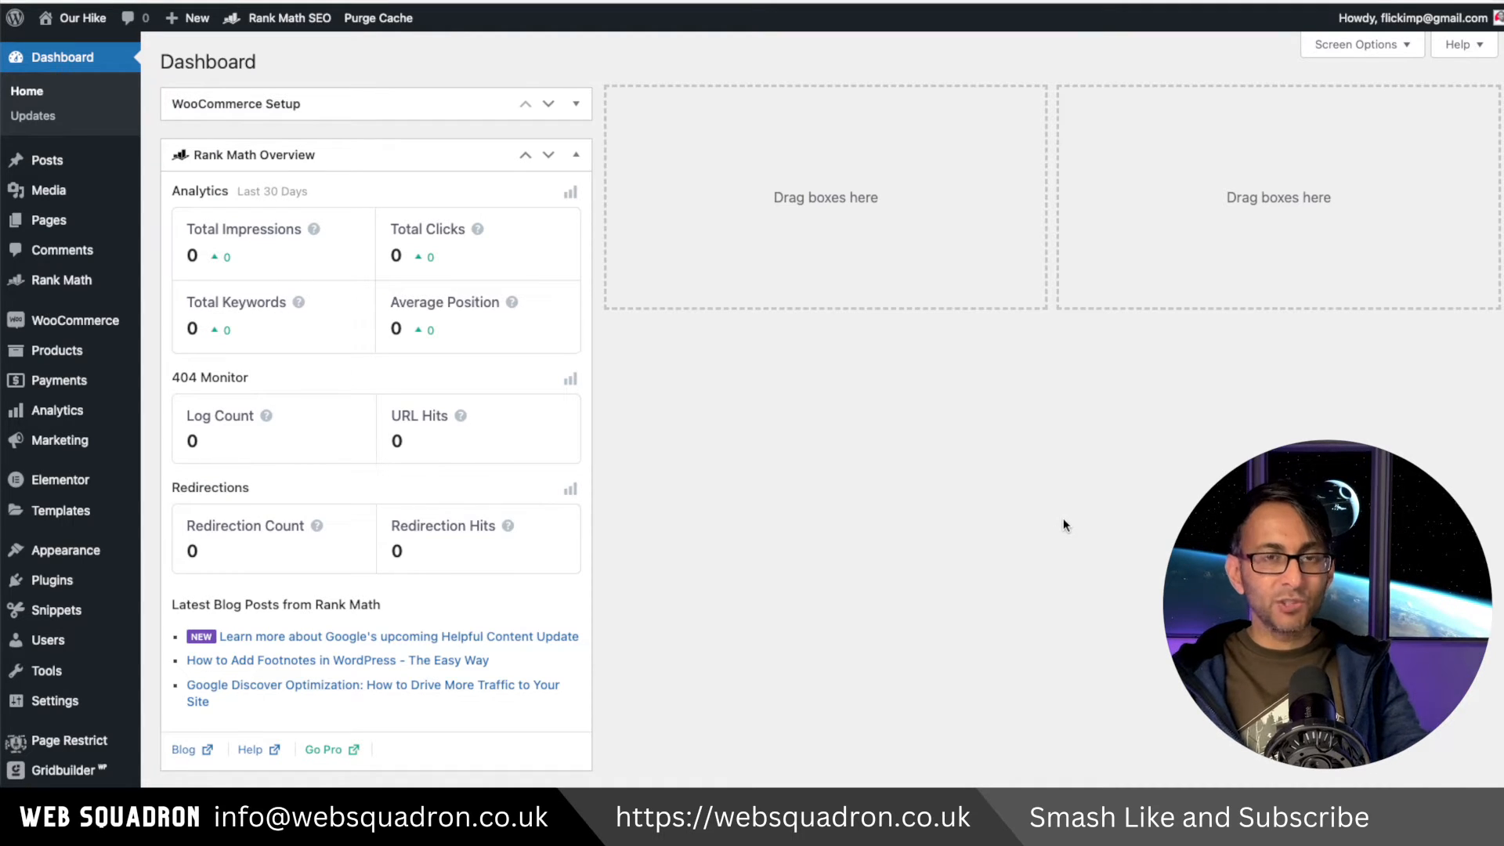
Open the list of all pages and browse the Rank Math SEO details for each page.
{"action": "mouse_move", "coordinate": [49, 229]}
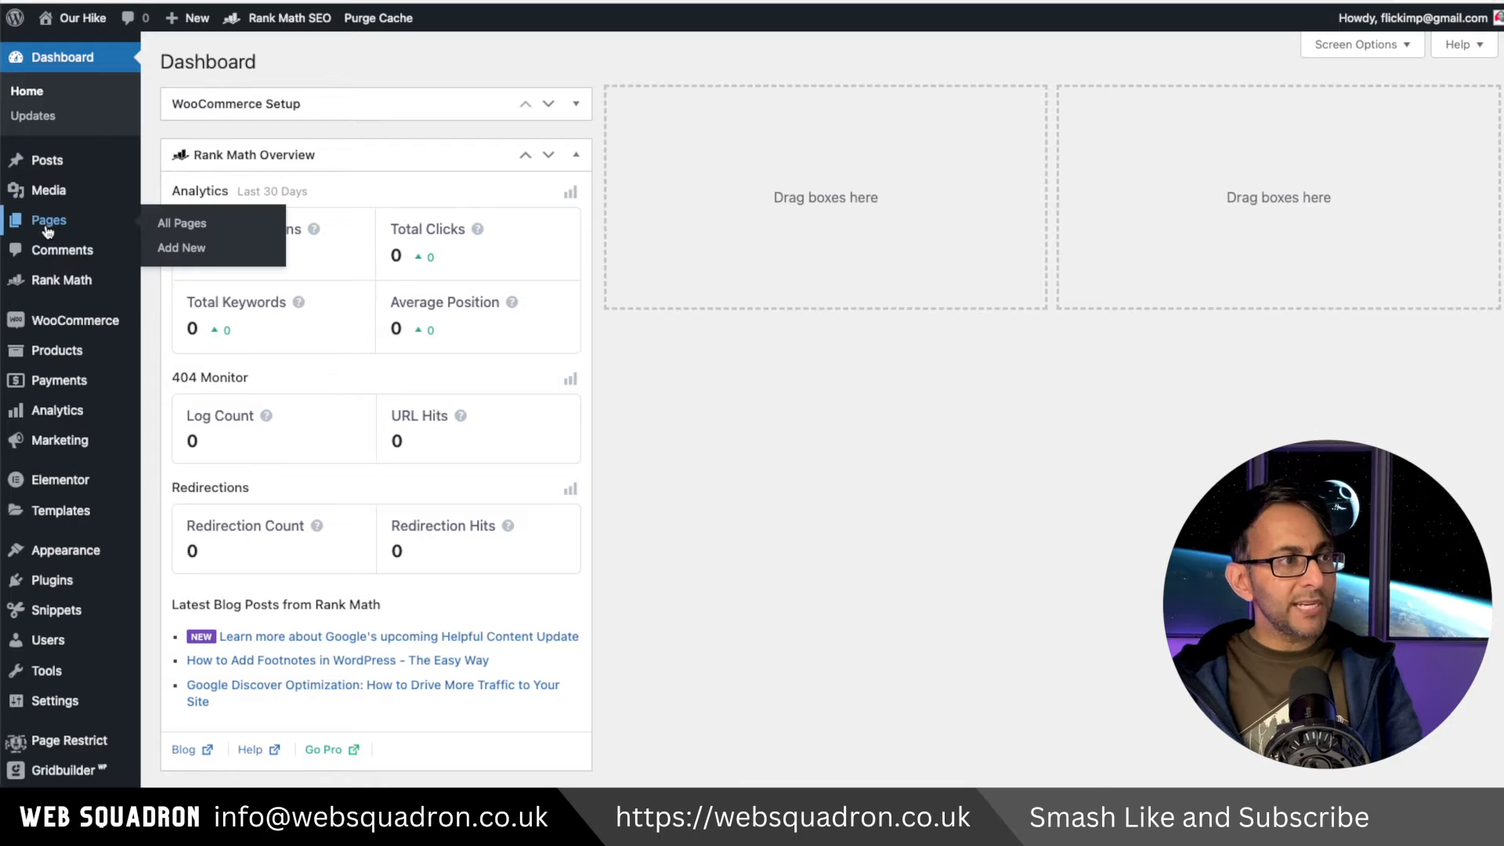
{"action": "left_click", "coordinate": [187, 225]}
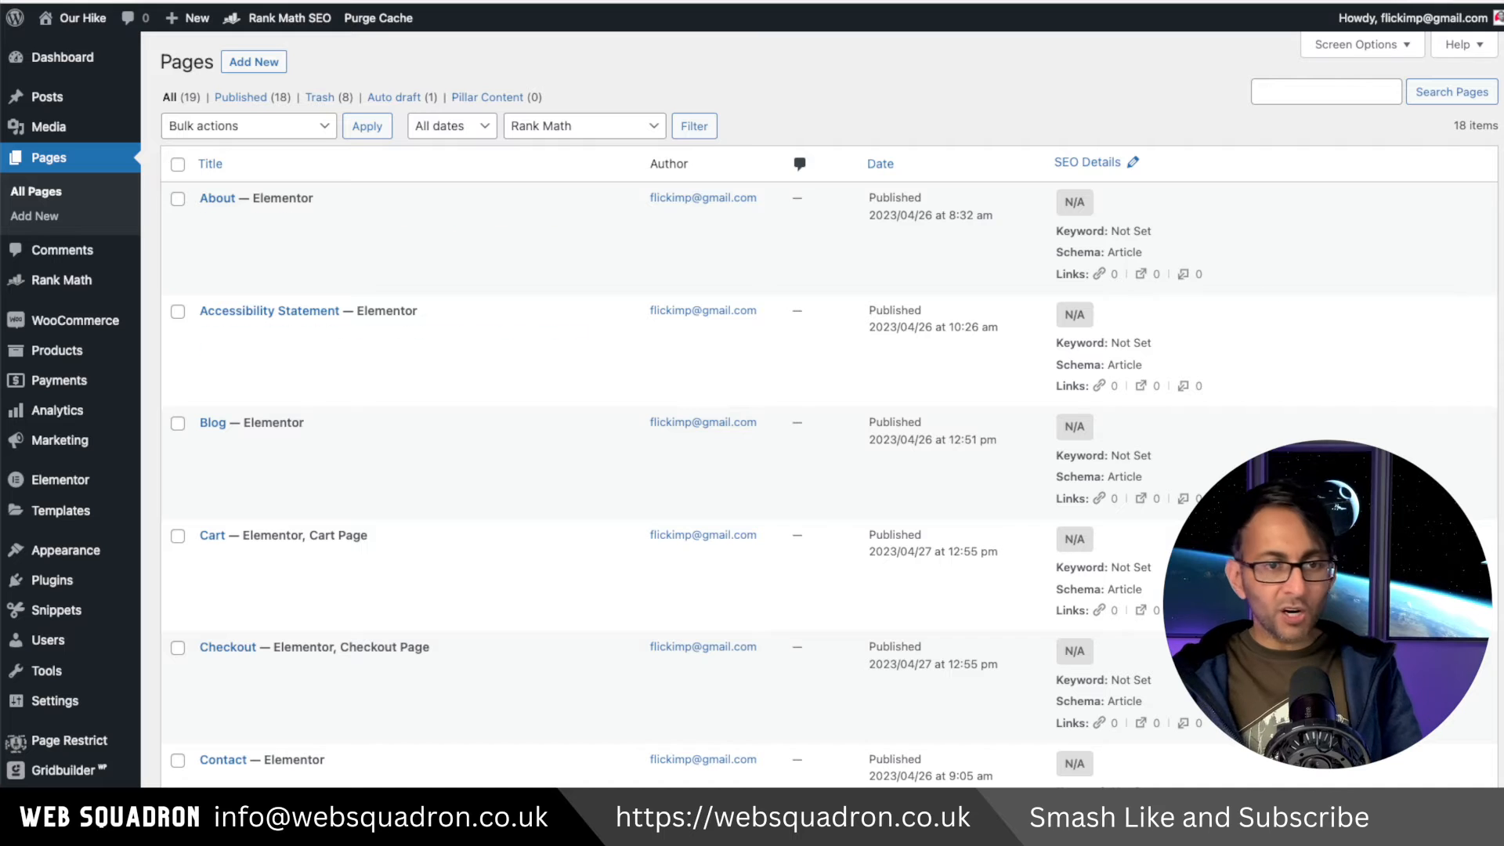
{"action": "scroll", "coordinate": [829, 410], "scroll_direction": "down", "scroll_amount": 9}
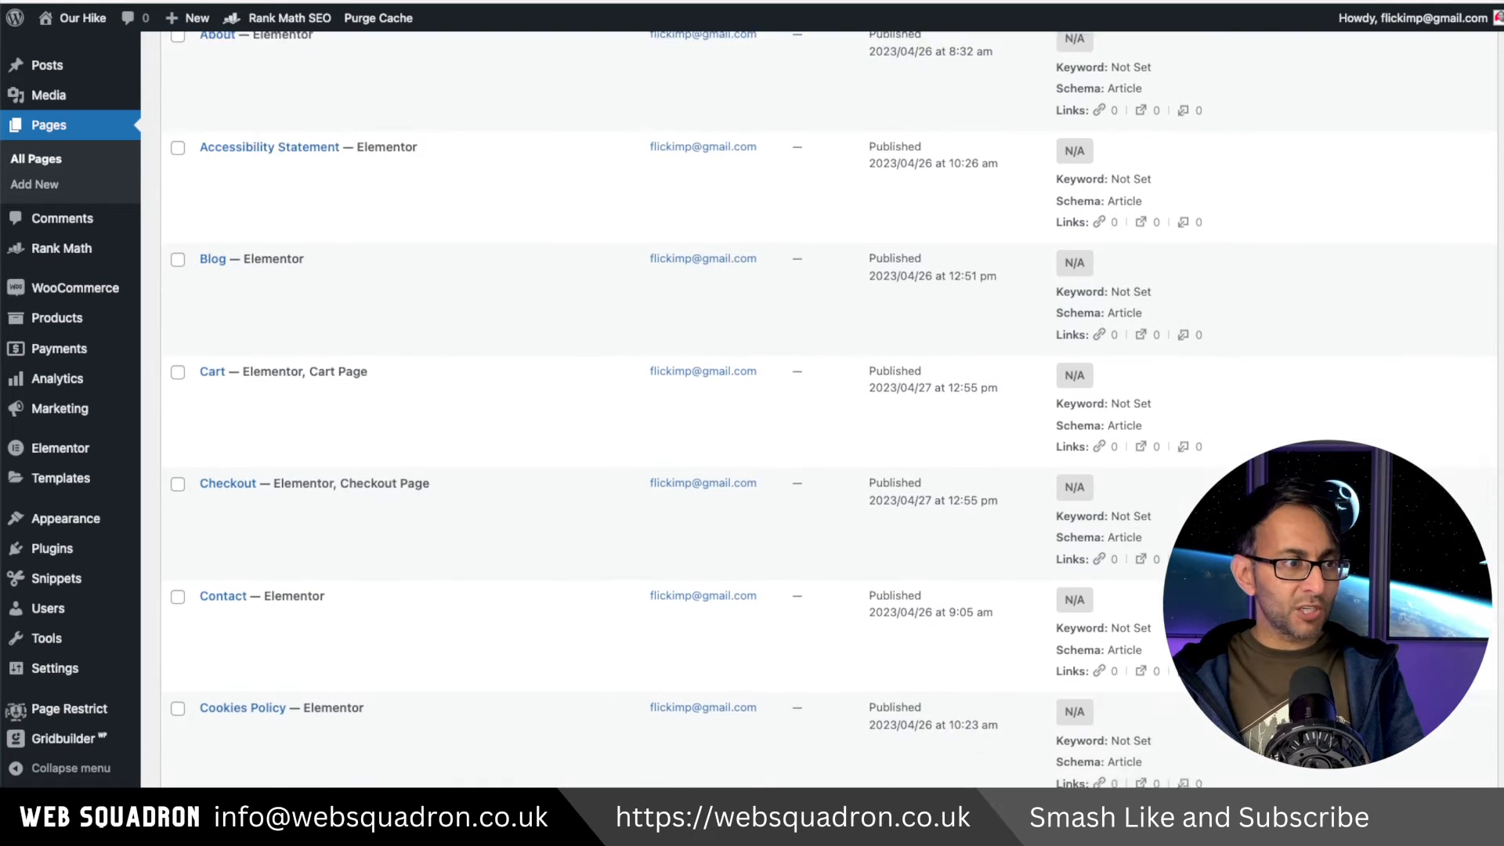
{"action": "scroll", "coordinate": [830, 410], "scroll_direction": "down", "scroll_amount": 1}
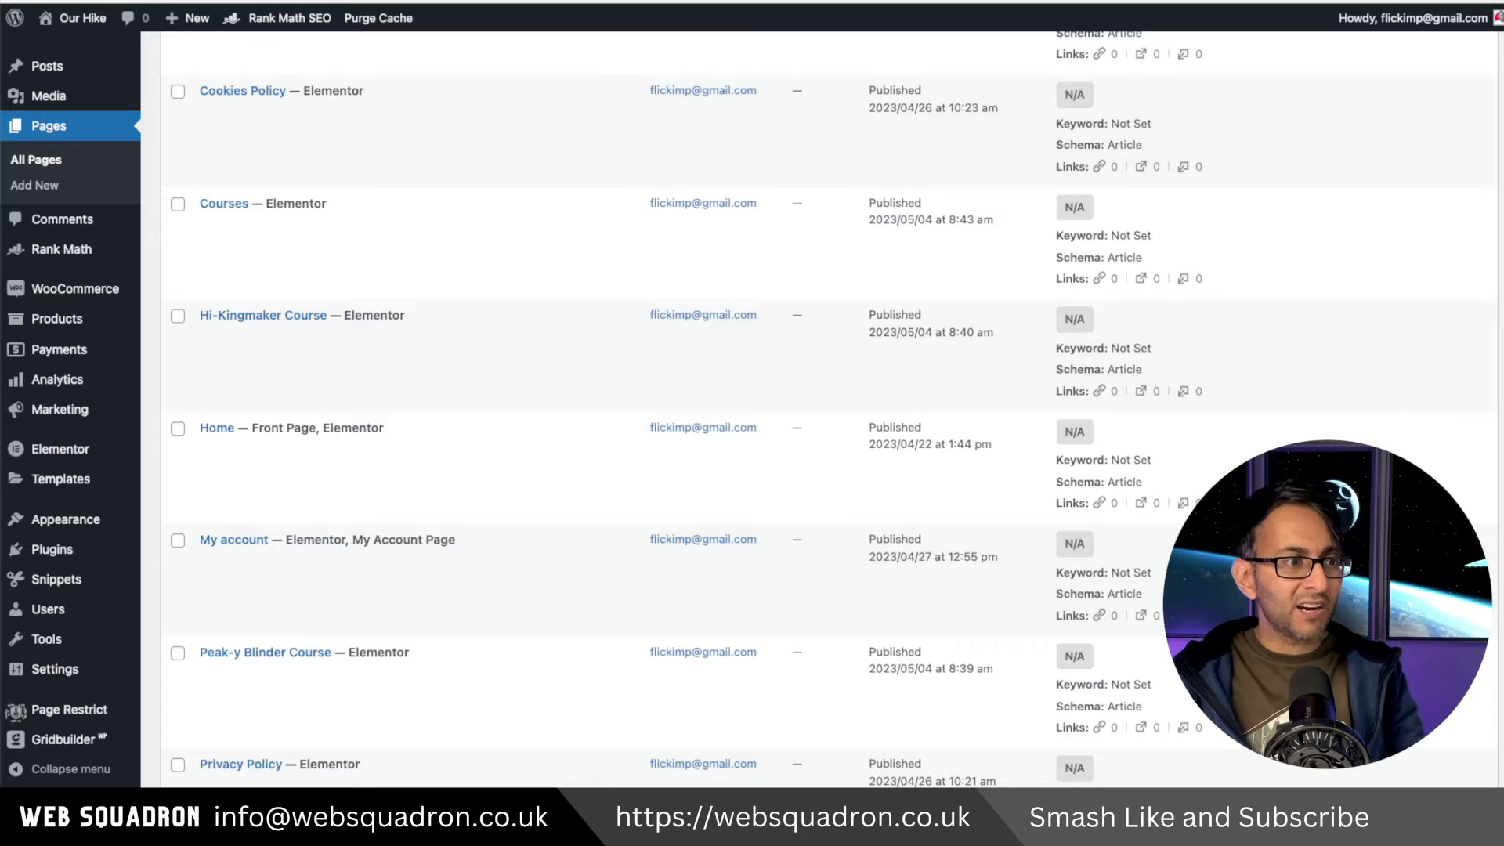
{"action": "scroll", "coordinate": [783, 408], "scroll_direction": "down", "scroll_amount": 5}
{"action": "scroll", "coordinate": [783, 408], "scroll_direction": "down", "scroll_amount": 3}
{"action": "scroll", "coordinate": [783, 407], "scroll_direction": "up", "scroll_amount": 20}
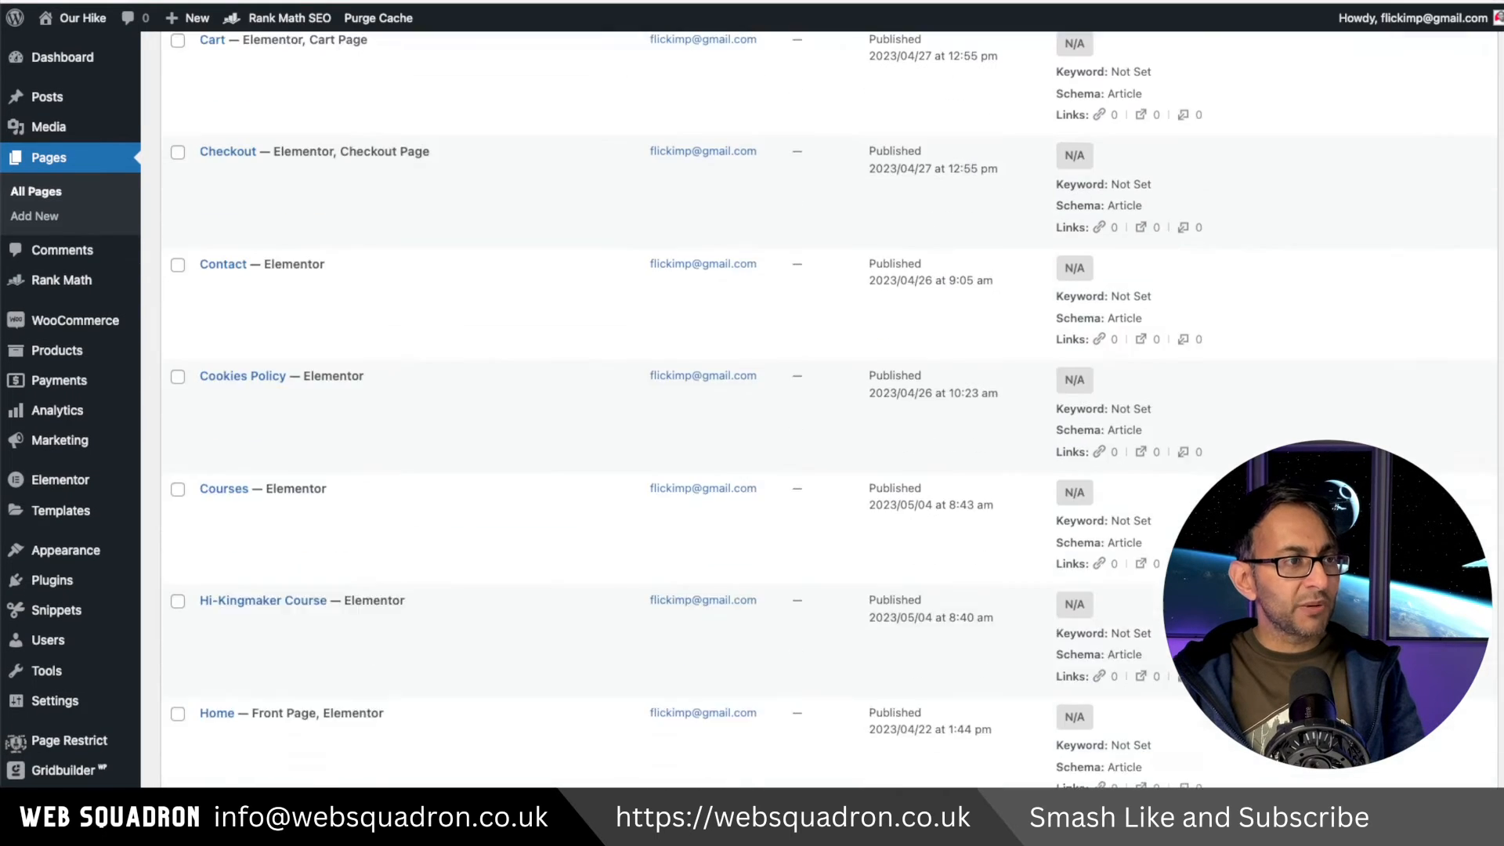
{"action": "scroll", "coordinate": [783, 408], "scroll_direction": "down", "scroll_amount": 5}
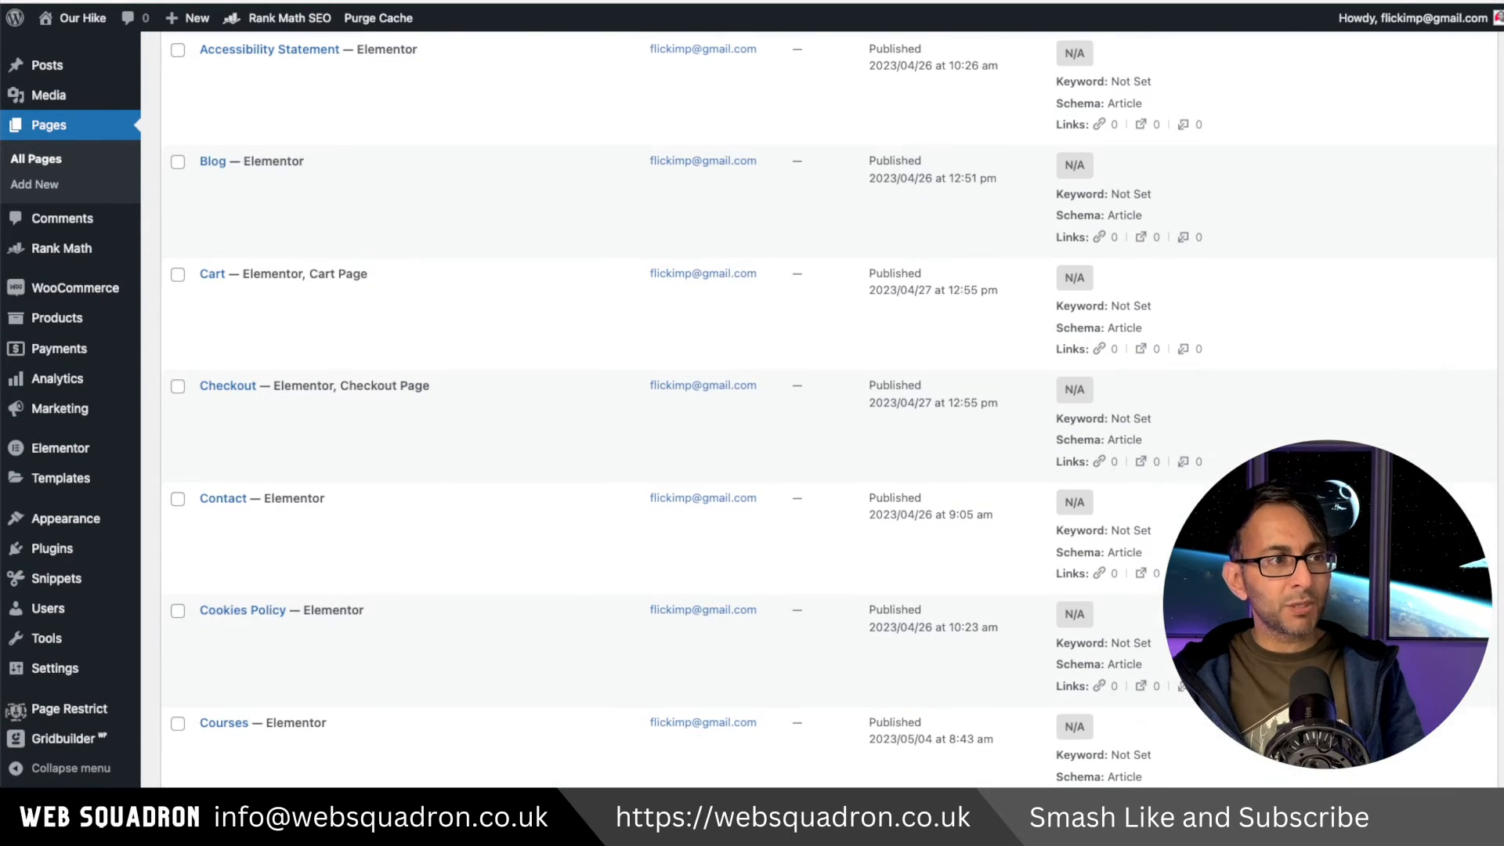
{"action": "scroll", "coordinate": [783, 407], "scroll_direction": "up", "scroll_amount": 4}
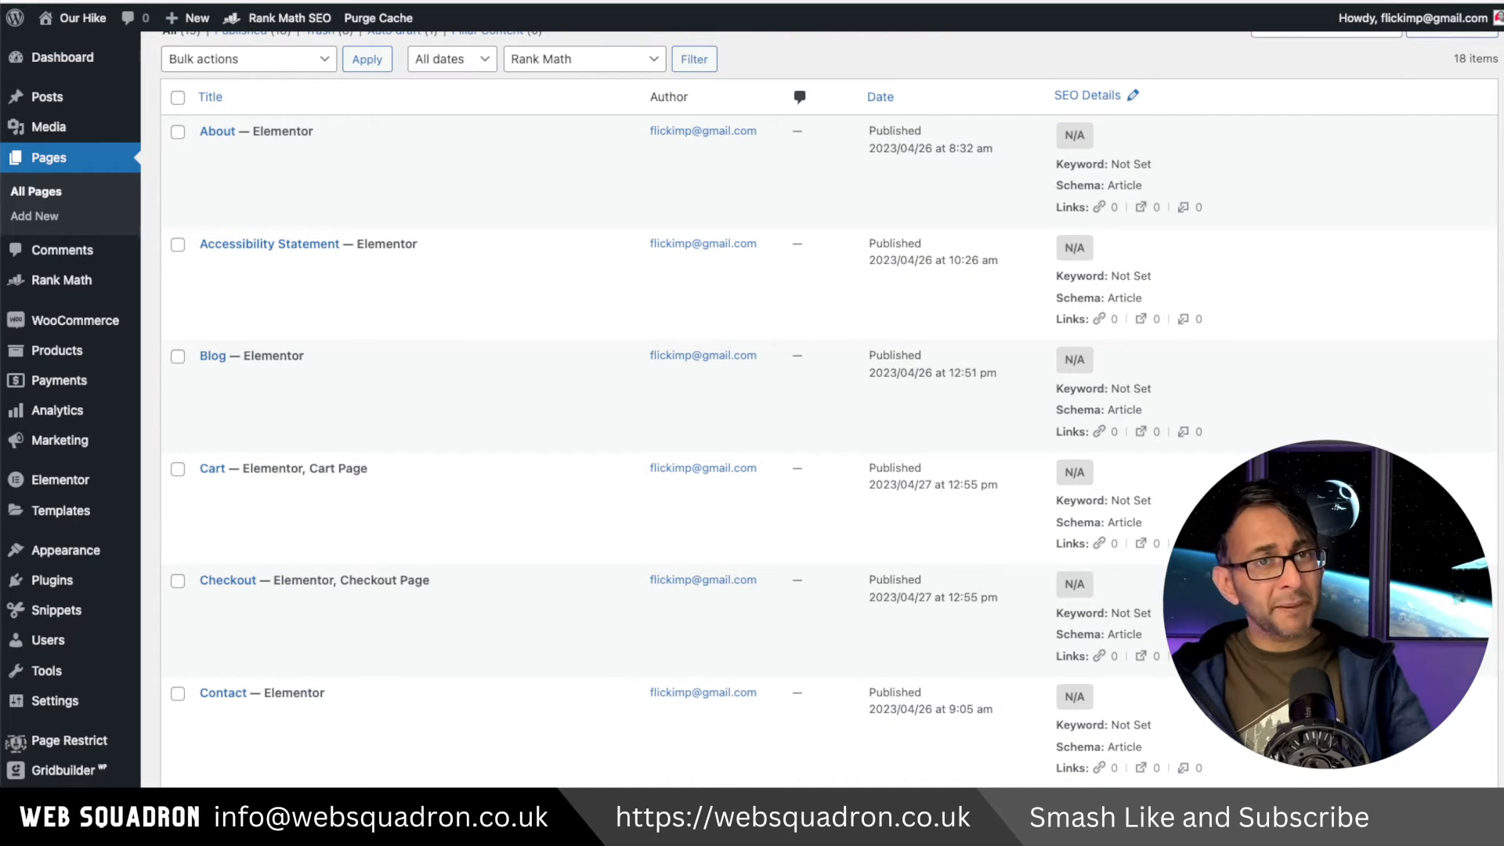
{"action": "scroll", "coordinate": [783, 408], "scroll_direction": "down", "scroll_amount": 1}
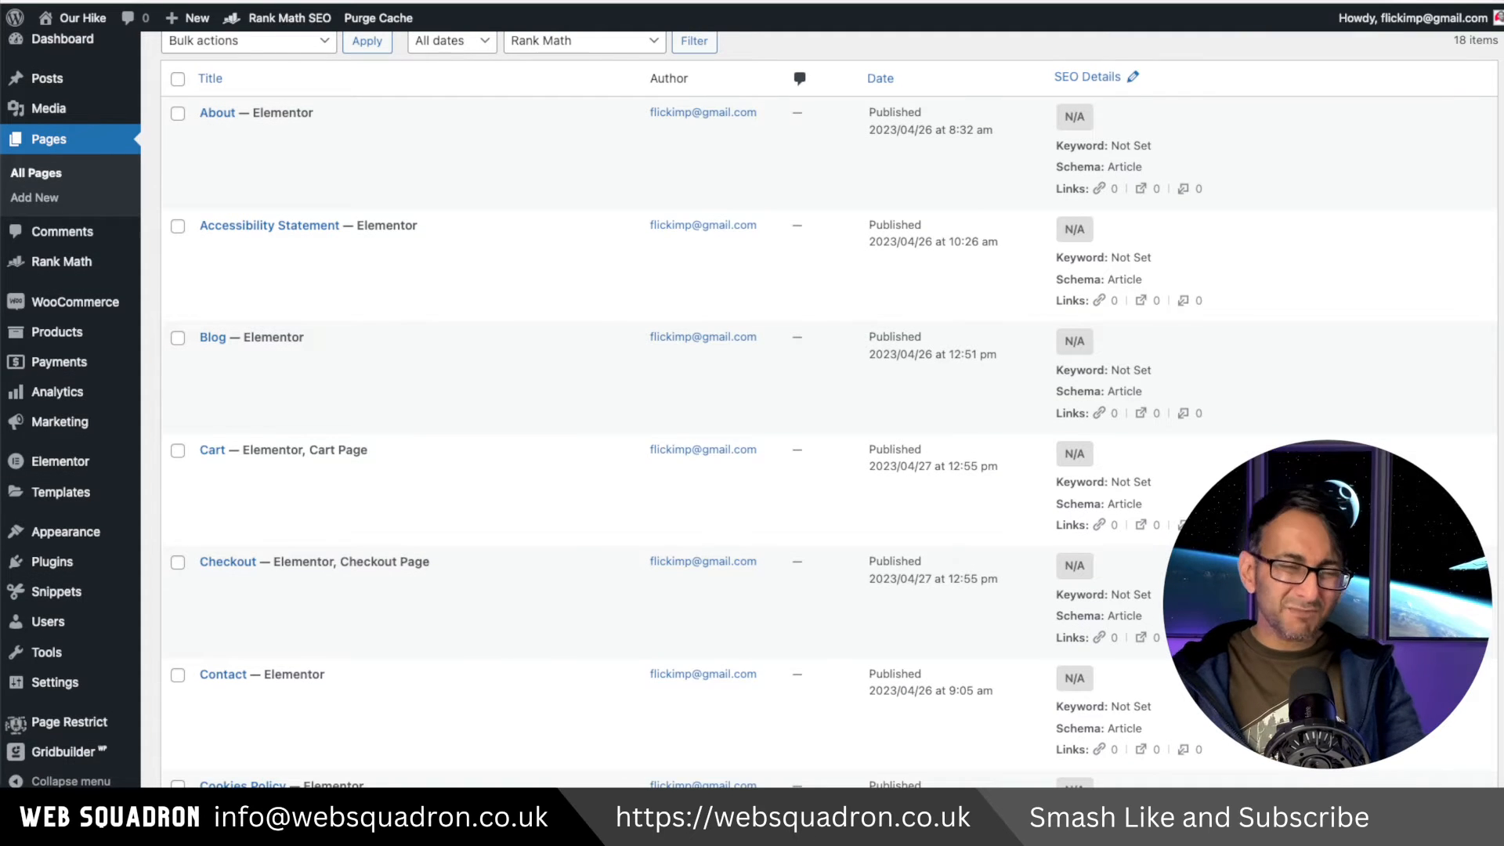
{"action": "scroll", "coordinate": [784, 408], "scroll_direction": "down", "scroll_amount": 10}
{"action": "scroll", "coordinate": [783, 408], "scroll_direction": "up", "scroll_amount": 2}
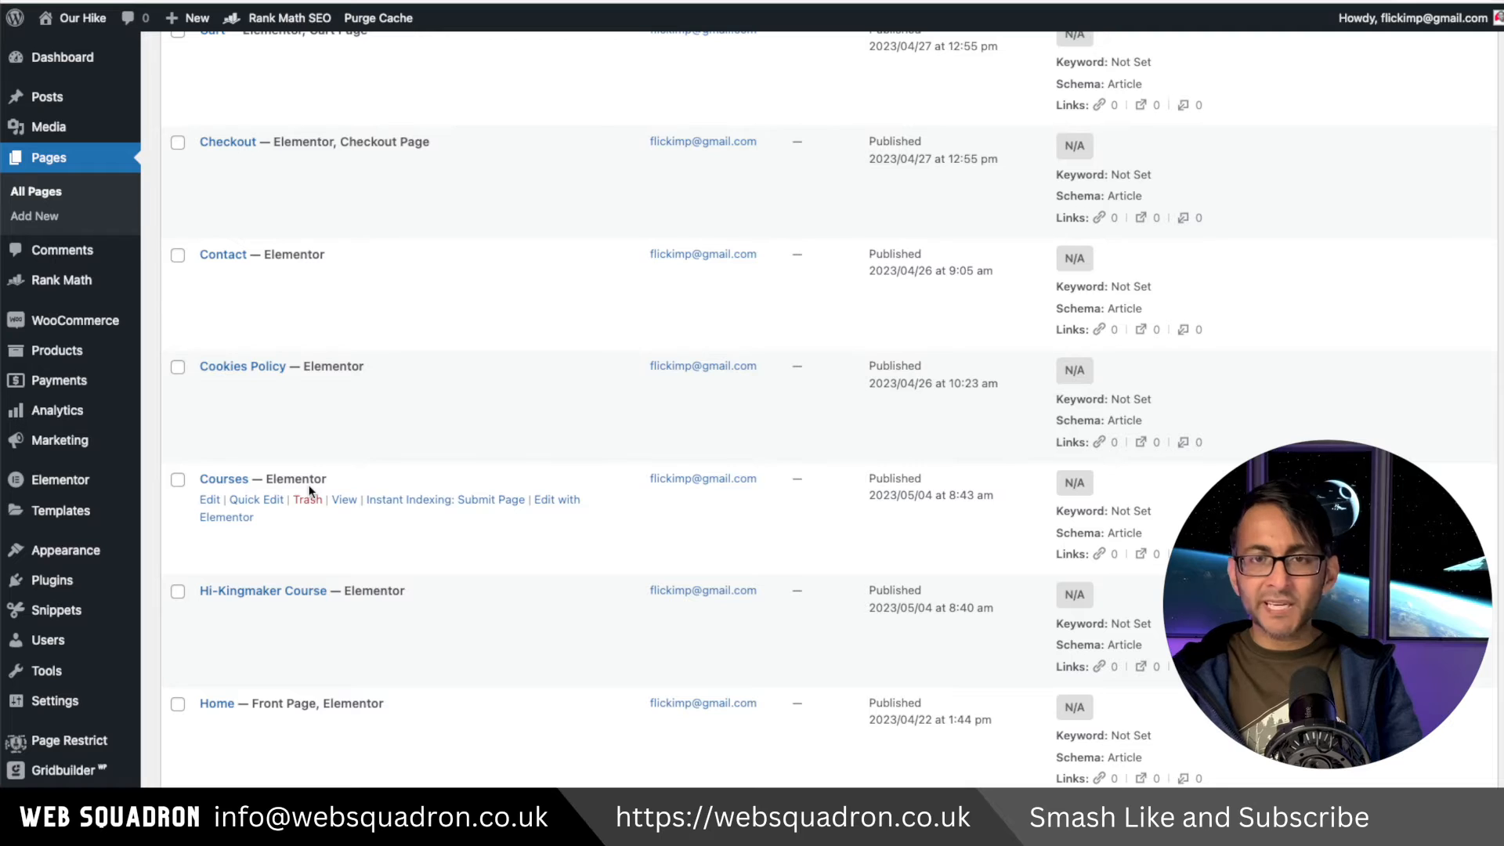
{"action": "scroll", "coordinate": [436, 588], "scroll_direction": "down", "scroll_amount": 5}
{"action": "scroll", "coordinate": [431, 680], "scroll_direction": "down", "scroll_amount": 10}
{"action": "scroll", "coordinate": [431, 680], "scroll_direction": "down", "scroll_amount": 3}
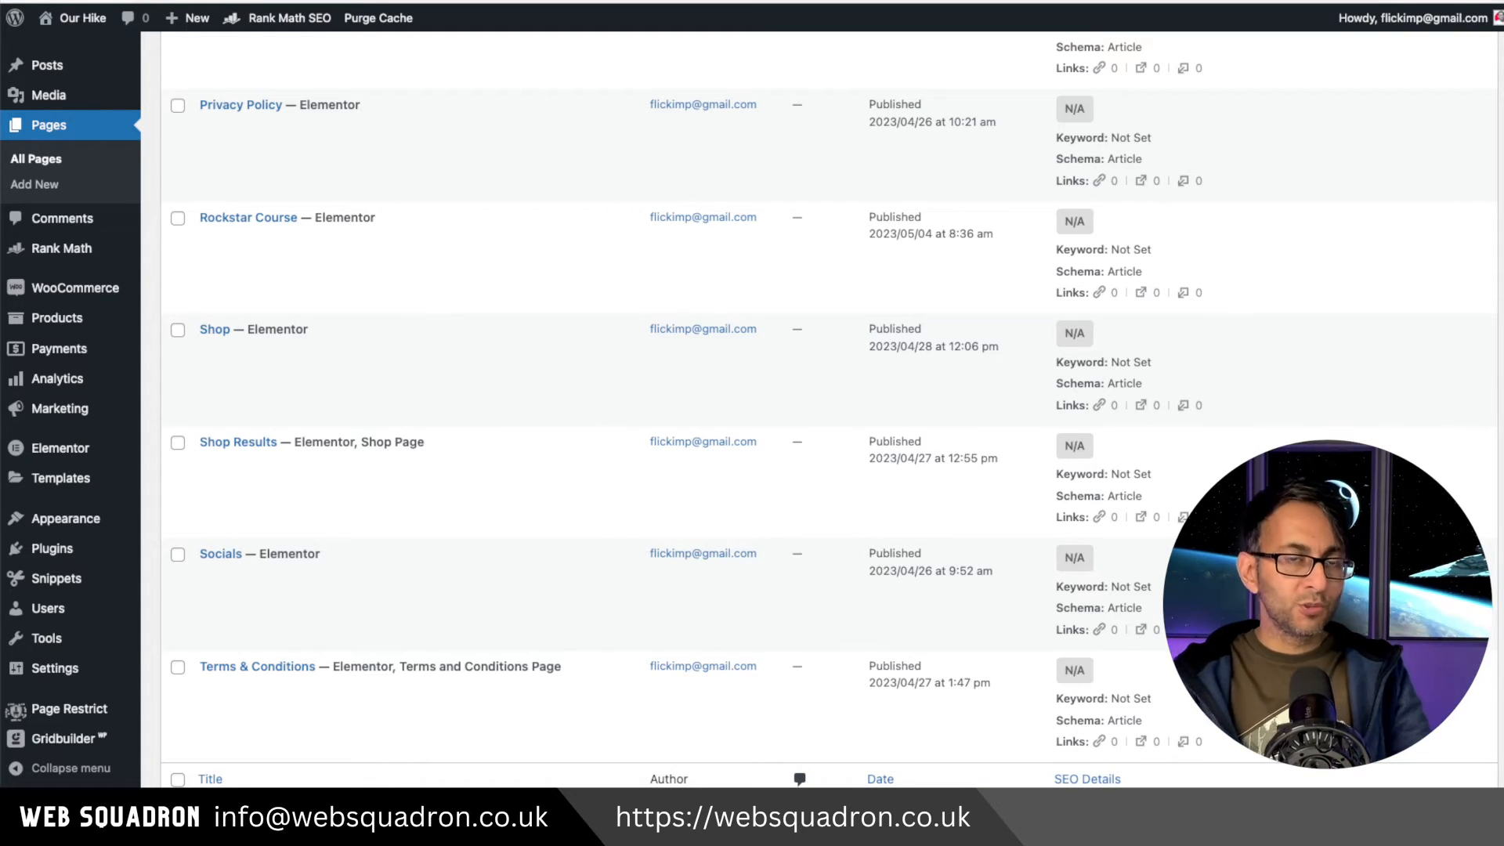
{"action": "scroll", "coordinate": [369, 421], "scroll_direction": "up", "scroll_amount": 8}
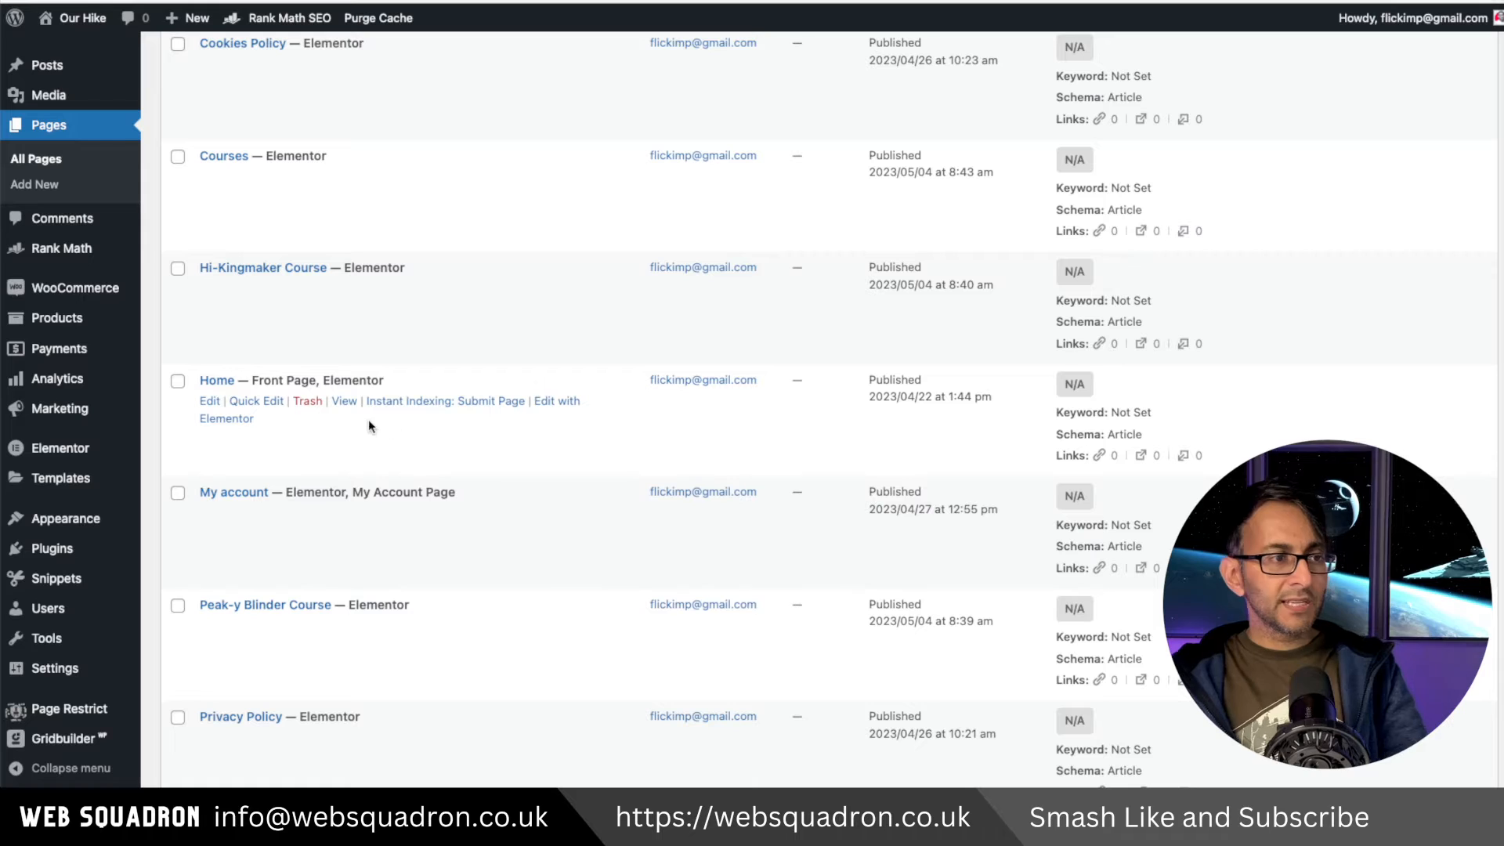
{"action": "left_click", "coordinate": [241, 401]}
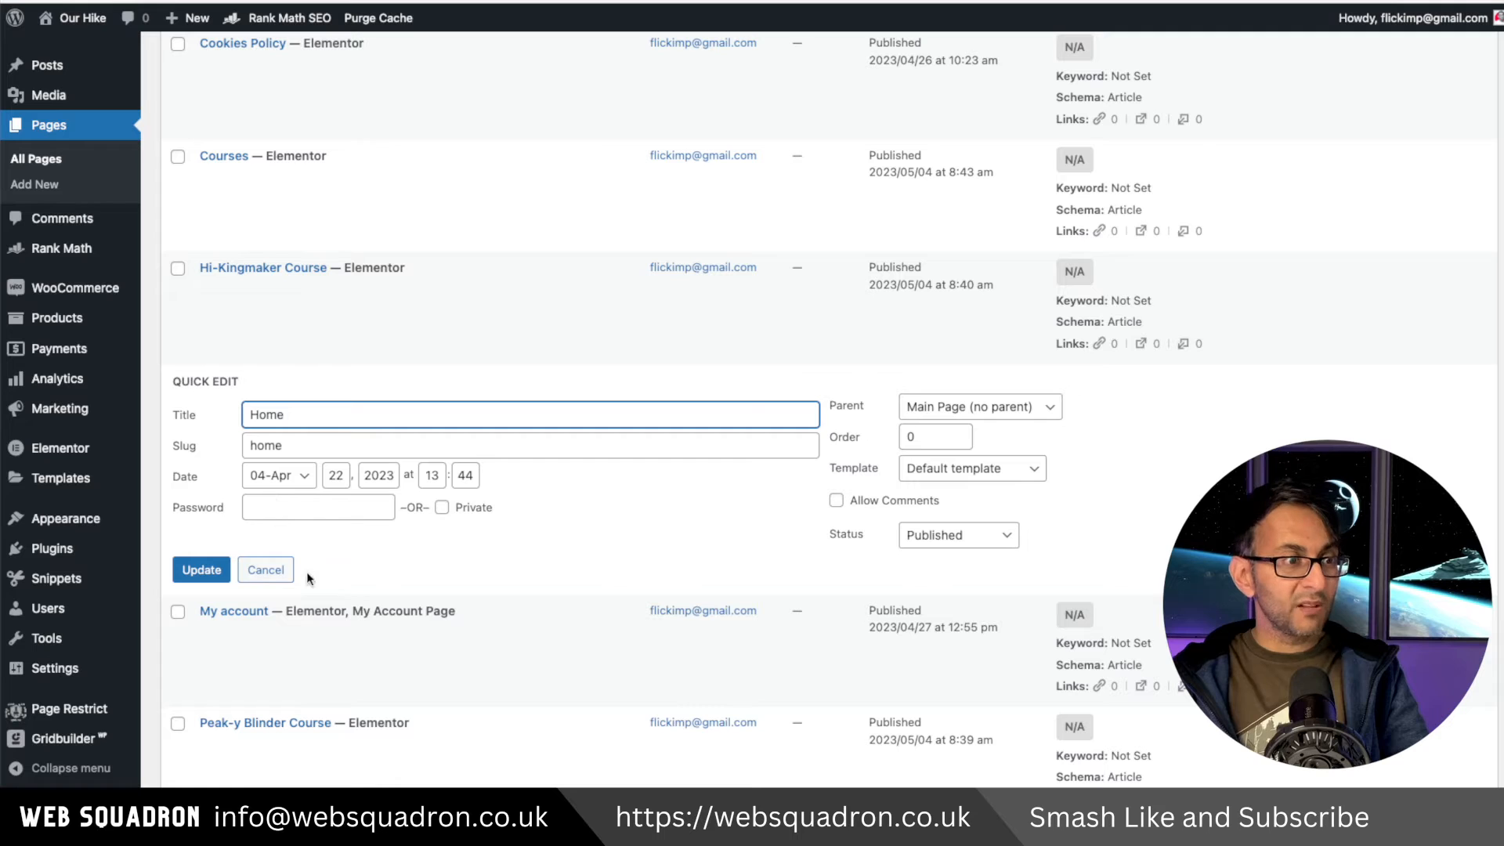
{"action": "left_click", "coordinate": [263, 572]}
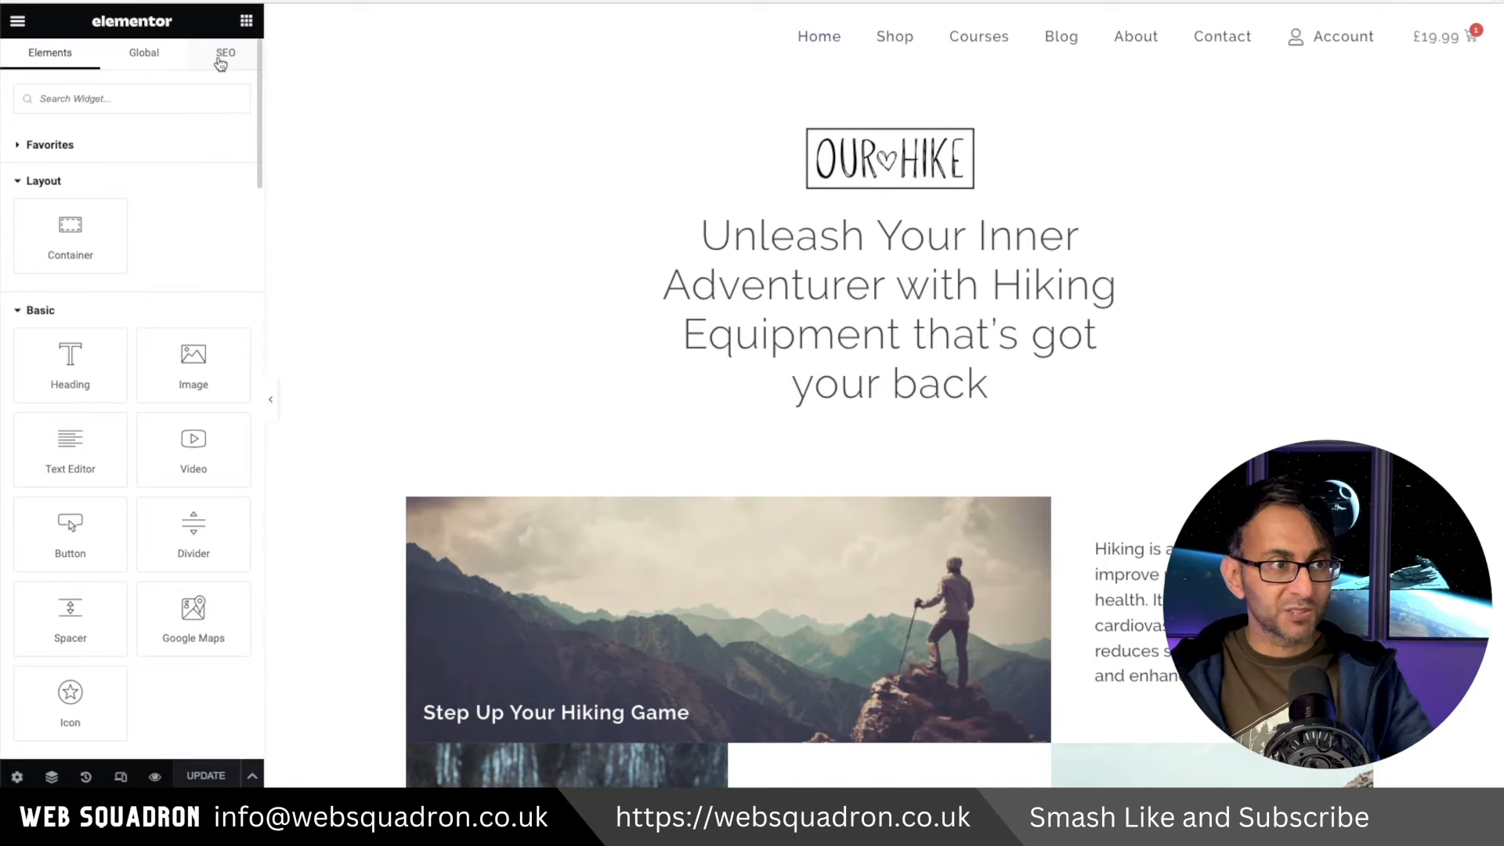
Open the Rank Math SEO panel for the Home page in Elementor and review the Basic SEO and Additional checks.
{"action": "left_click", "coordinate": [222, 62]}
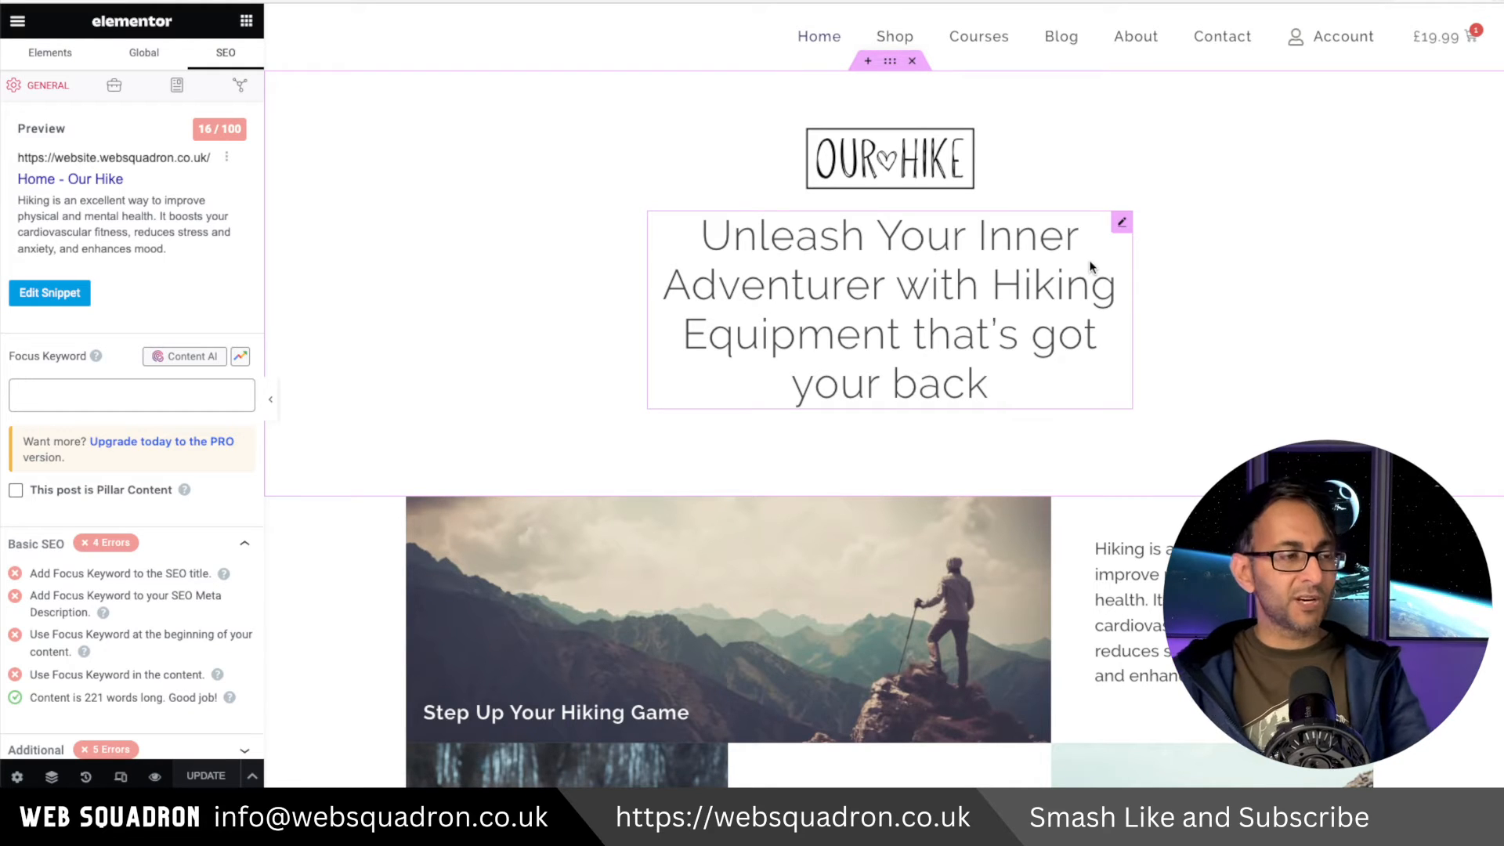
{"action": "scroll", "coordinate": [82, 552], "scroll_direction": "down", "scroll_amount": 2}
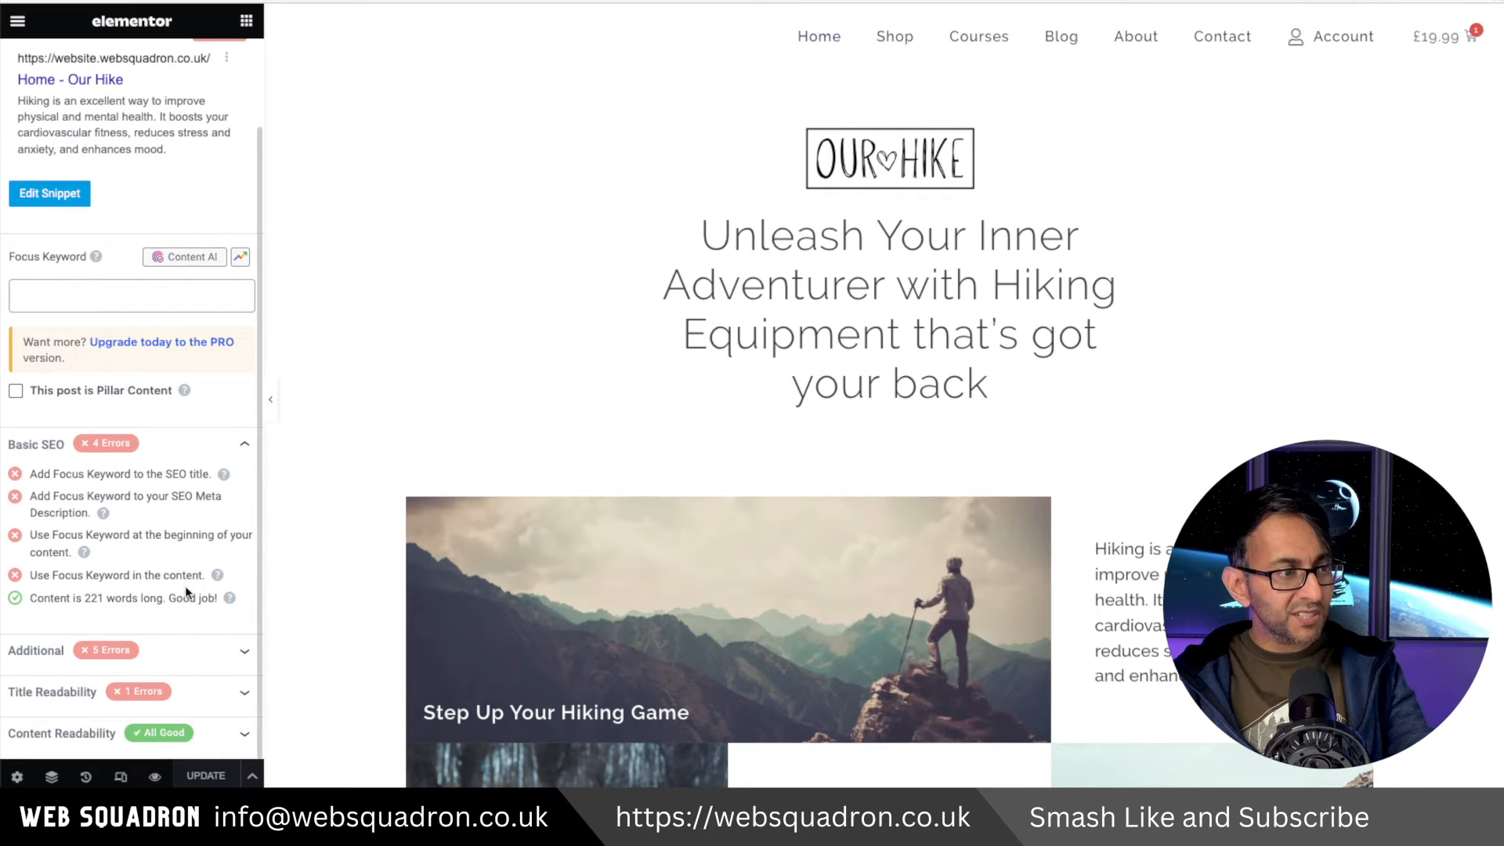
{"action": "scroll", "coordinate": [176, 621], "scroll_direction": "up", "scroll_amount": 1}
{"action": "left_click", "coordinate": [188, 680]}
{"action": "scroll", "coordinate": [163, 646], "scroll_direction": "down", "scroll_amount": 3}
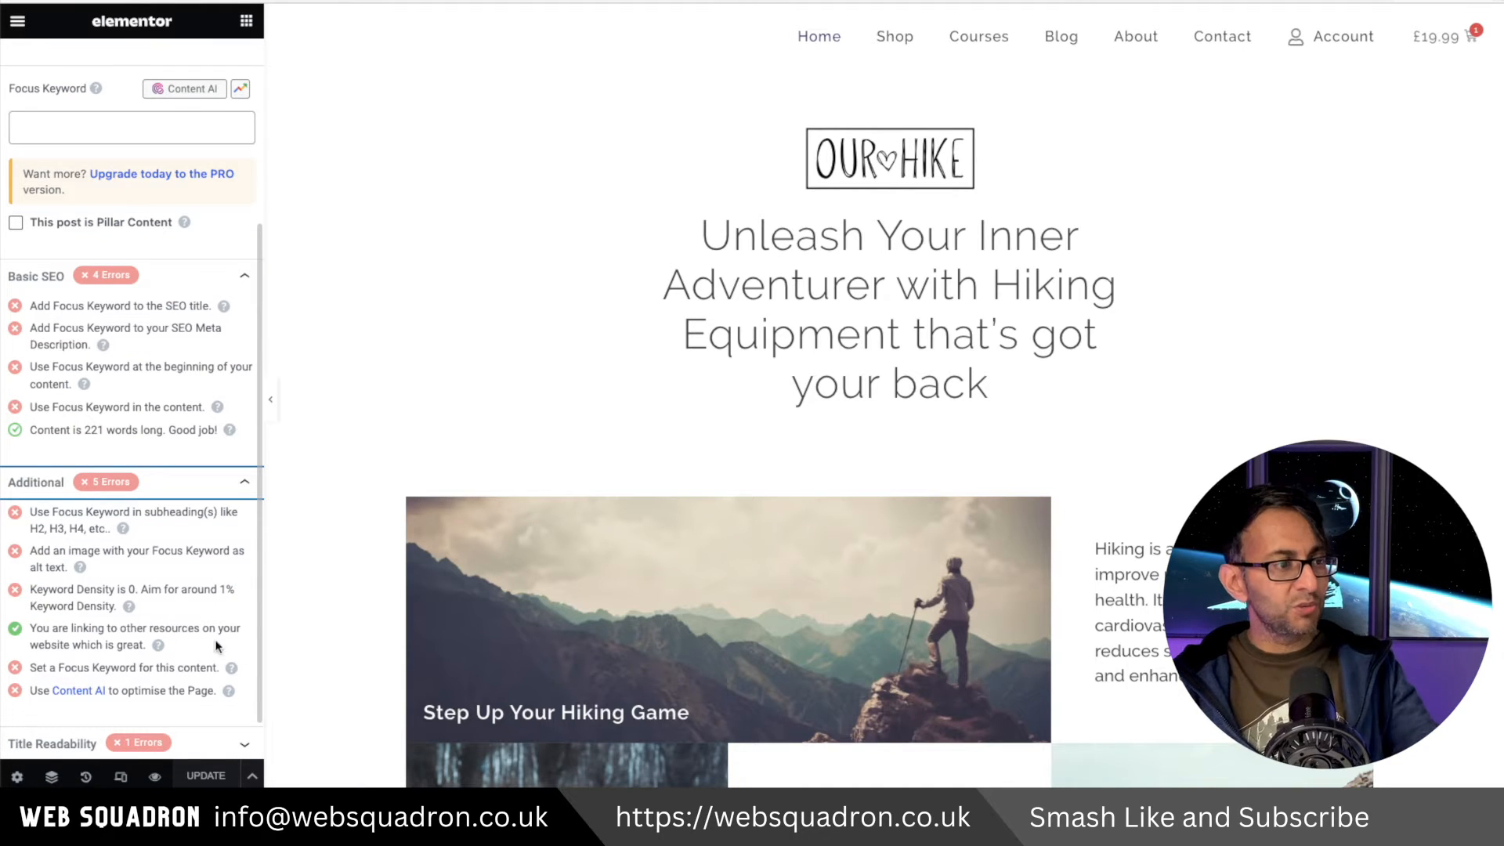
{"action": "scroll", "coordinate": [197, 675], "scroll_direction": "down", "scroll_amount": 1}
{"action": "scroll", "coordinate": [185, 581], "scroll_direction": "up", "scroll_amount": 4}
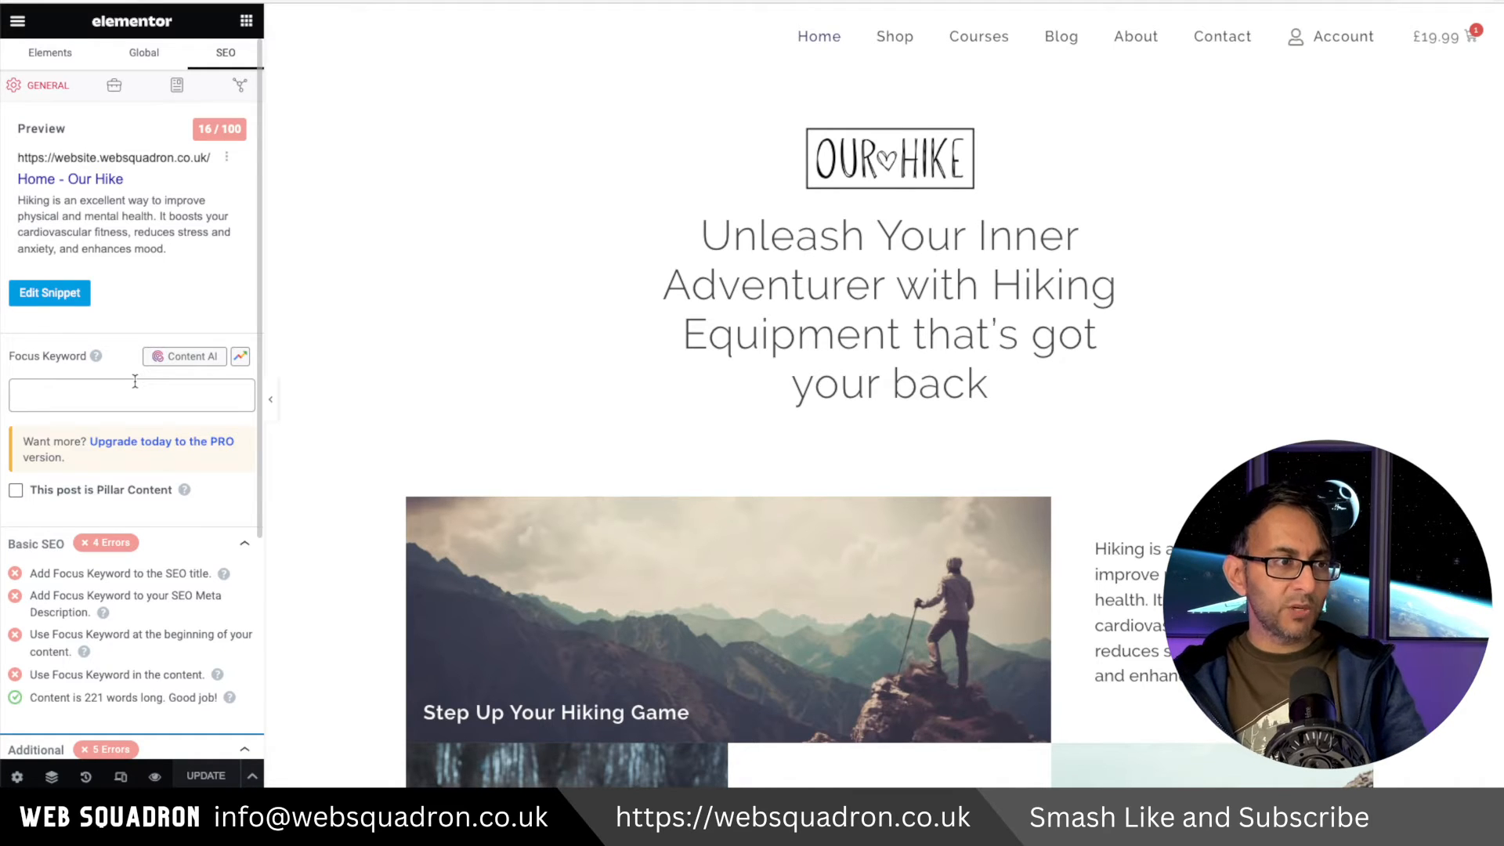
{"action": "left_click", "coordinate": [185, 391]}
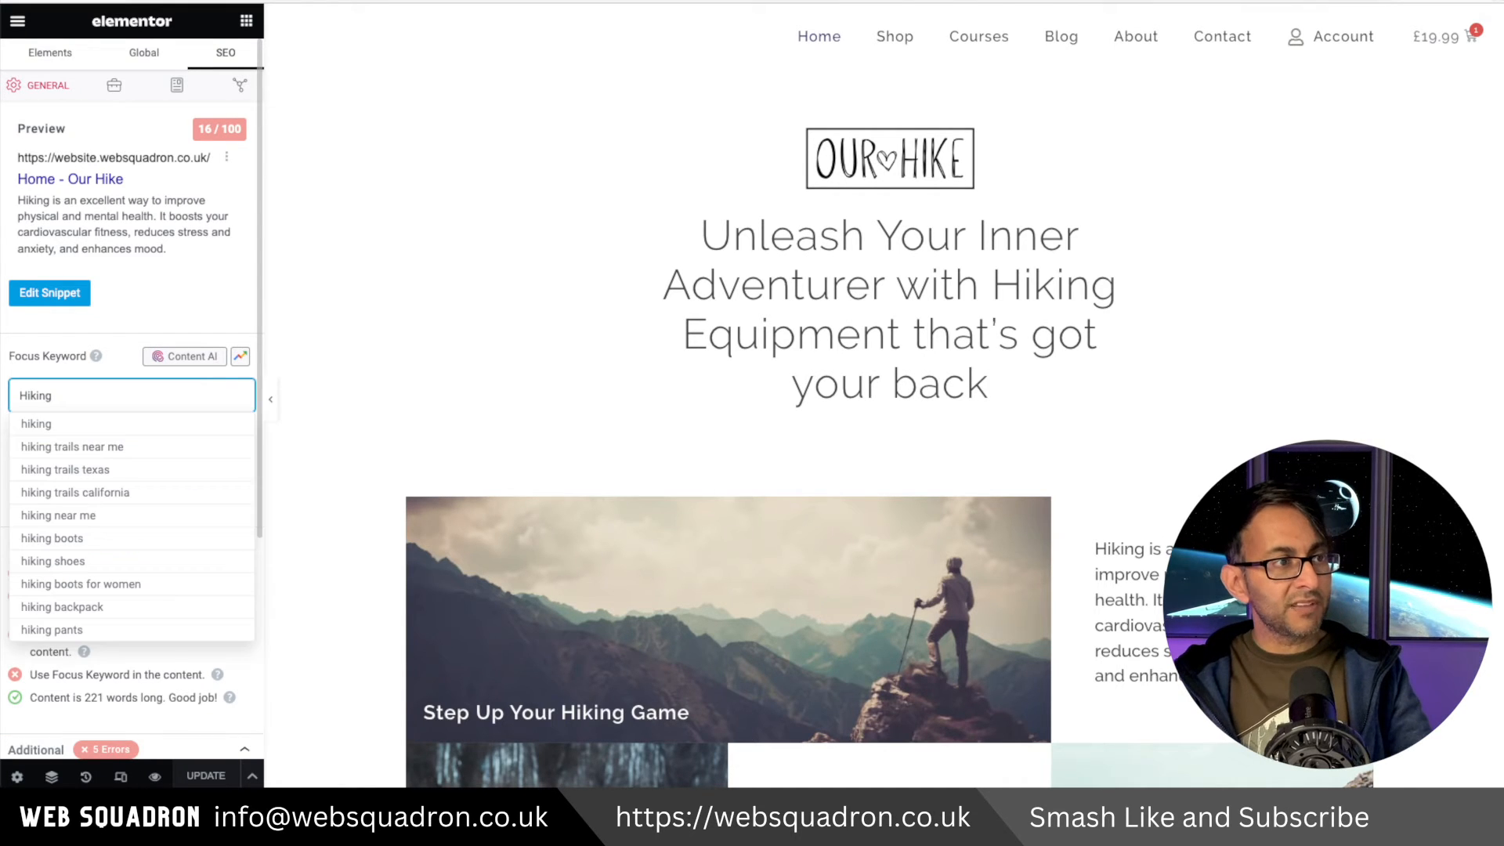
{"action": "left_click", "coordinate": [135, 426]}
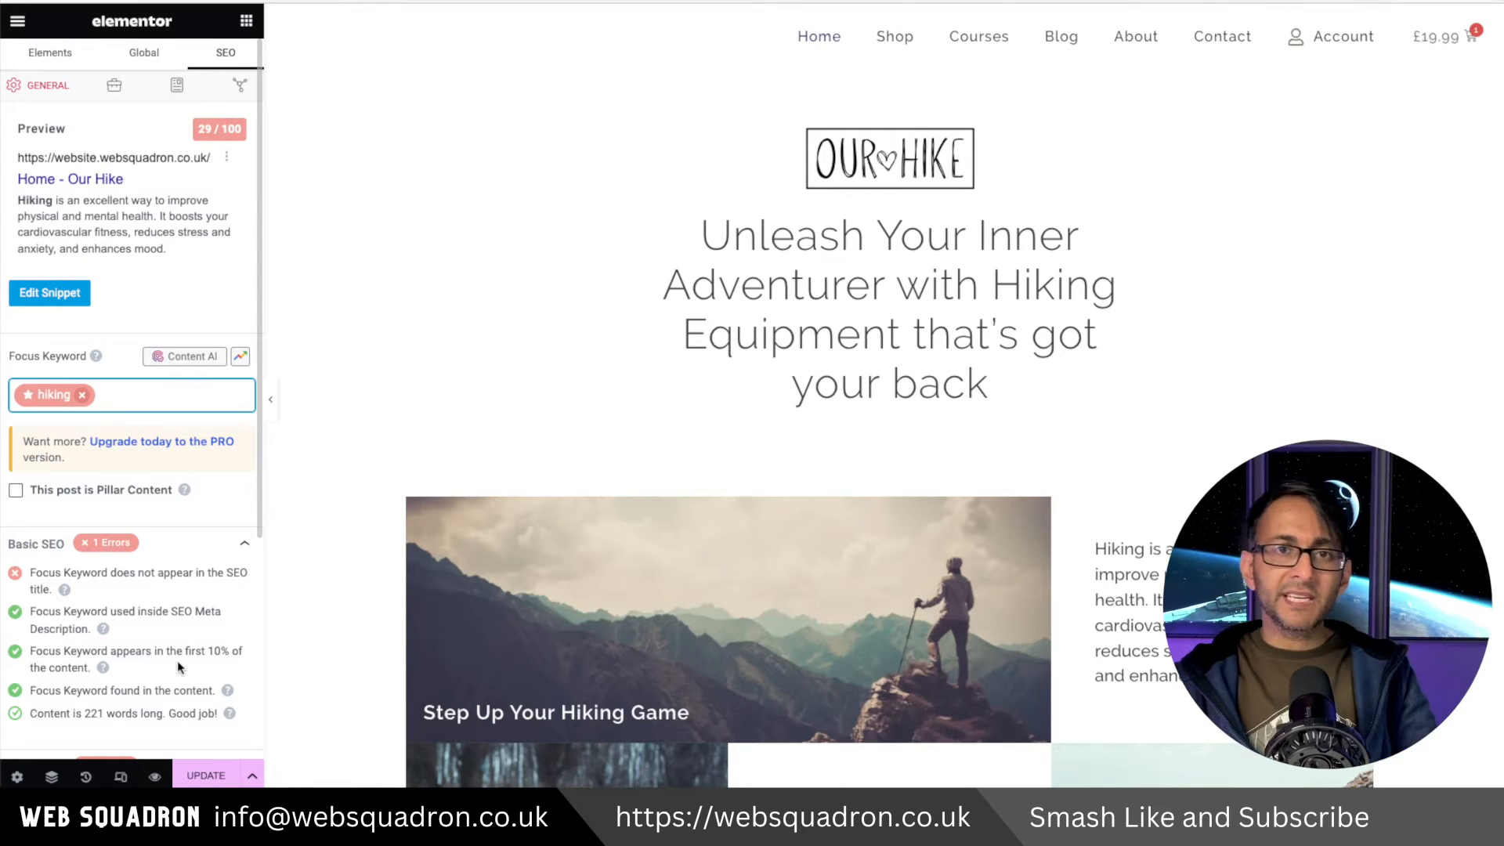
{"action": "left_click", "coordinate": [82, 395]}
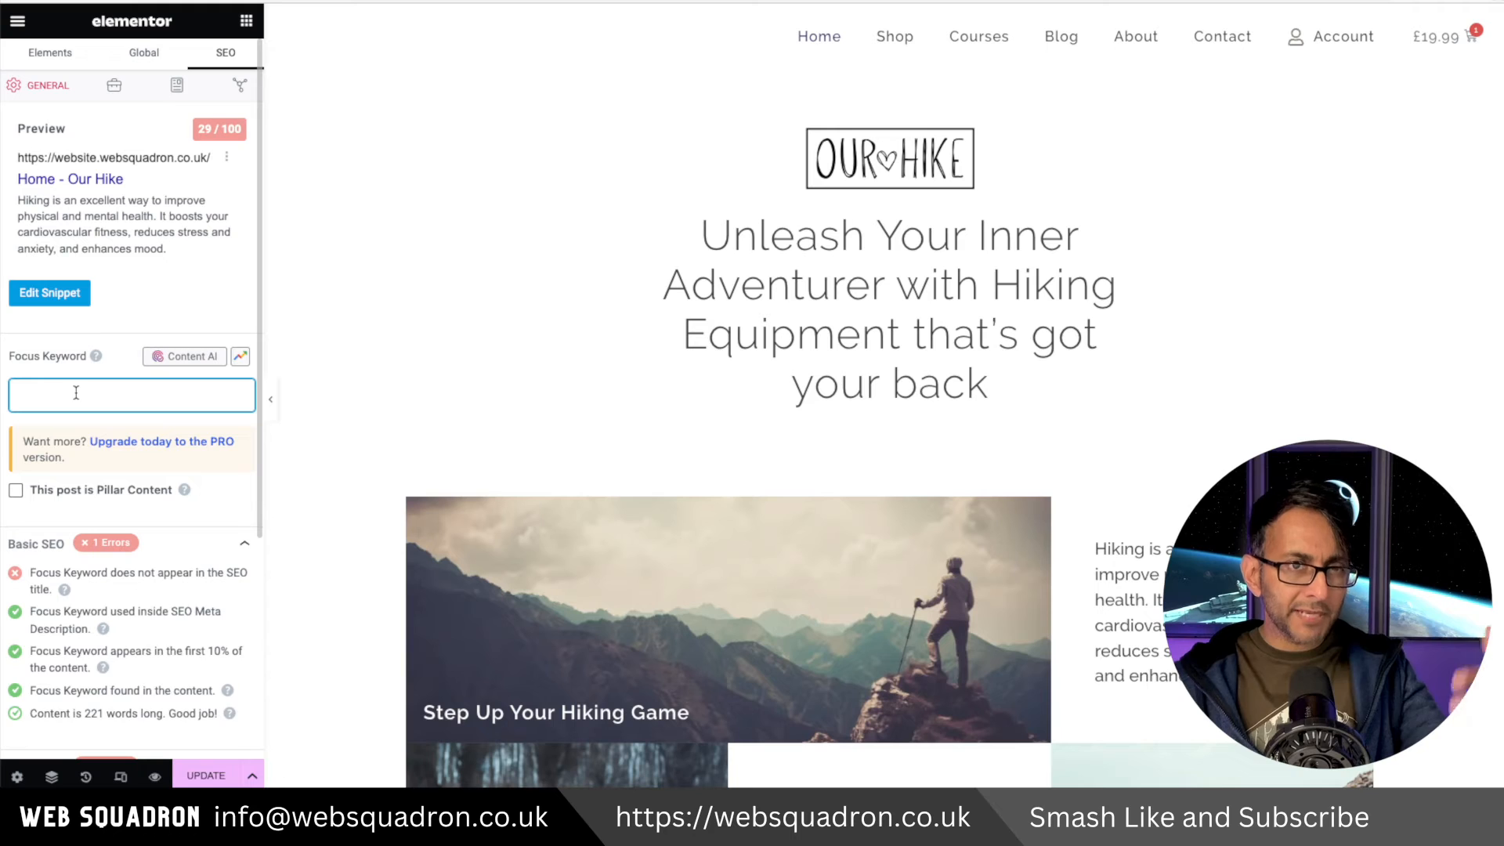
Research the keyword 'hiking equipment' with Rank Math's Content AI keyword tool.
{"action": "left_click", "coordinate": [197, 362]}
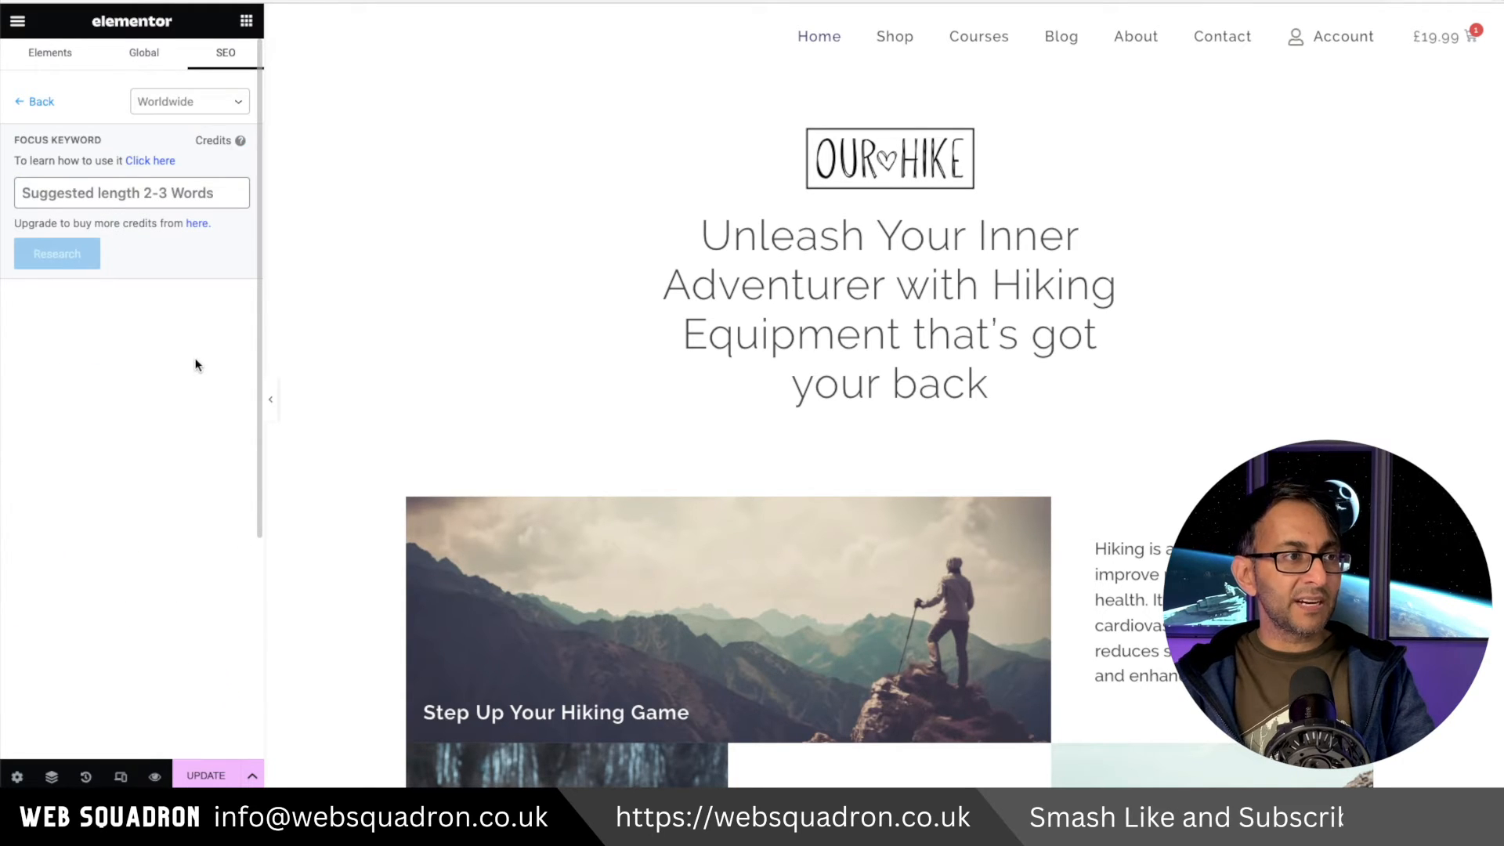
{"action": "type", "text": "hiking "}
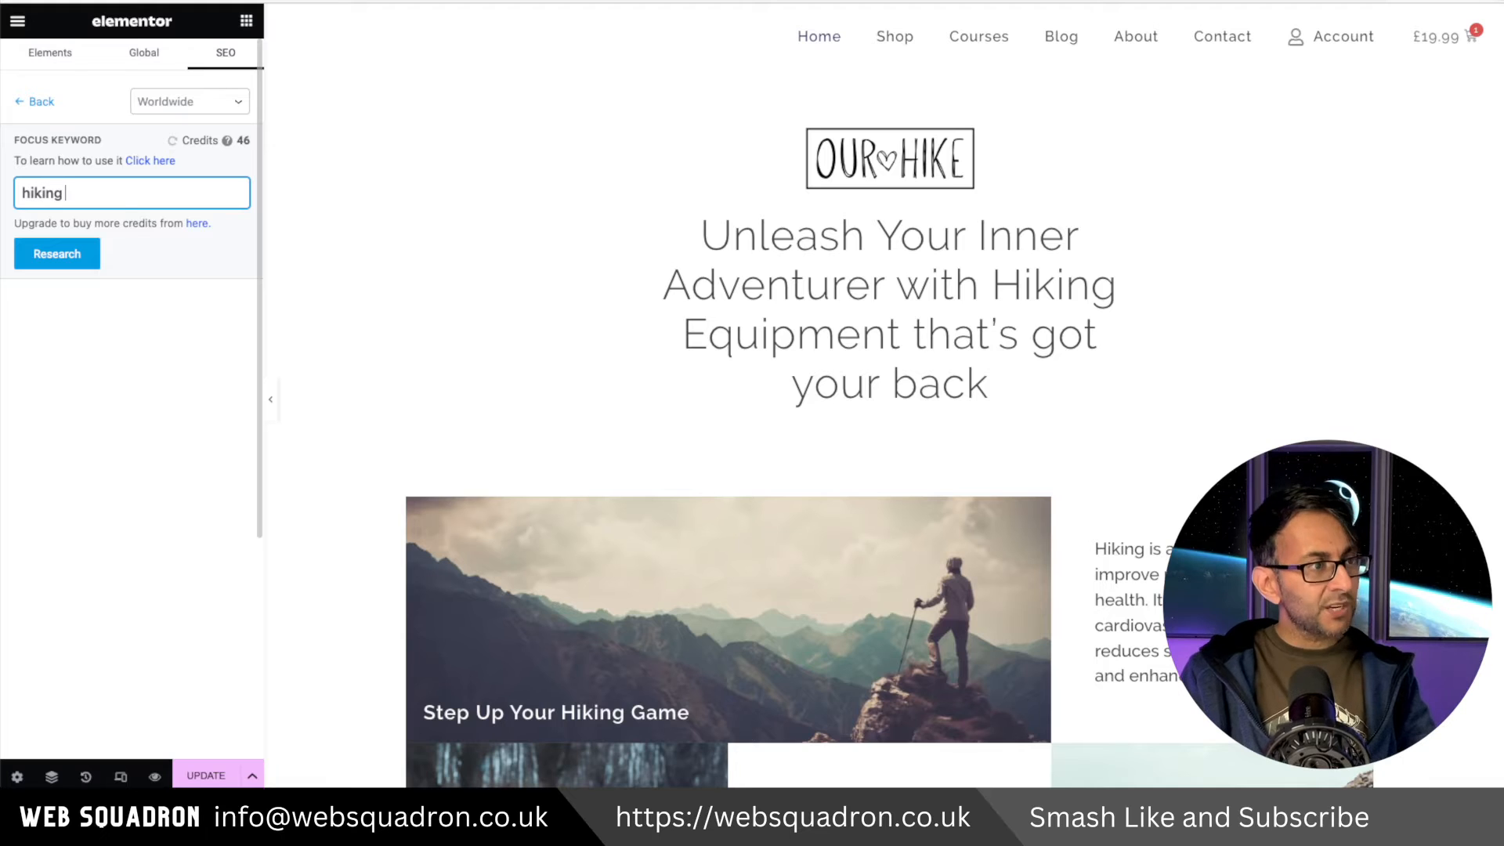
{"action": "type", "text": "equipment"}
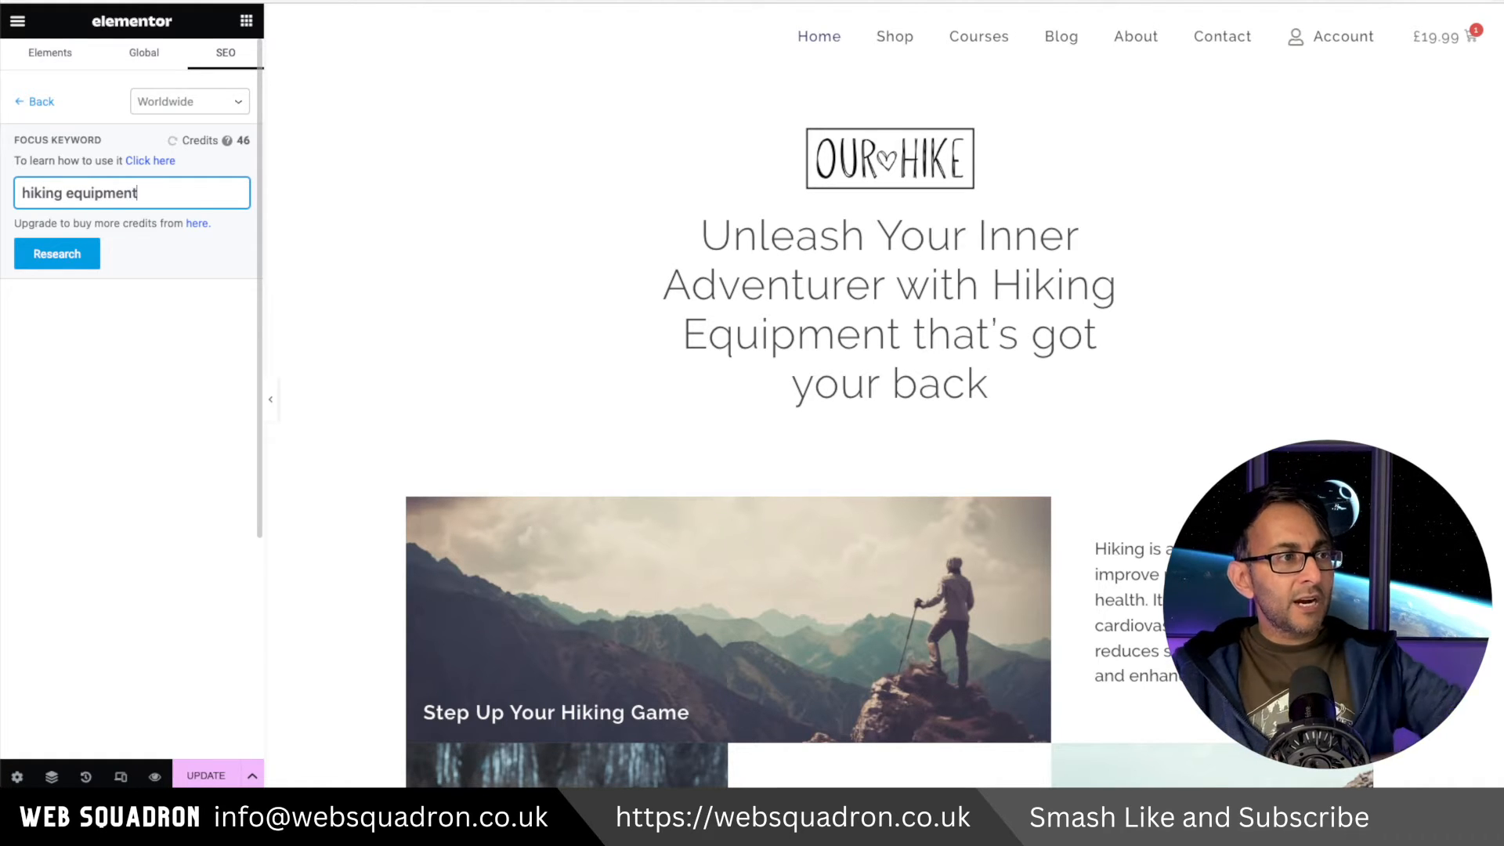
{"action": "left_click", "coordinate": [35, 249]}
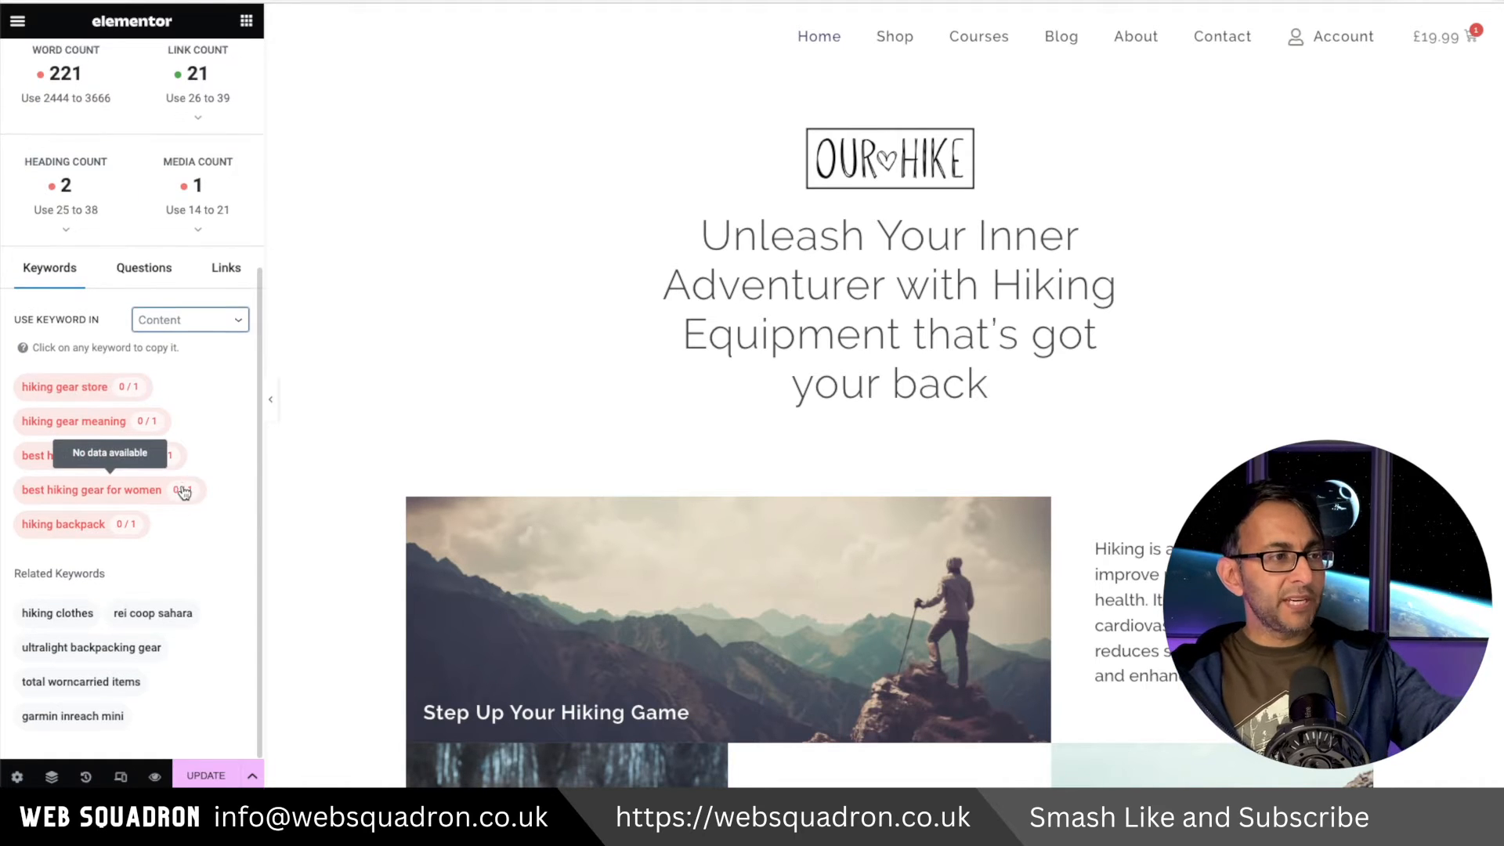
Show keyword suggestions for Headings and then SEO Title, and copy 'the best hiking gear'.
{"action": "scroll", "coordinate": [186, 486], "scroll_direction": "up", "scroll_amount": 1}
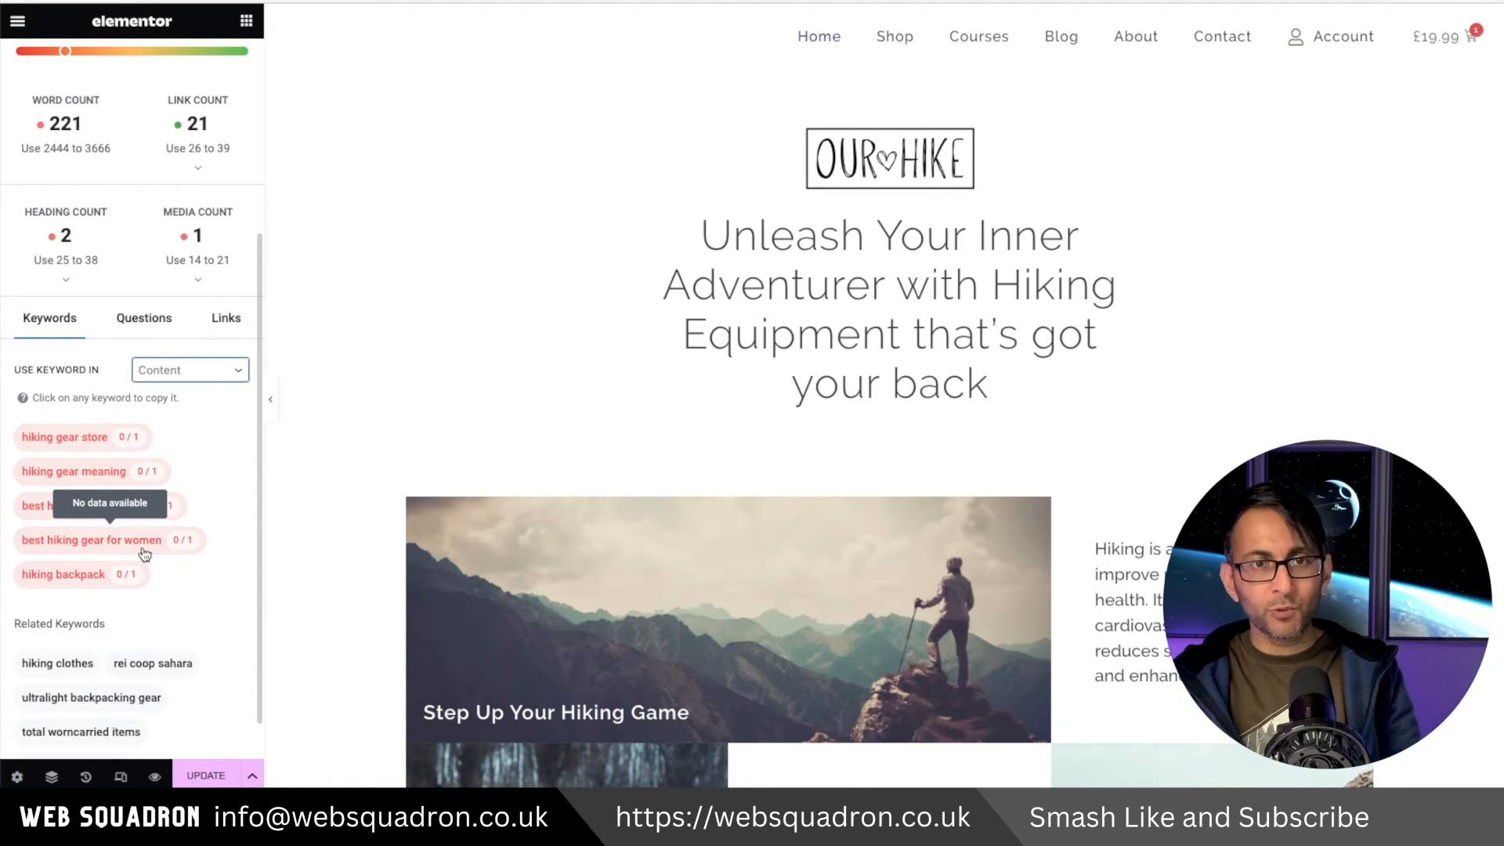
{"action": "left_click", "coordinate": [192, 371]}
{"action": "left_click", "coordinate": [194, 383]}
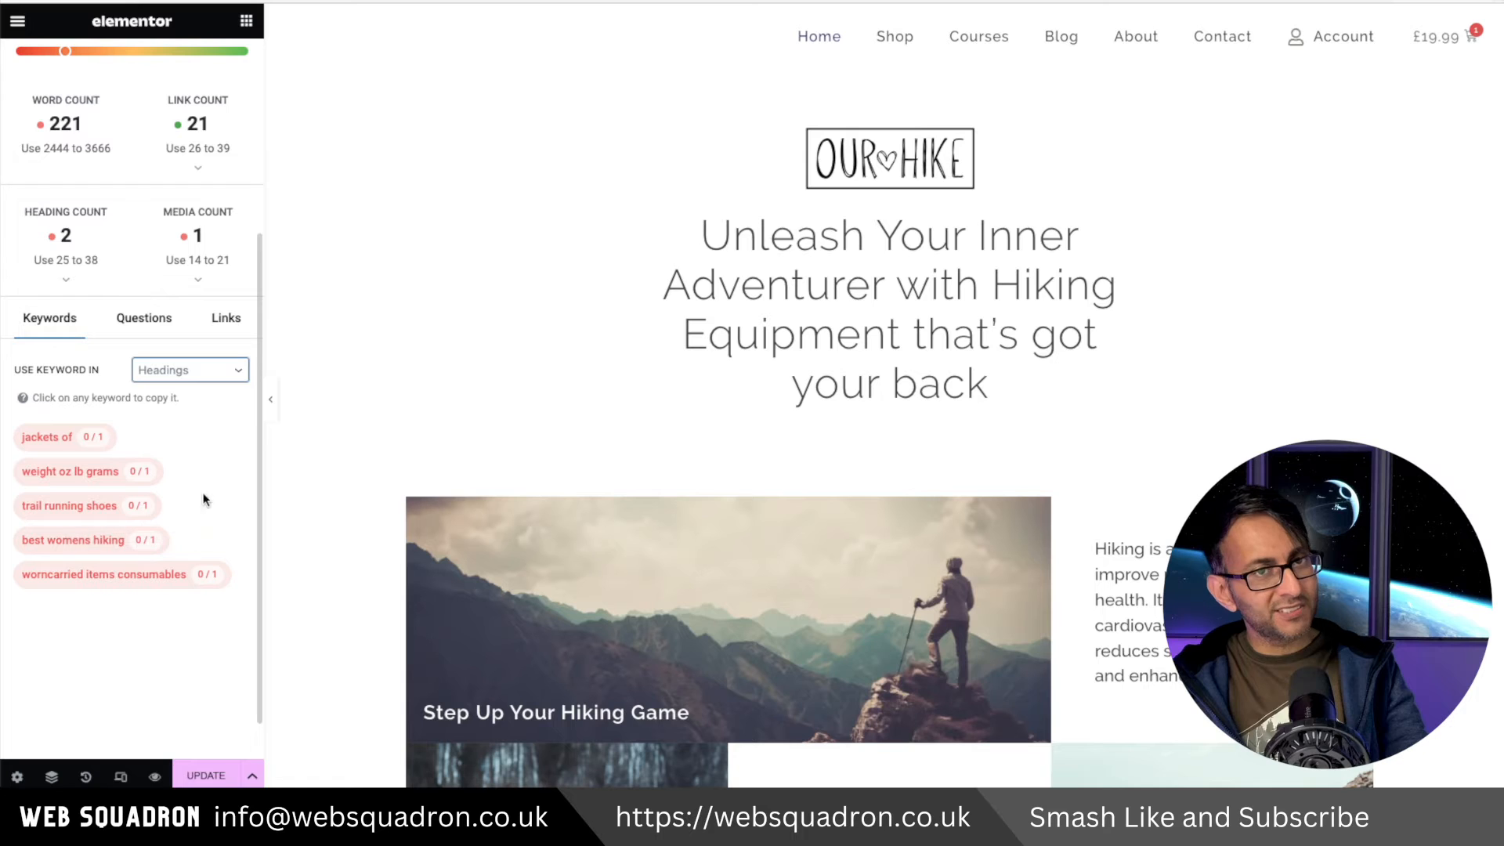
{"action": "left_click", "coordinate": [214, 383]}
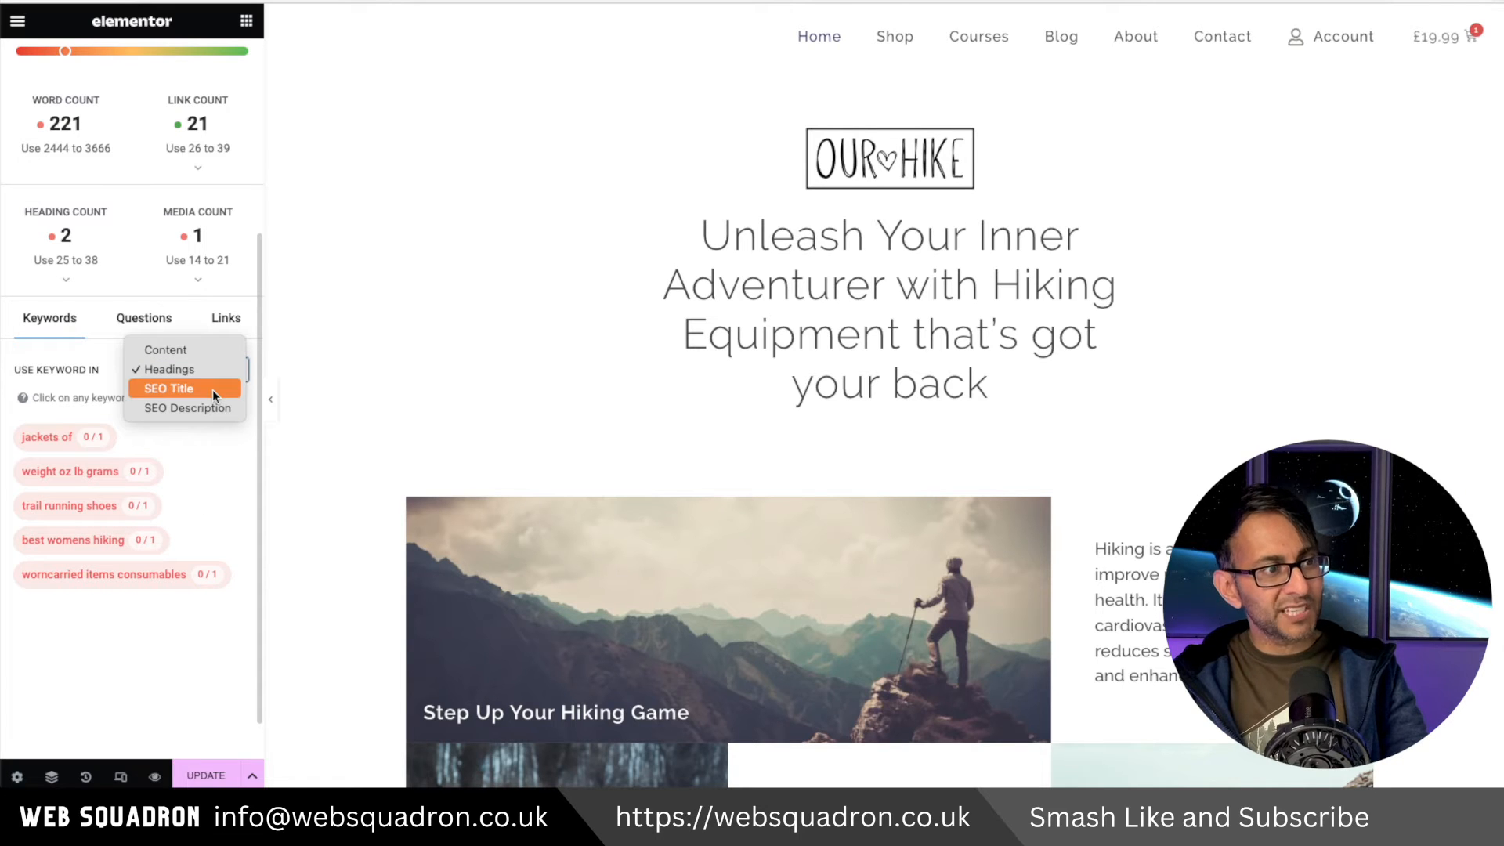
{"action": "left_click", "coordinate": [213, 388]}
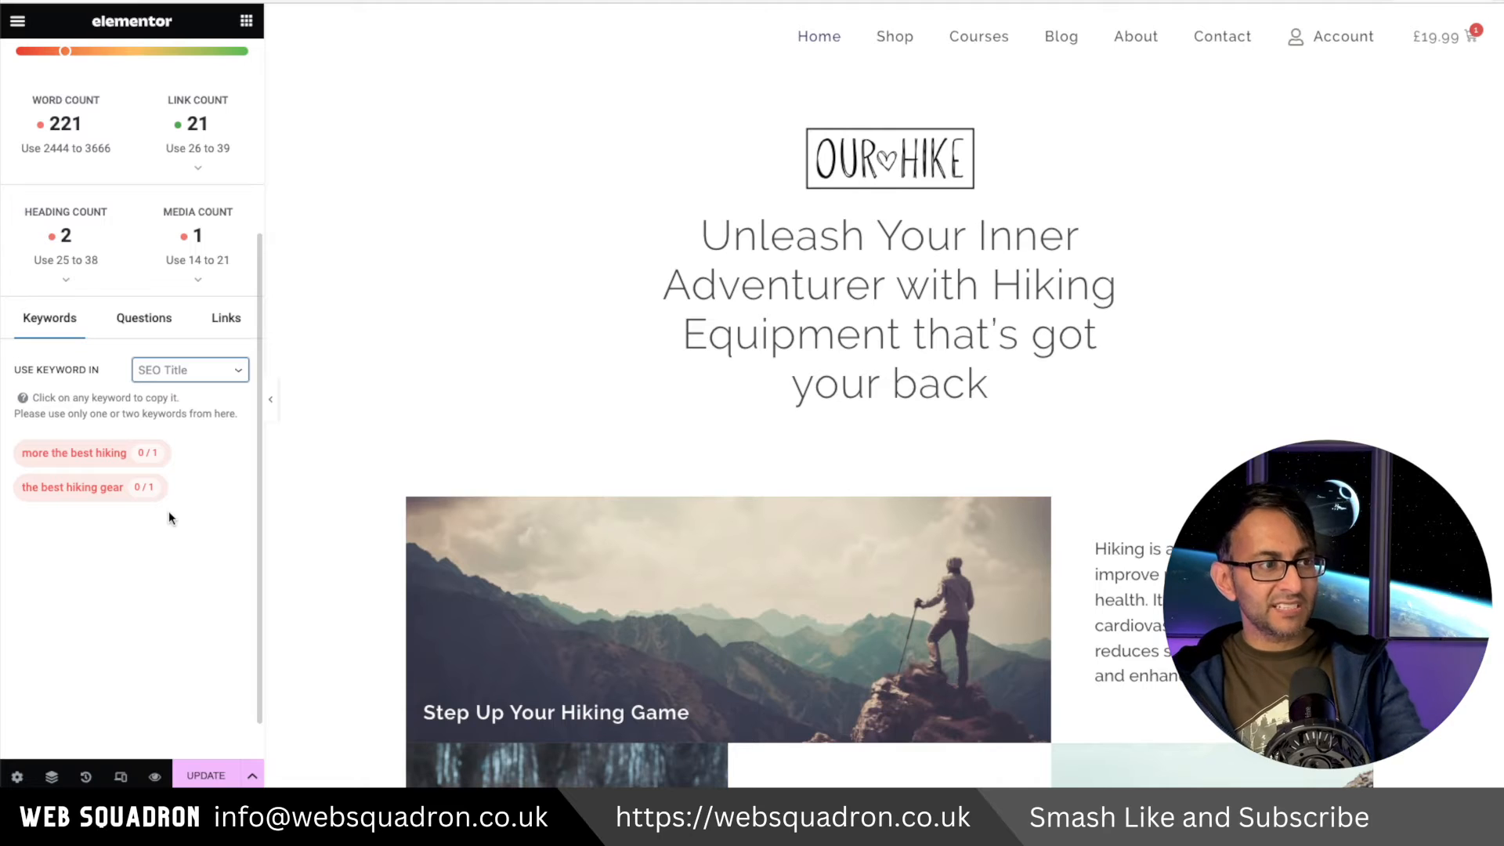
{"action": "left_click", "coordinate": [99, 496]}
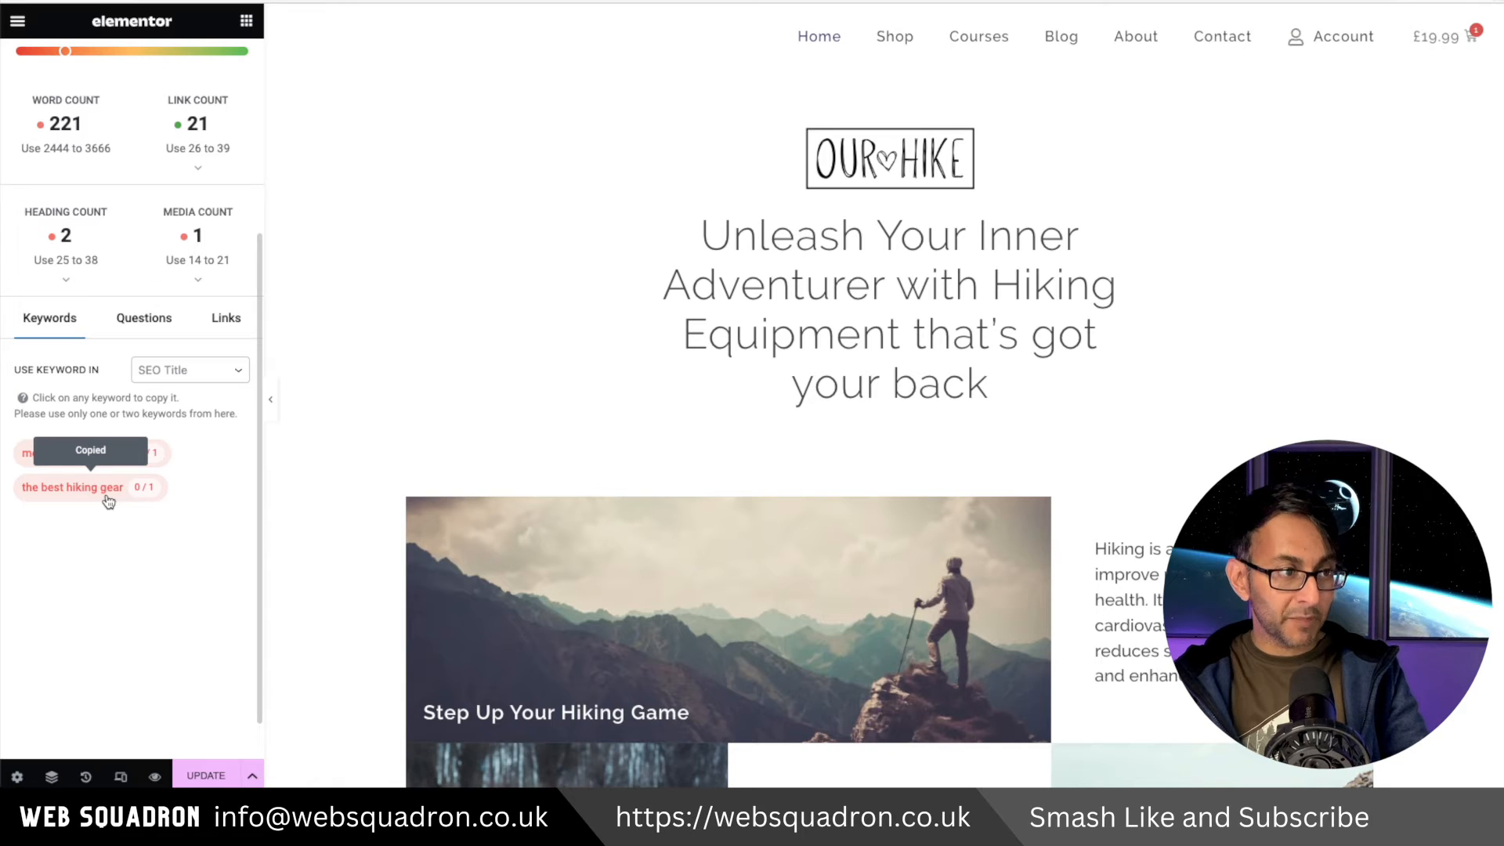
Browse the keyword suggestions for SEO Description, SEO Title and Content.
{"action": "left_click", "coordinate": [223, 375]}
{"action": "left_click", "coordinate": [216, 389]}
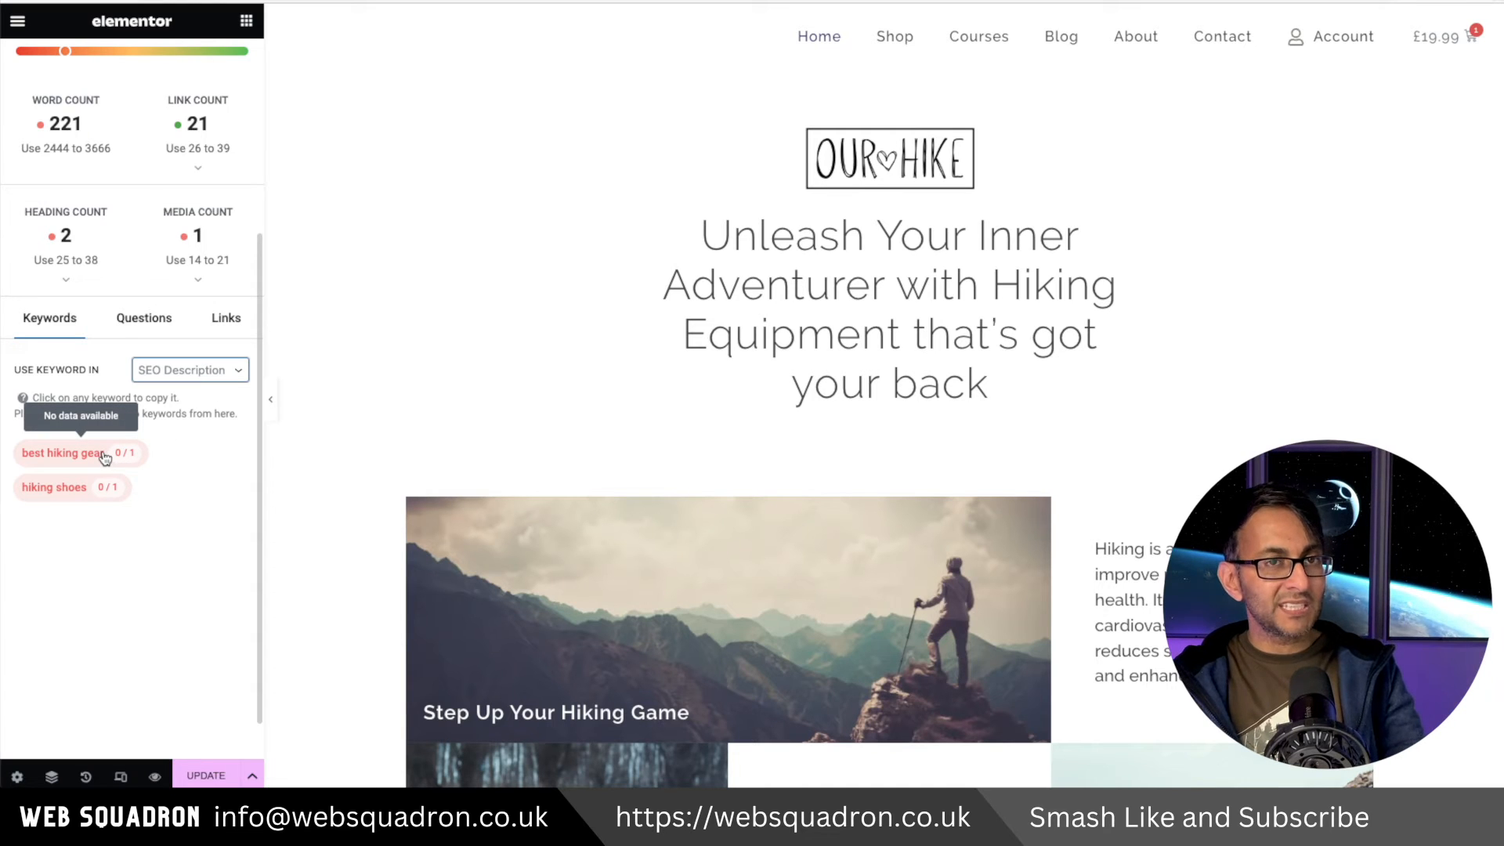
{"action": "left_click", "coordinate": [176, 371]}
{"action": "left_click", "coordinate": [186, 348]}
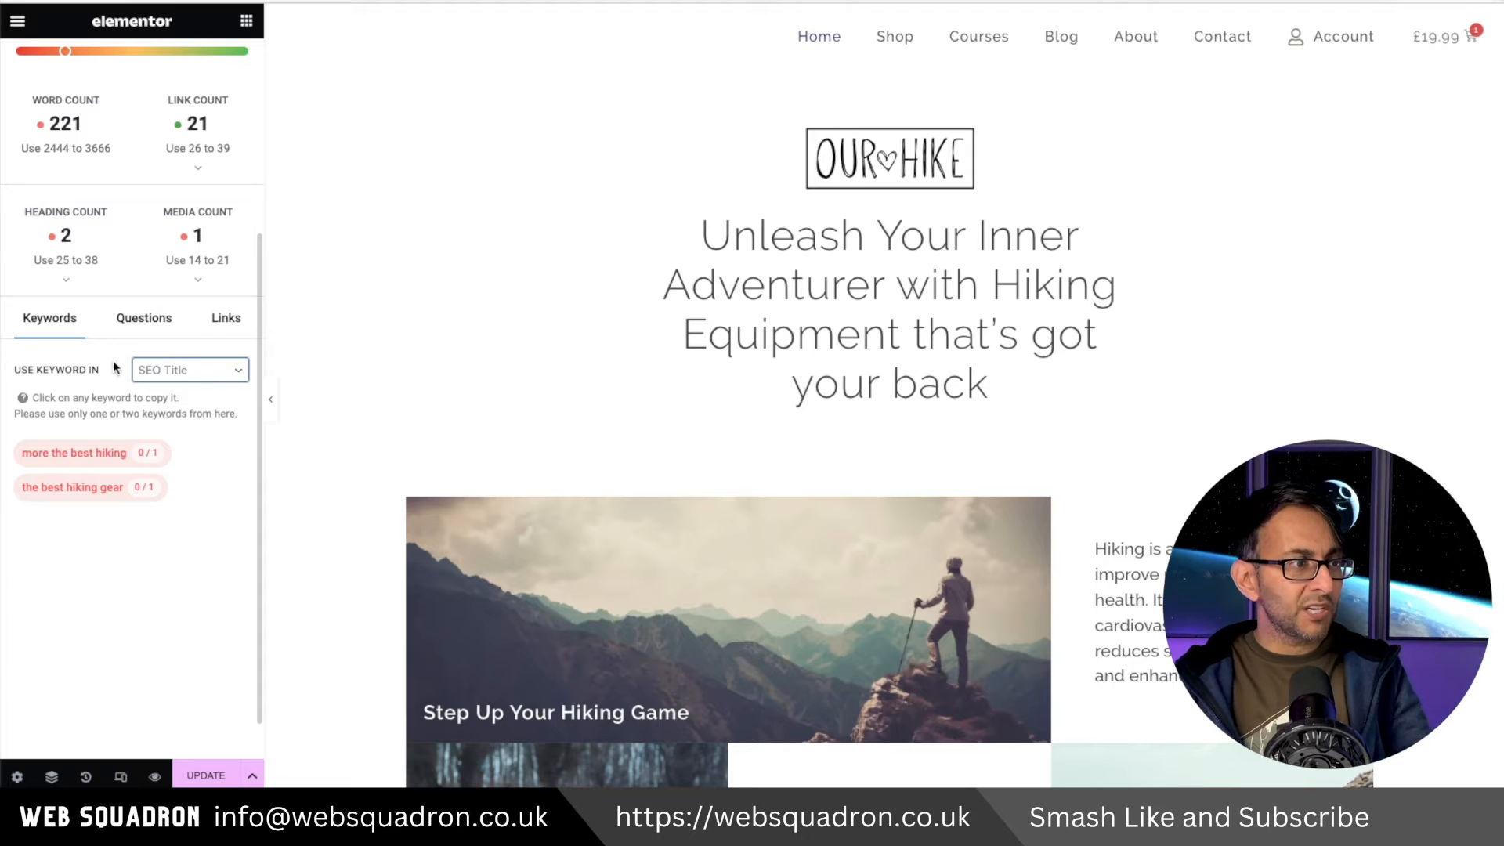
{"action": "left_click", "coordinate": [199, 373]}
{"action": "left_click", "coordinate": [191, 332]}
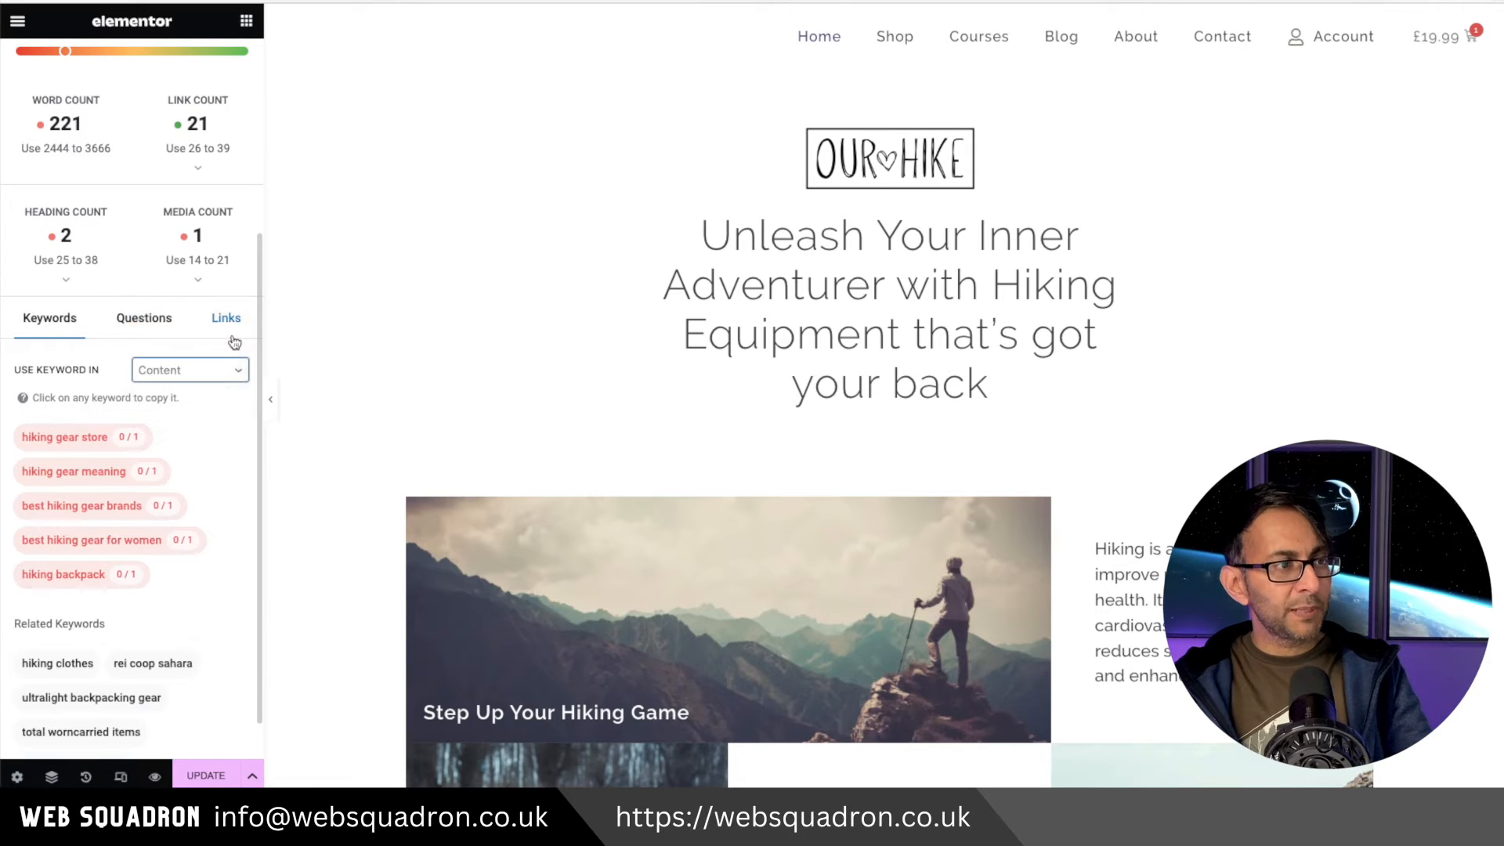
{"action": "scroll", "coordinate": [161, 548], "scroll_direction": "down", "scroll_amount": 1}
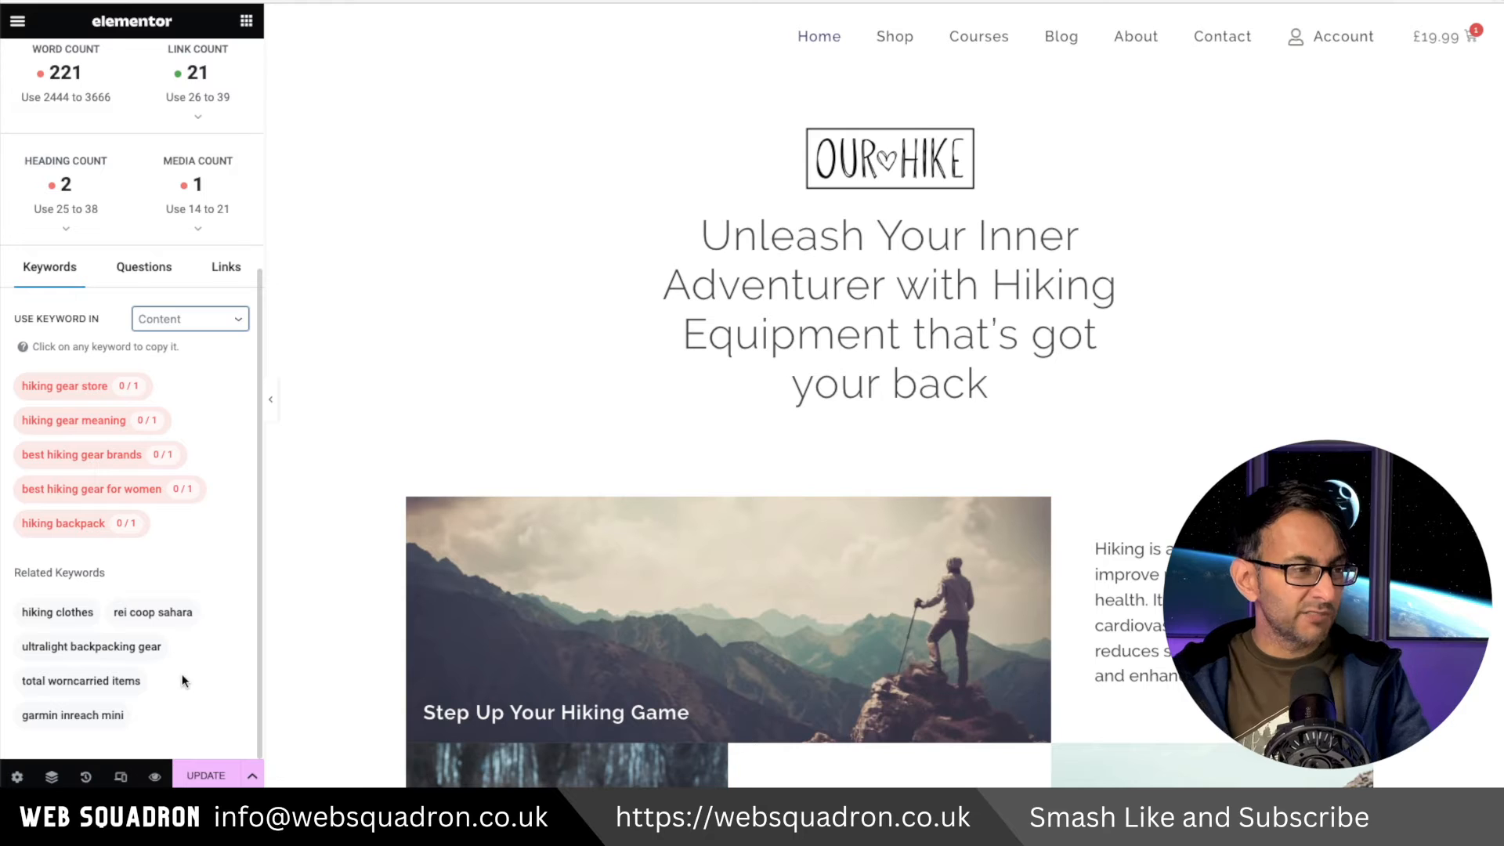
Review the related questions suggested for the researched keyword.
{"action": "left_click", "coordinate": [153, 280]}
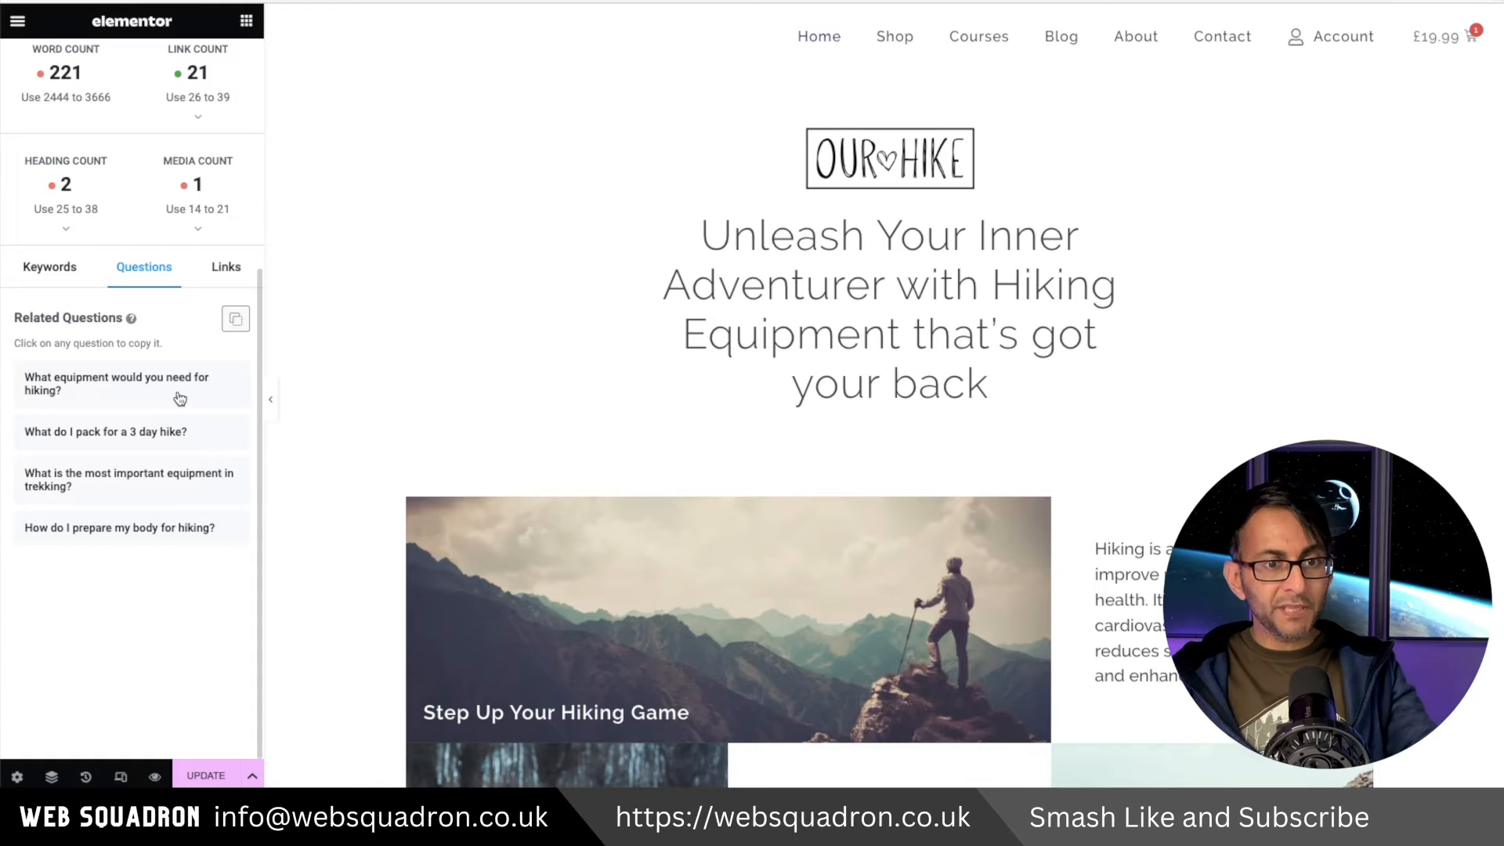
{"action": "scroll", "coordinate": [900, 502], "scroll_direction": "down", "scroll_amount": 8}
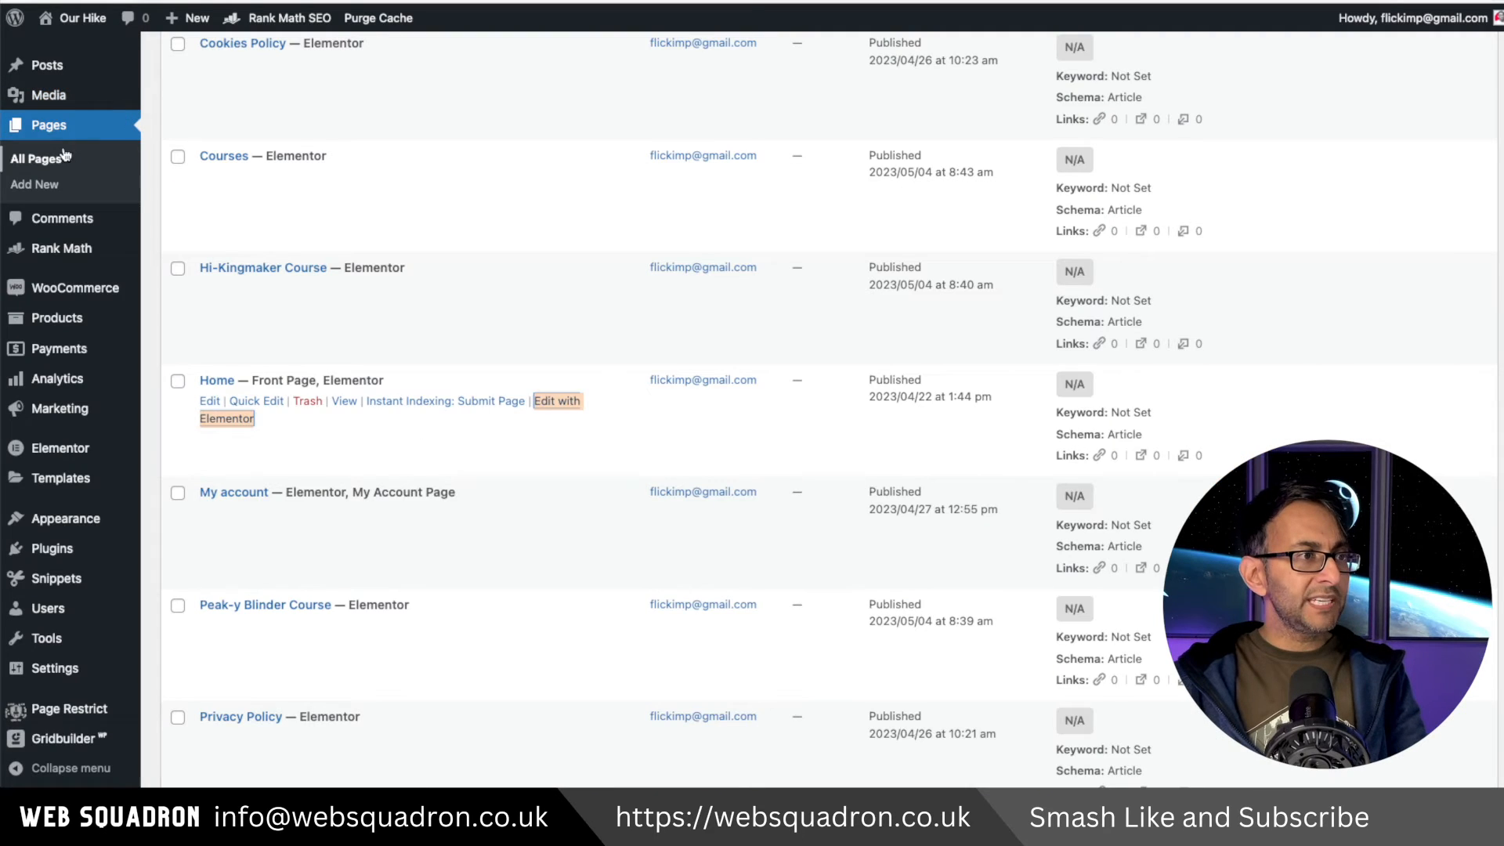
{"action": "scroll", "coordinate": [66, 155], "scroll_direction": "up", "scroll_amount": 3}
{"action": "left_click", "coordinate": [47, 94]}
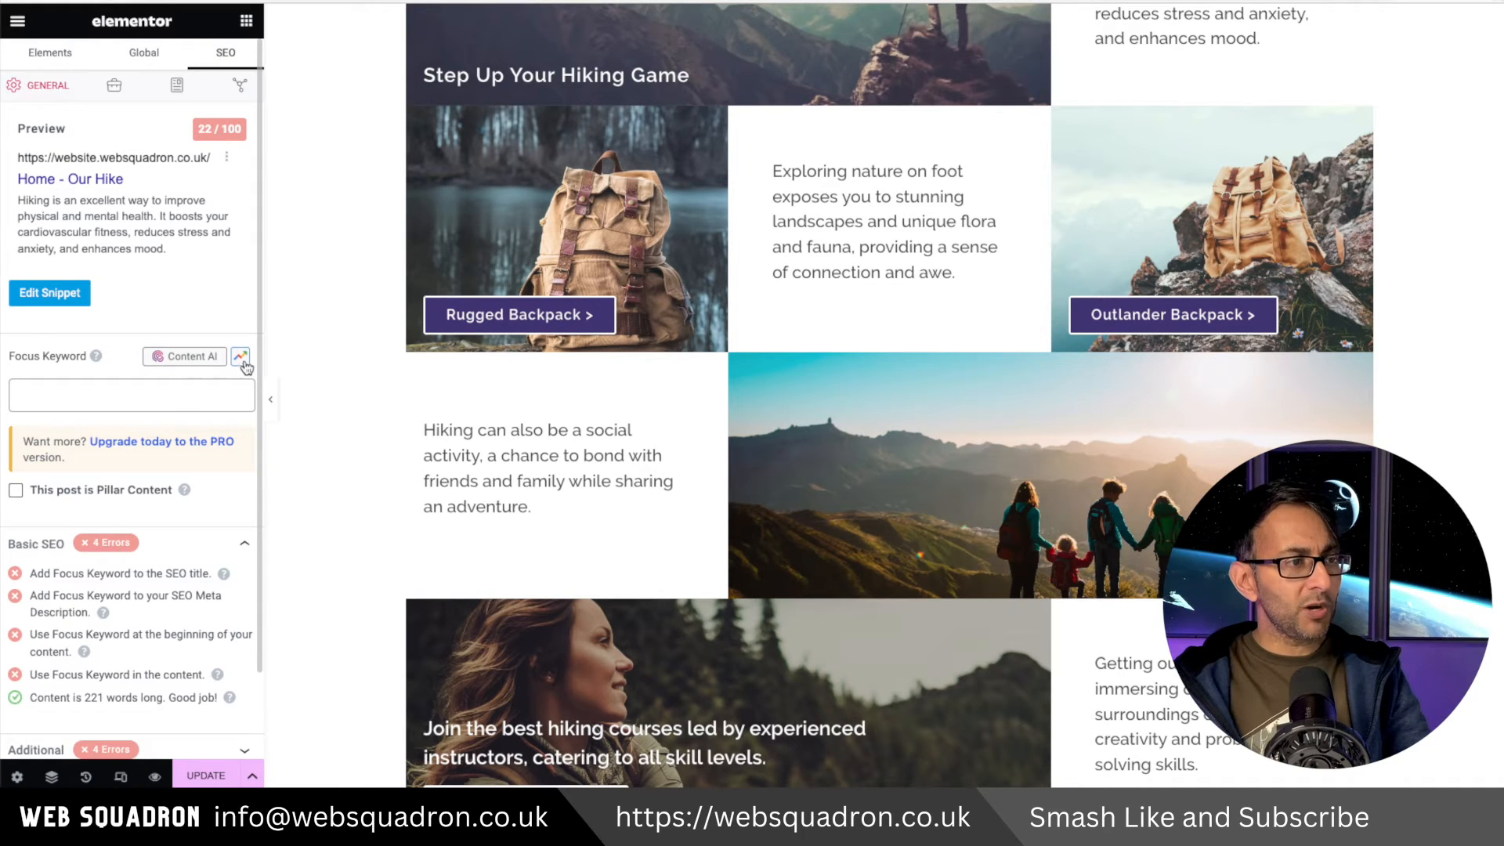
Enter focus keywords Hiking, hiking equipment, hiking courses and hiking trails near me for the Home page.
{"action": "left_click", "coordinate": [172, 400]}
{"action": "type", "text": "Hiking near"}
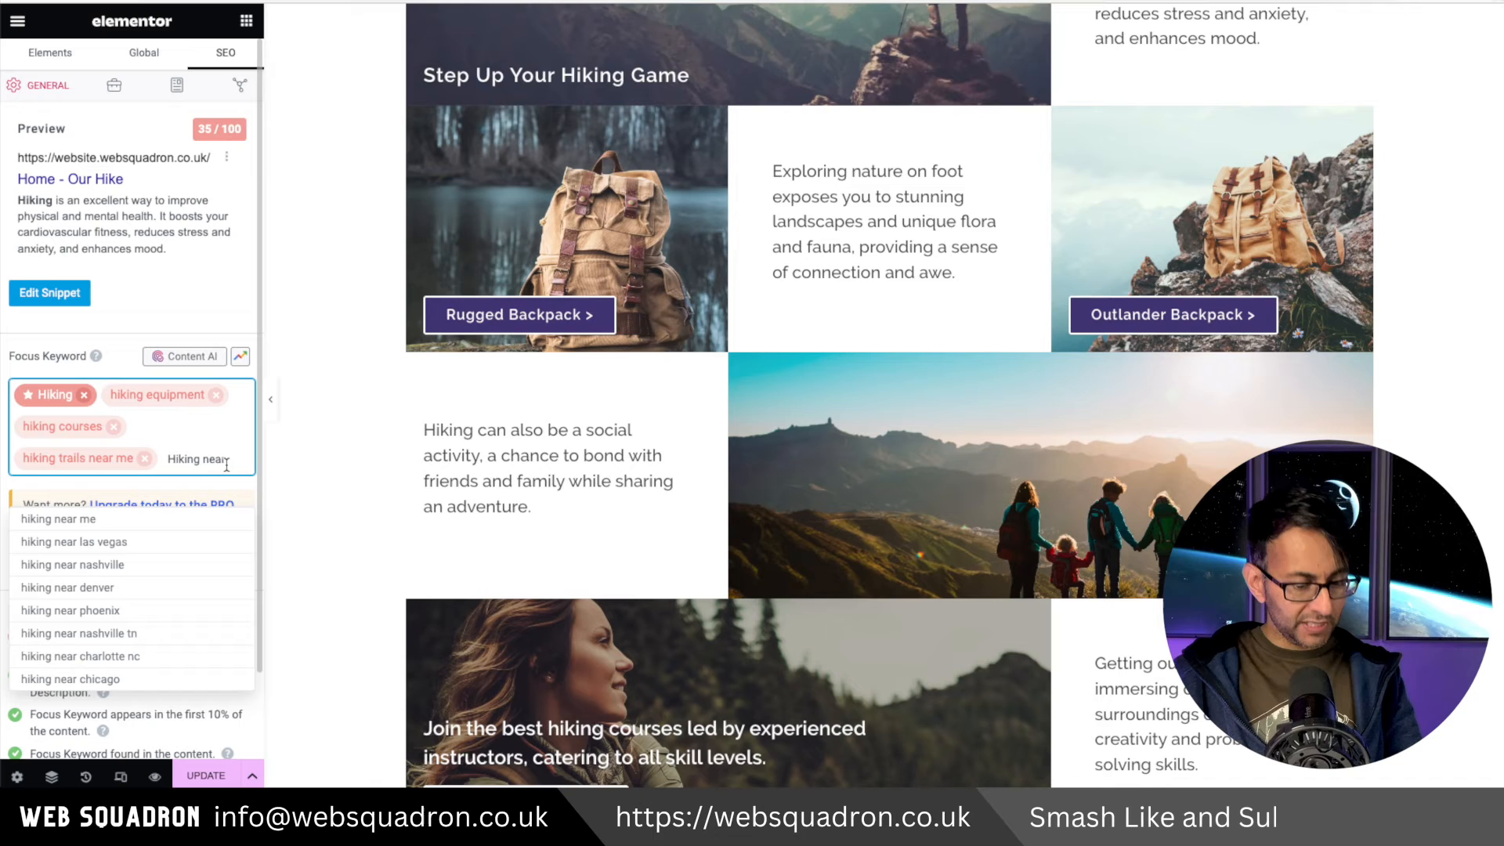
{"action": "type", "text": "me"}
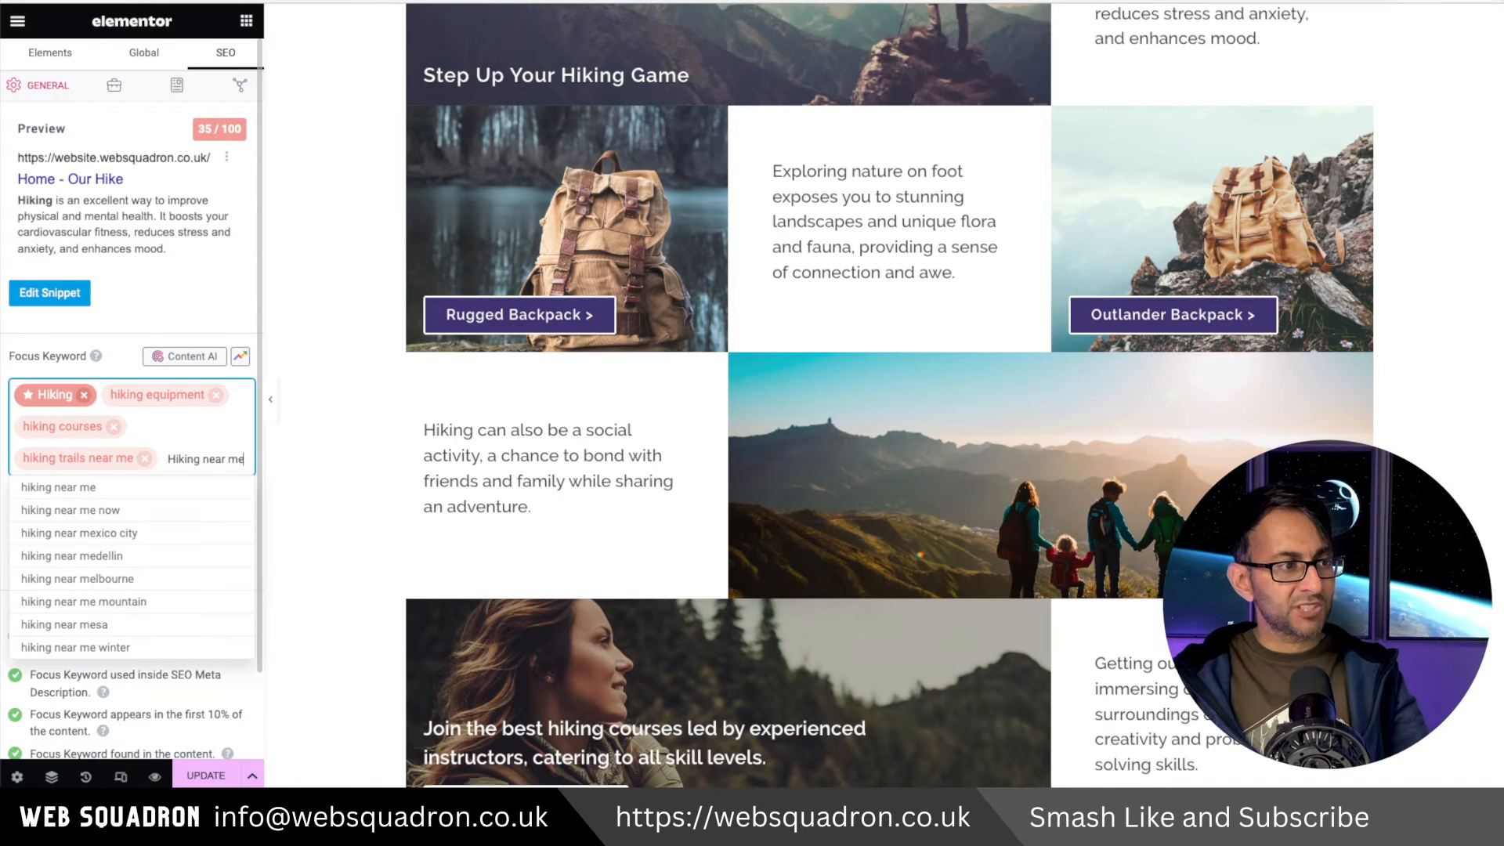
{"action": "key", "text": "BackSpace"}
{"action": "key", "text": "BackSpace"}
{"action": "key", "text": "BackSpace"}
{"action": "key", "text": "BackSpace"}
{"action": "key", "text": "BackSpace"}
{"action": "key", "text": "BackSpace"}
{"action": "key", "text": "BackSpace"}
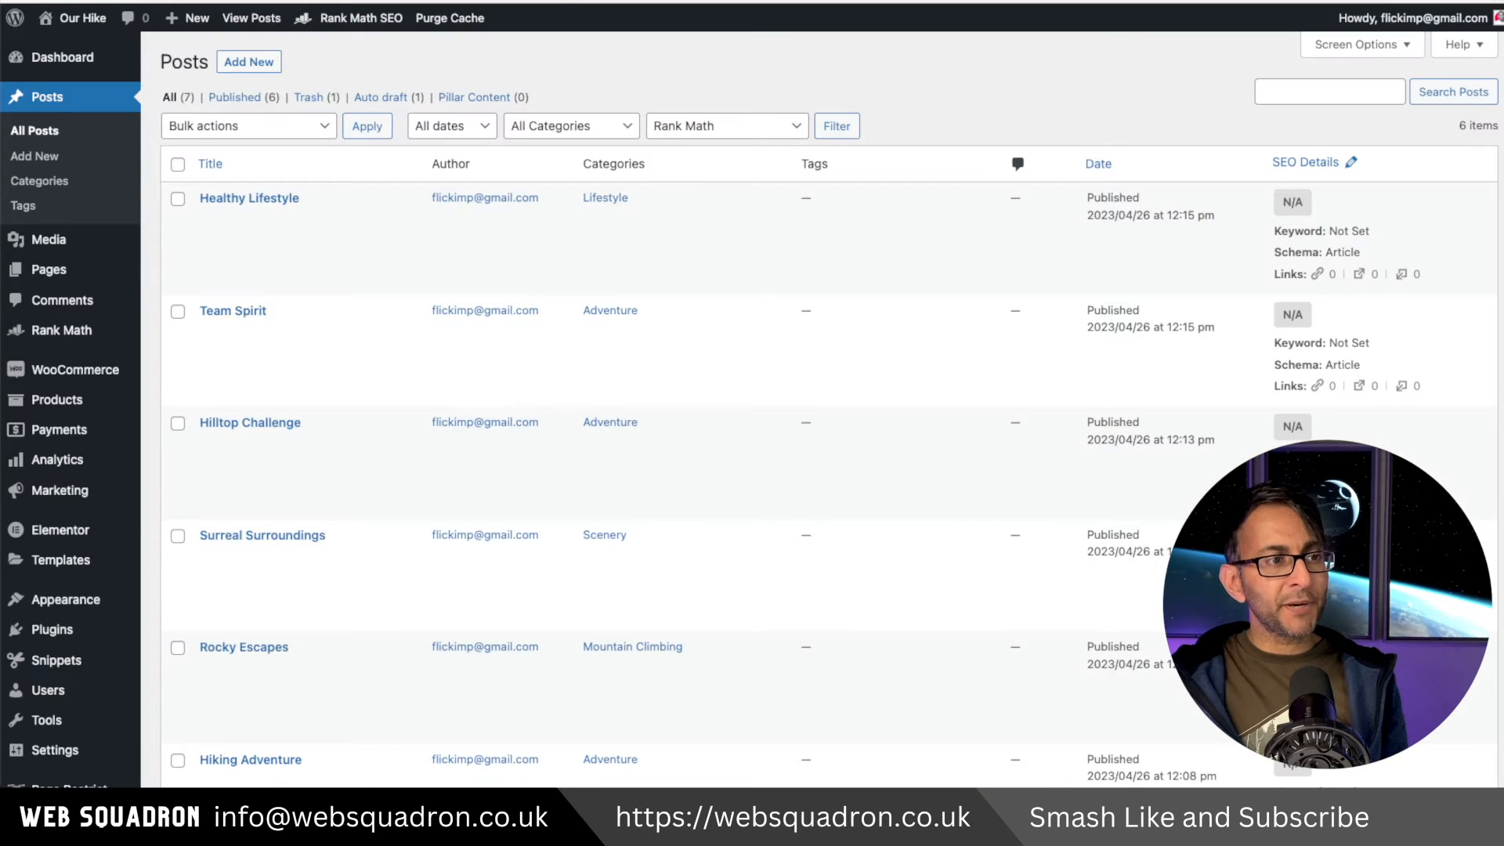
Edit the snippet: set the SEO title to 'The Best Hiking Gear - Crush 1000s of Miles with ease' and paste the new meta description.
{"action": "mouse_move", "coordinate": [221, 333]}
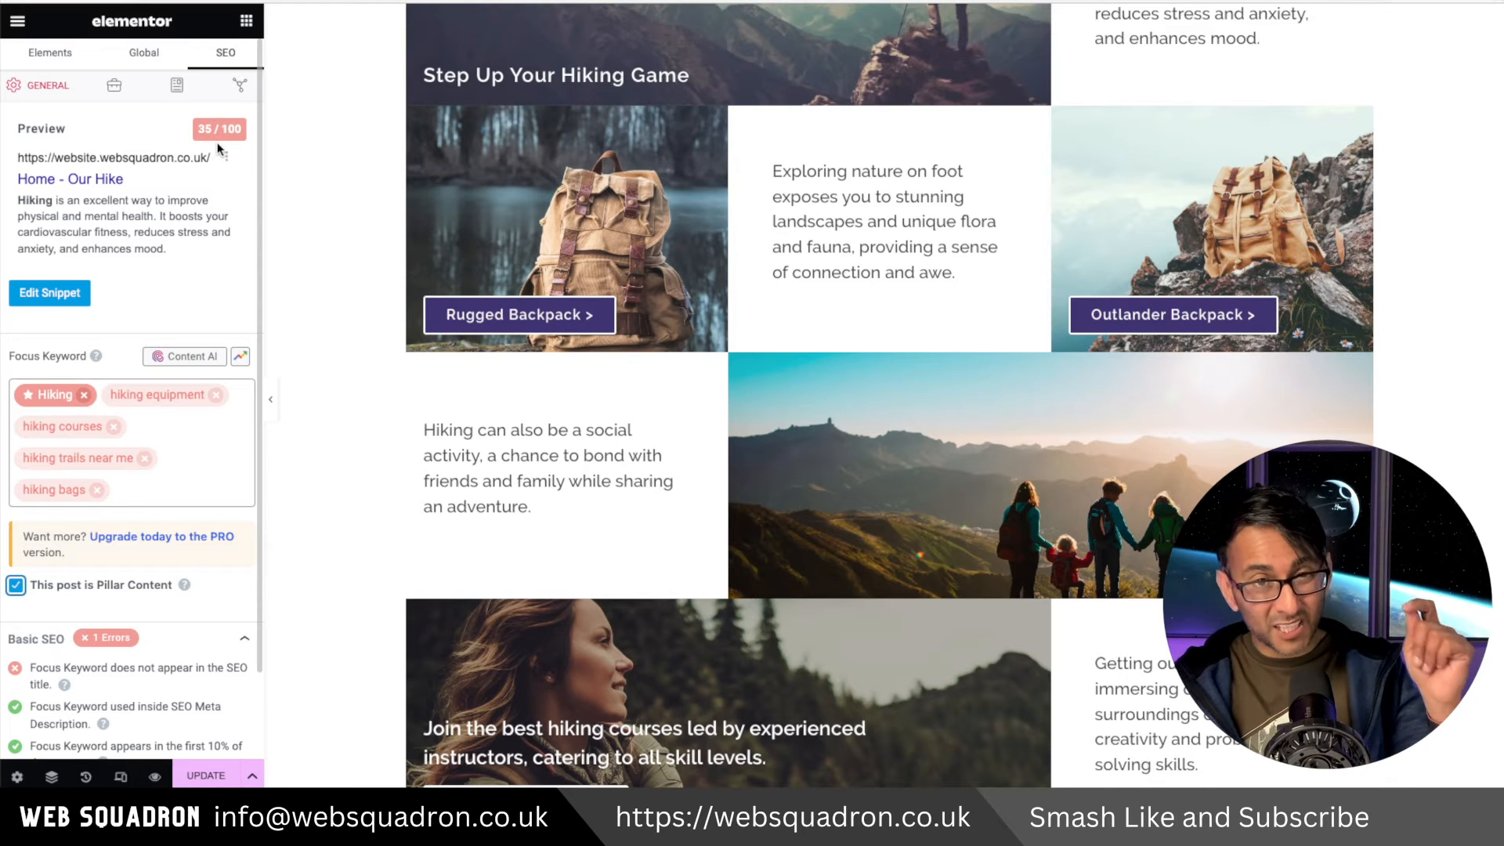
{"action": "left_click", "coordinate": [67, 300]}
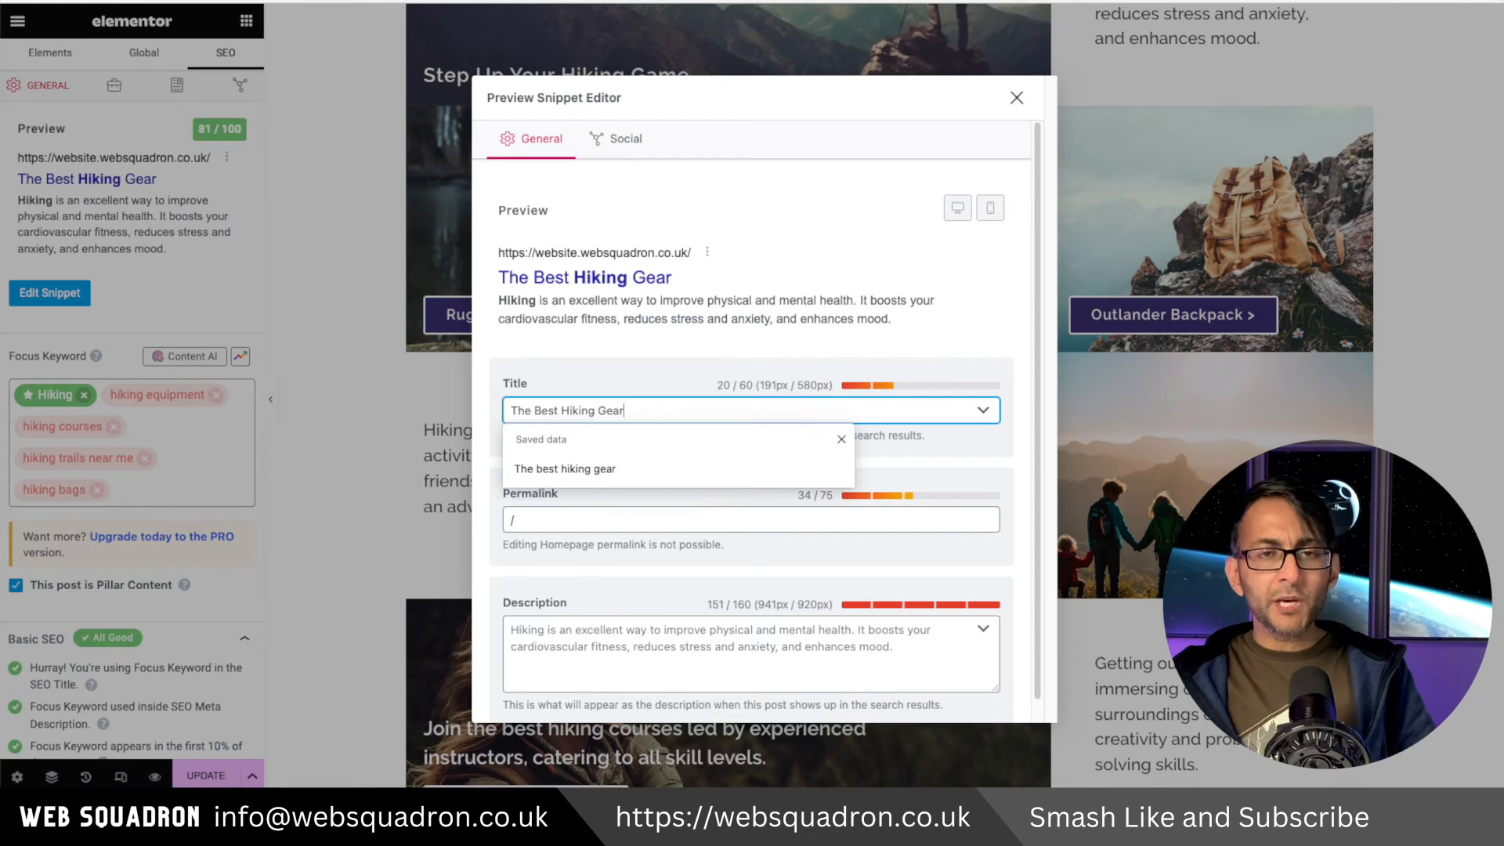
{"action": "key", "text": "Escape"}
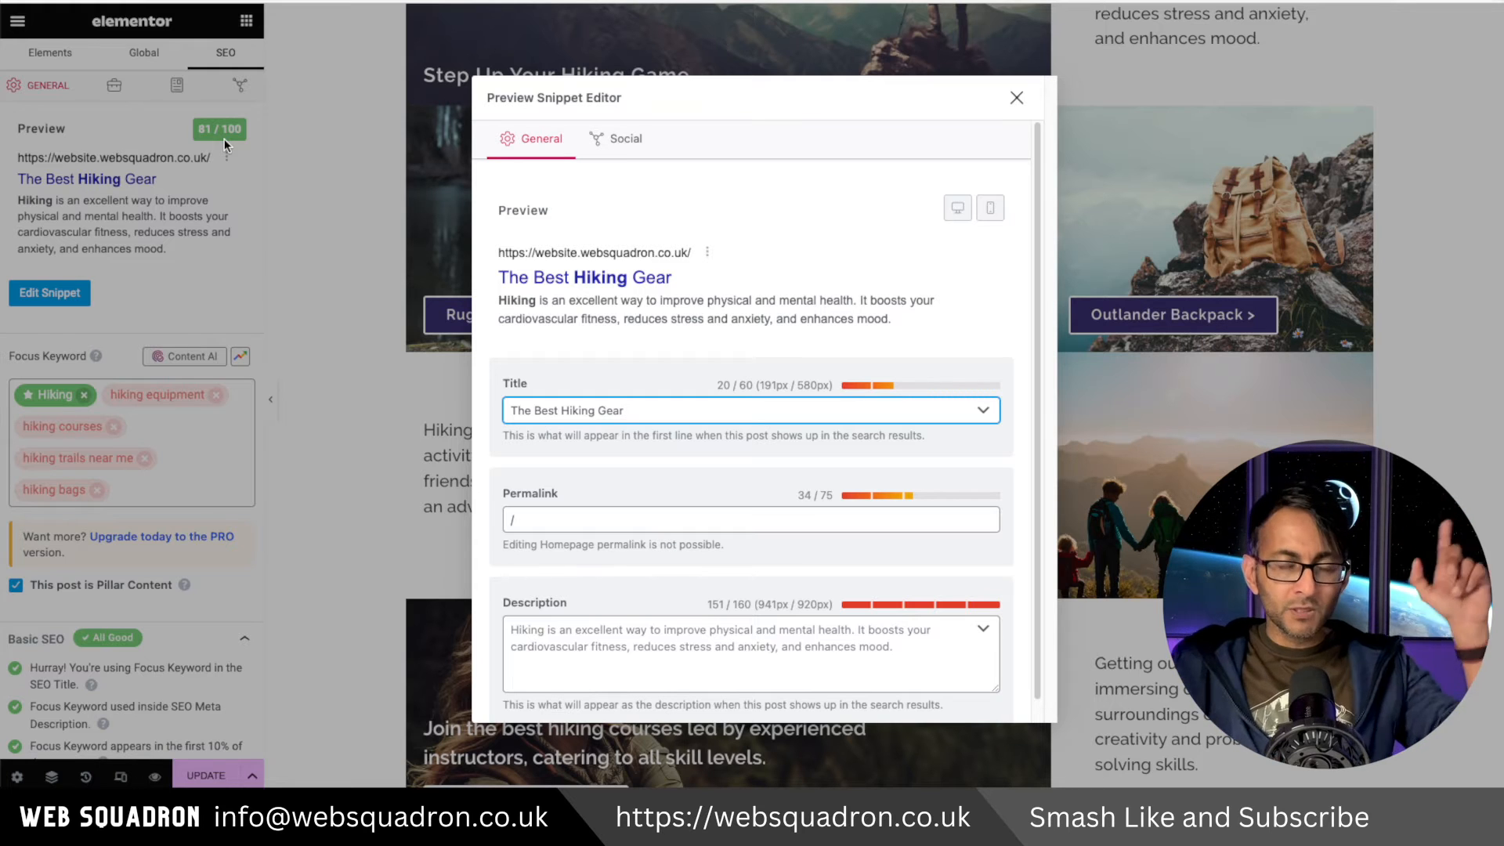
{"action": "type", "text": "- Crush 1000s of Miles with ease"}
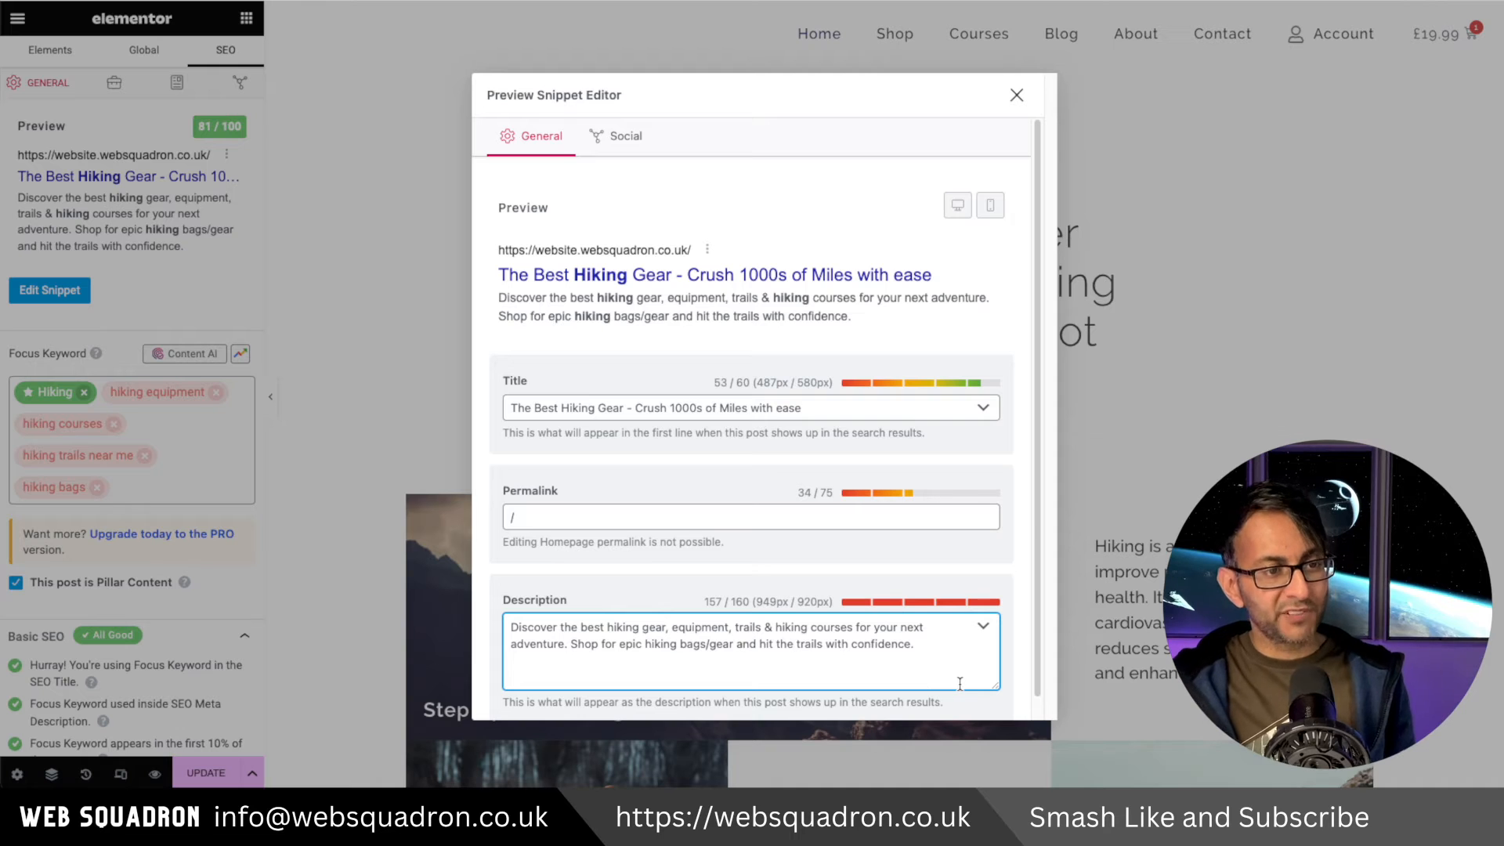
{"action": "left_click", "coordinate": [1016, 96]}
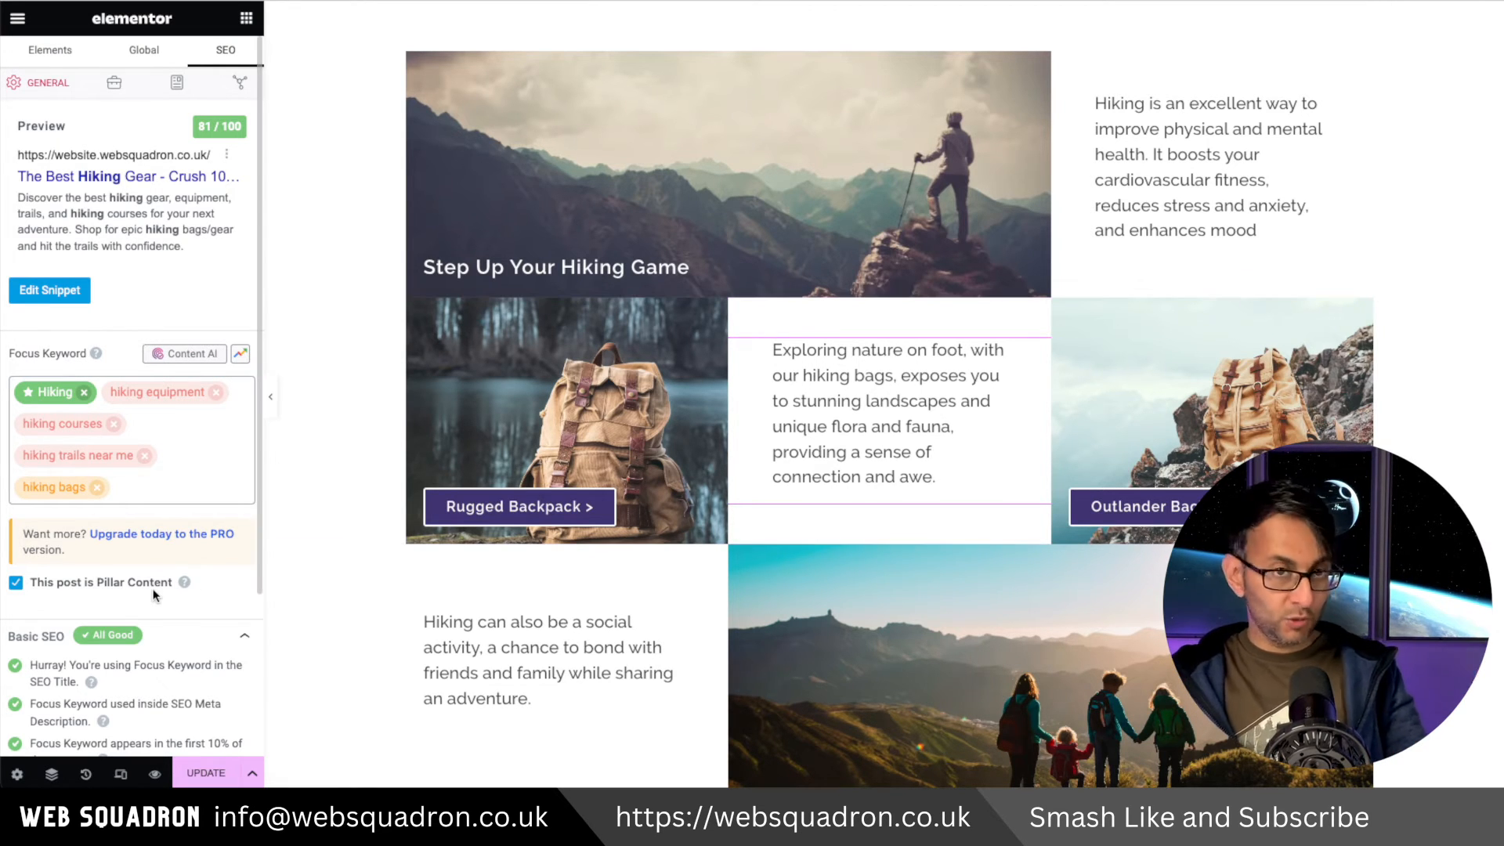
{"action": "scroll", "coordinate": [154, 591], "scroll_direction": "down", "scroll_amount": 3}
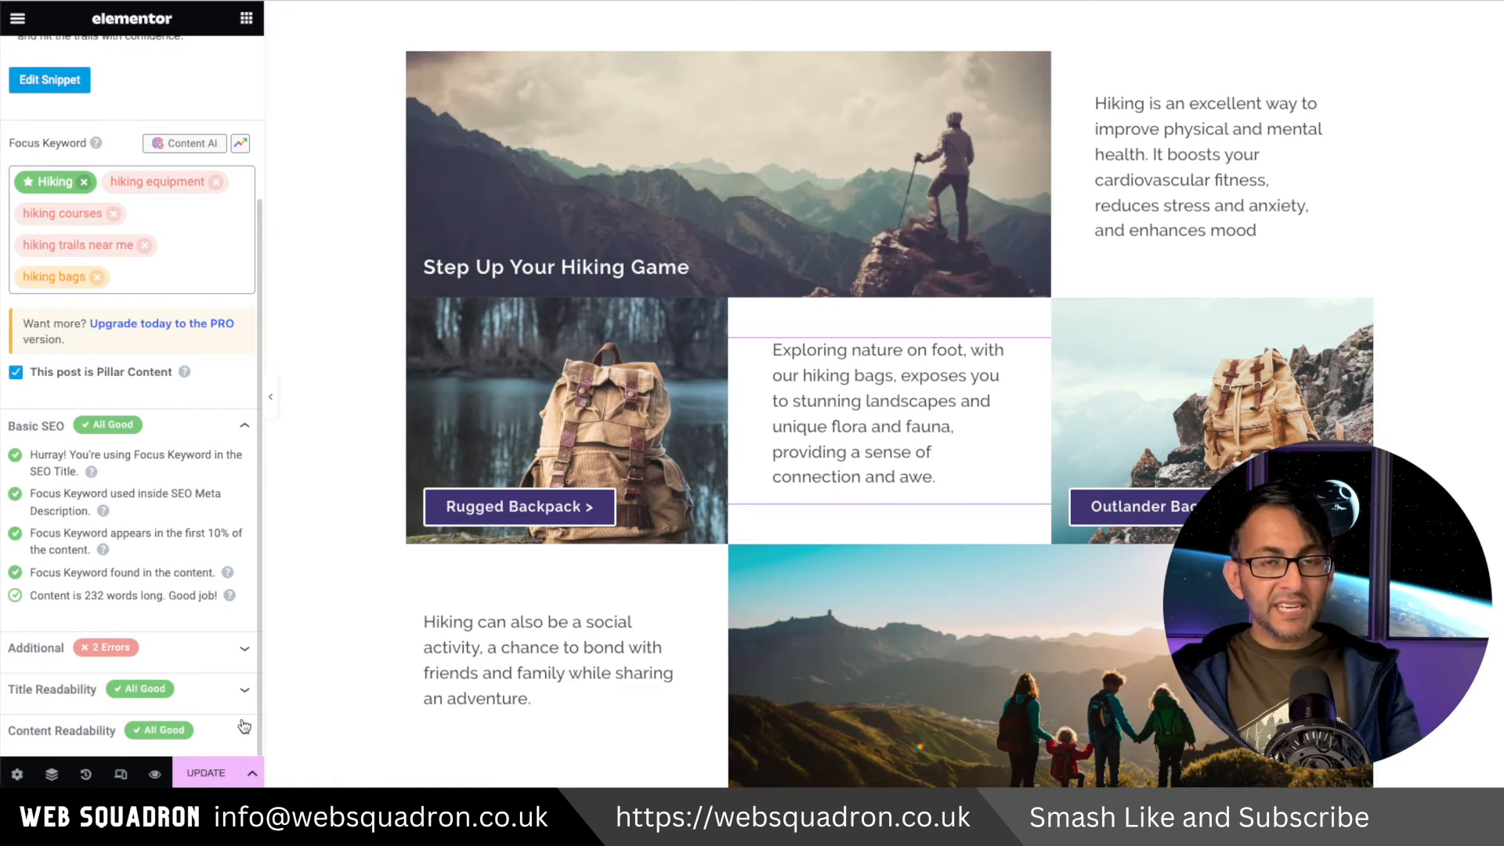
{"action": "scroll", "coordinate": [210, 676], "scroll_direction": "up", "scroll_amount": 2}
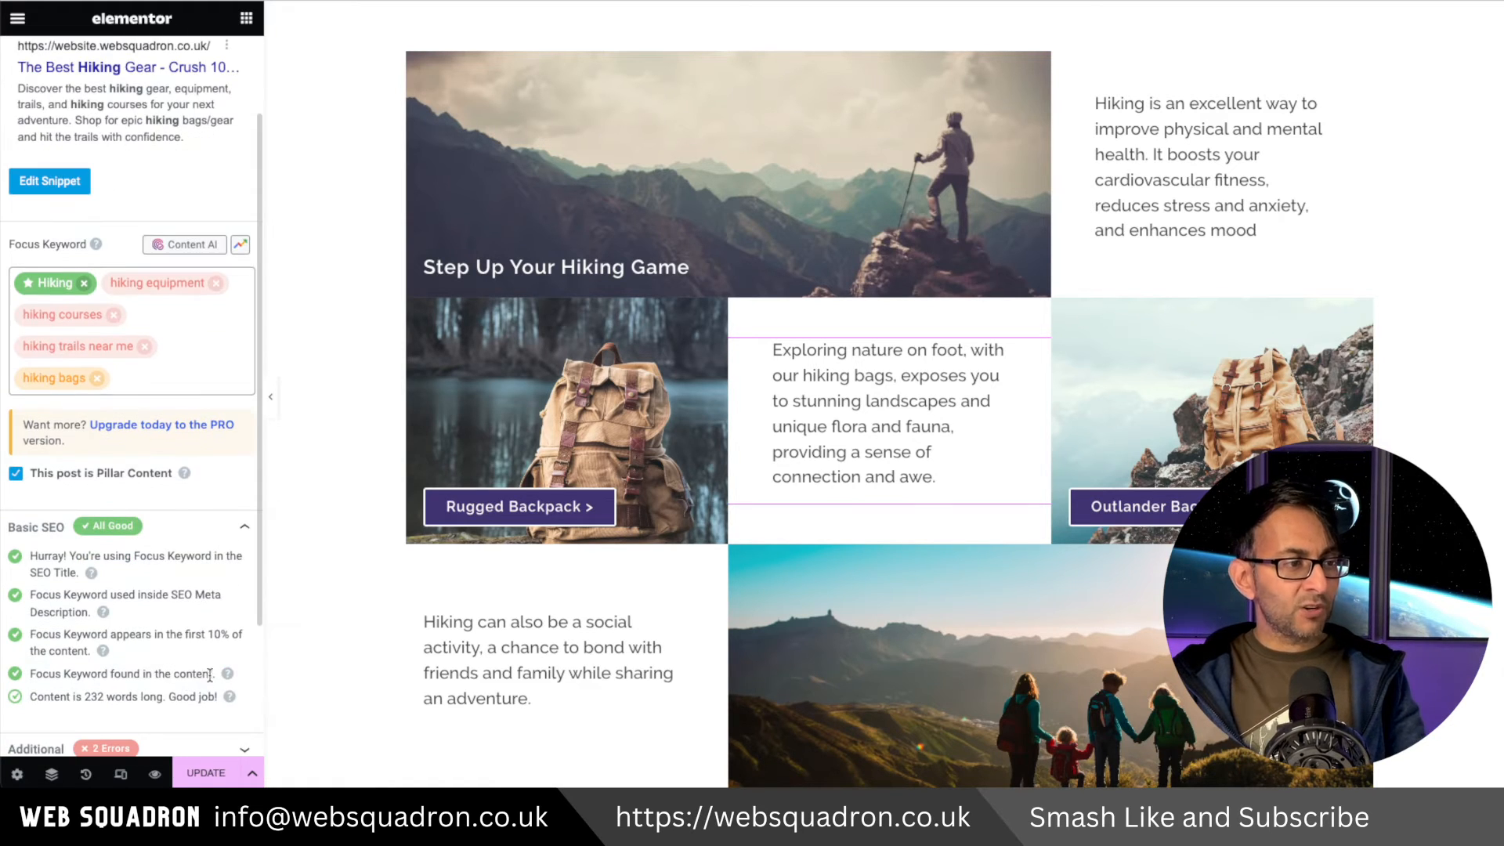
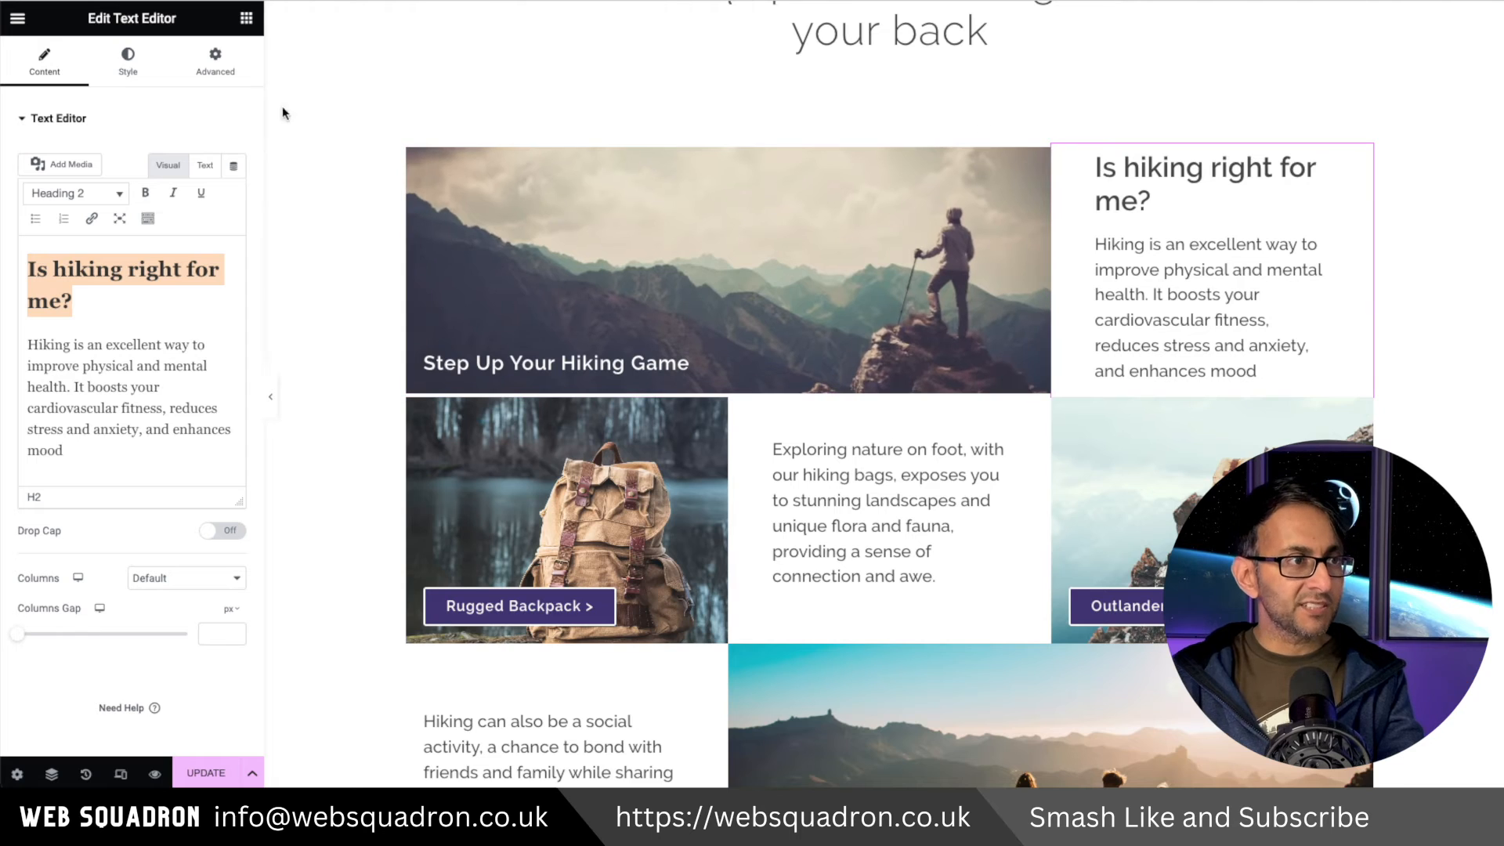
Inspect the text editor's typography settings and select its 'Is hiking right for me?' heading.
{"action": "left_click", "coordinate": [130, 68]}
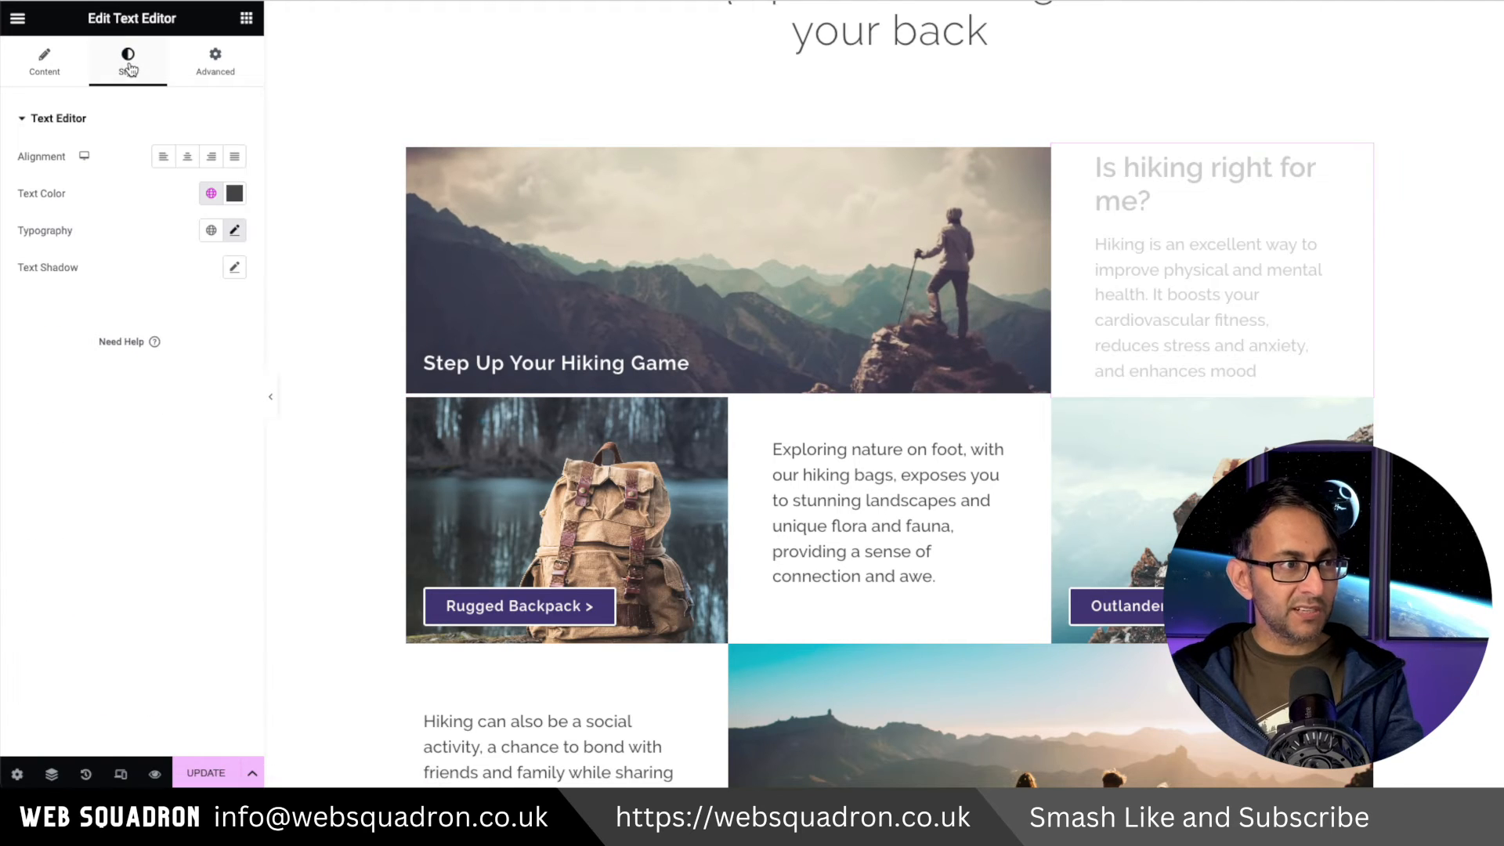
{"action": "left_click", "coordinate": [234, 231]}
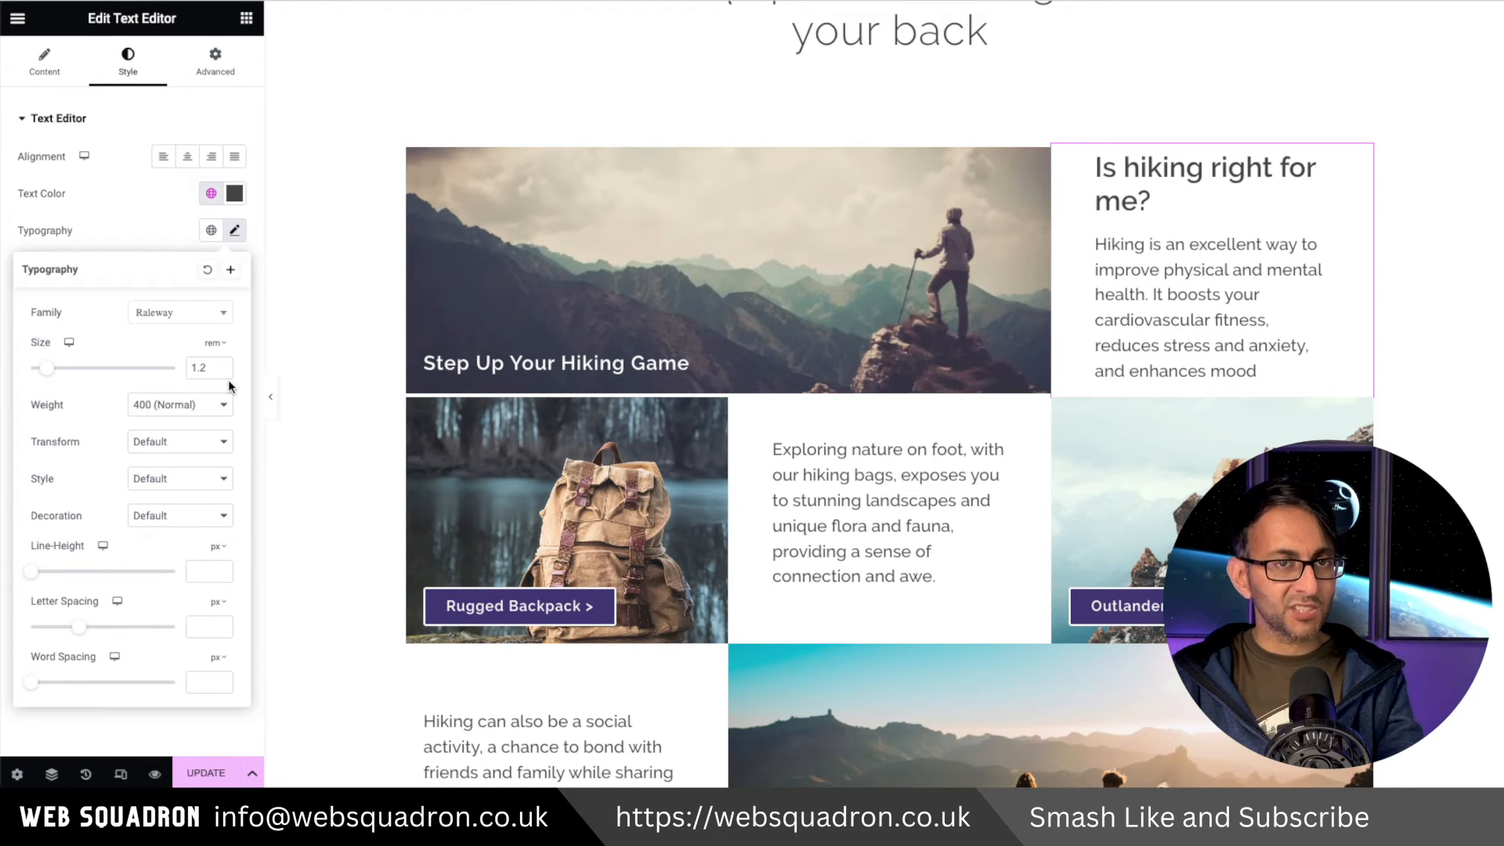
{"action": "left_click", "coordinate": [1366, 154]}
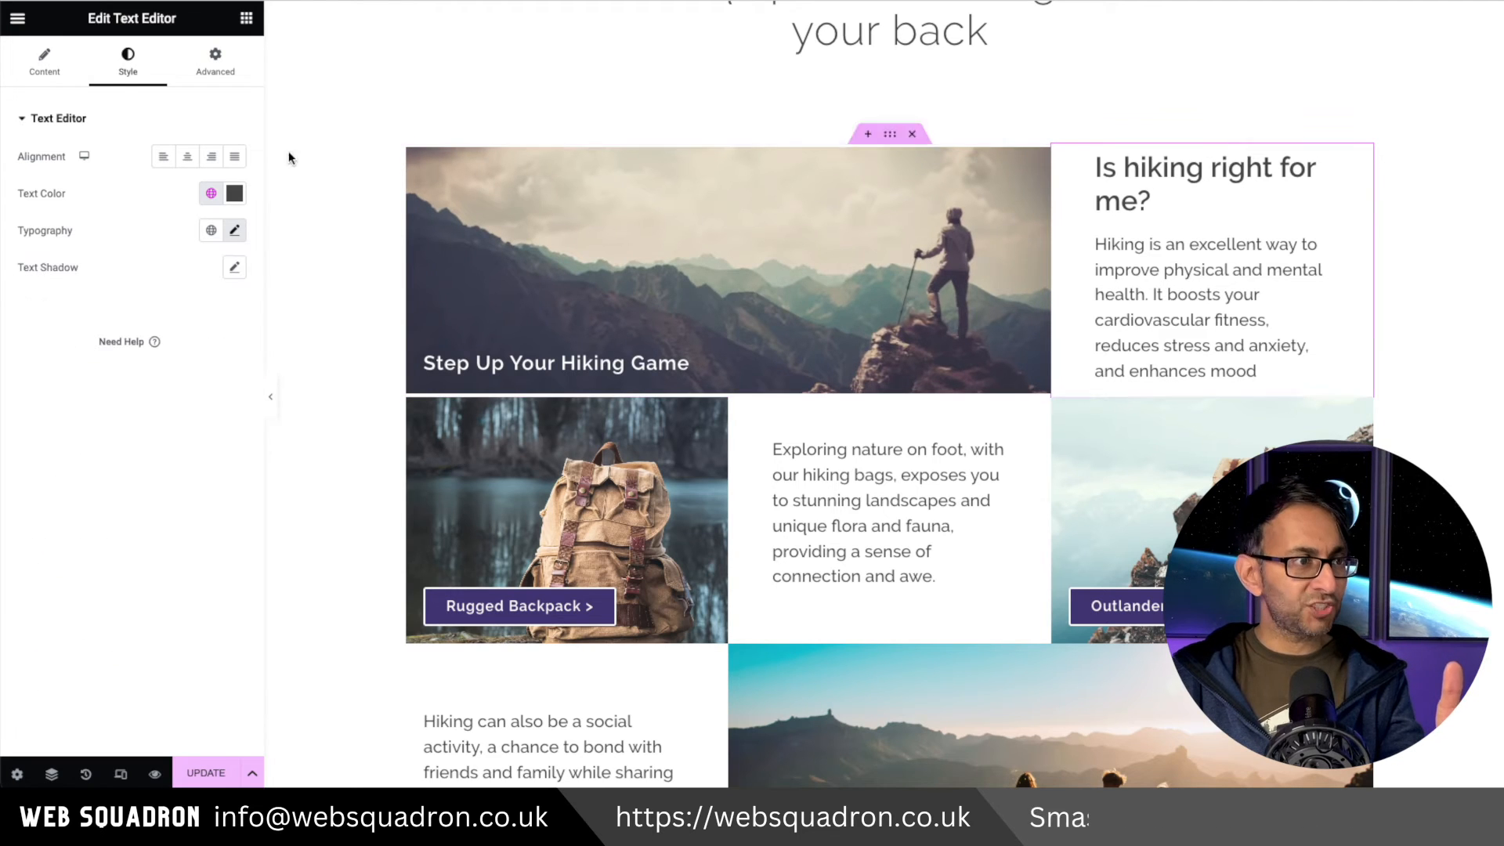
{"action": "left_click", "coordinate": [62, 62]}
{"action": "triple_click", "coordinate": [88, 296]}
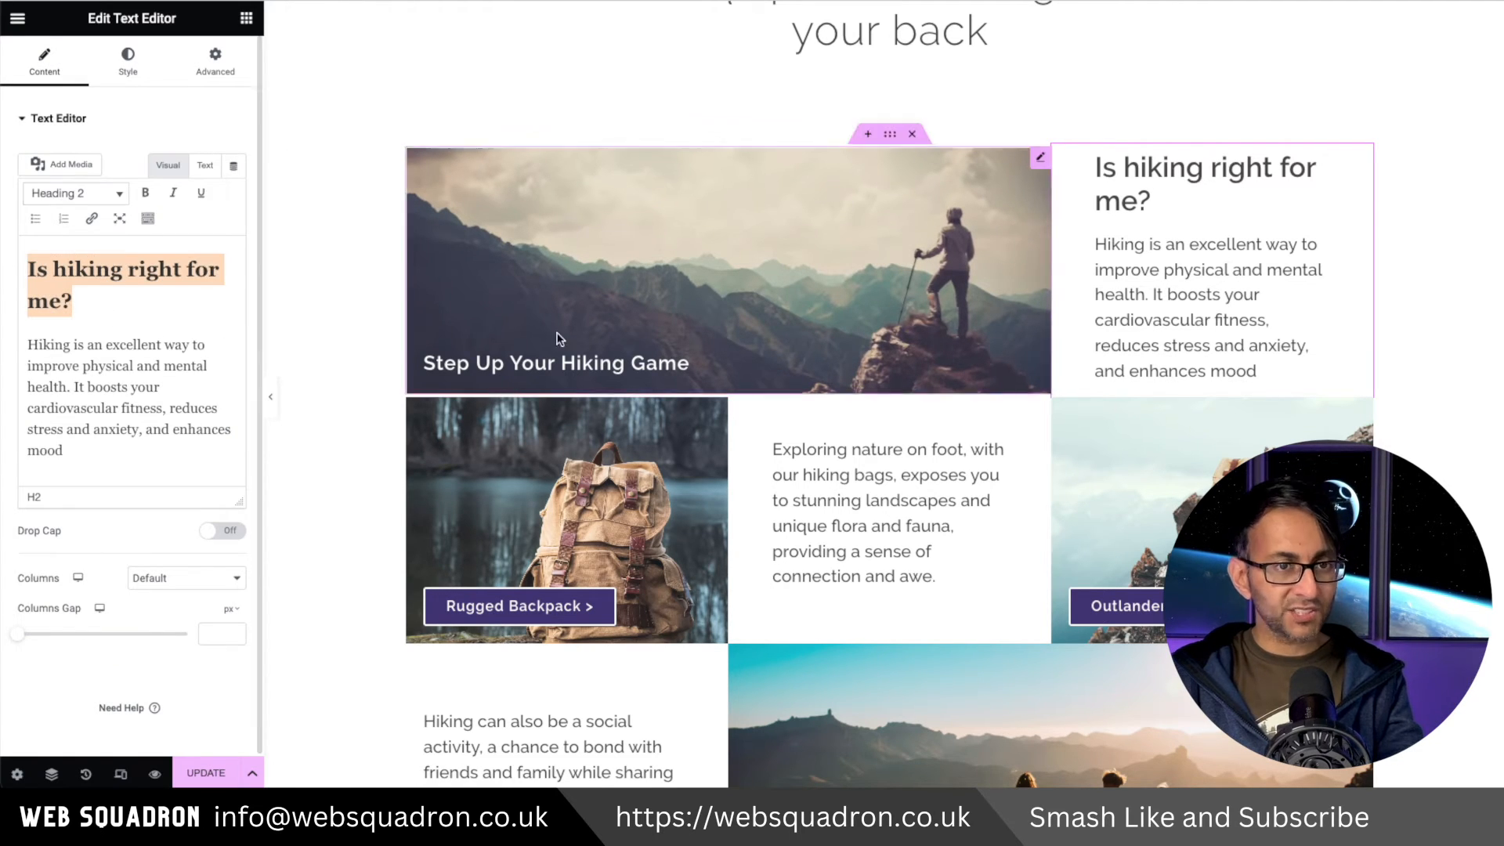
Open the site's theme style typography settings and change the H2 font weight.
{"action": "left_click", "coordinate": [17, 22]}
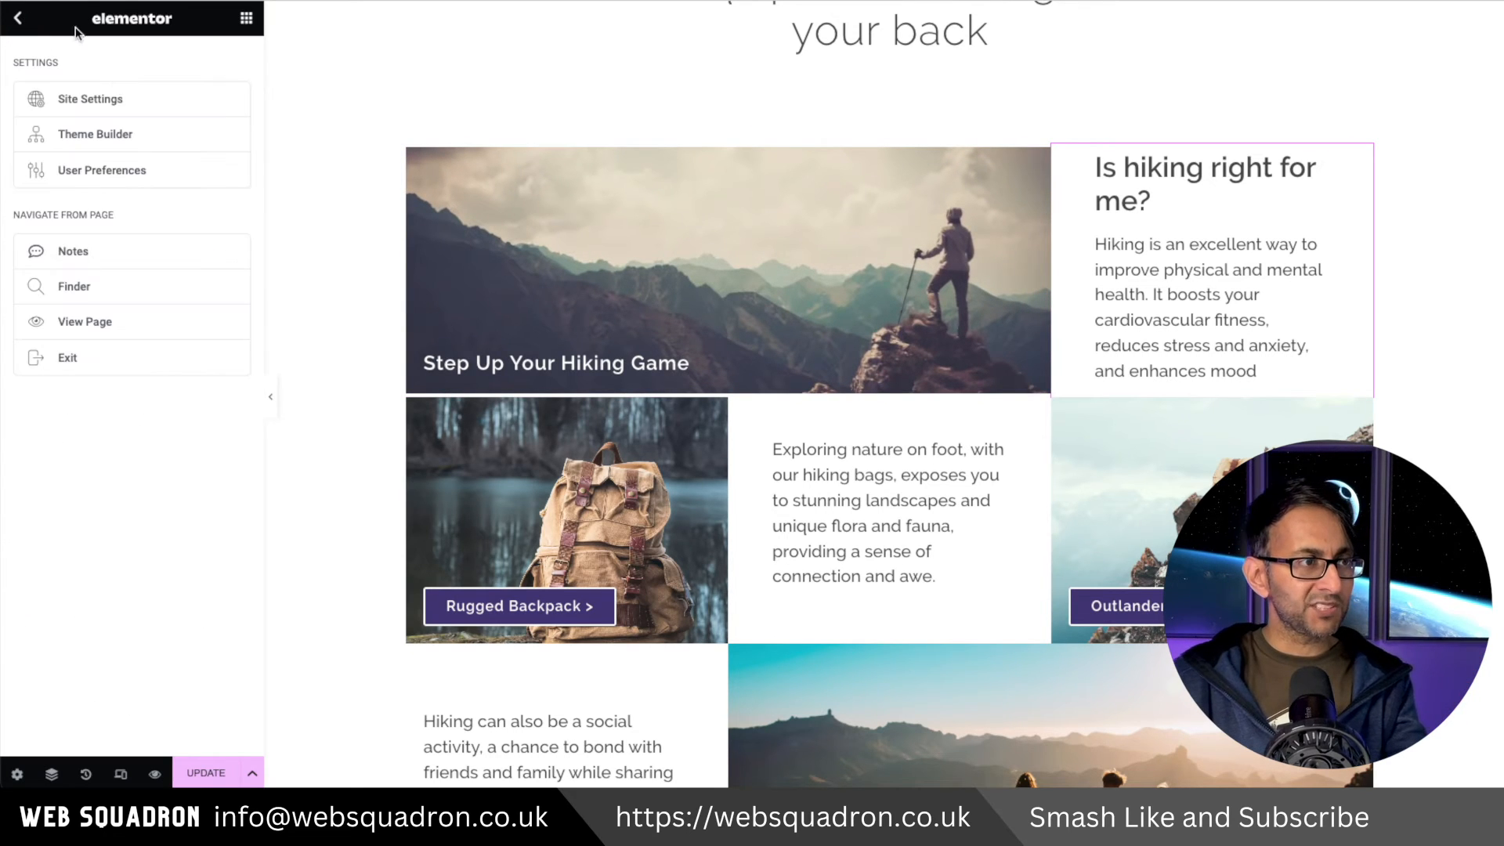
{"action": "left_click", "coordinate": [120, 98]}
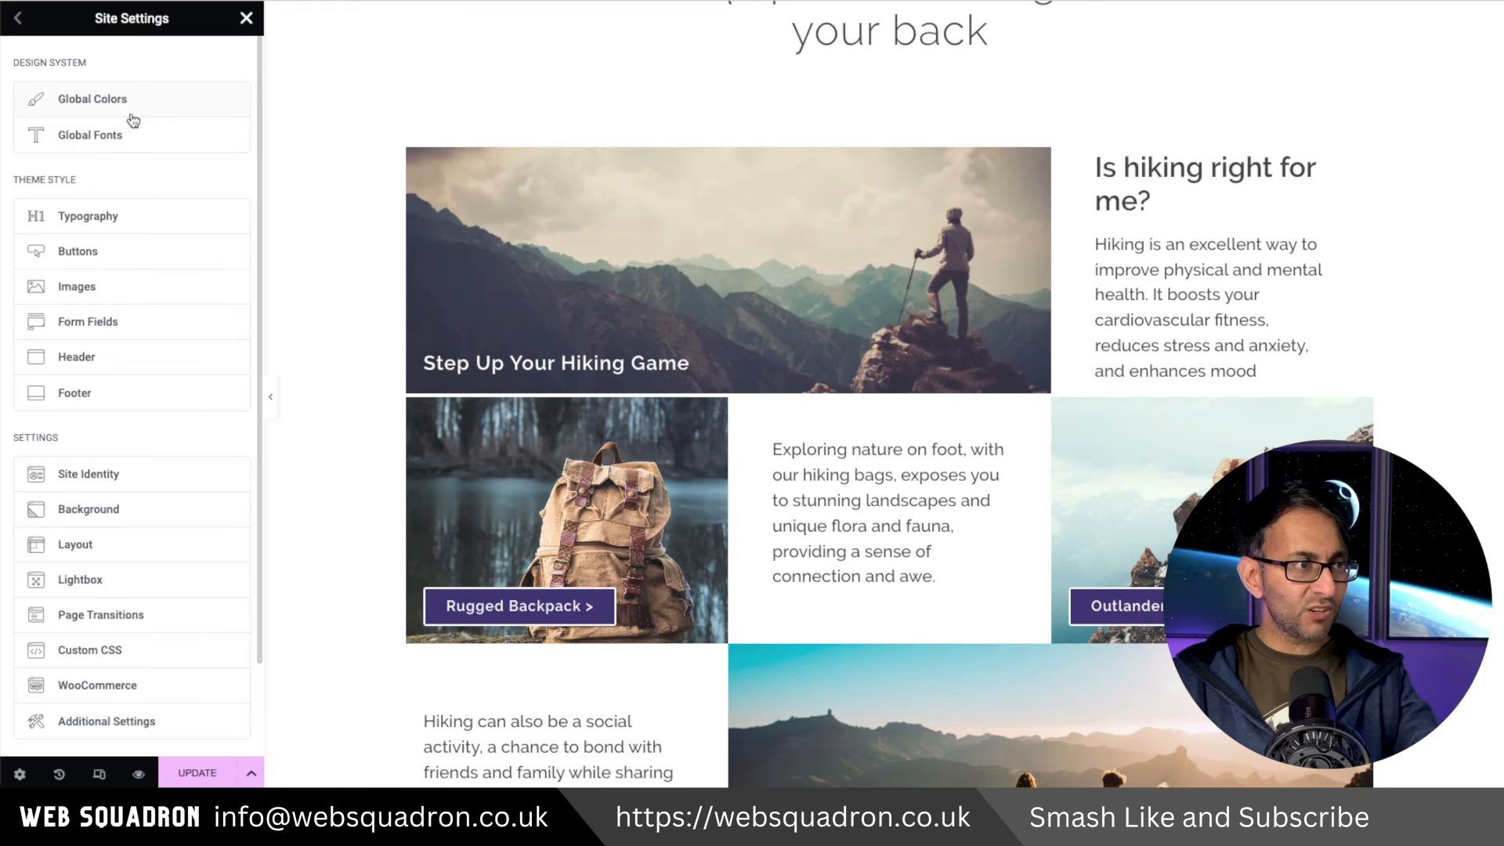
{"action": "left_click", "coordinate": [151, 220]}
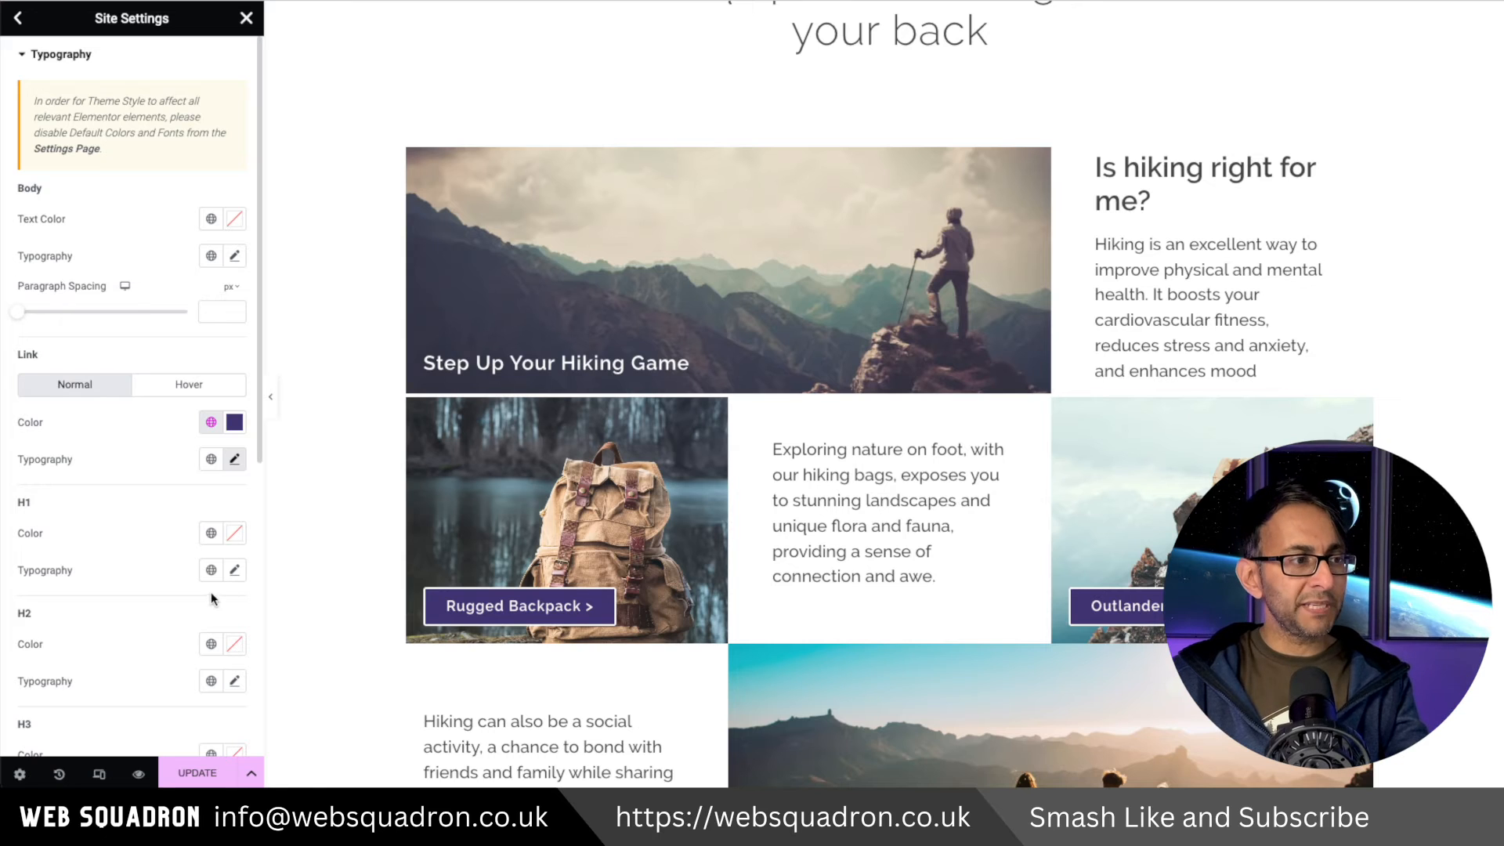
{"action": "scroll", "coordinate": [210, 593], "scroll_direction": "down", "scroll_amount": 1}
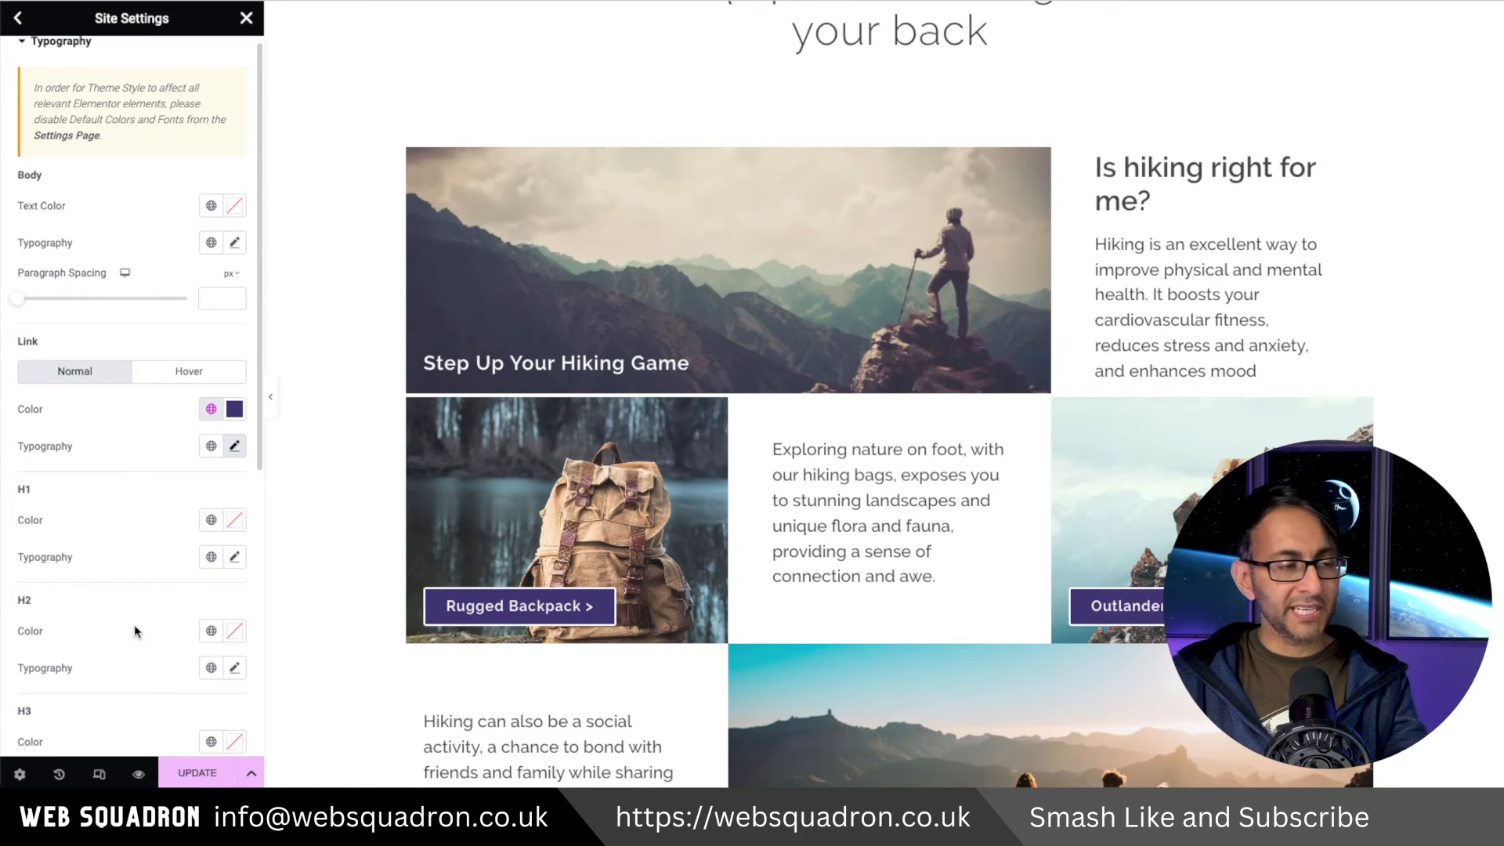
{"action": "left_click", "coordinate": [234, 669]}
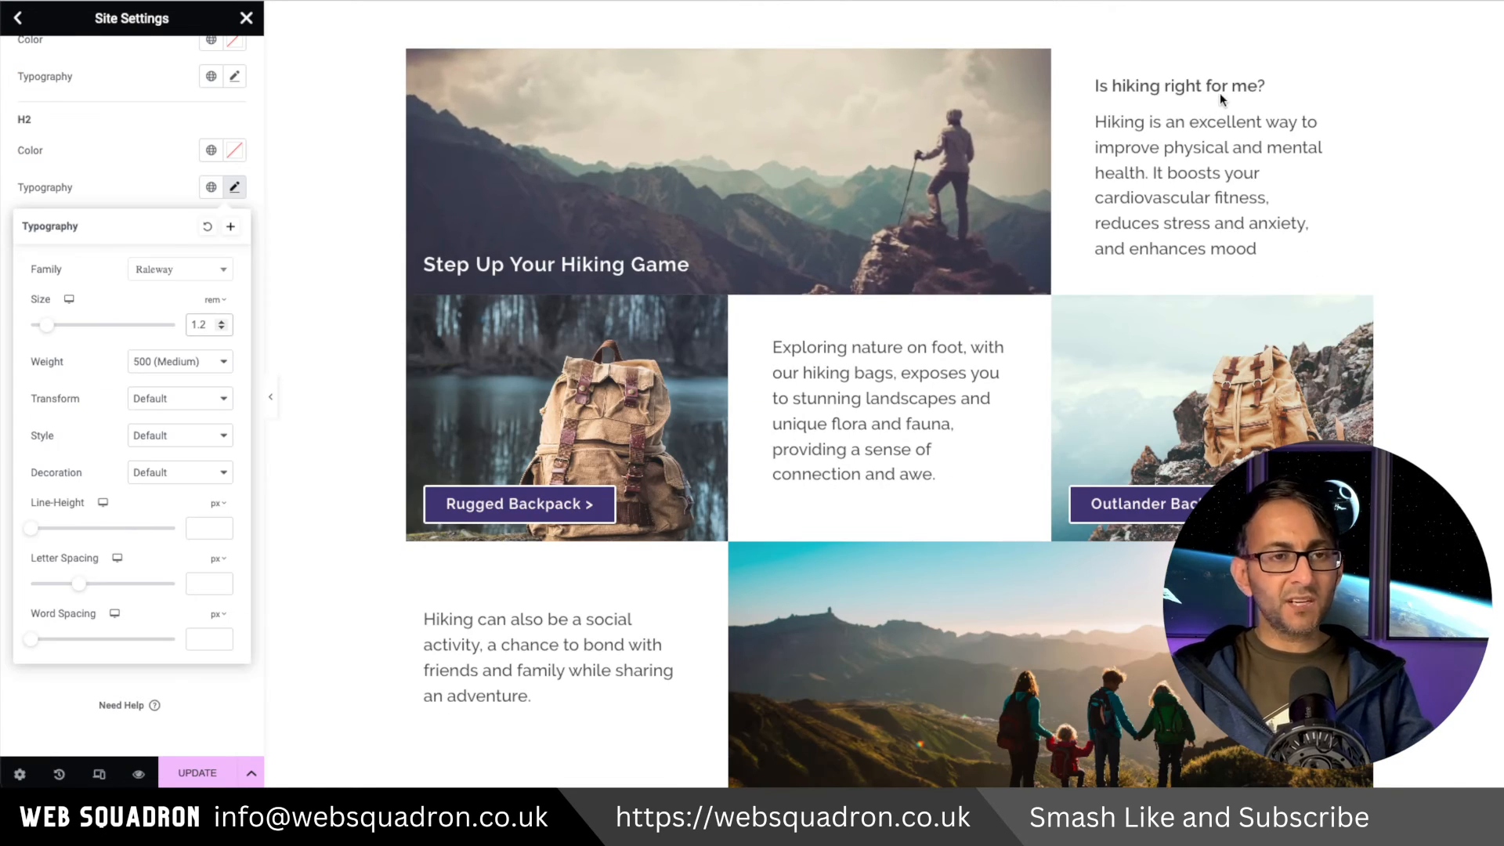
{"action": "left_click", "coordinate": [188, 361]}
{"action": "left_click", "coordinate": [182, 379]}
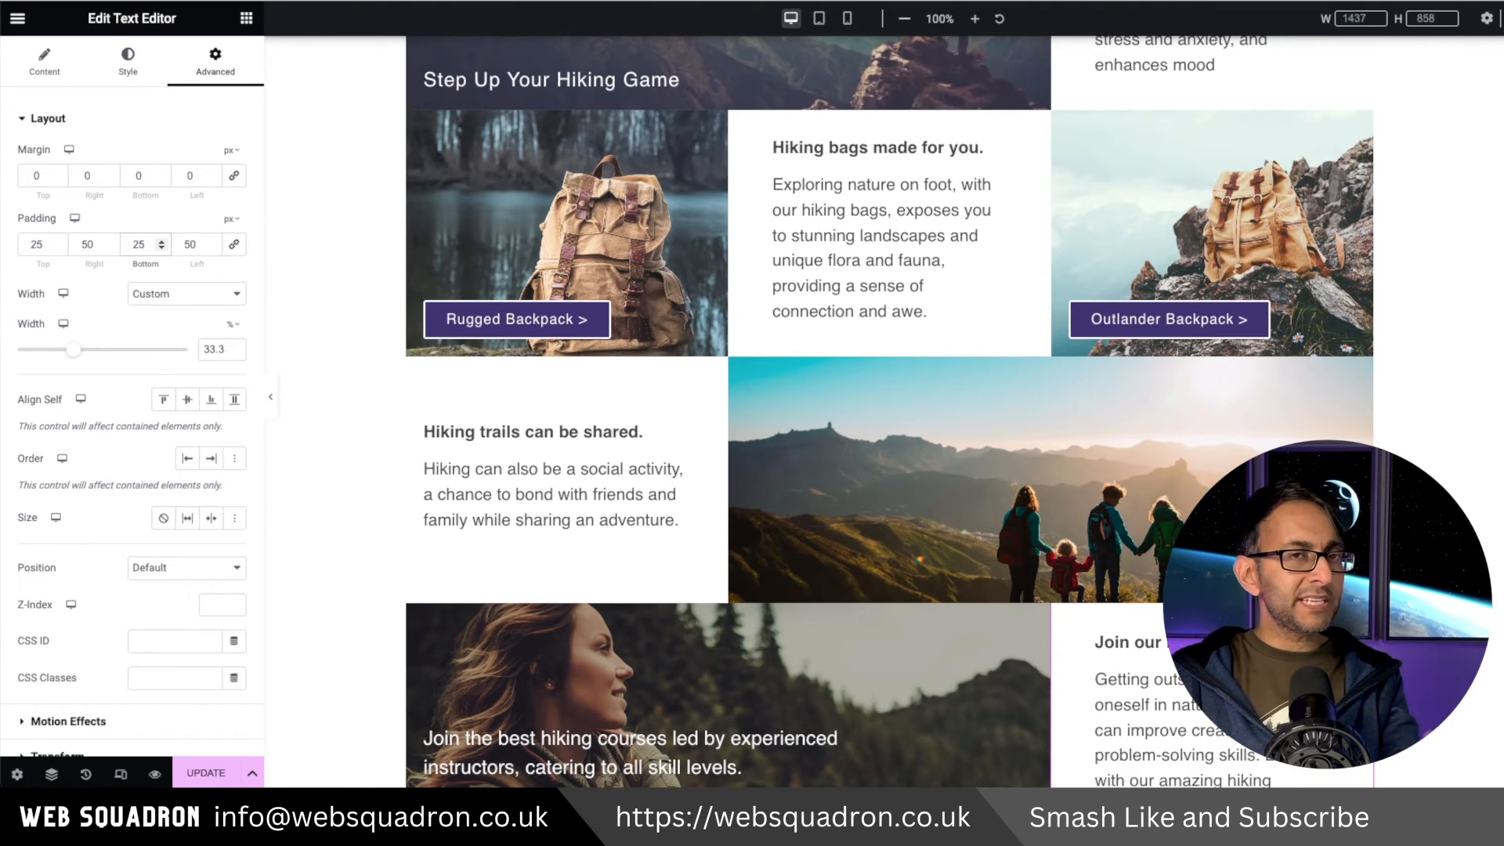
Scroll through the Home page to review its updated headings and sections.
{"action": "scroll", "coordinate": [890, 509], "scroll_direction": "down", "scroll_amount": 2}
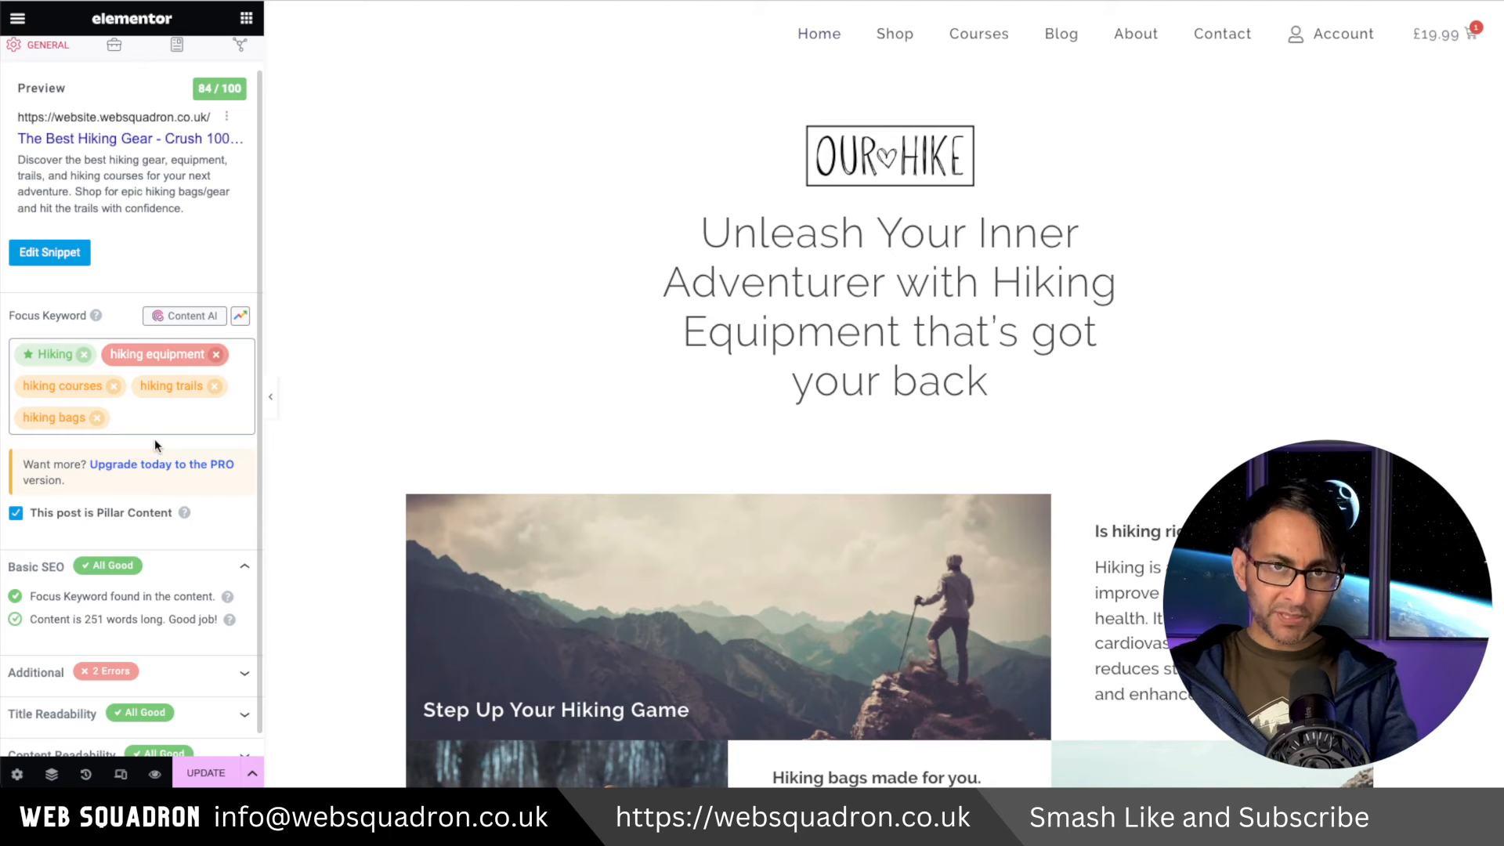
{"action": "scroll", "coordinate": [783, 470], "scroll_direction": "down", "scroll_amount": 2}
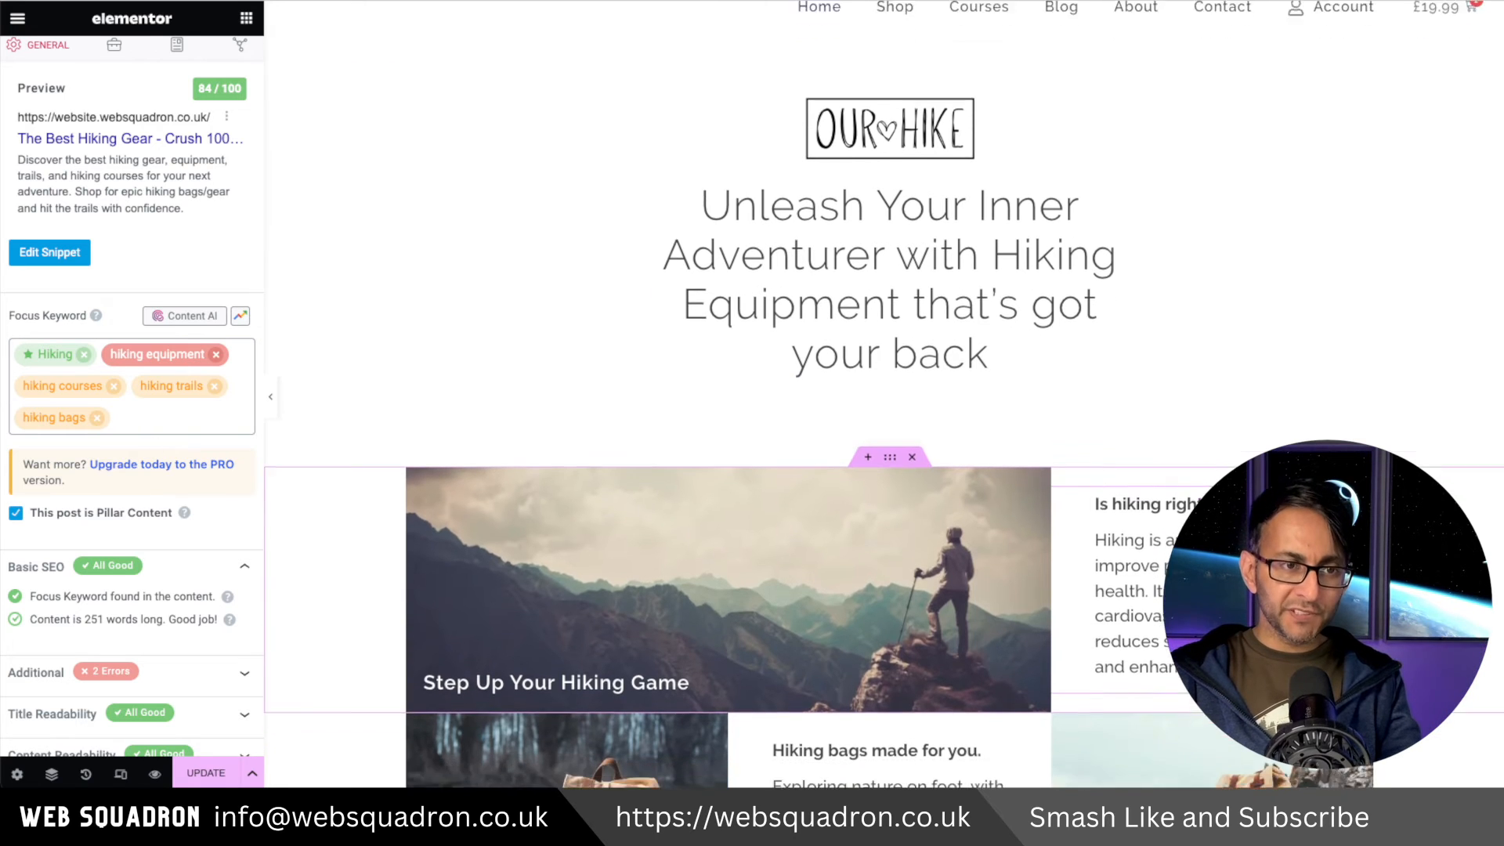
{"action": "scroll", "coordinate": [784, 587], "scroll_direction": "down", "scroll_amount": 1}
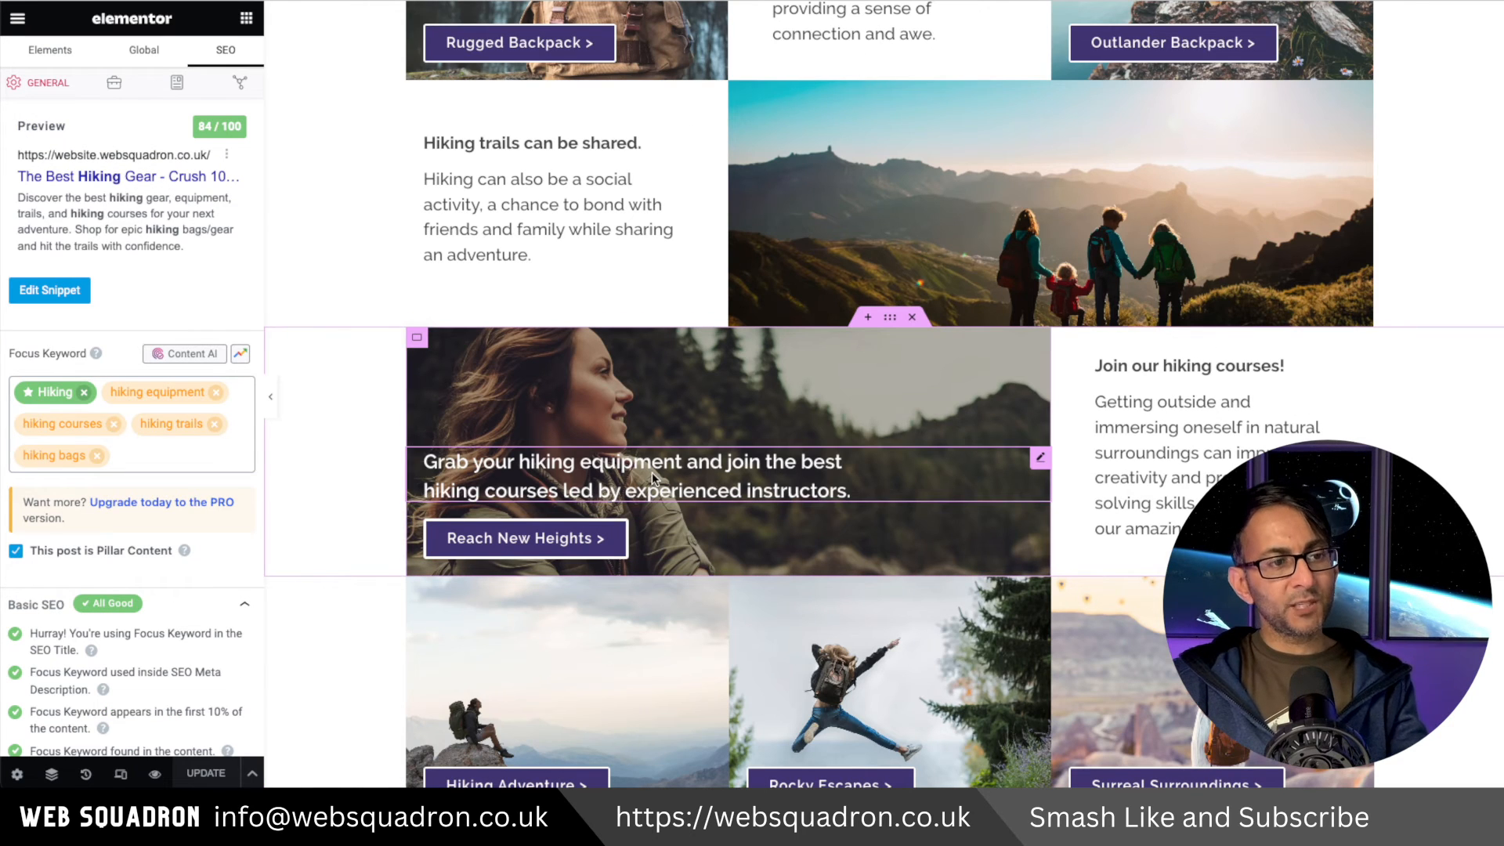
{"action": "scroll", "coordinate": [891, 391], "scroll_direction": "down", "scroll_amount": 10}
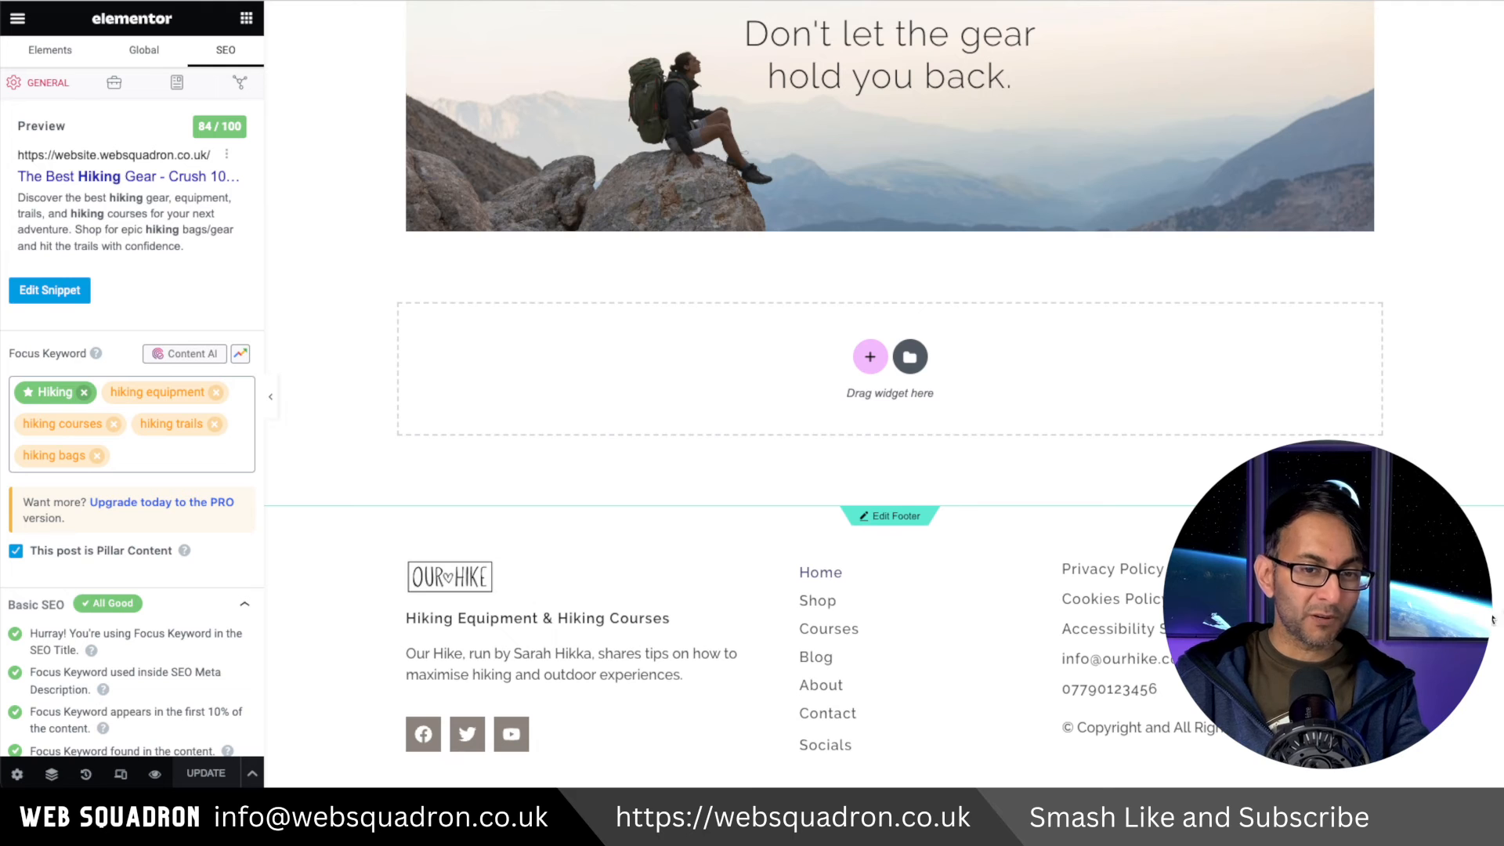
{"action": "scroll", "coordinate": [1493, 620], "scroll_direction": "up", "scroll_amount": 10}
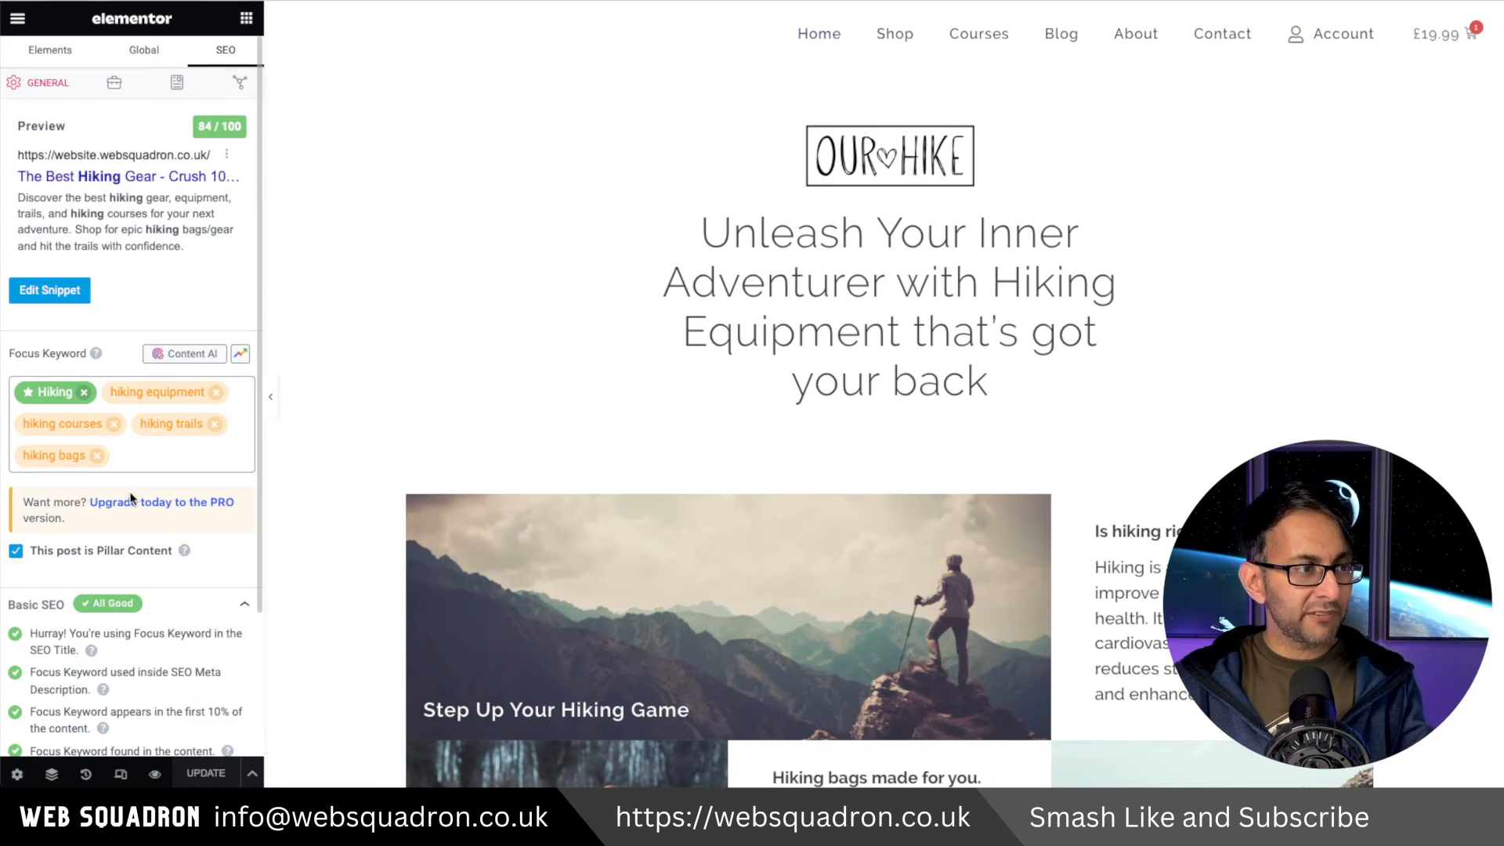
Expand and review the Basic SEO and Additional checks in the Rank Math panel.
{"action": "scroll", "coordinate": [184, 596], "scroll_direction": "down", "scroll_amount": 2}
{"action": "left_click", "coordinate": [194, 711]}
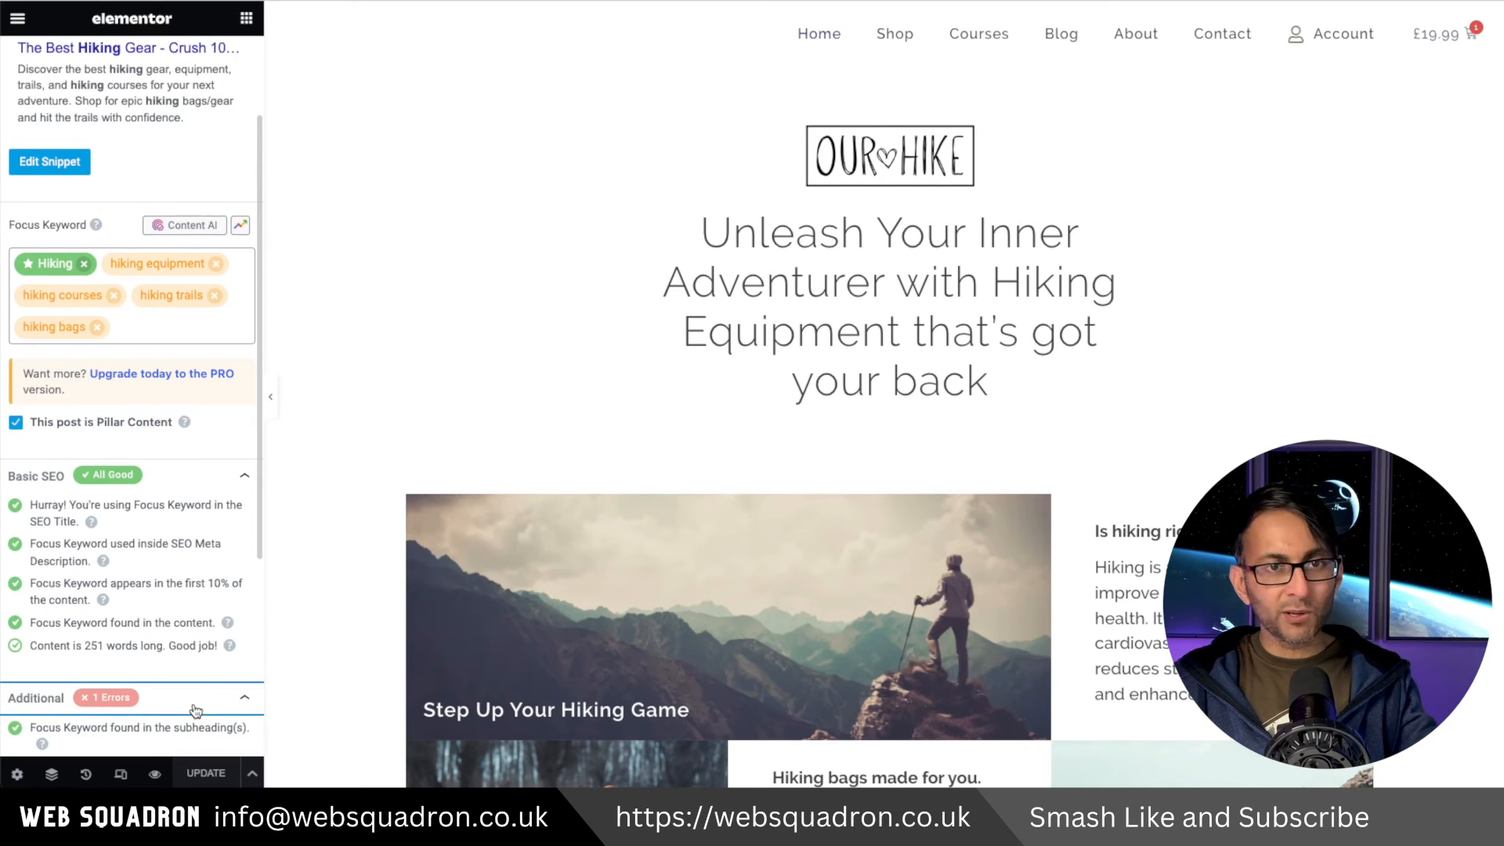
{"action": "scroll", "coordinate": [199, 618], "scroll_direction": "down", "scroll_amount": 2}
{"action": "scroll", "coordinate": [203, 607], "scroll_direction": "up", "scroll_amount": 2}
{"action": "scroll", "coordinate": [180, 672], "scroll_direction": "down", "scroll_amount": 3}
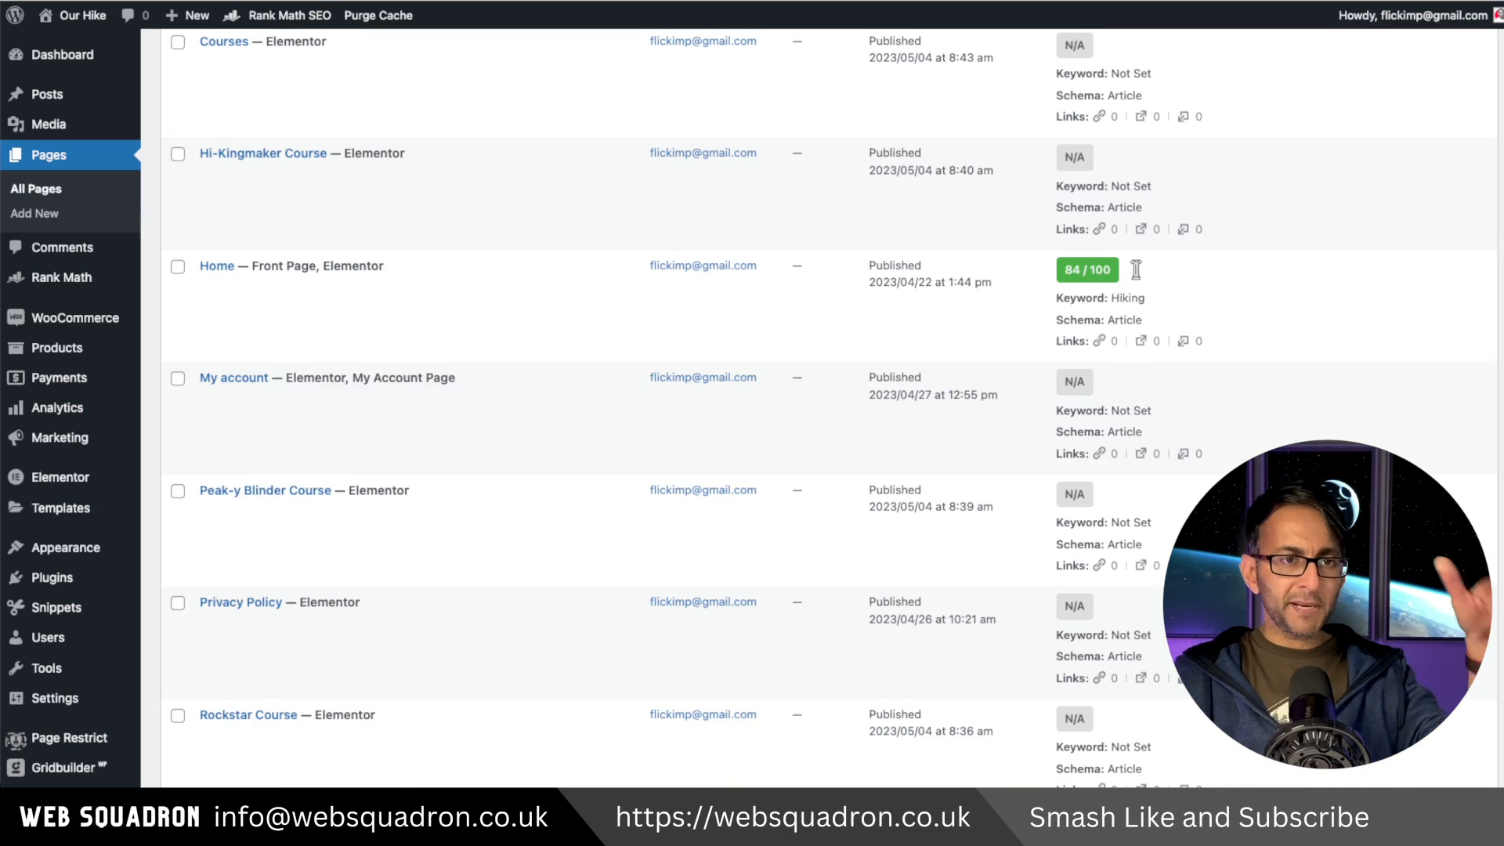
{"action": "scroll", "coordinate": [829, 408], "scroll_direction": "up", "scroll_amount": 2}
{"action": "scroll", "coordinate": [829, 407], "scroll_direction": "down", "scroll_amount": 3}
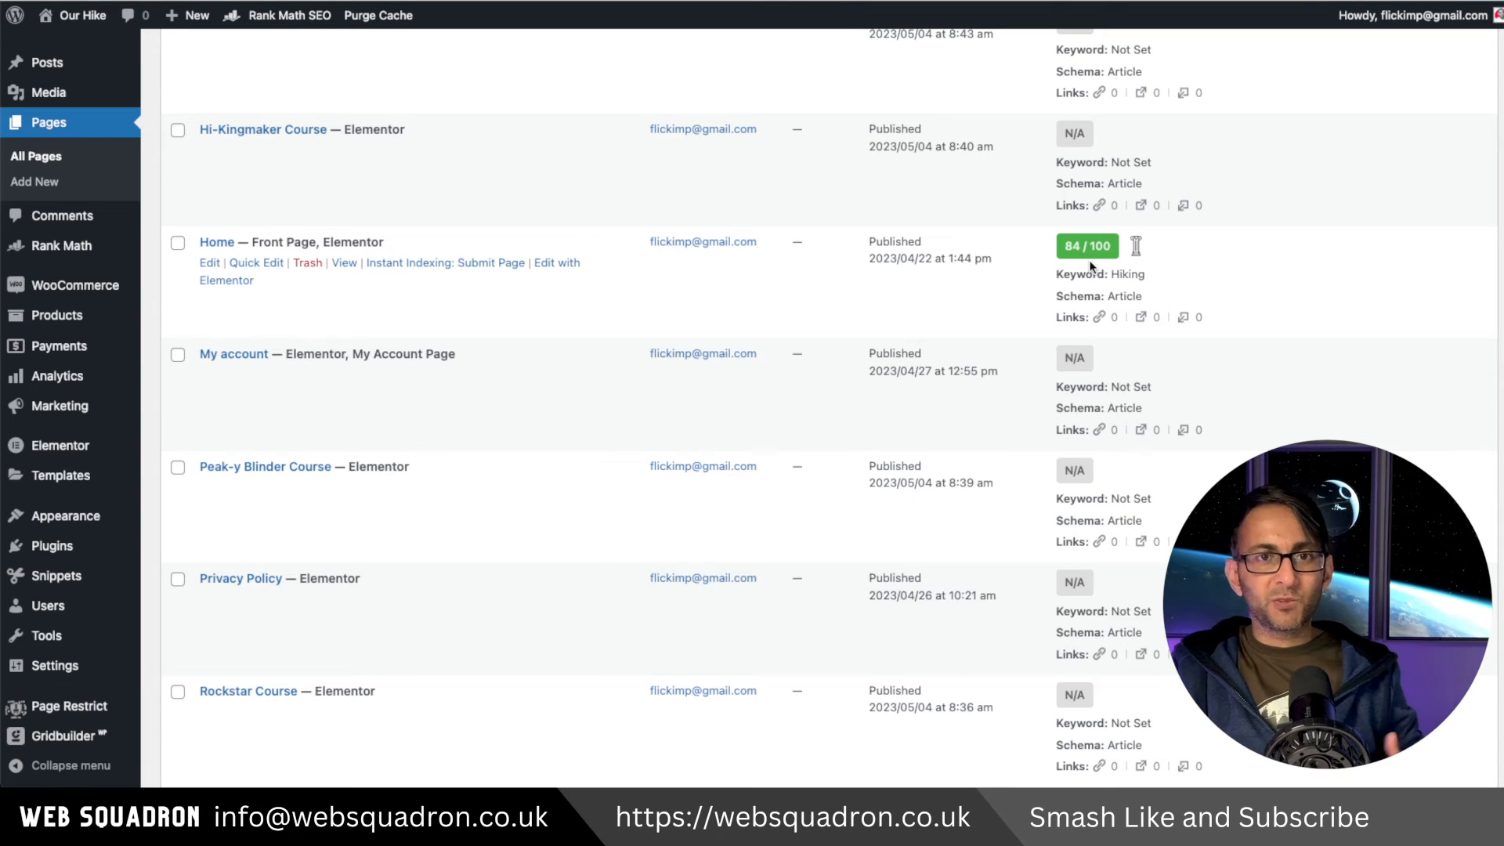
Review the Rank Math SEO scores and keywords across the Pages list.
{"action": "scroll", "coordinate": [755, 329], "scroll_direction": "down", "scroll_amount": 5}
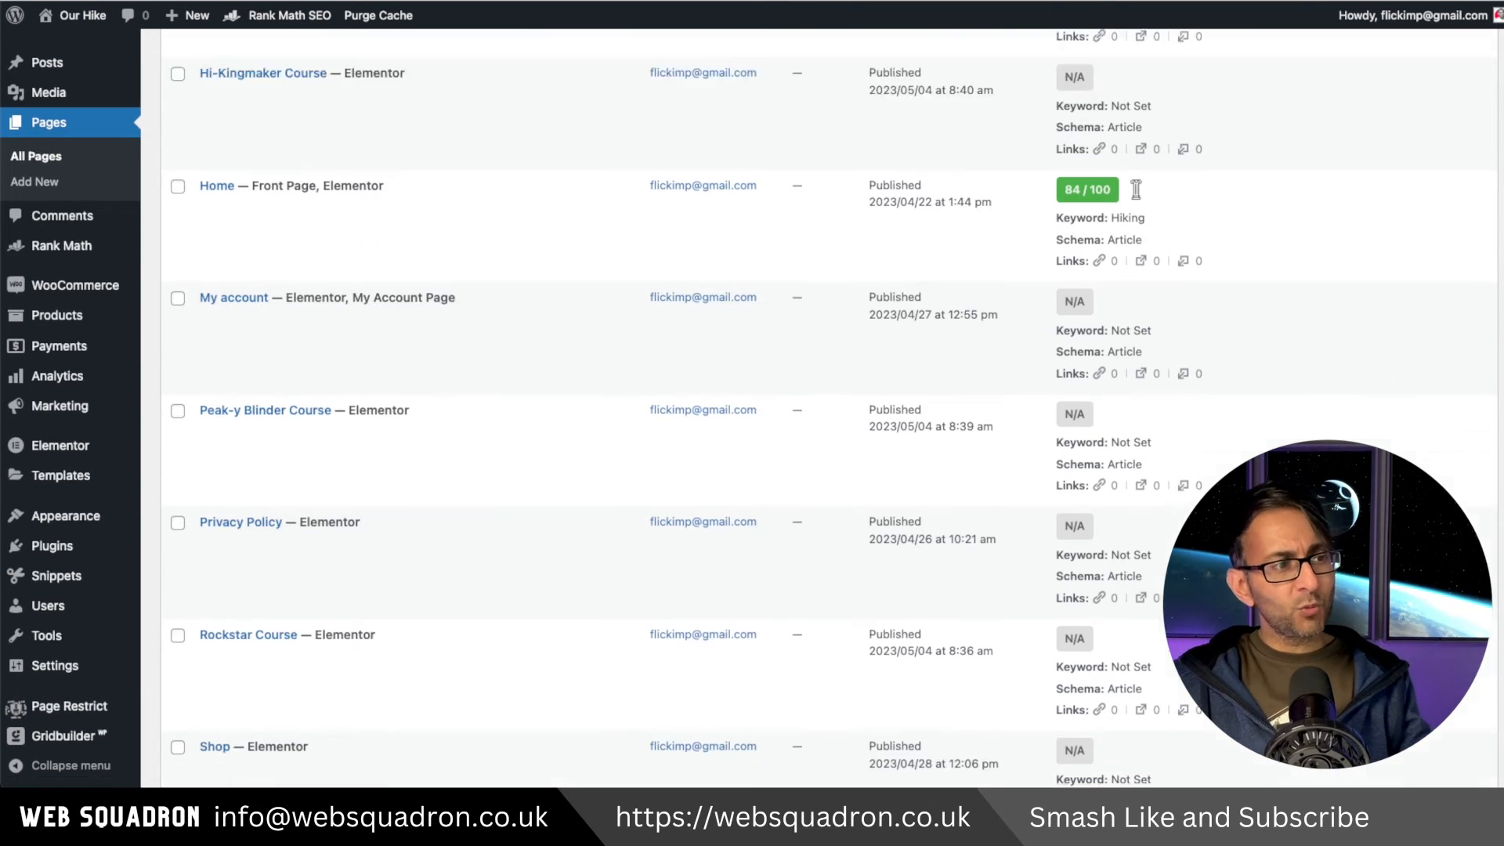
{"action": "scroll", "coordinate": [895, 480], "scroll_direction": "down", "scroll_amount": 1}
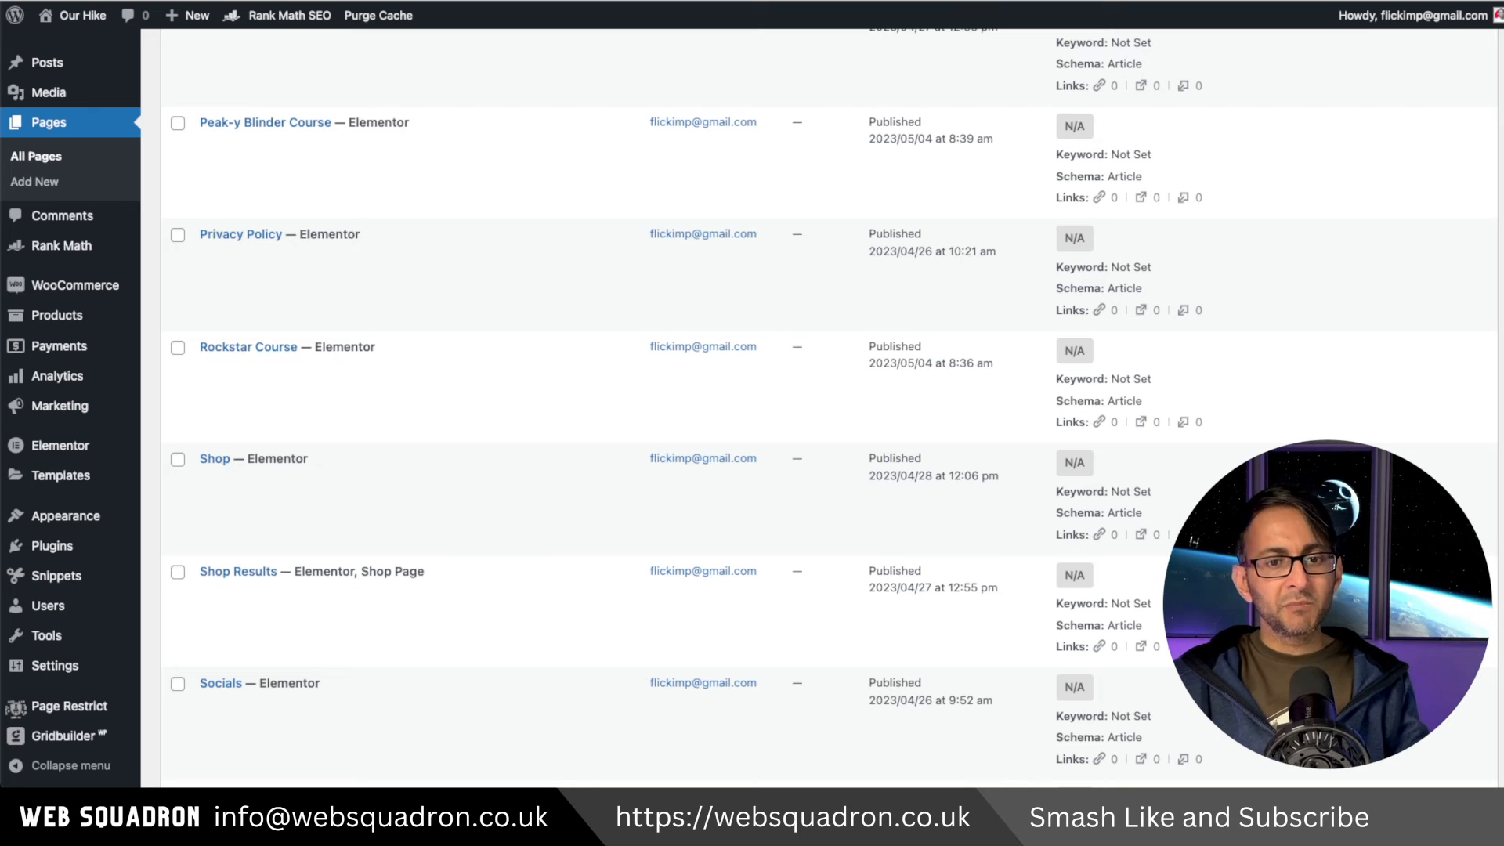
{"action": "scroll", "coordinate": [1136, 551], "scroll_direction": "up", "scroll_amount": 8}
{"action": "scroll", "coordinate": [520, 413], "scroll_direction": "up", "scroll_amount": 2}
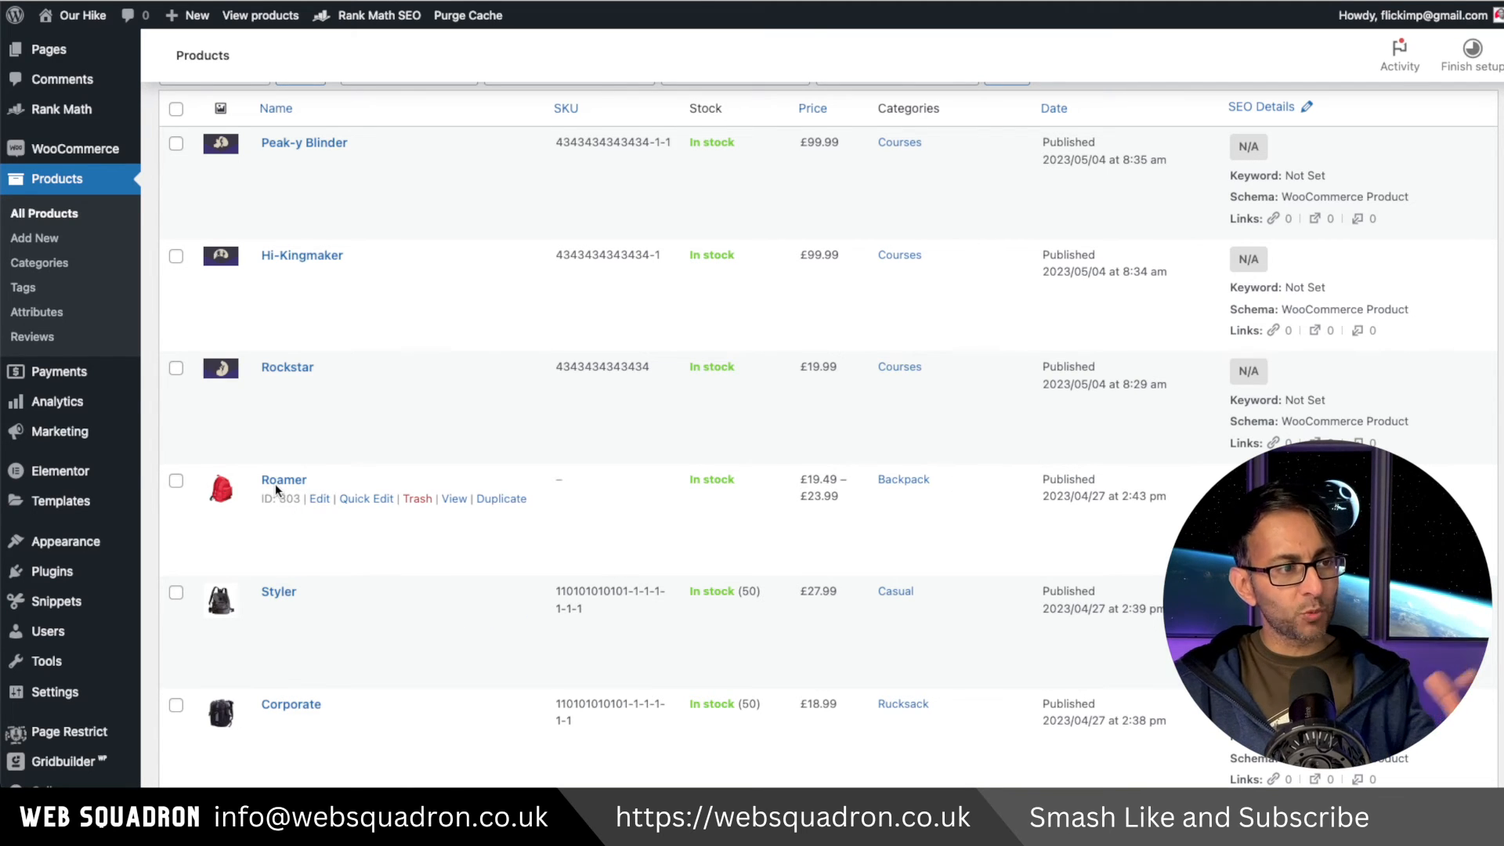
Open the Roamer product for editing and view its Rank Math snippet editor.
{"action": "left_click", "coordinate": [319, 499]}
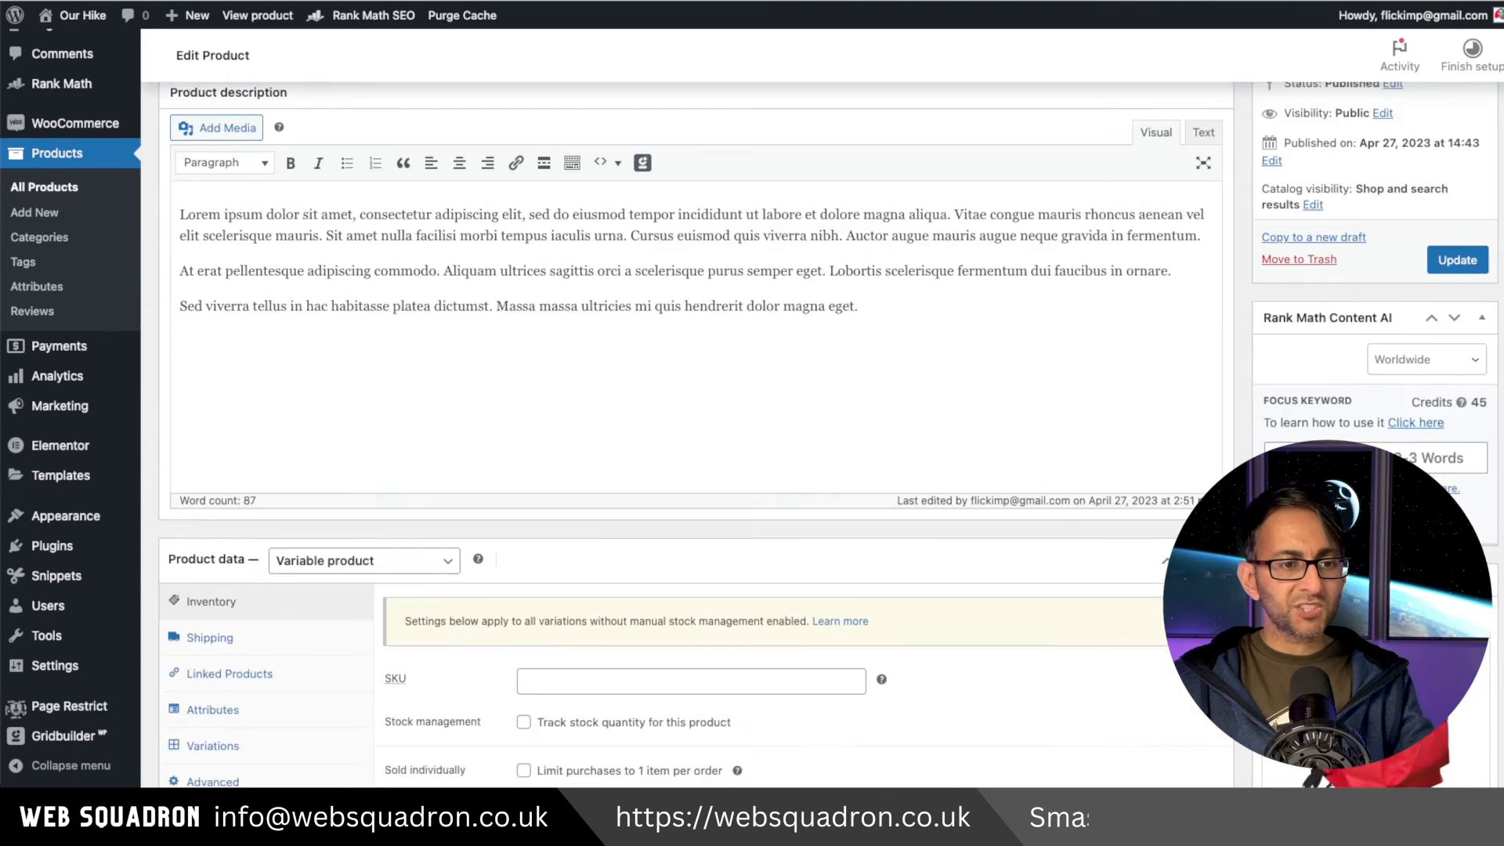
{"action": "scroll", "coordinate": [680, 495], "scroll_direction": "down", "scroll_amount": 3}
{"action": "scroll", "coordinate": [680, 431], "scroll_direction": "down", "scroll_amount": 8}
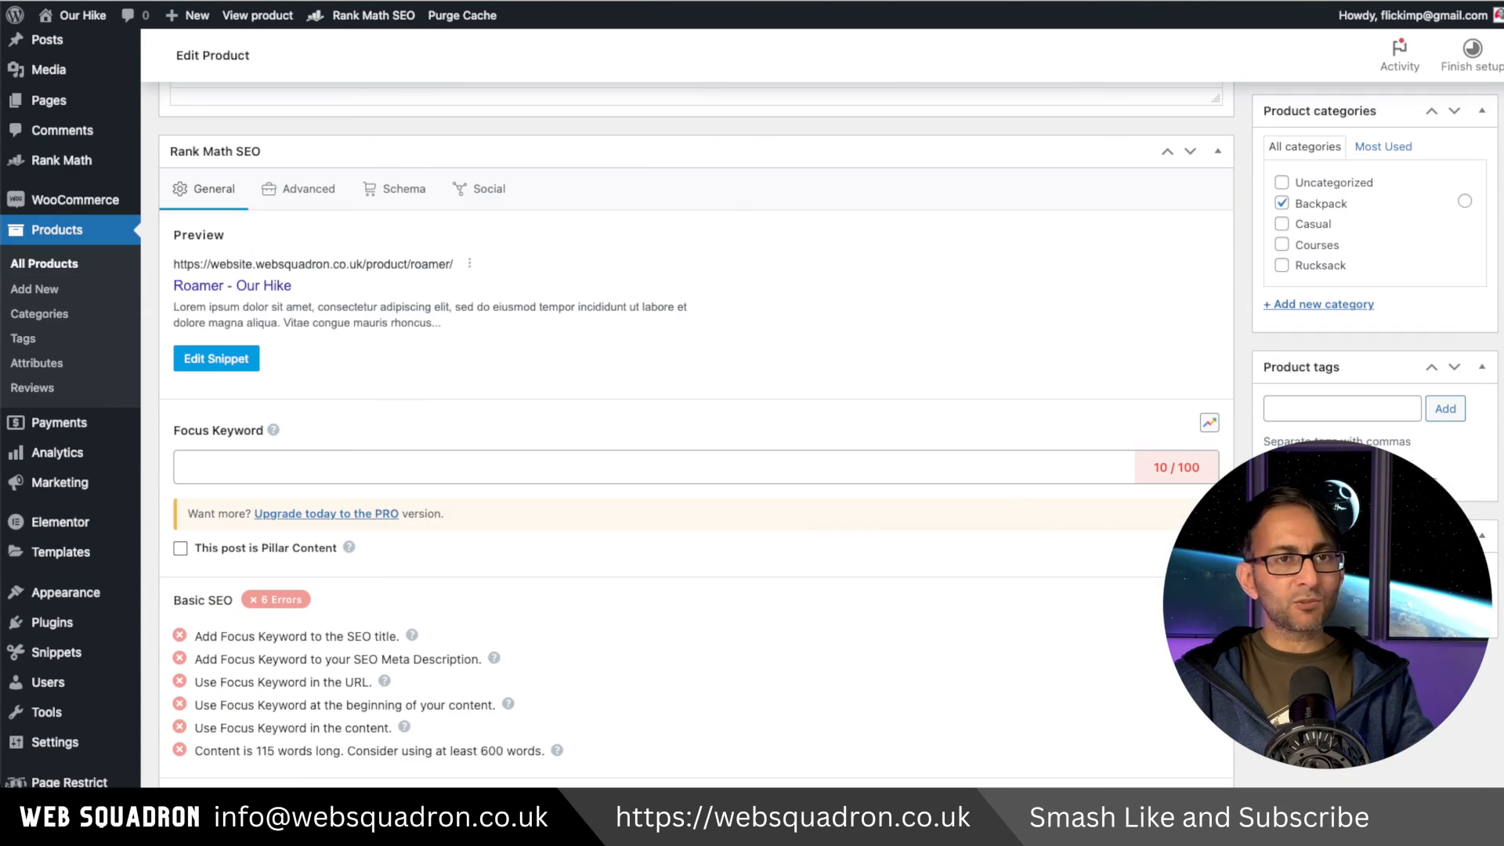
{"action": "left_click", "coordinate": [233, 366]}
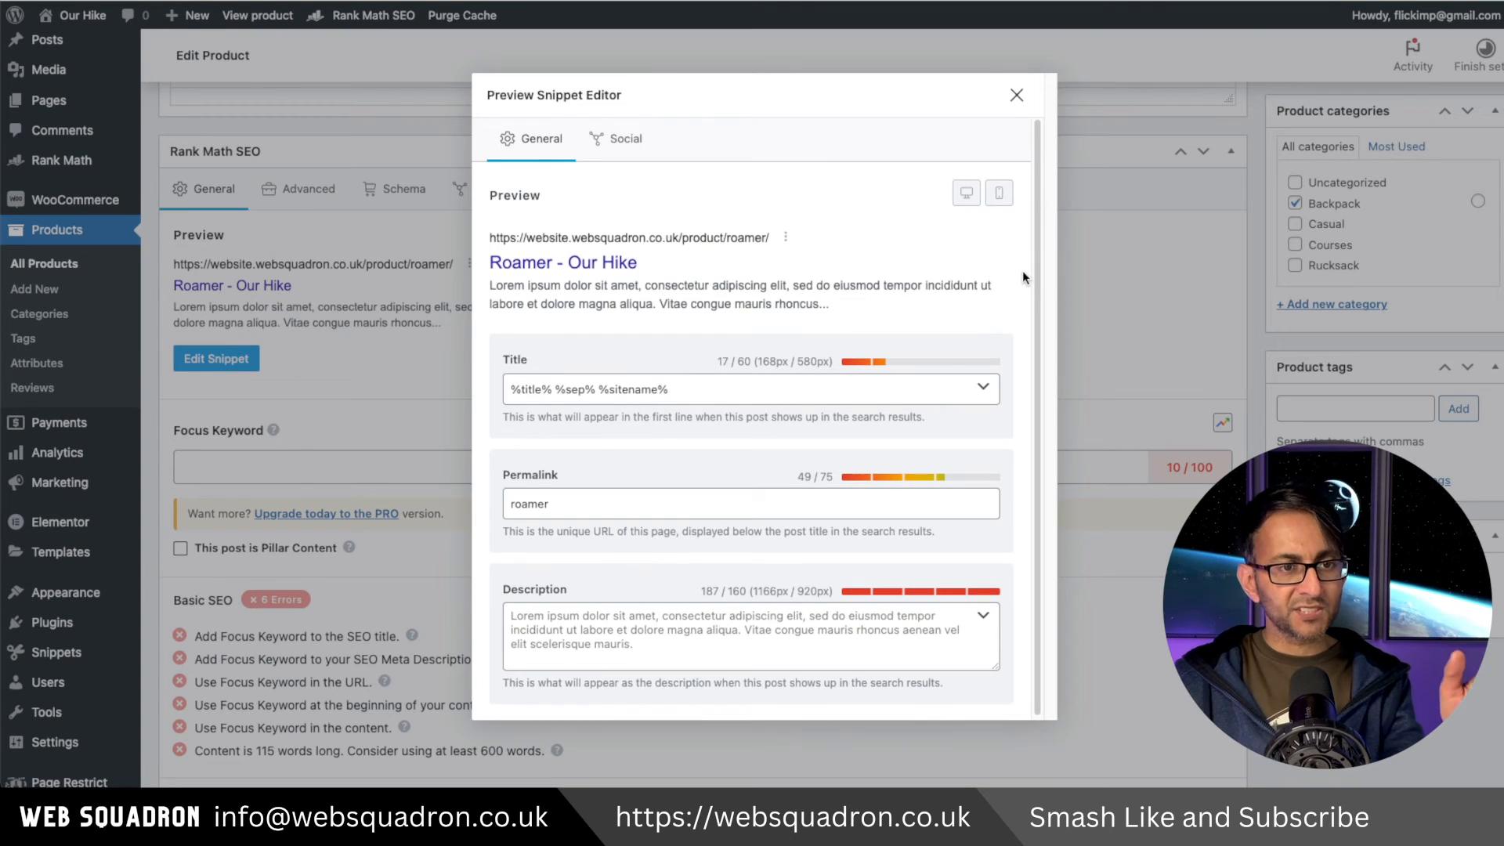
{"action": "left_click_drag", "start_coordinate": [1037, 258], "coordinate": [1040, 295]}
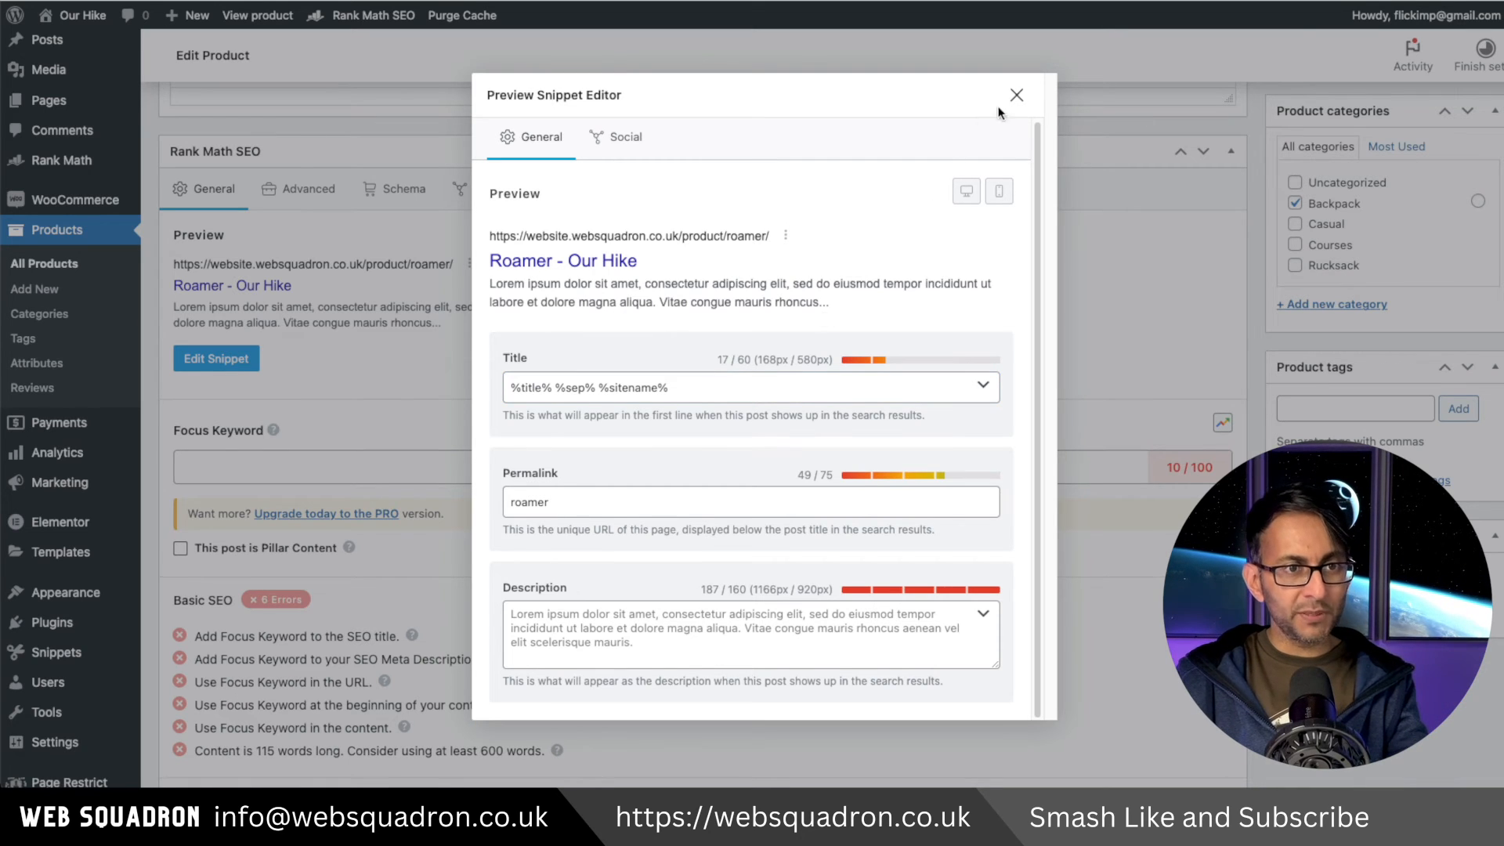
{"action": "key", "text": "Escape"}
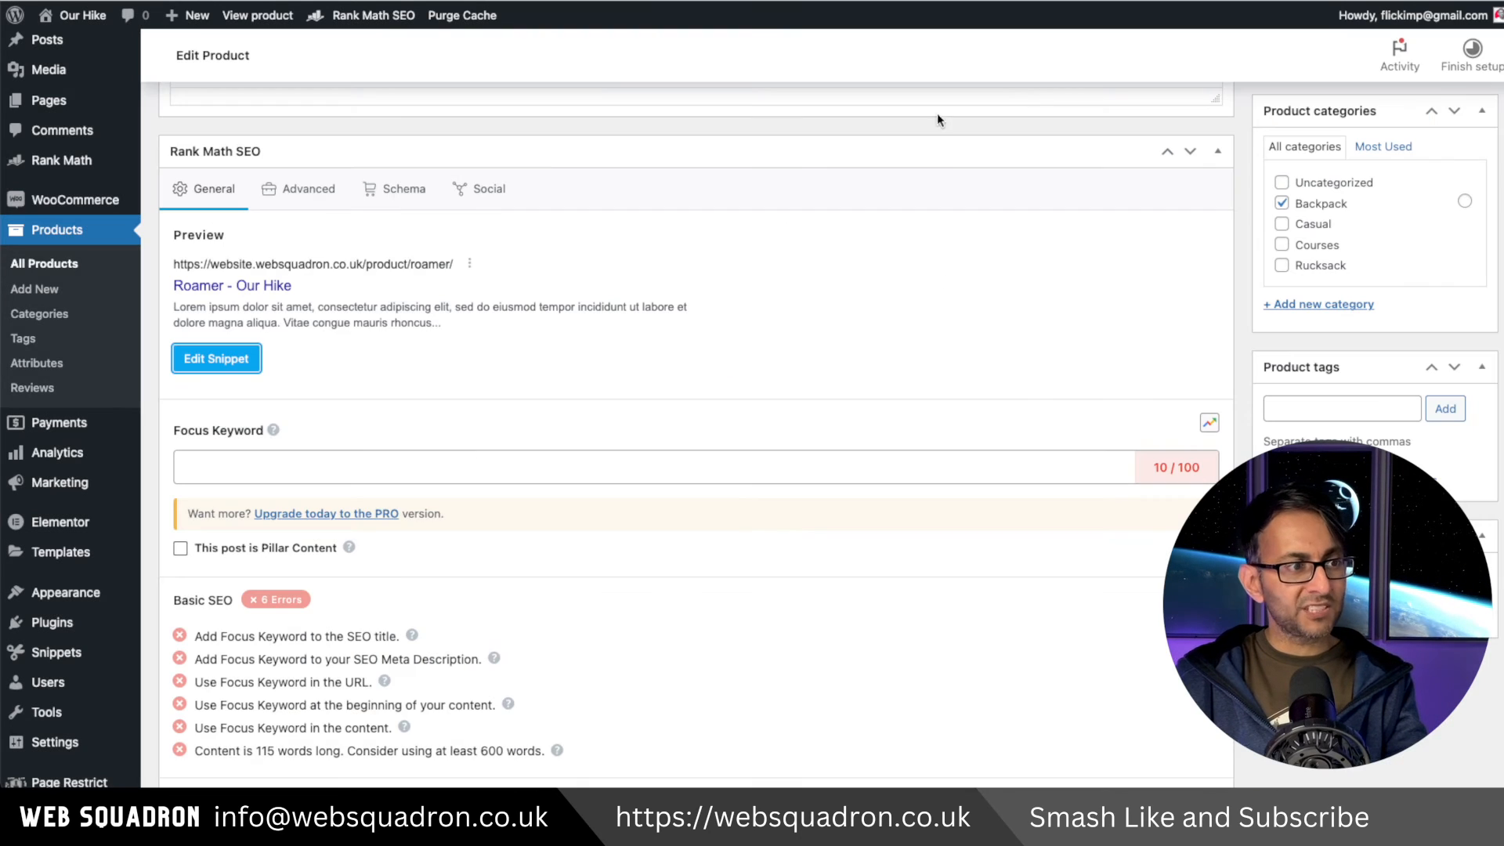
{"action": "left_click", "coordinate": [336, 468]}
{"action": "type", "text": "Roaer"}
{"action": "key", "text": "BackSpace"}
{"action": "key", "text": "BackSpace"}
{"action": "type", "text": "mer"}
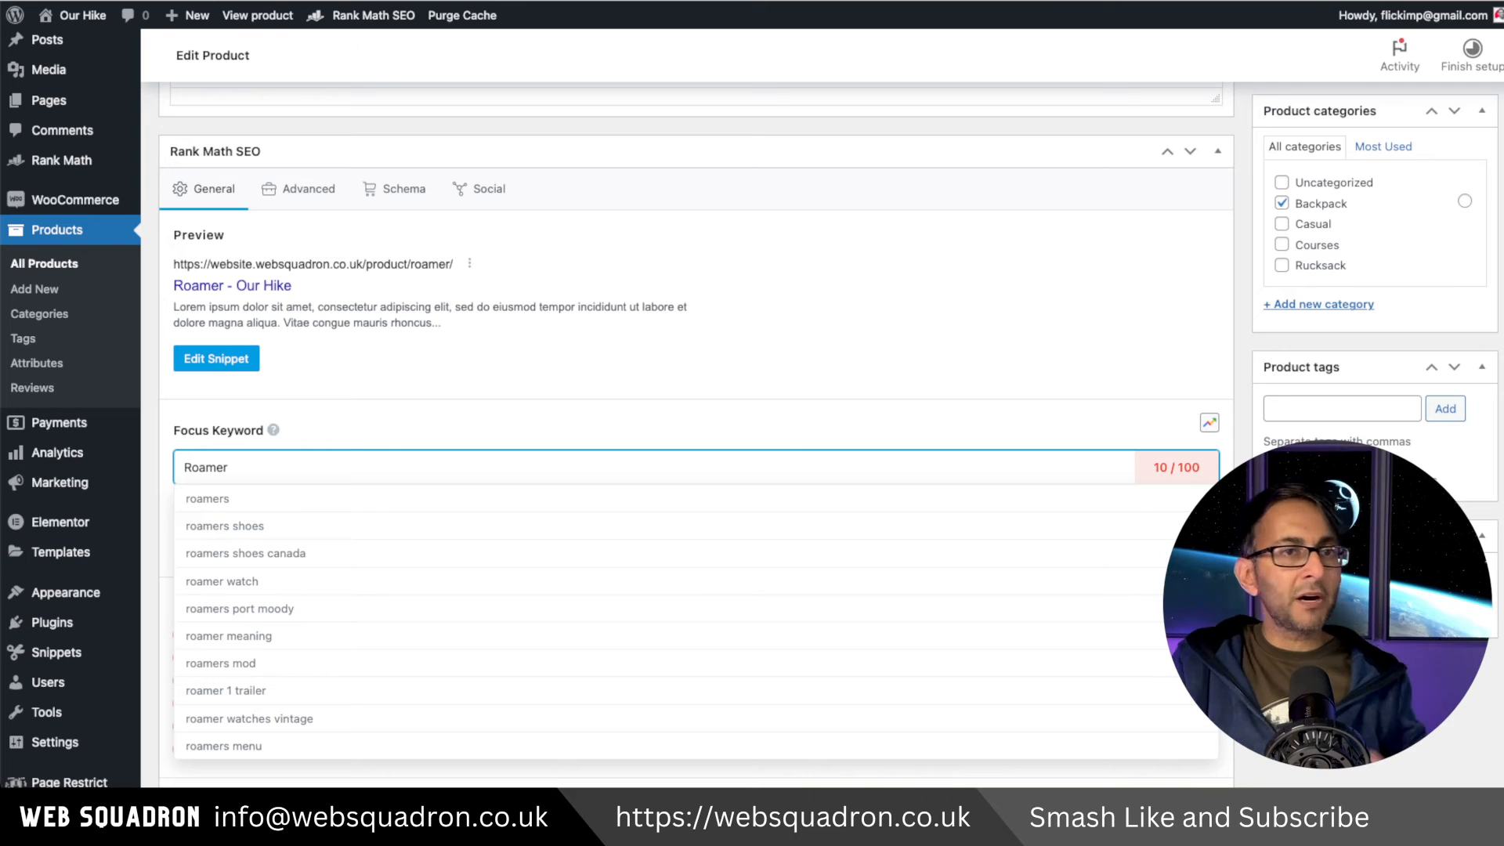
{"action": "key", "text": "BackSpace"}
{"action": "key", "text": "BackSpace"}
{"action": "key", "text": "BackSpace"}
{"action": "key", "text": "BackSpace"}
{"action": "key", "text": "BackSpace"}
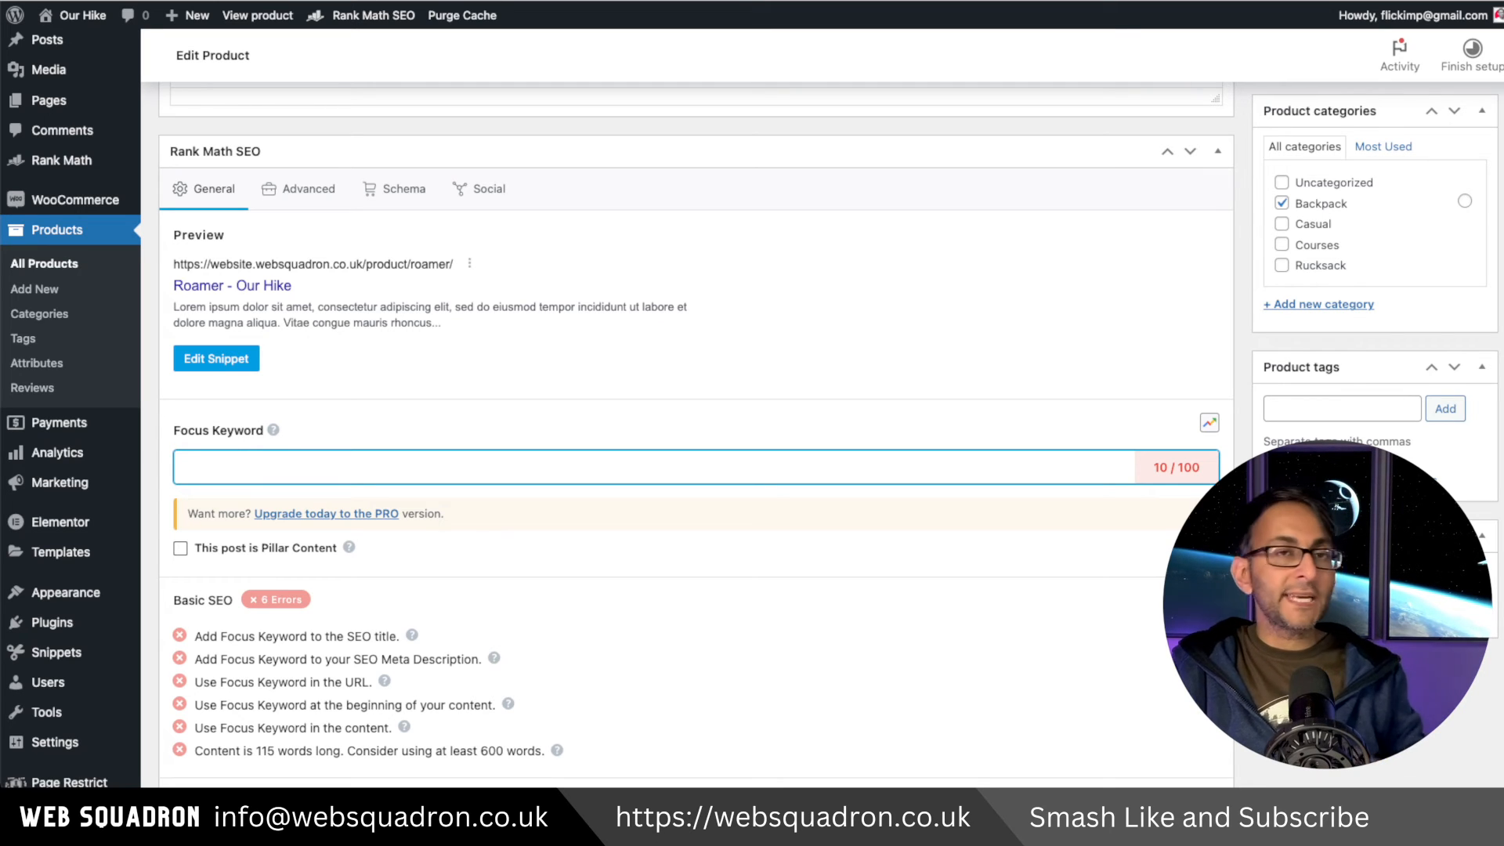
Add the focus keywords 'hiking backpack' and 'climbing bag' to the Roamer product.
{"action": "type", "text": "hiking backpack"}
{"action": "key", "text": "Return"}
{"action": "type", "text": "clim"}
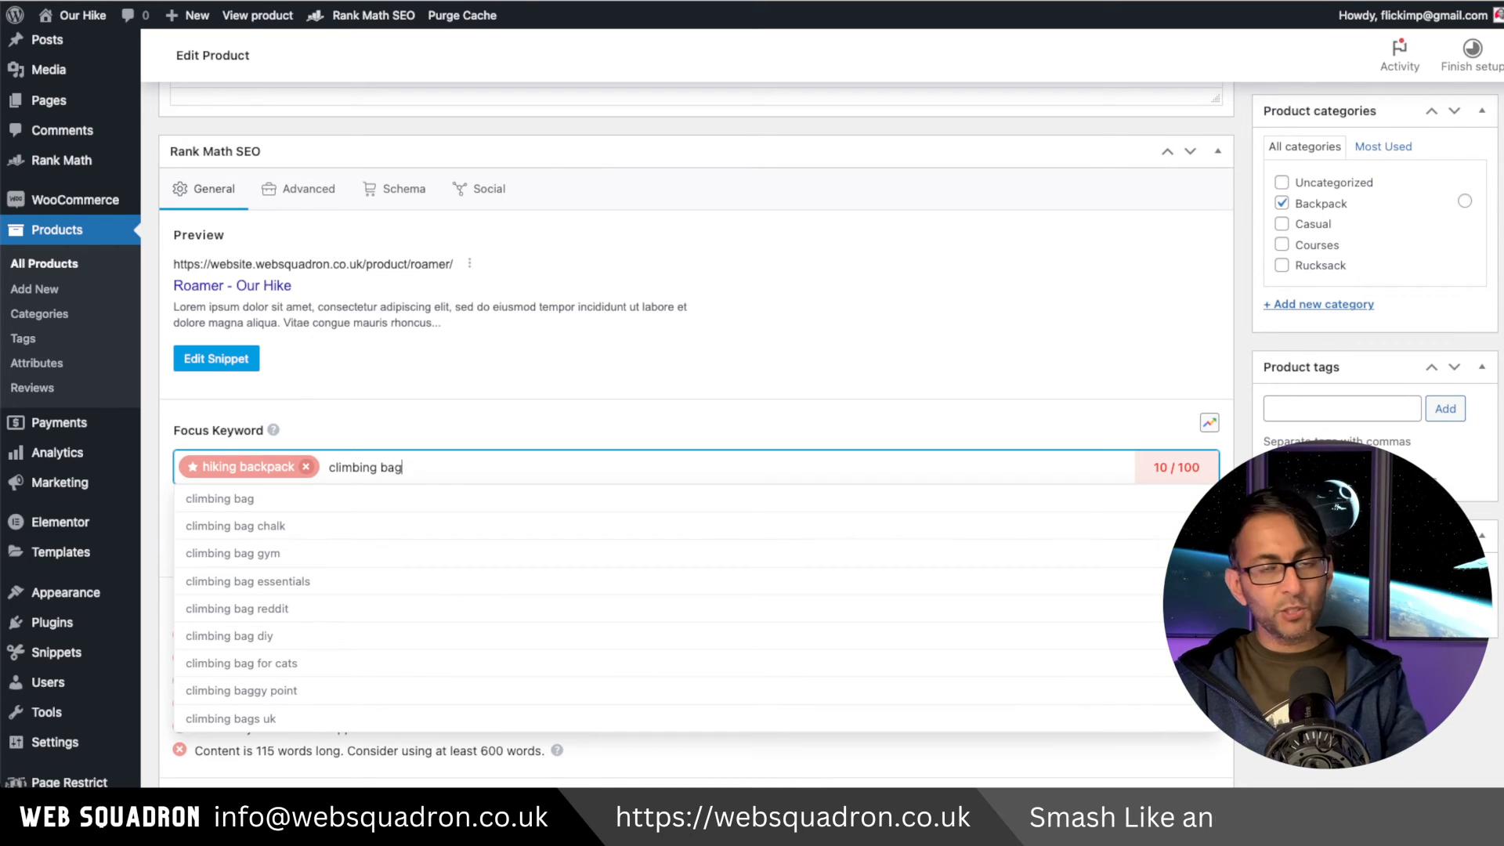
{"action": "type", "text": "bing bag"}
{"action": "left_click", "coordinate": [390, 509]}
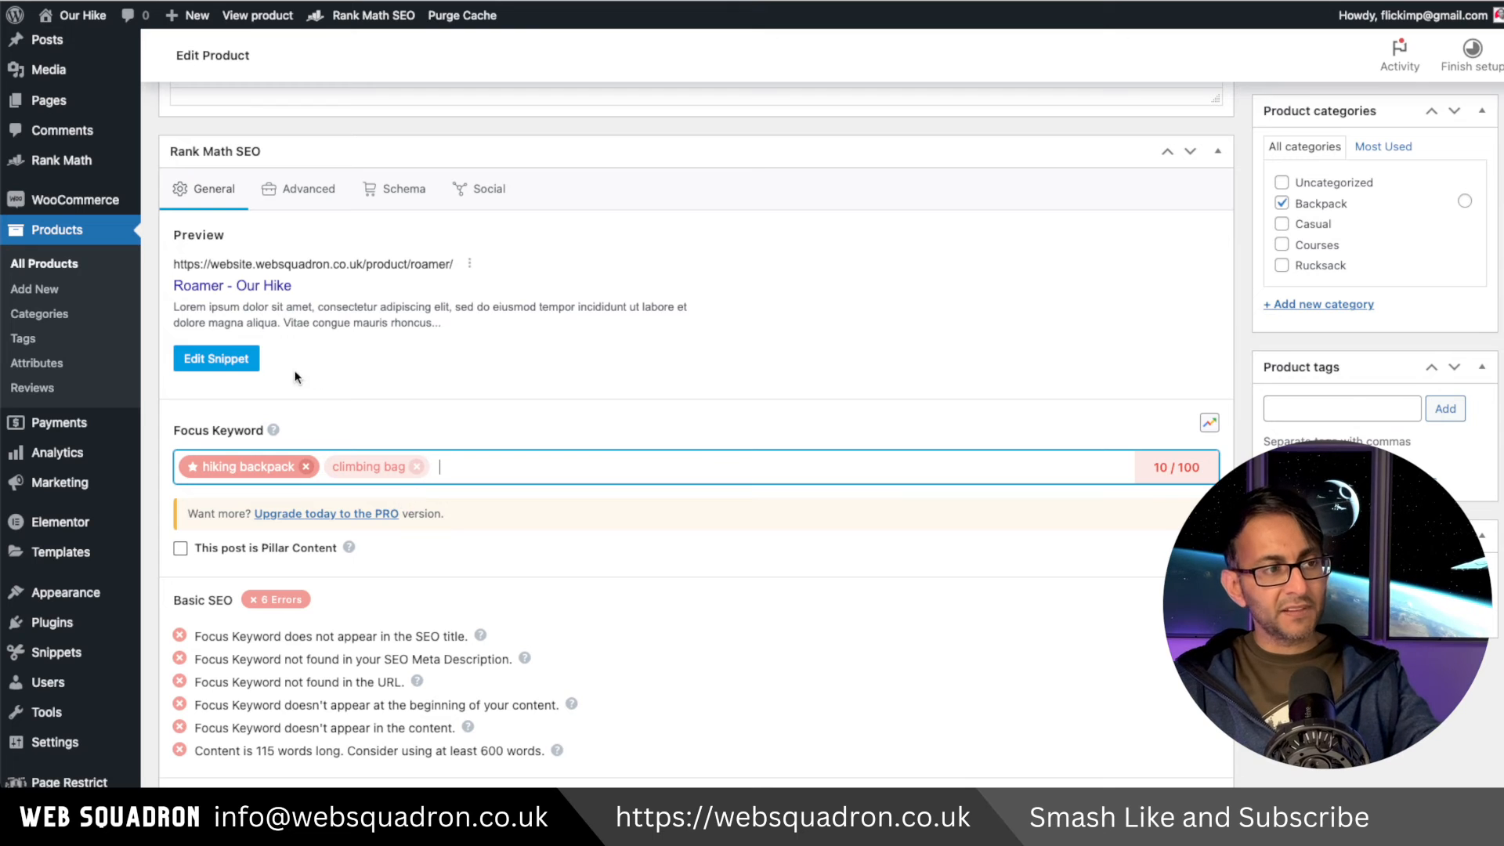
Set the product snippet's title and description to 'Hiking Backpack for Adventure - Roamer - multipocket'.
{"action": "left_click", "coordinate": [212, 358]}
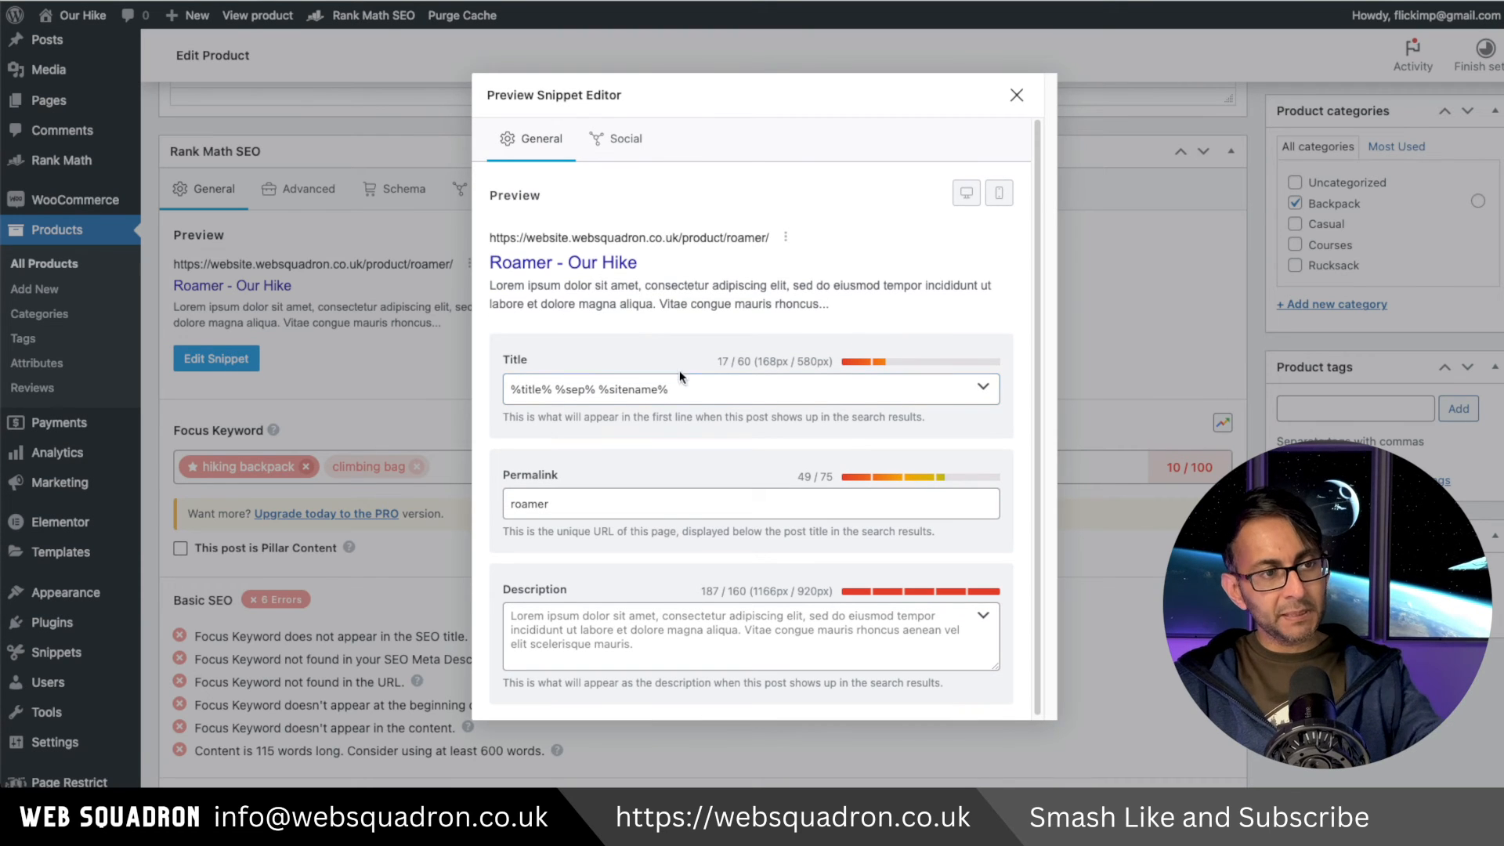
{"action": "left_click_drag", "start_coordinate": [686, 385], "coordinate": [435, 385]}
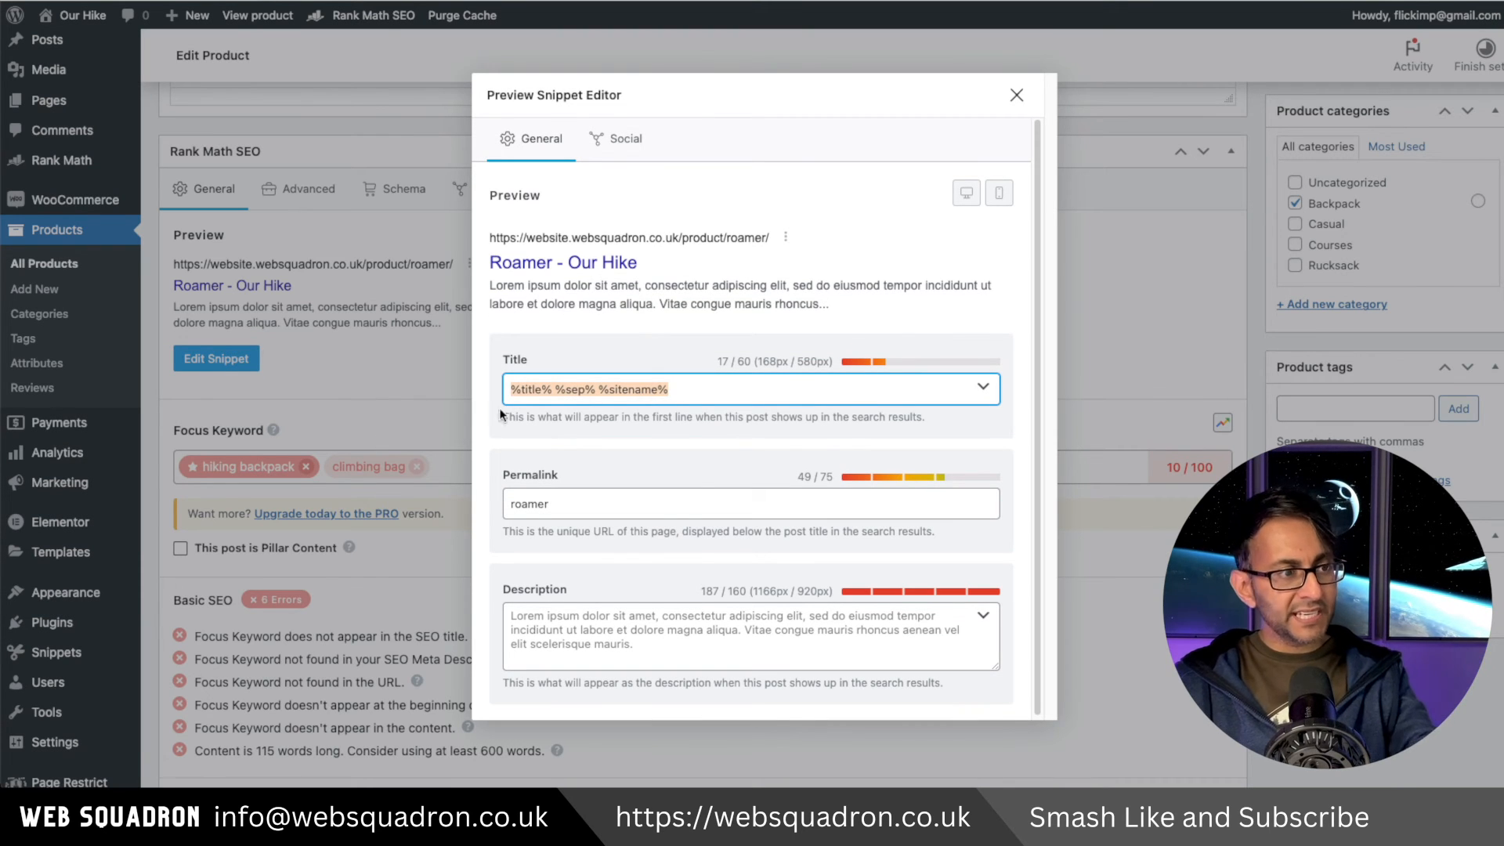
{"action": "type", "text": "Hiking Backpack for Adventure - Roamer - multipocket"}
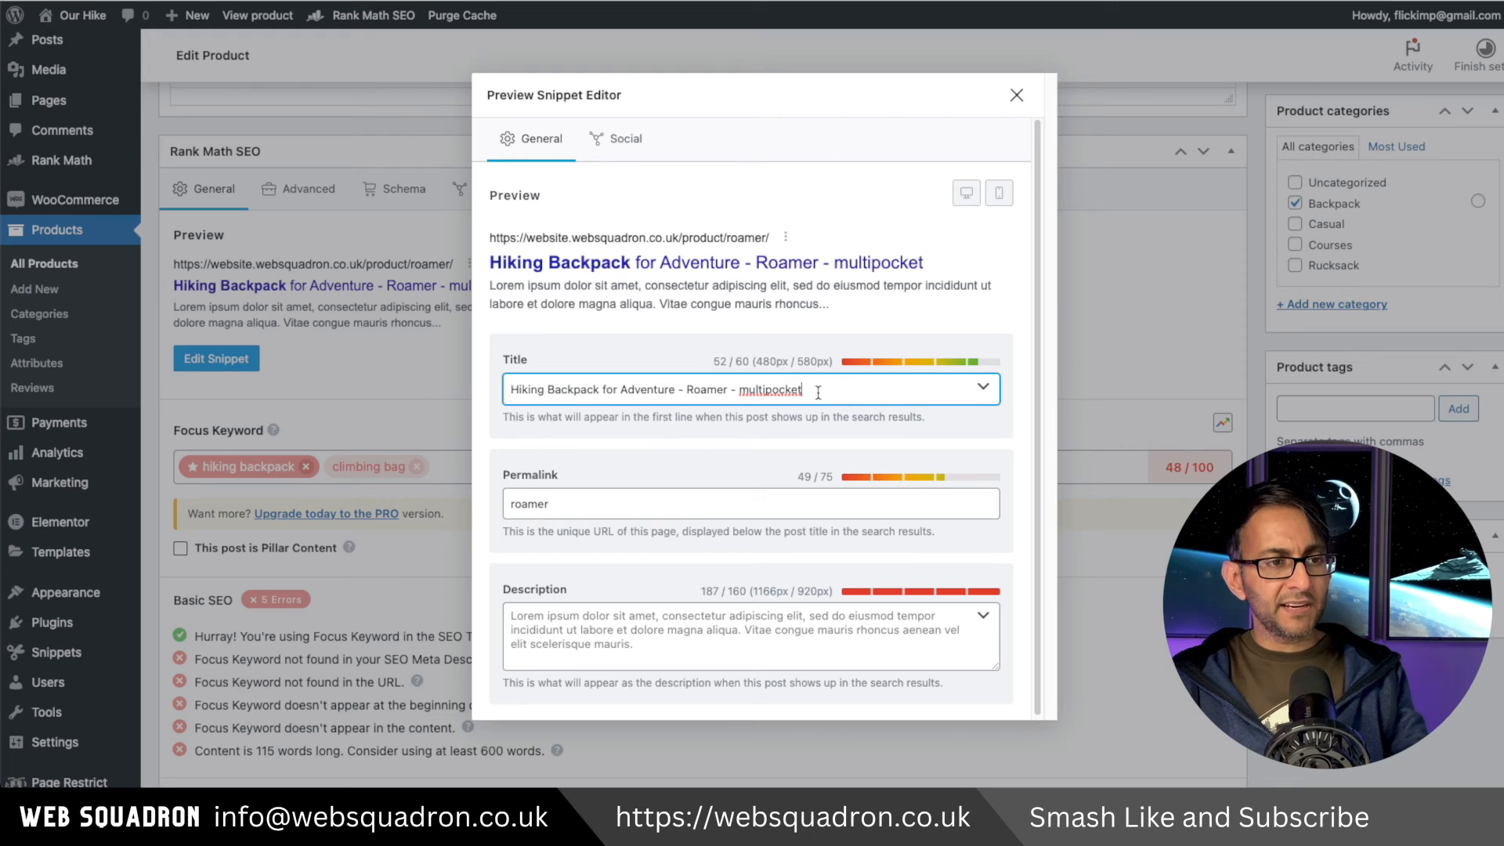
{"action": "left_click_drag", "start_coordinate": [805, 389], "coordinate": [488, 387]}
{"action": "key", "text": "ctrl+c"}
{"action": "left_click", "coordinate": [708, 638]}
{"action": "key", "text": "ctrl+a"}
{"action": "key", "text": "ctrl+v"}
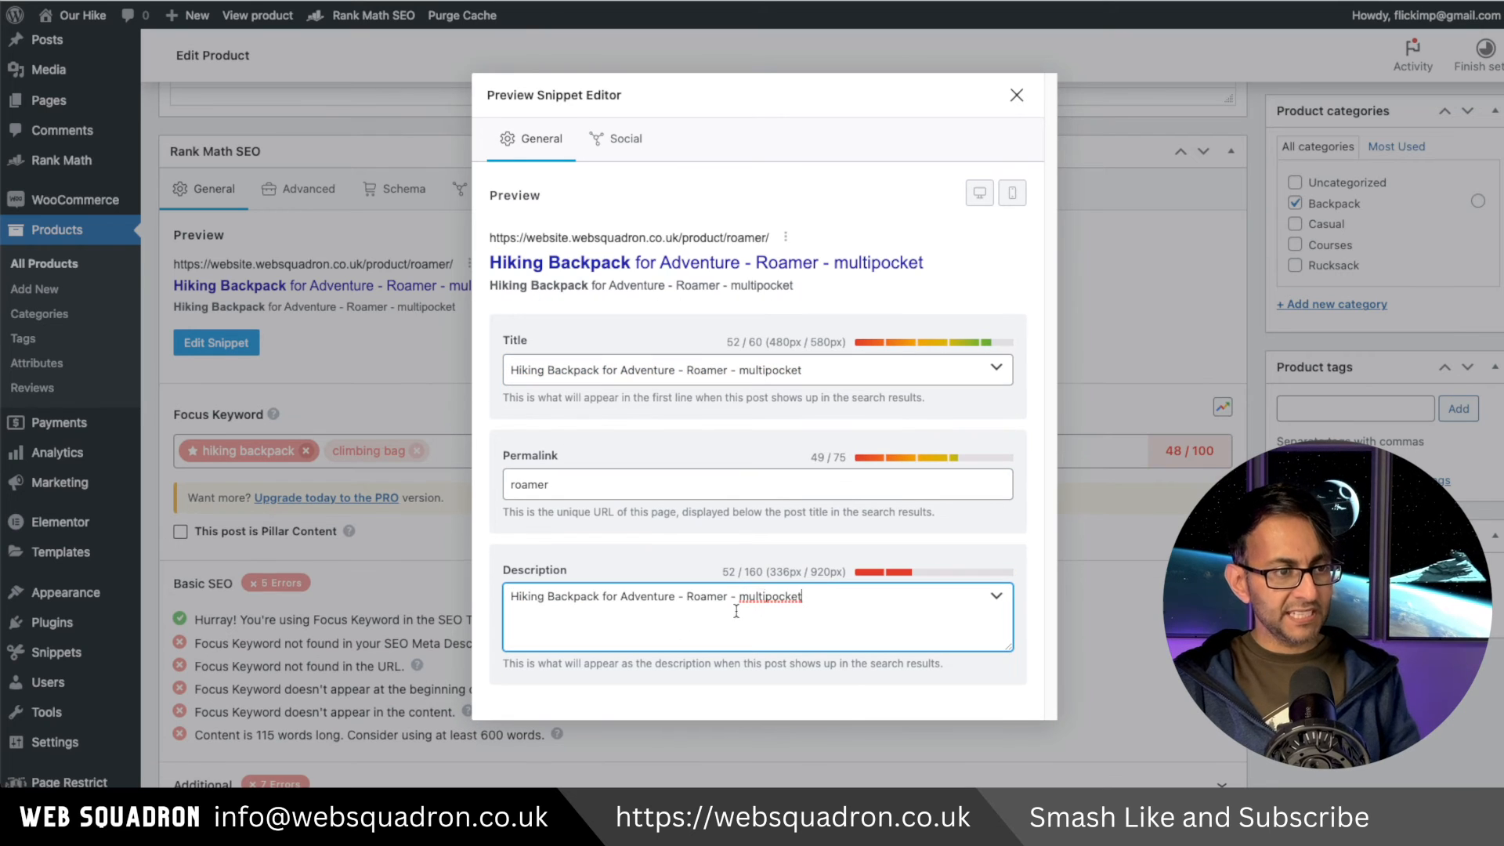
{"action": "left_click", "coordinate": [1016, 95]}
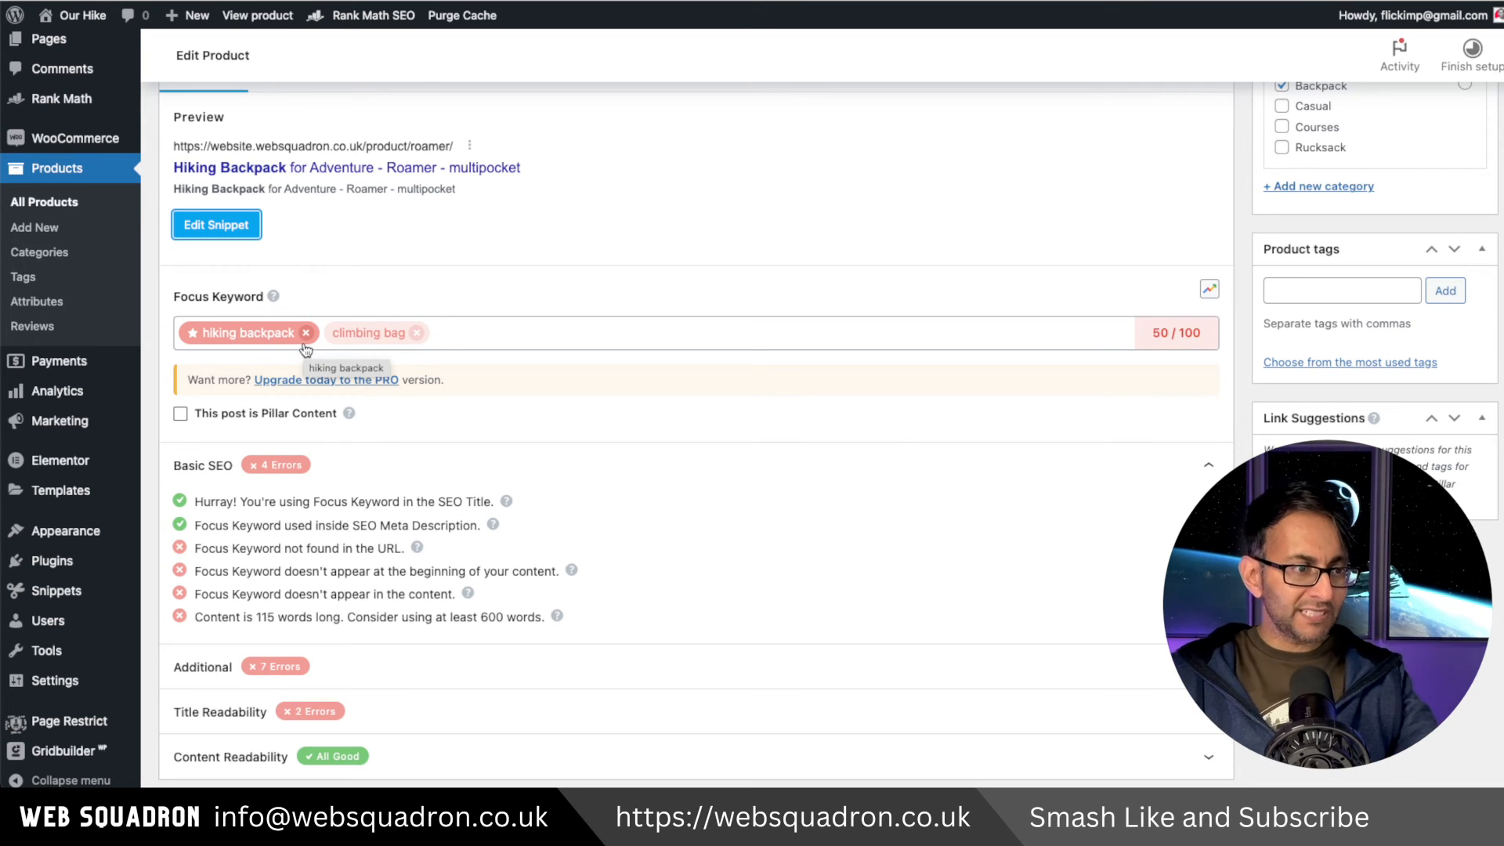
Review the Additional SEO checks for the Roamer product's focus keyword.
{"action": "left_click", "coordinate": [523, 681]}
{"action": "scroll", "coordinate": [524, 681], "scroll_direction": "down", "scroll_amount": 2}
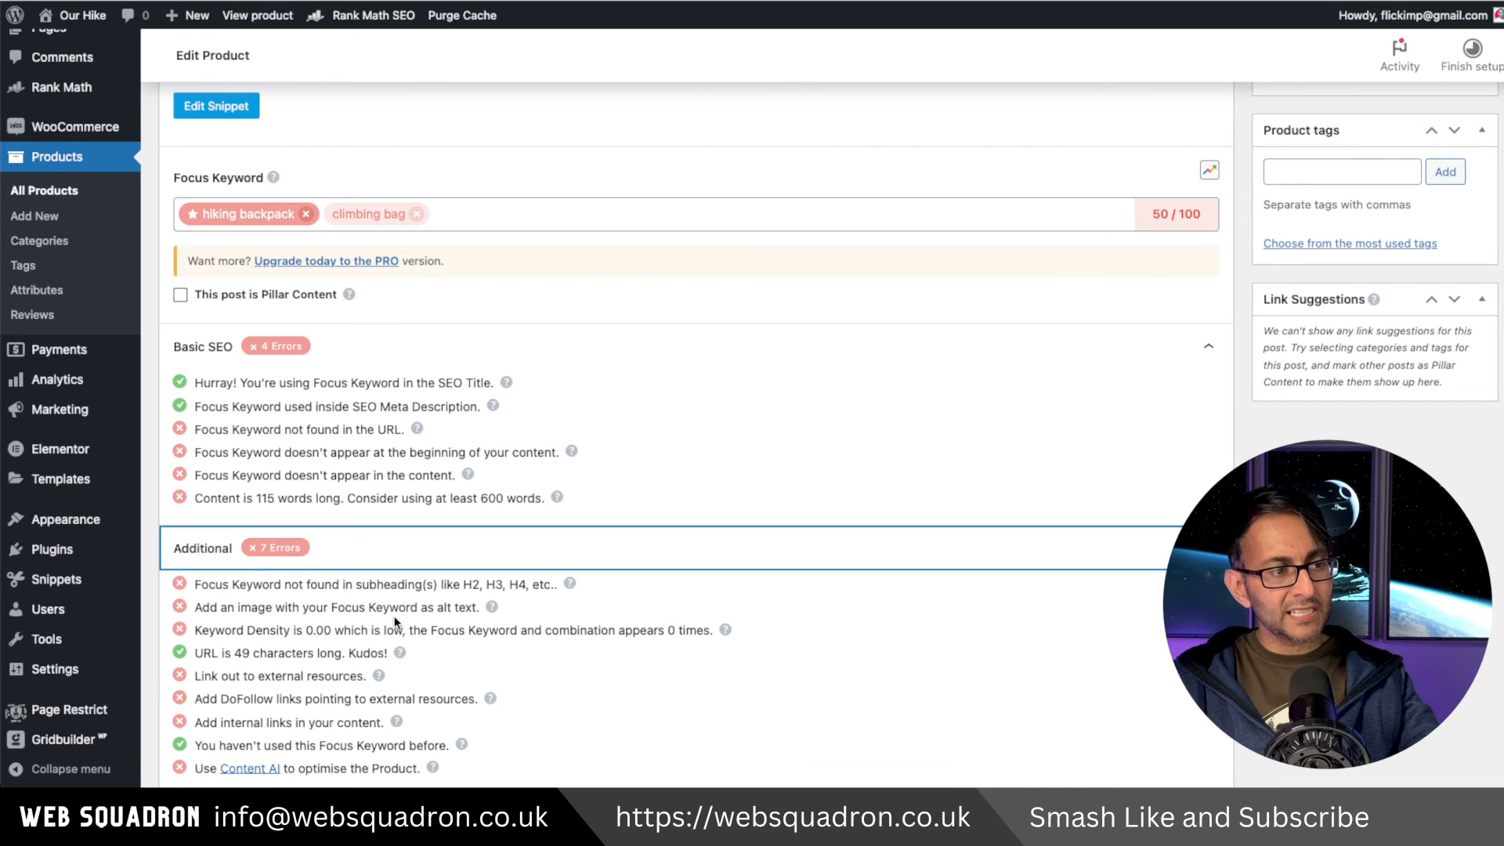
{"action": "scroll", "coordinate": [1080, 598], "scroll_direction": "up", "scroll_amount": 1}
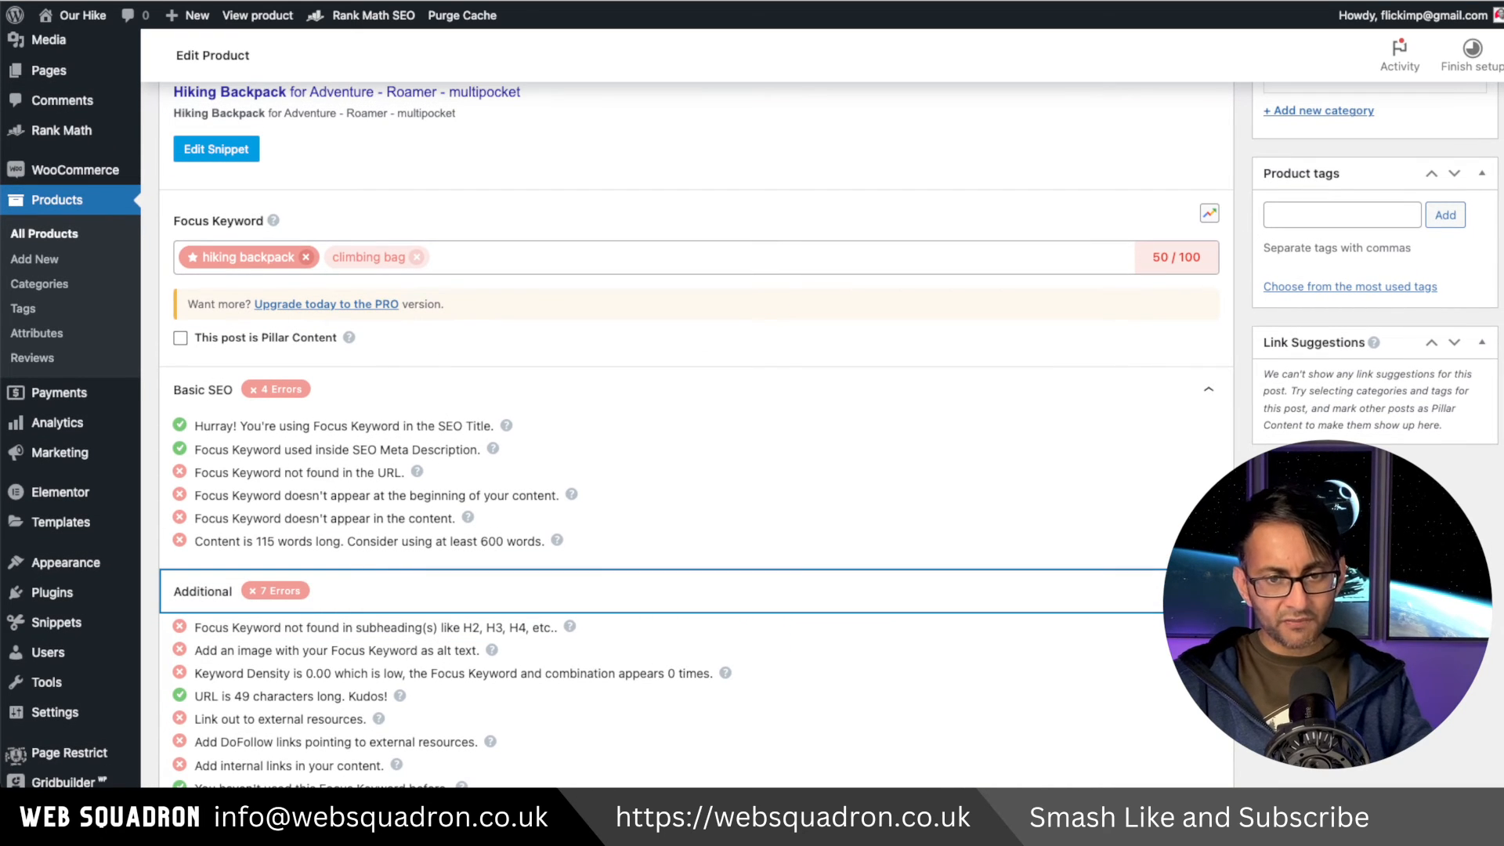
{"action": "scroll", "coordinate": [695, 470], "scroll_direction": "up", "scroll_amount": 10}
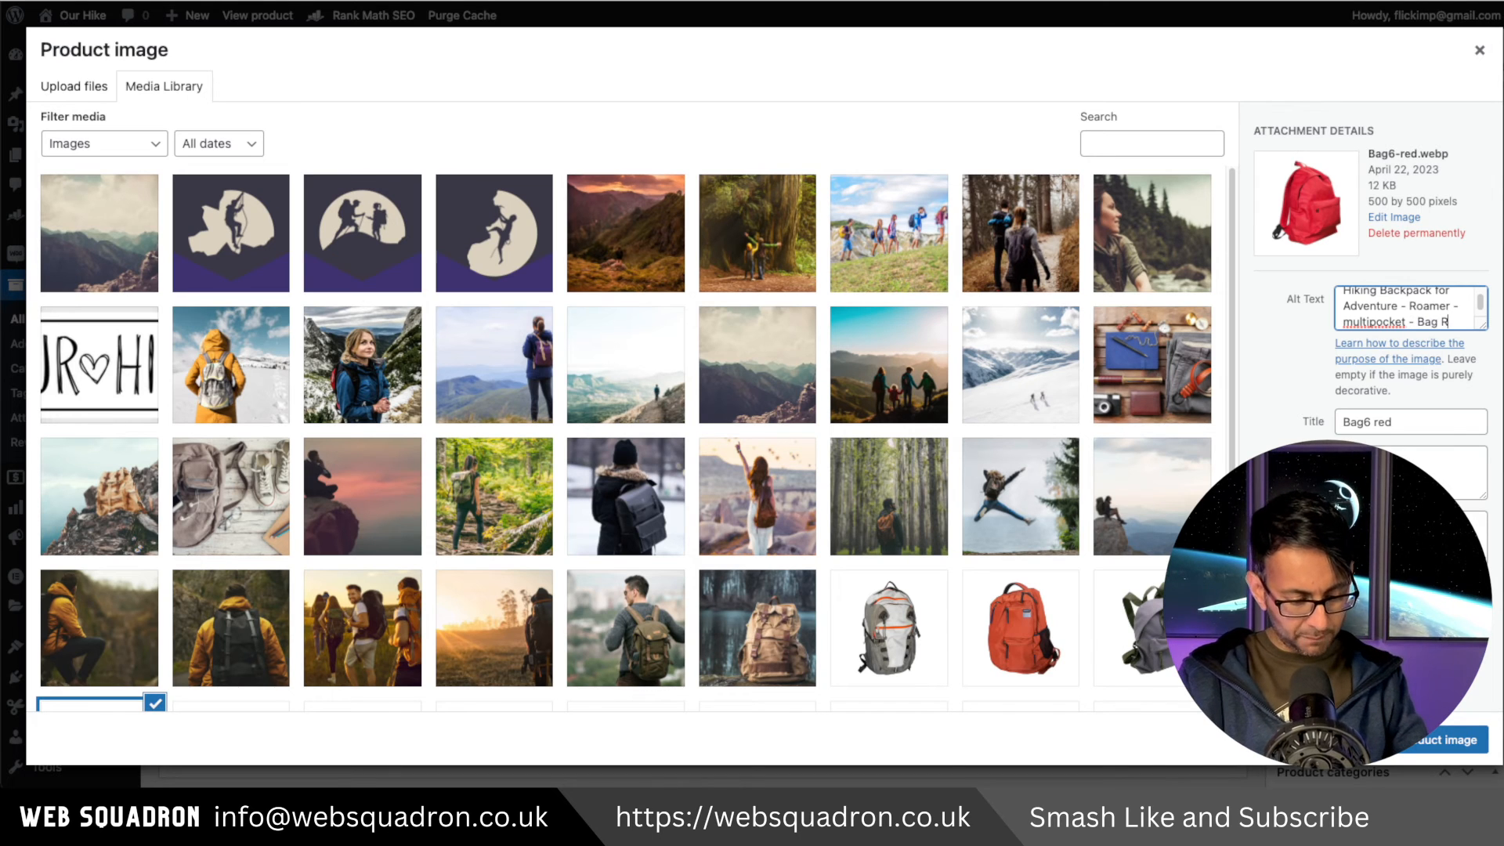
Set the product image alt text to 'Hiking Backpack for Adventure - Roamer - multipocket - Bag Red Image' and apply the image.
{"action": "type", "text": "Image"}
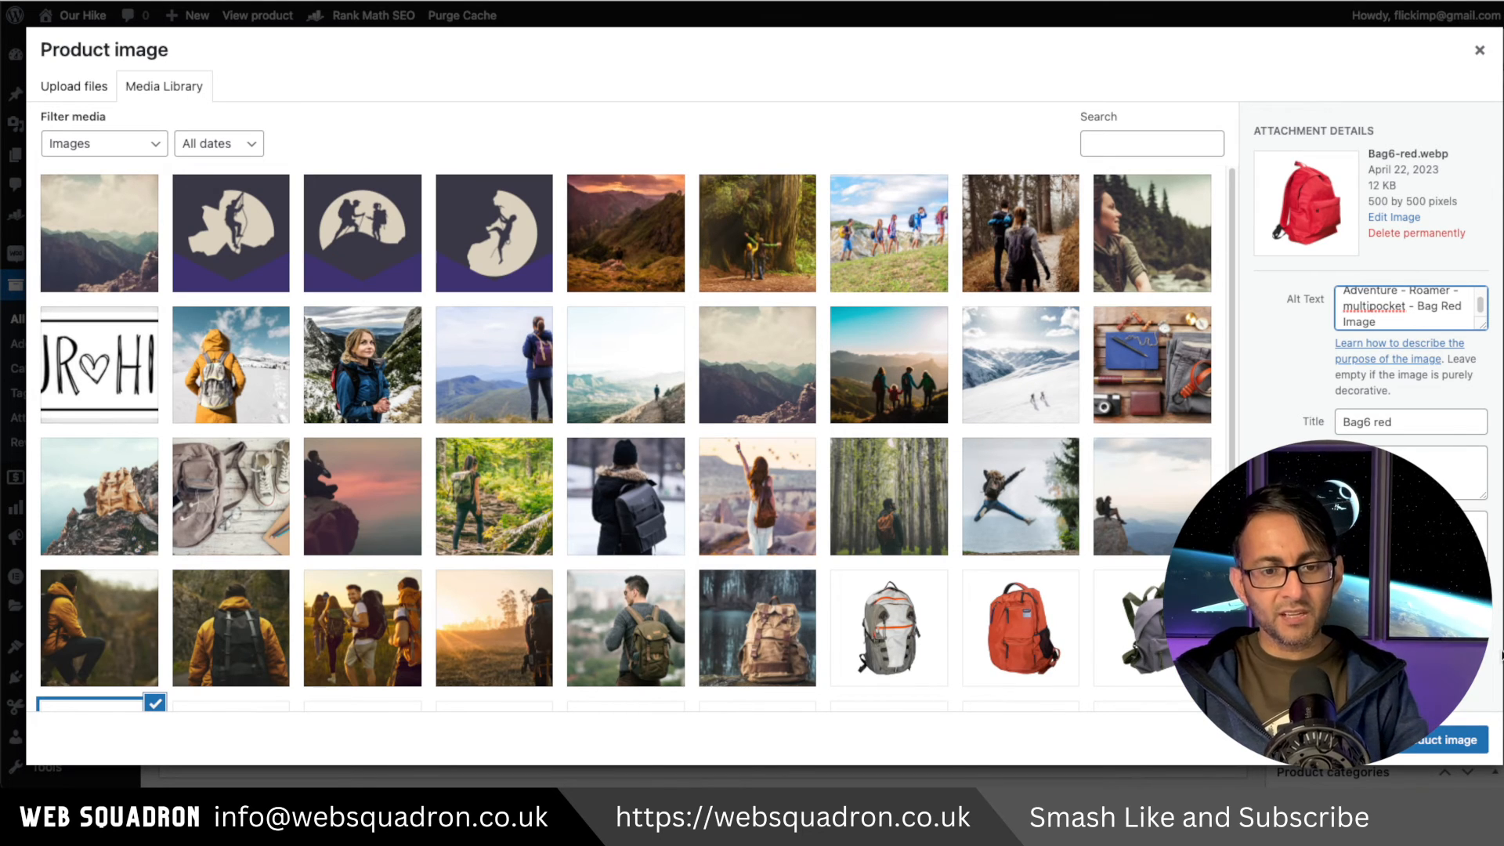
{"action": "left_click", "coordinate": [1472, 739]}
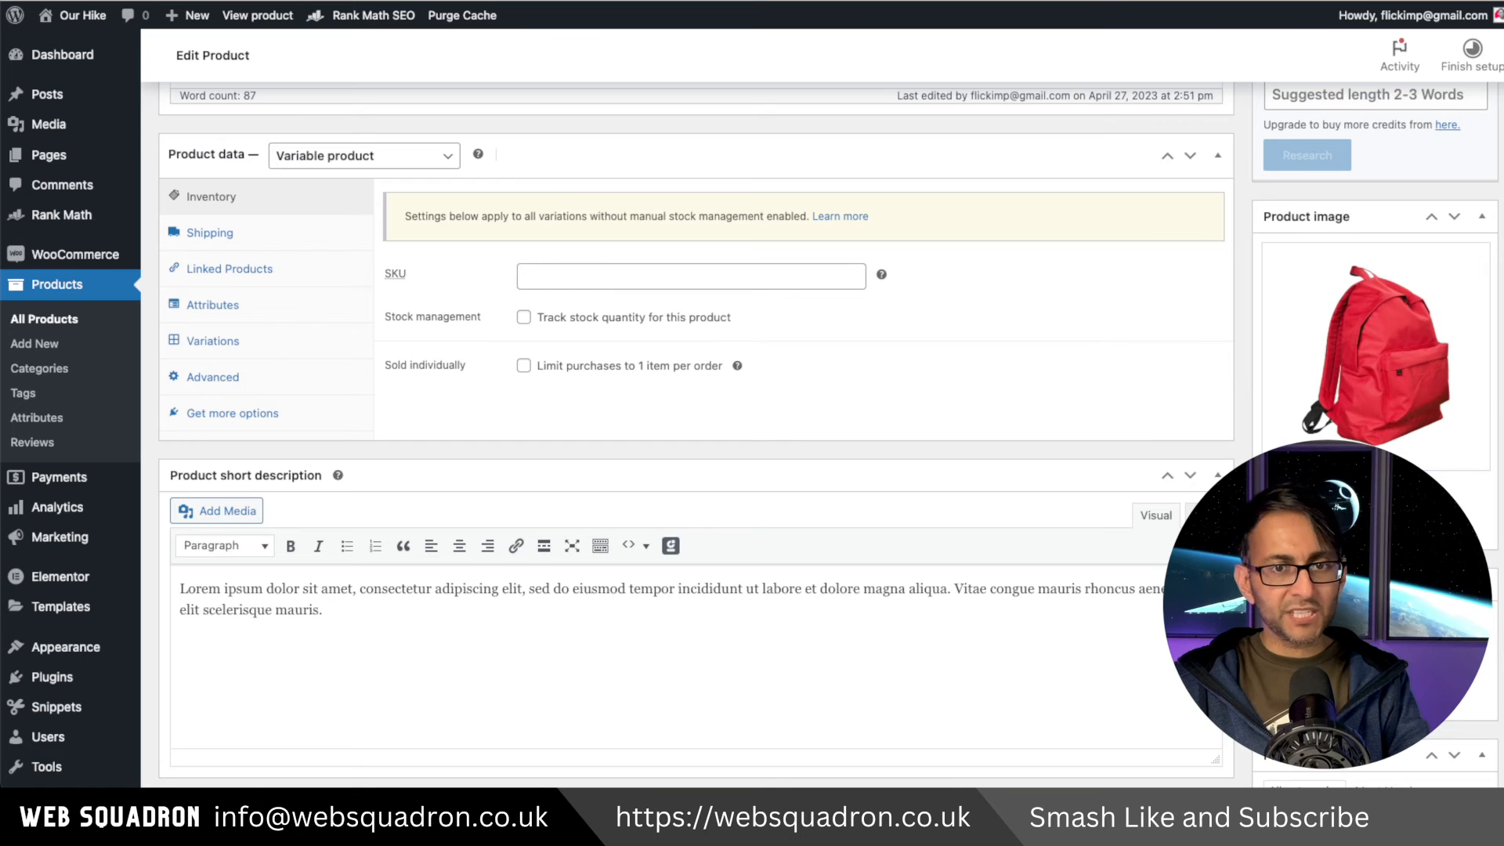
{"action": "scroll", "coordinate": [696, 435], "scroll_direction": "down", "scroll_amount": 10}
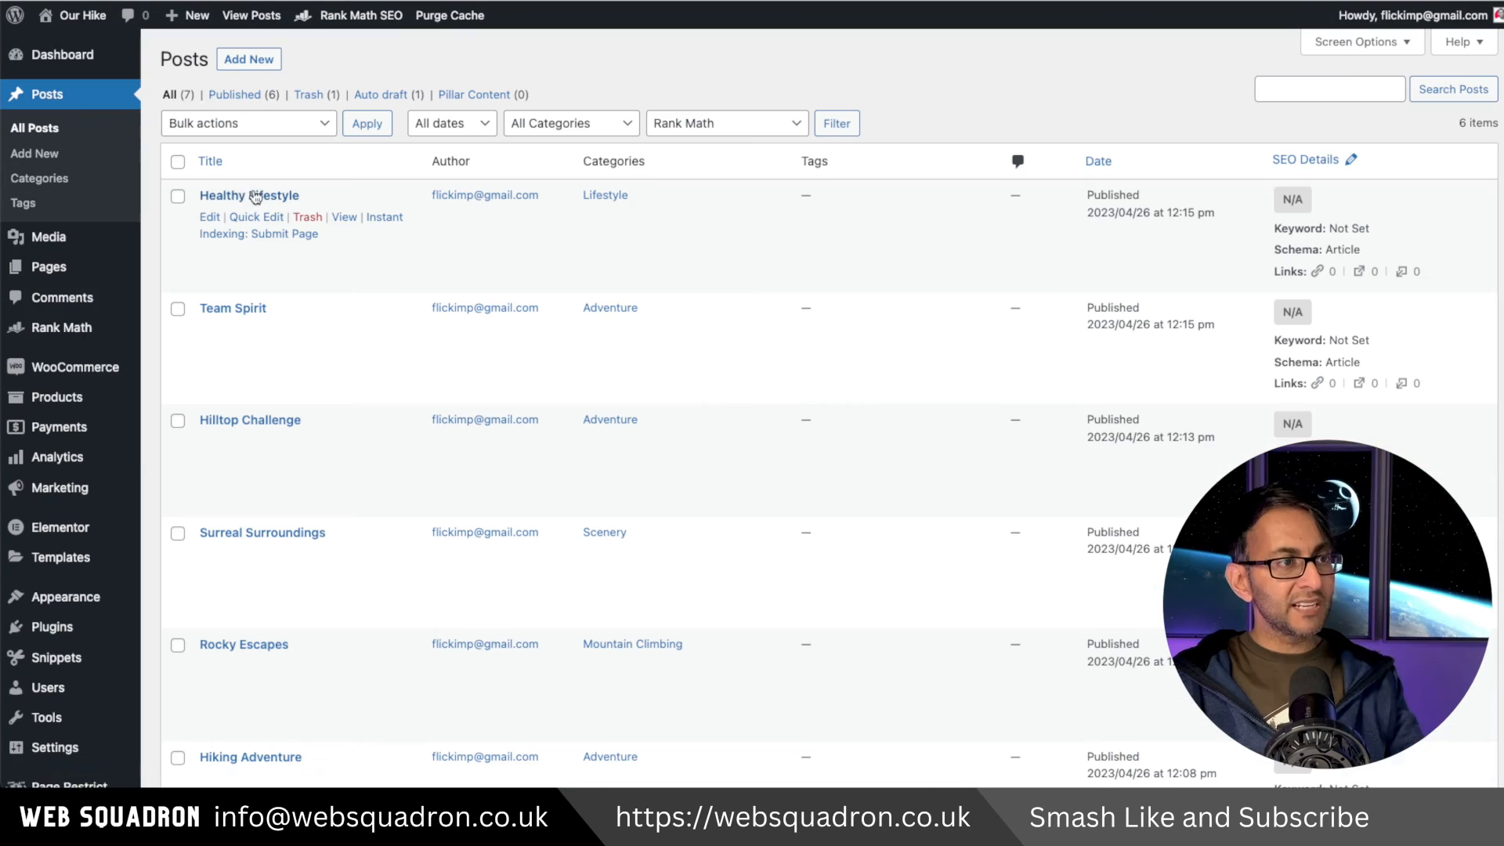
Open the Healthy Lifestyle post and review its Rank Math snippet preview and Basic SEO checks.
{"action": "left_click", "coordinate": [220, 217]}
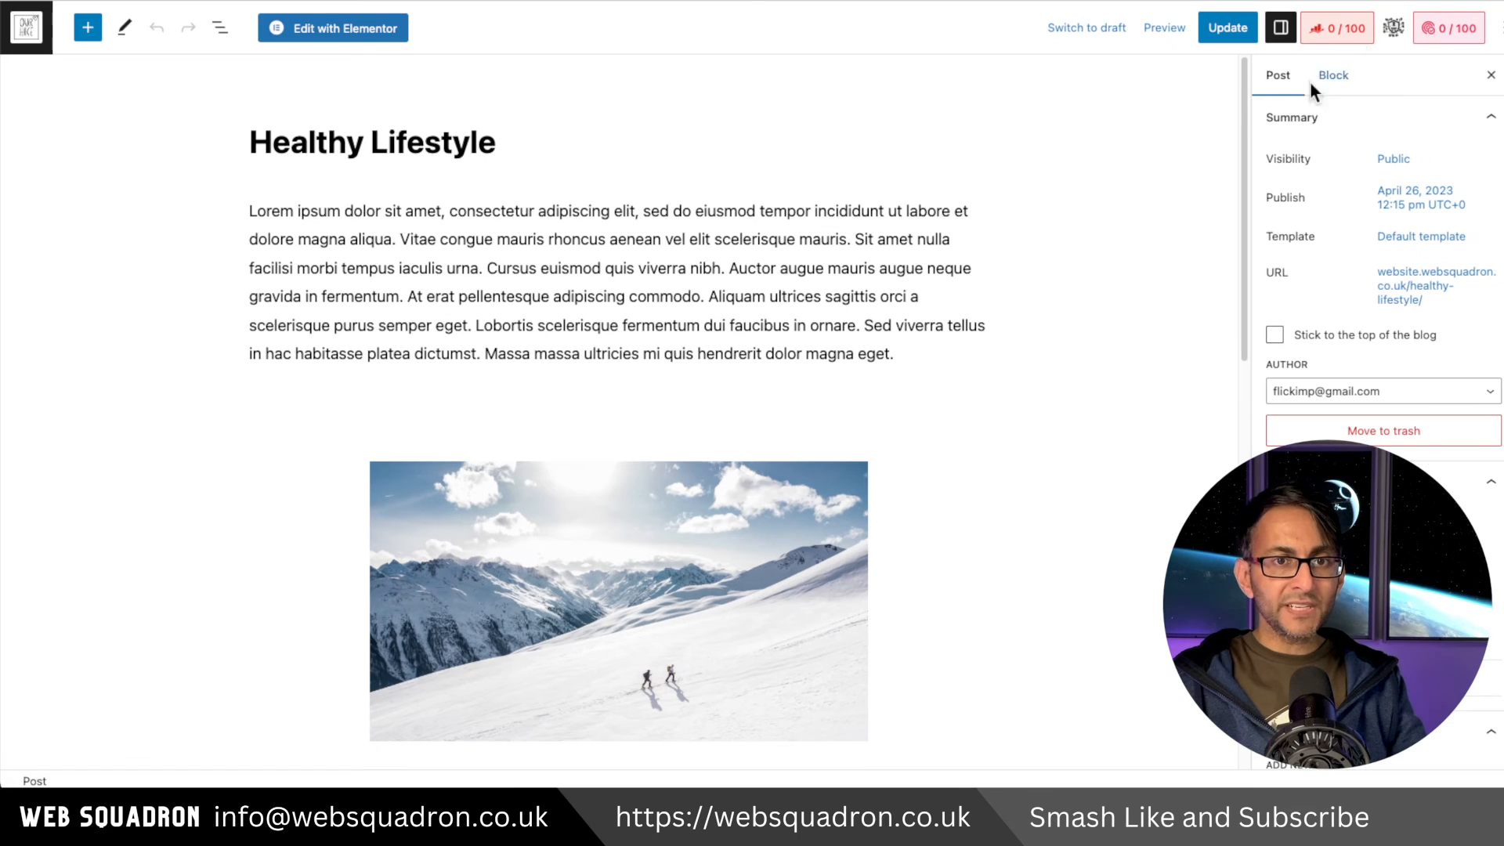
{"action": "left_click", "coordinate": [1336, 31]}
{"action": "scroll", "coordinate": [1447, 350], "scroll_direction": "down", "scroll_amount": 1}
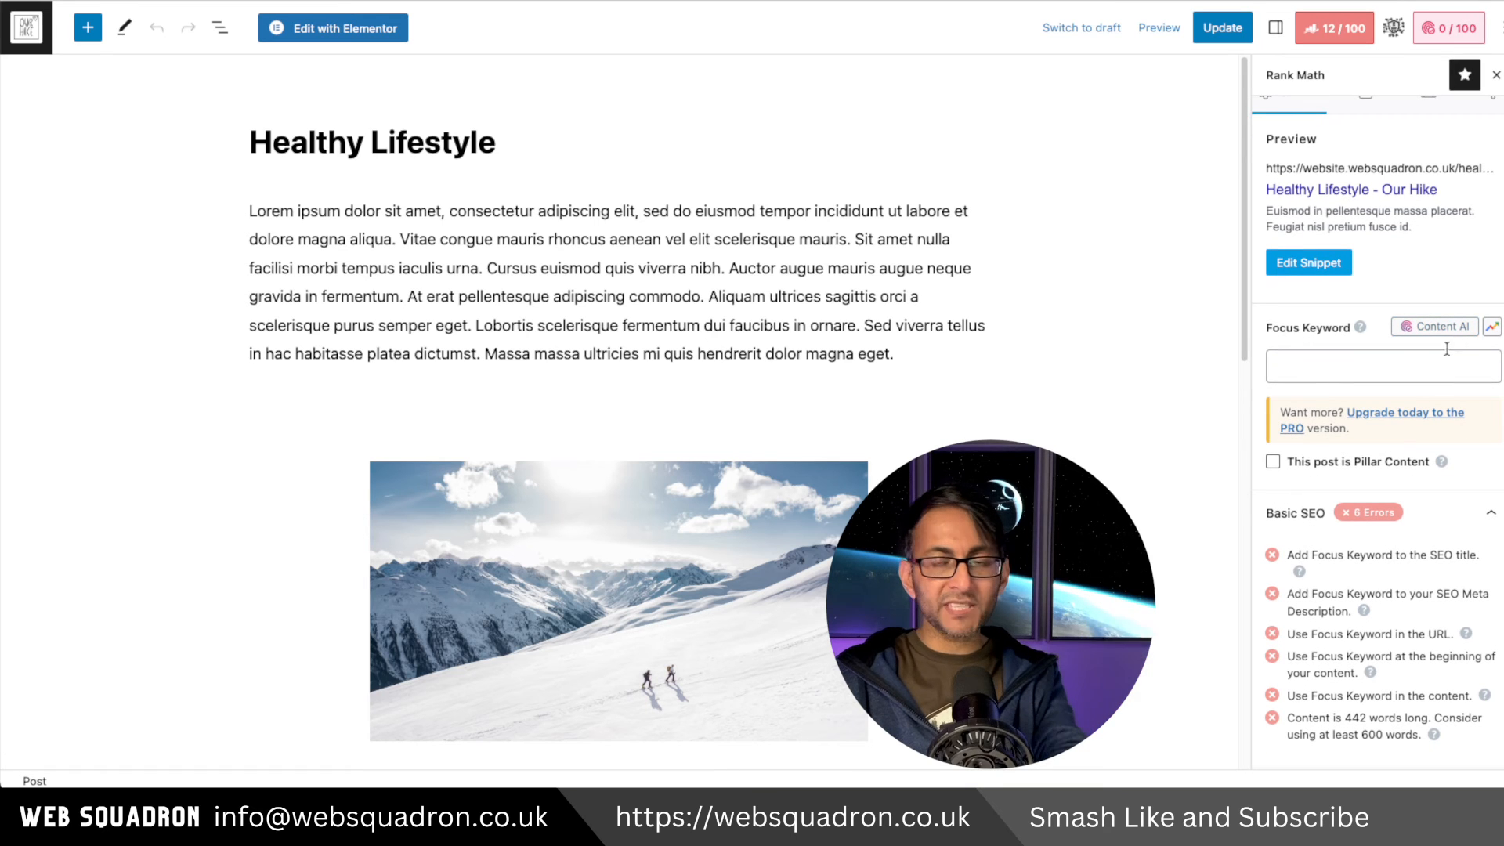
{"action": "left_click", "coordinate": [1308, 258]}
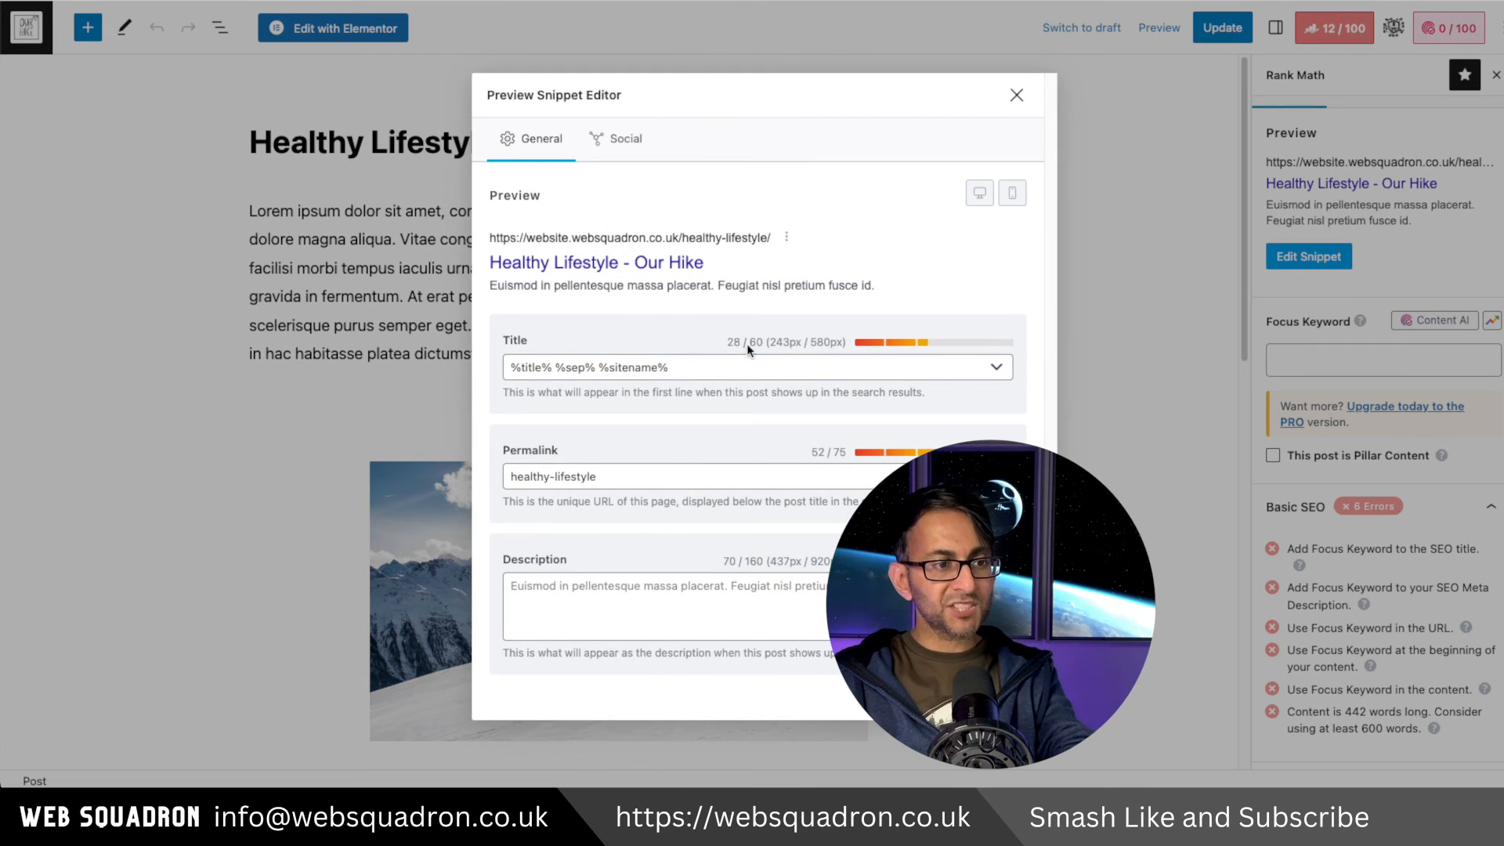
{"action": "left_click", "coordinate": [1017, 95]}
{"action": "scroll", "coordinate": [1378, 423], "scroll_direction": "down", "scroll_amount": 3}
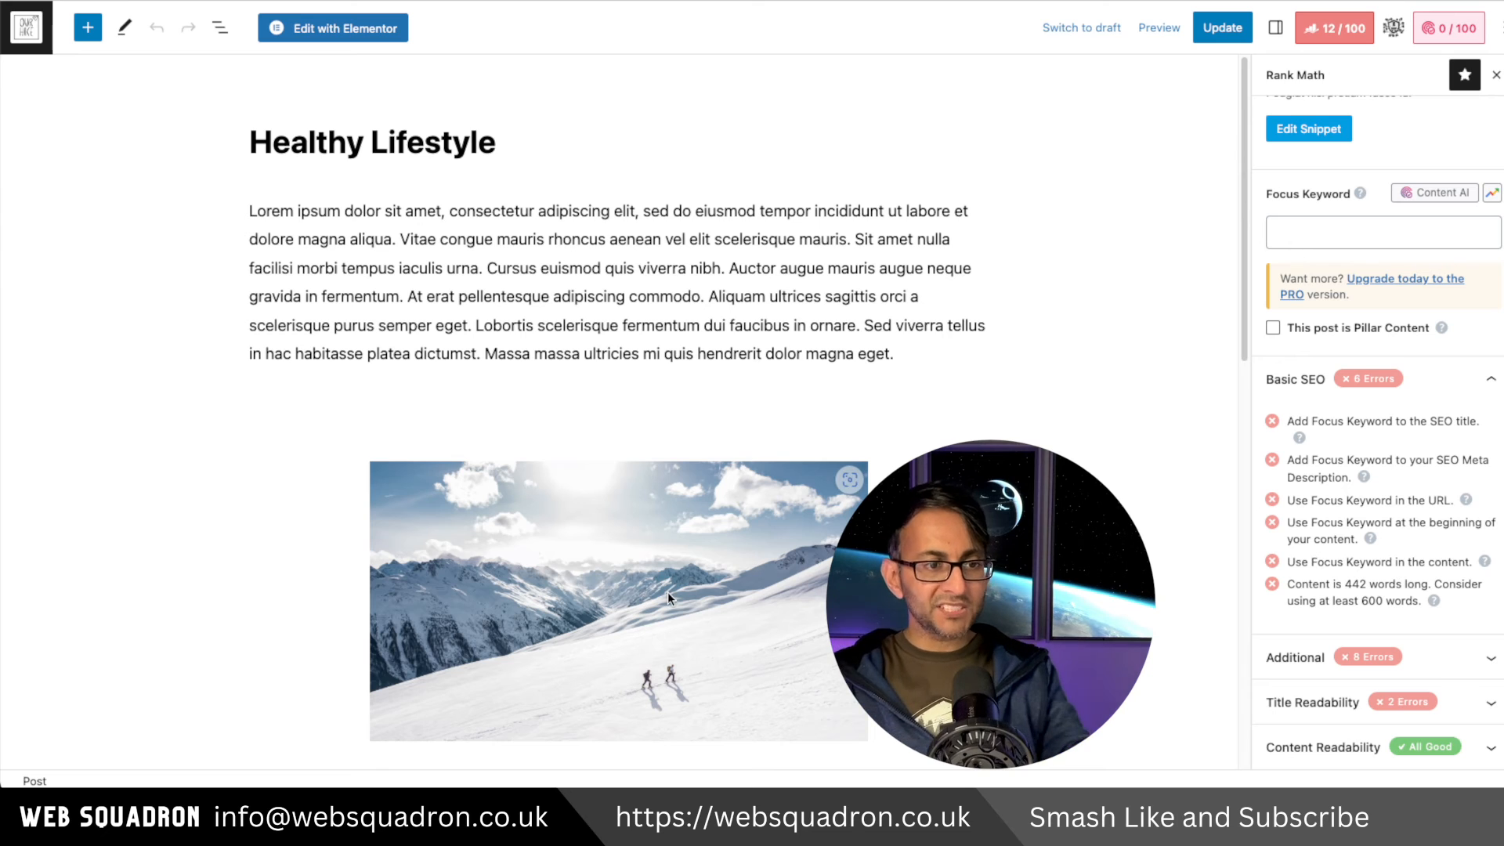
{"action": "left_click", "coordinate": [442, 142]}
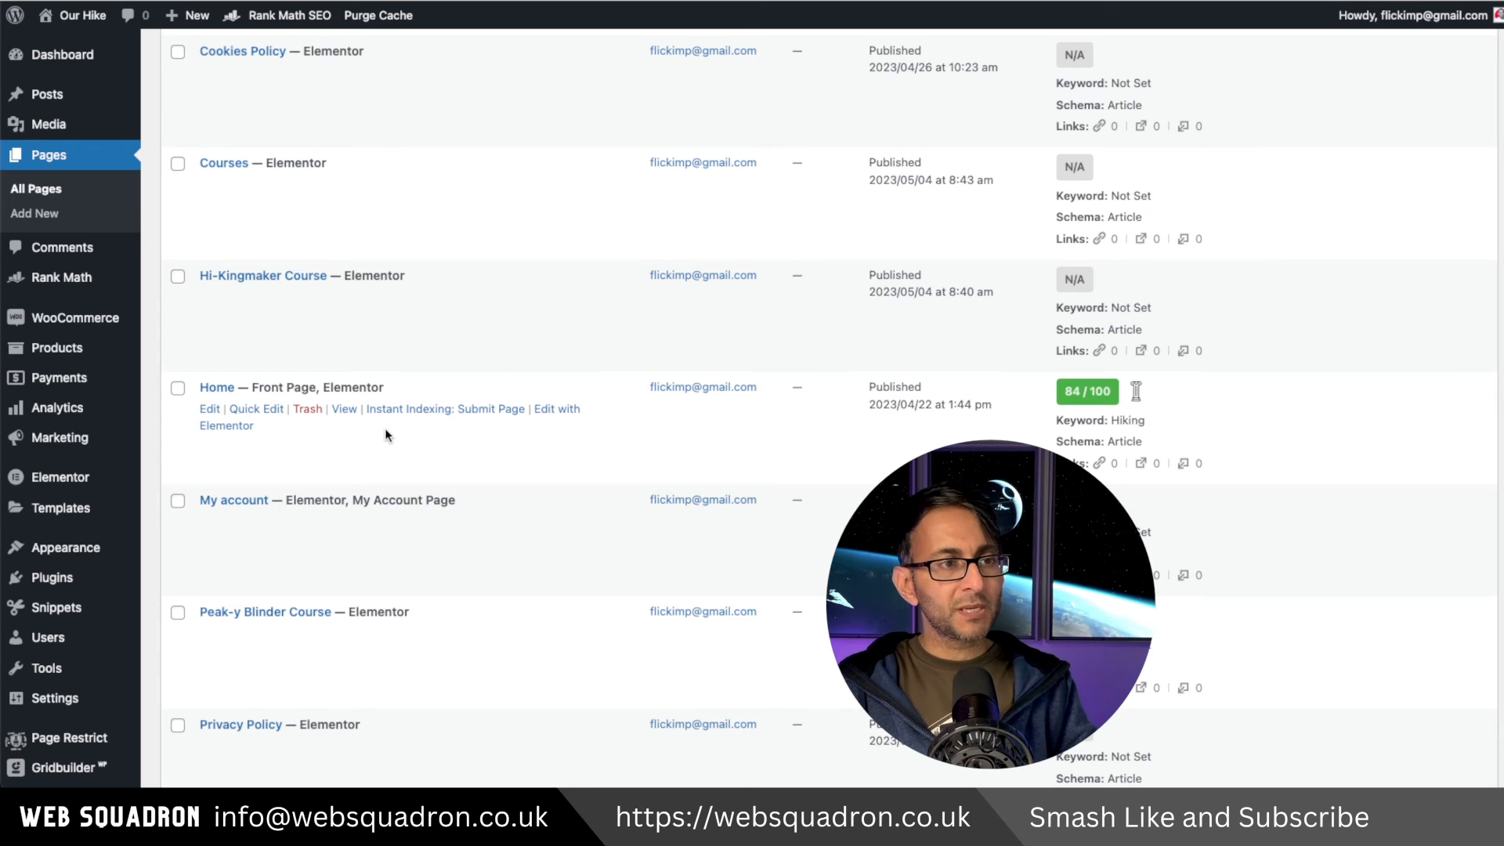
Quick edit the Home page, renaming its title to 'Hiking Home' and its slug to 'hiking'.
{"action": "left_click", "coordinate": [261, 409]}
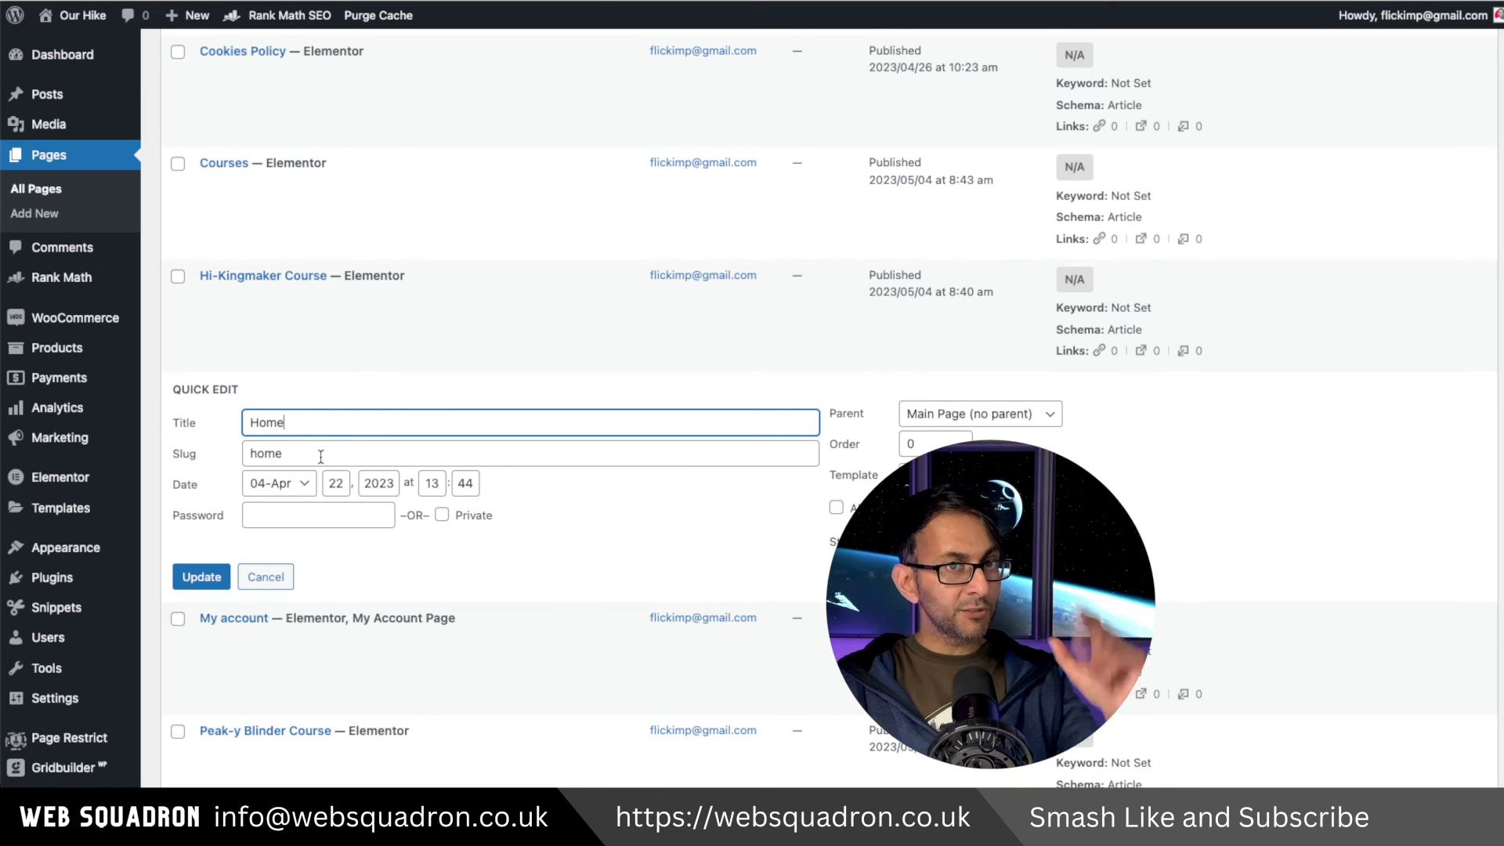
{"action": "left_click_drag", "start_coordinate": [303, 432], "coordinate": [147, 420]}
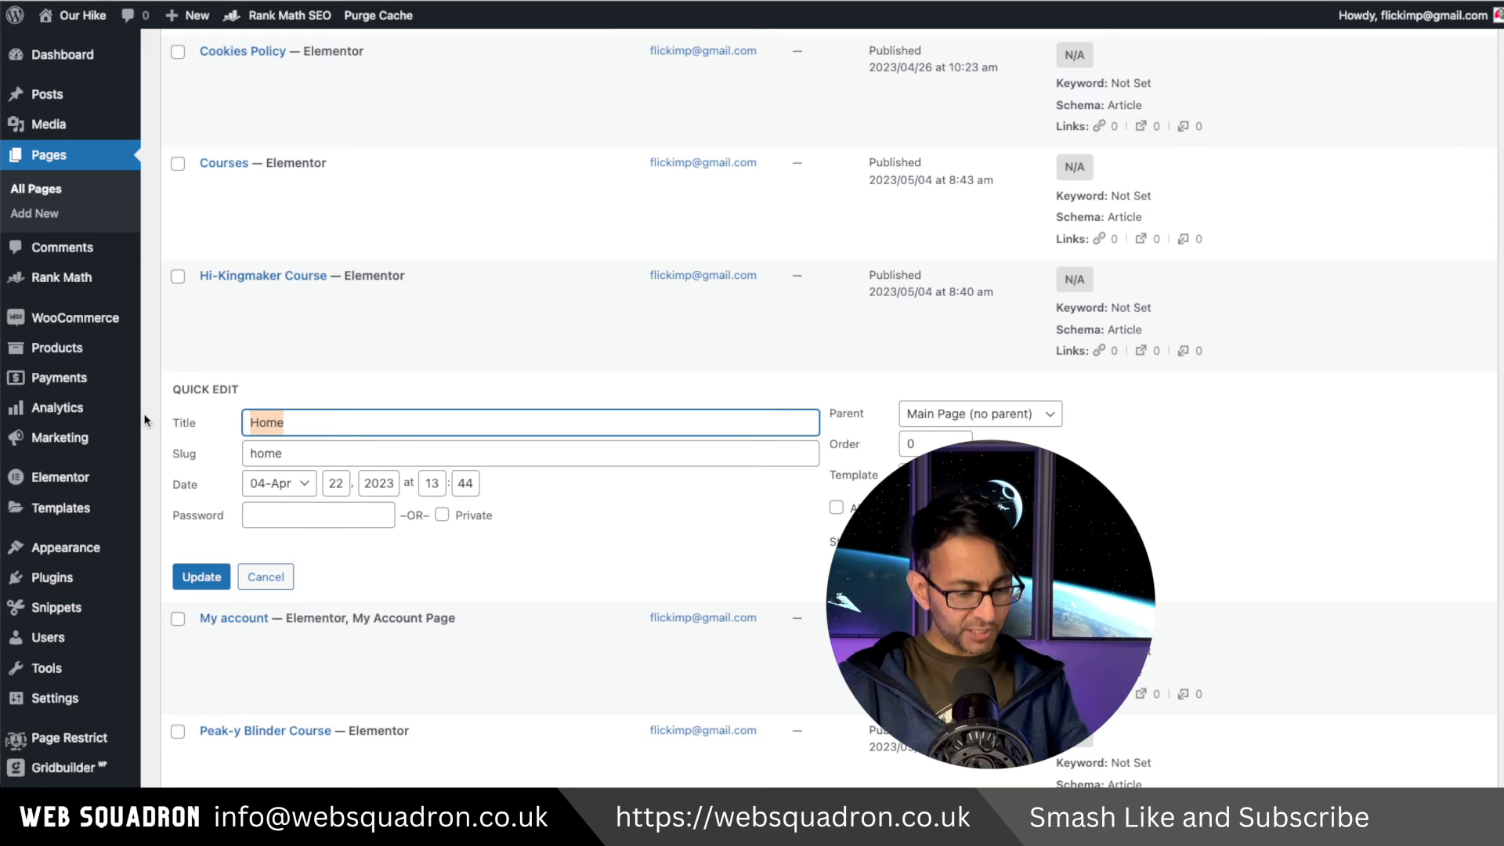
{"action": "type", "text": "Hiking "}
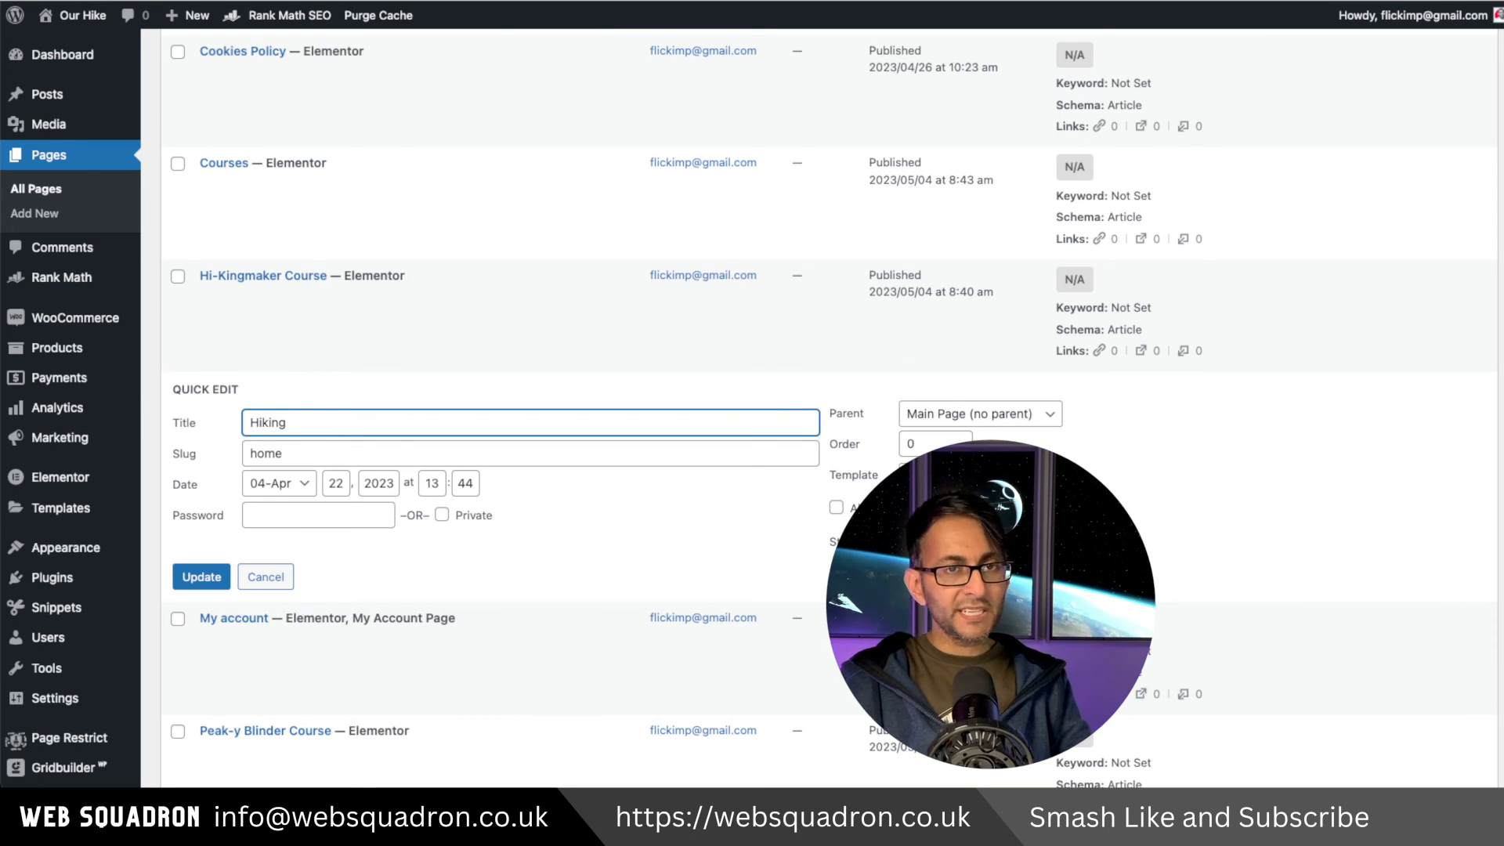
{"action": "type", "text": "Hom"}
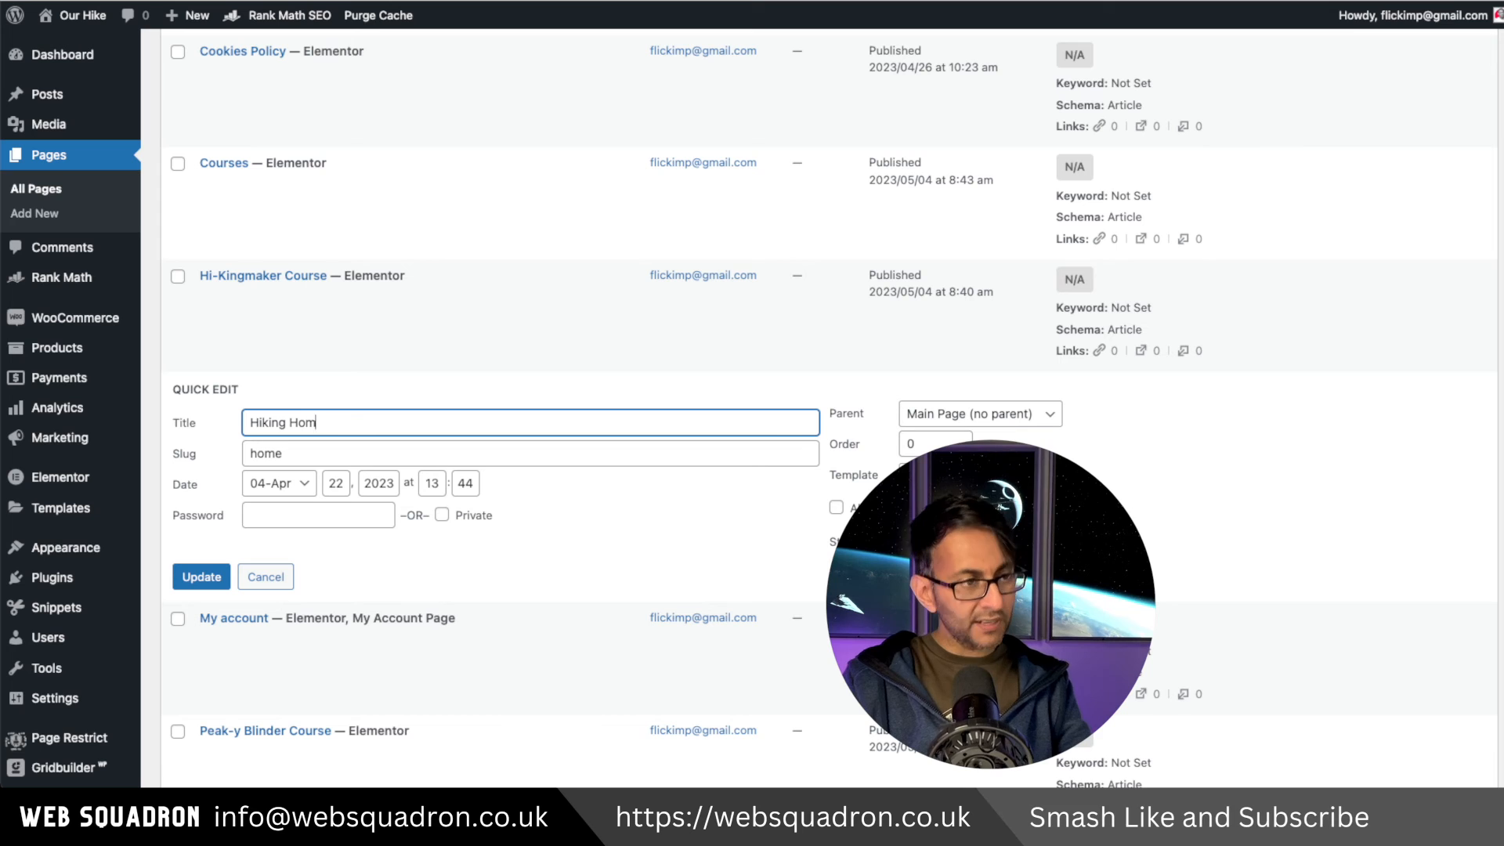
{"action": "type", "text": "e"}
{"action": "key", "text": "BackSpace"}
{"action": "key", "text": "BackSpace"}
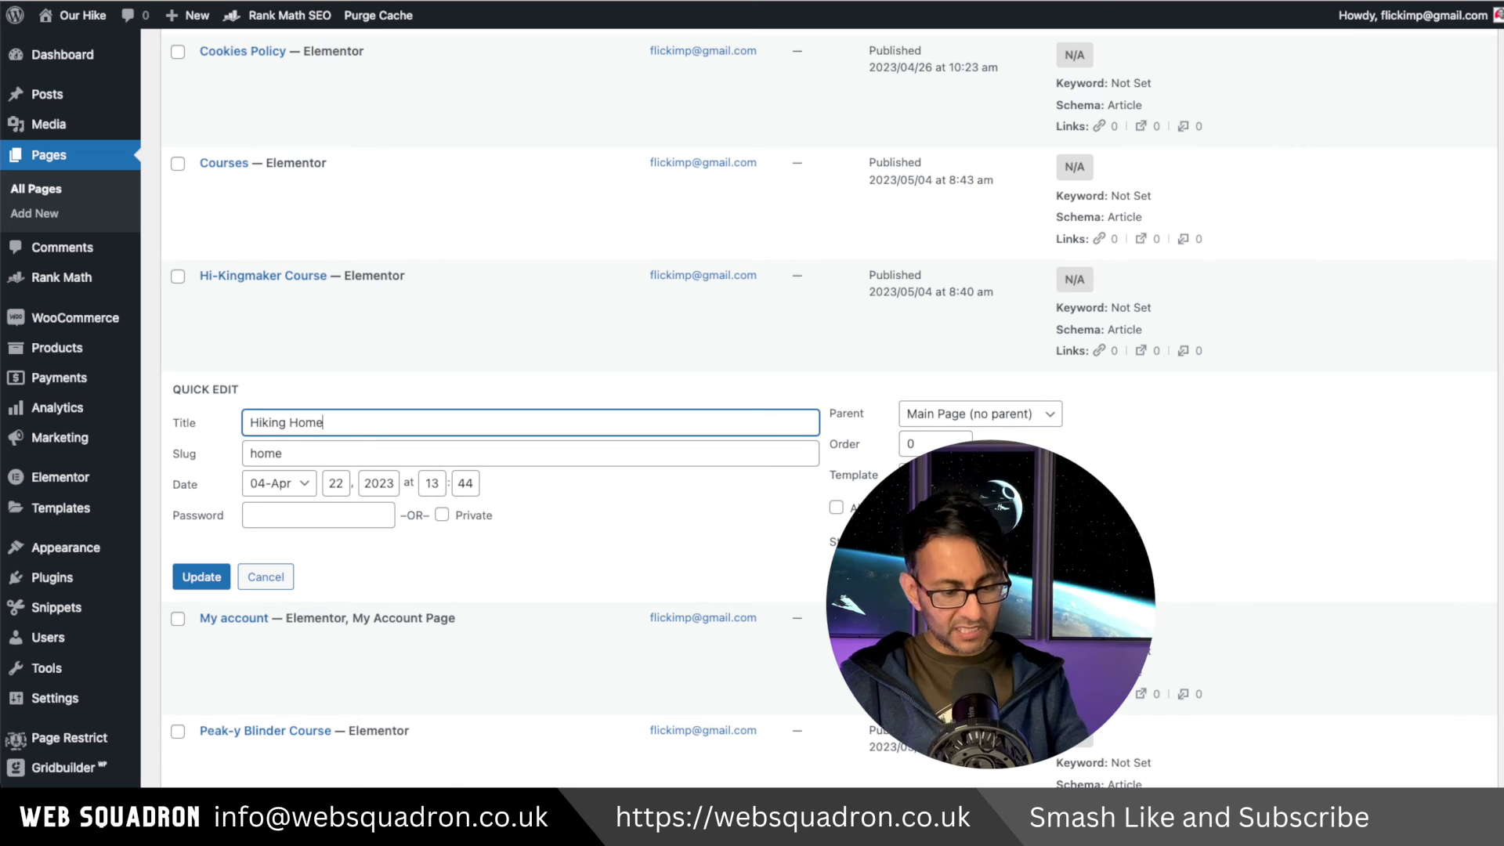
{"action": "double_click", "coordinate": [259, 452]}
{"action": "type", "text": "hiking"}
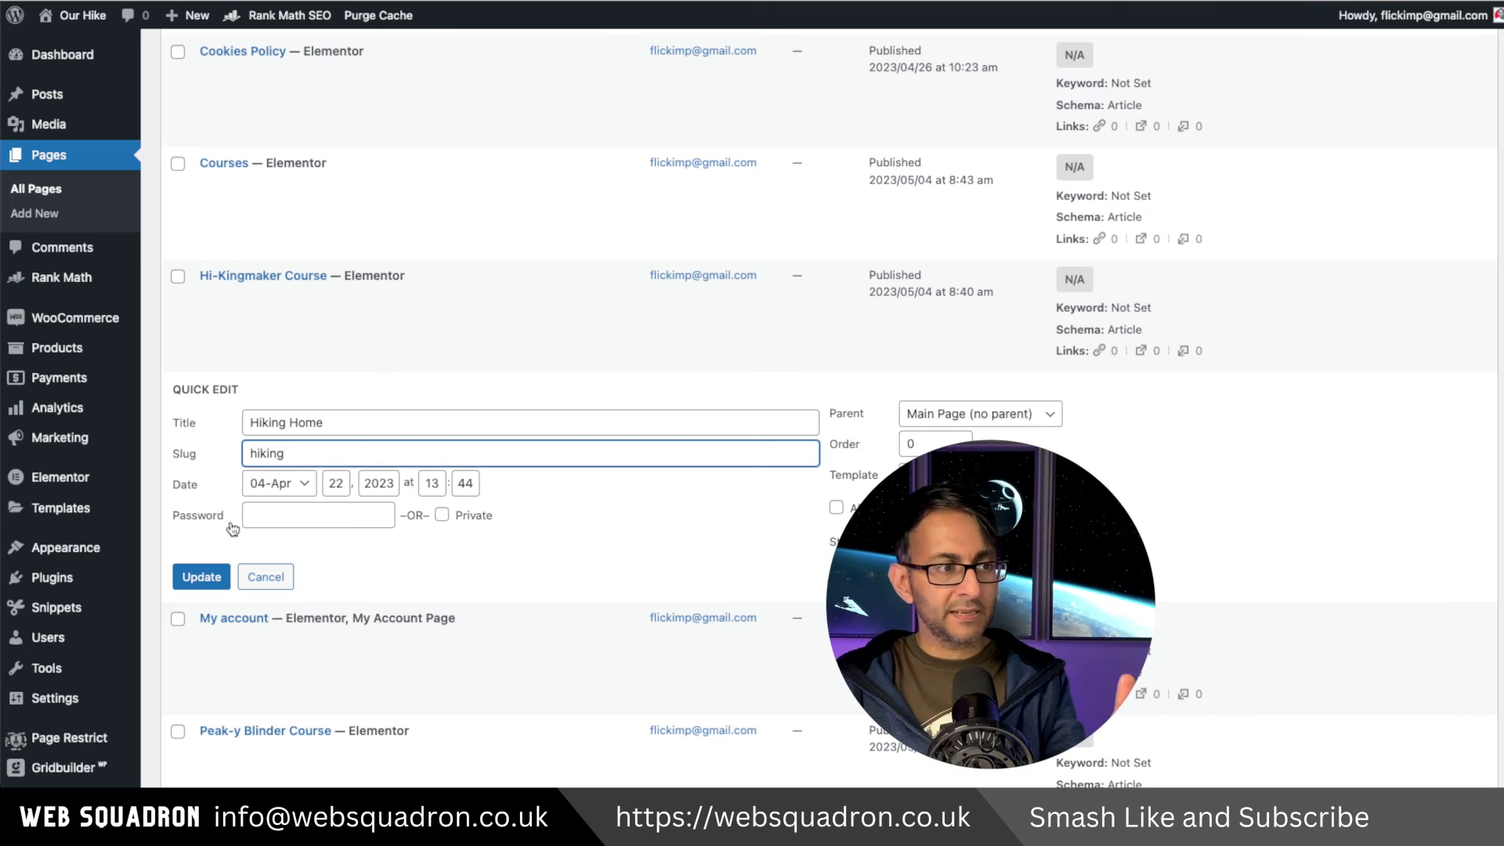
{"action": "left_click", "coordinate": [216, 580]}
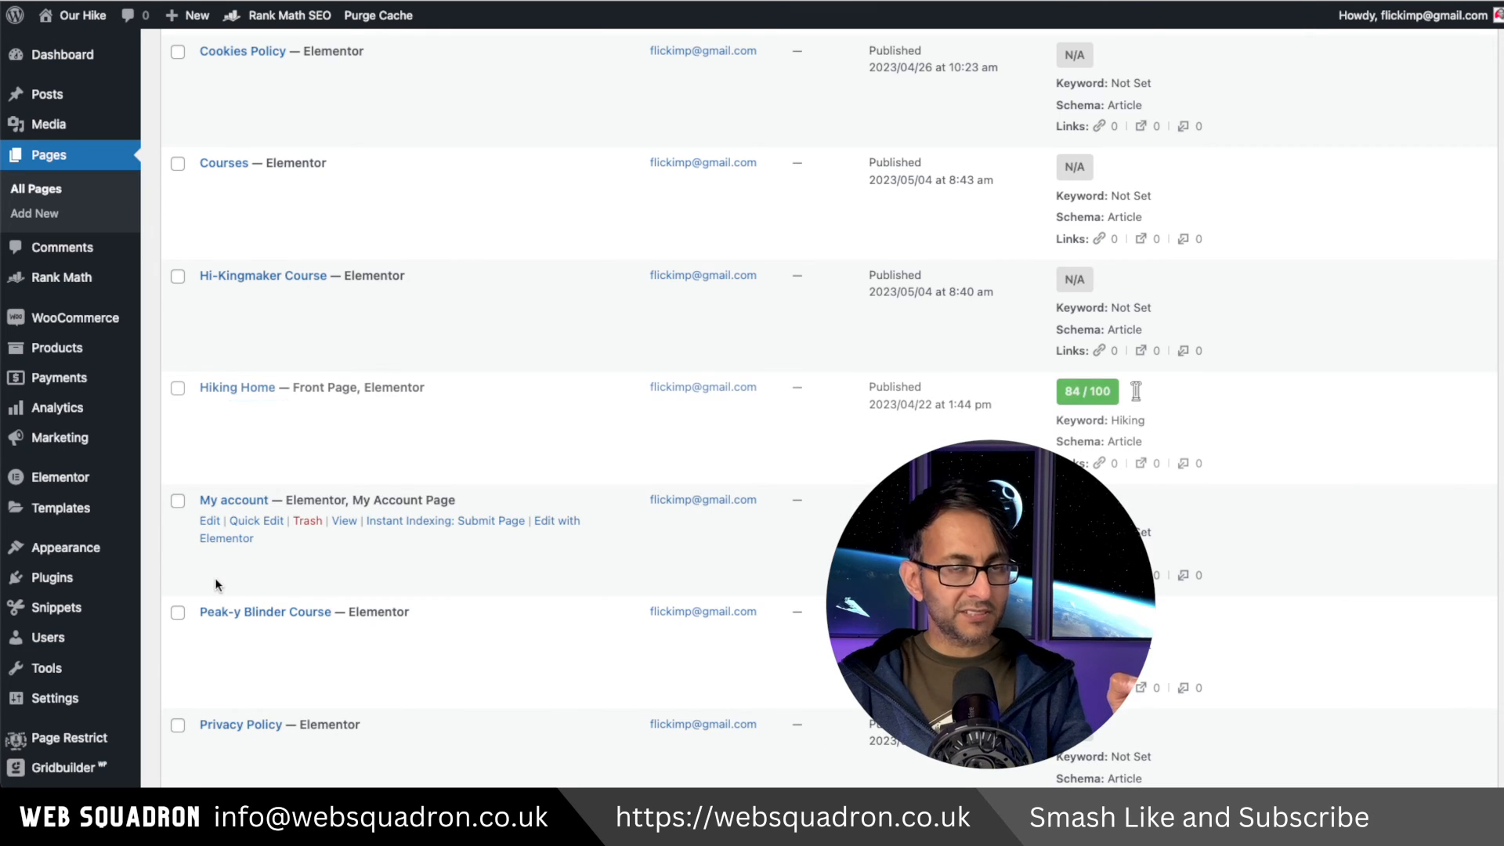
Visit the site's front page and return to the Pages list.
{"action": "mouse_move", "coordinate": [86, 17]}
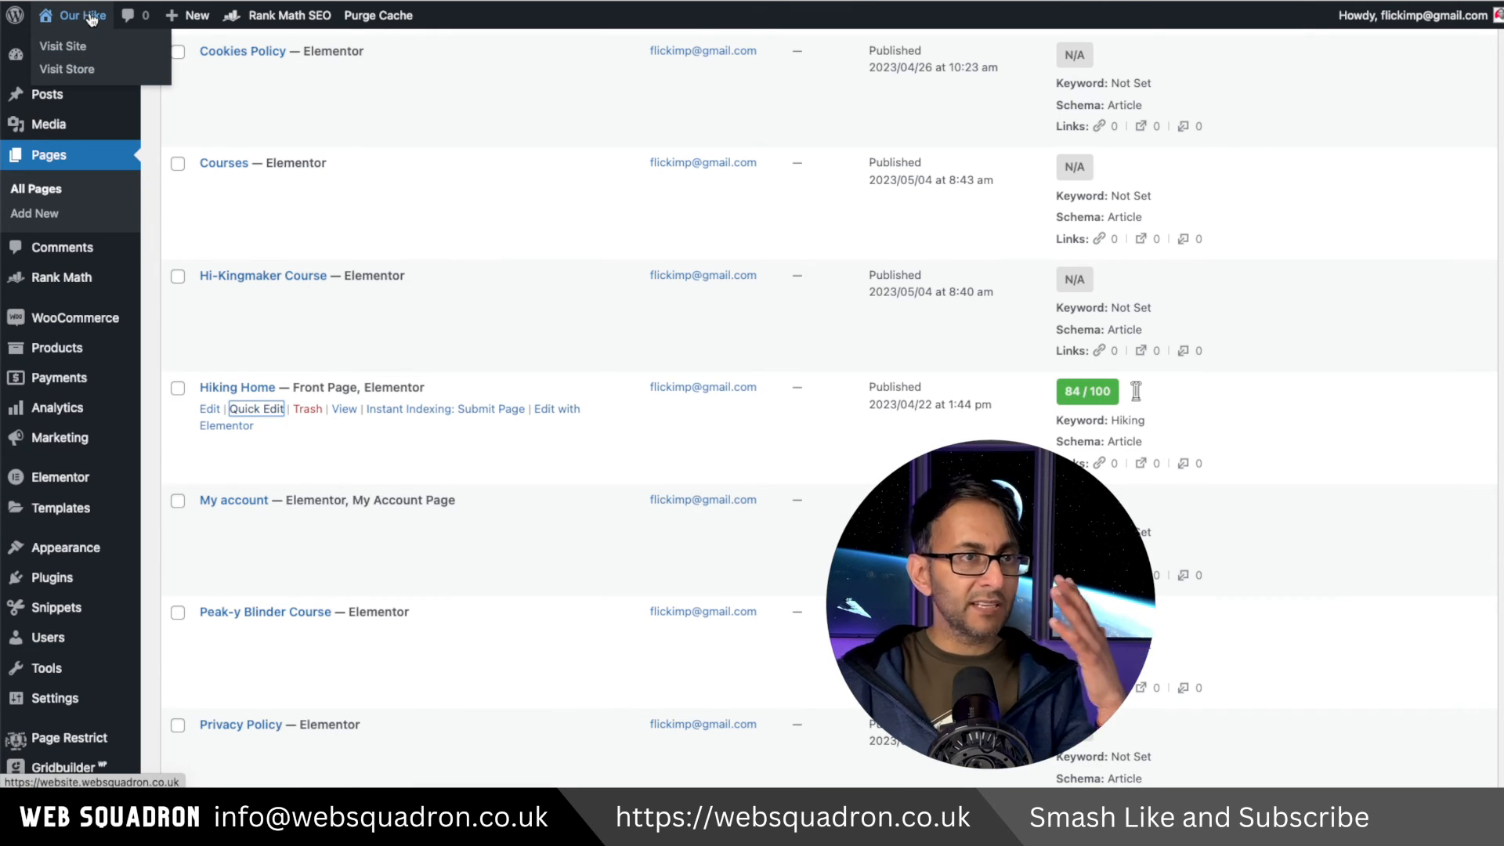
{"action": "left_click", "coordinate": [88, 47]}
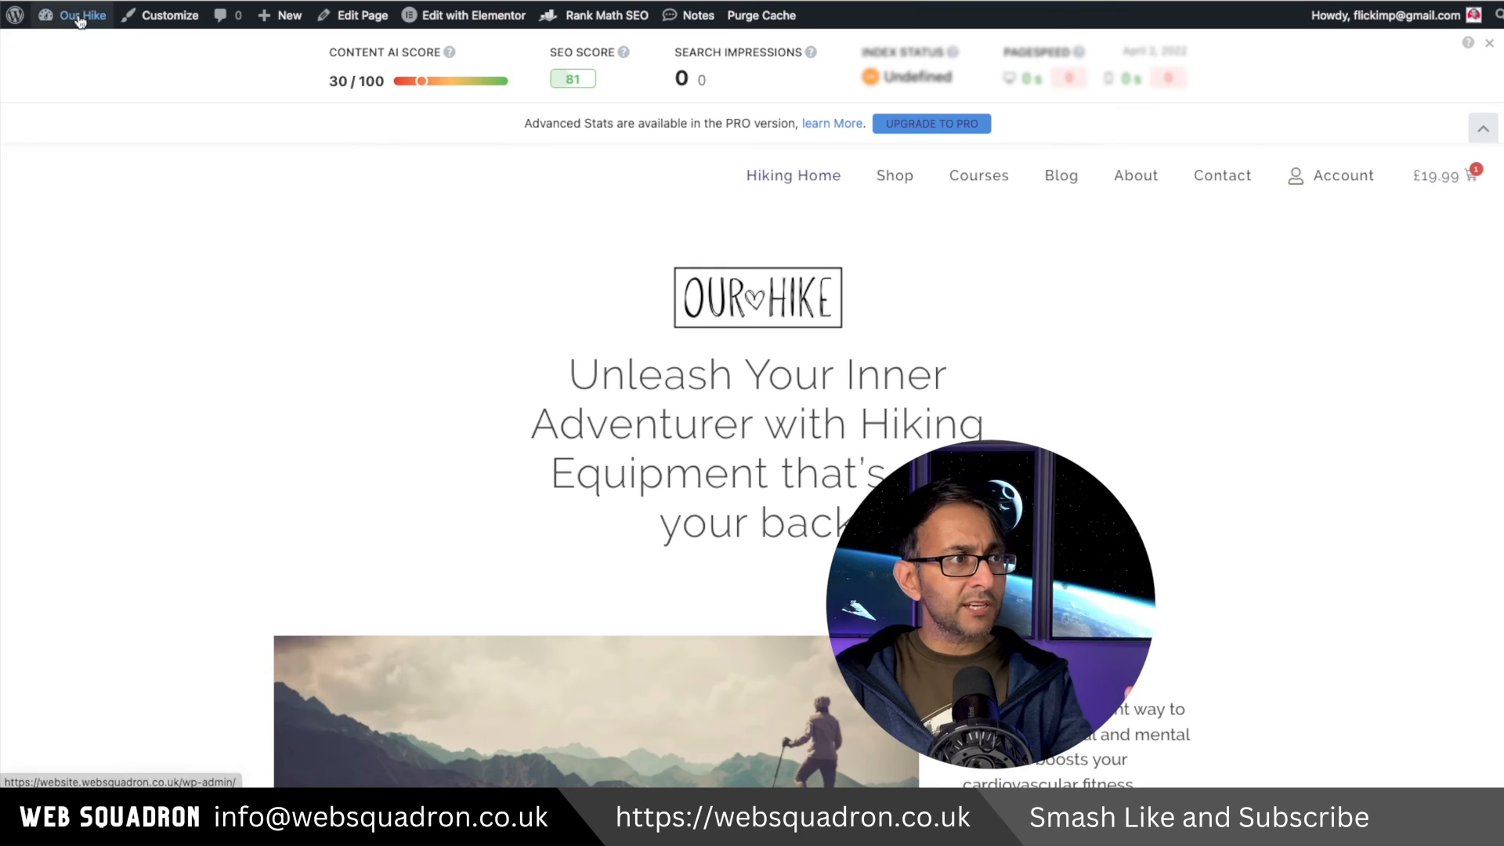
{"action": "left_click", "coordinate": [149, 1]}
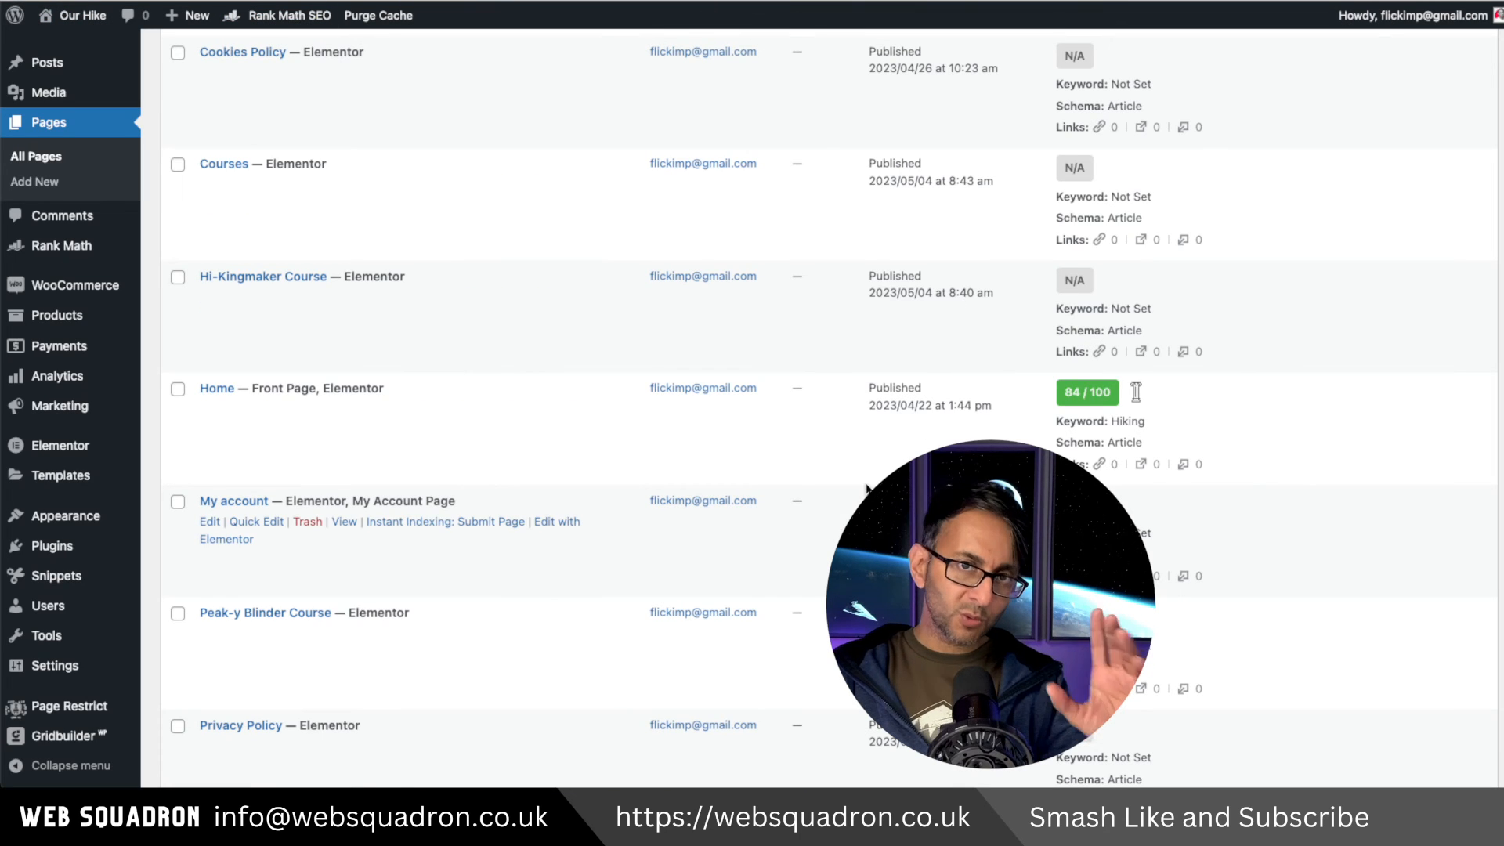
Change the Hiking Home menu item's navigation label to 'Home' and save the MainMenu.
{"action": "mouse_move", "coordinate": [78, 517]}
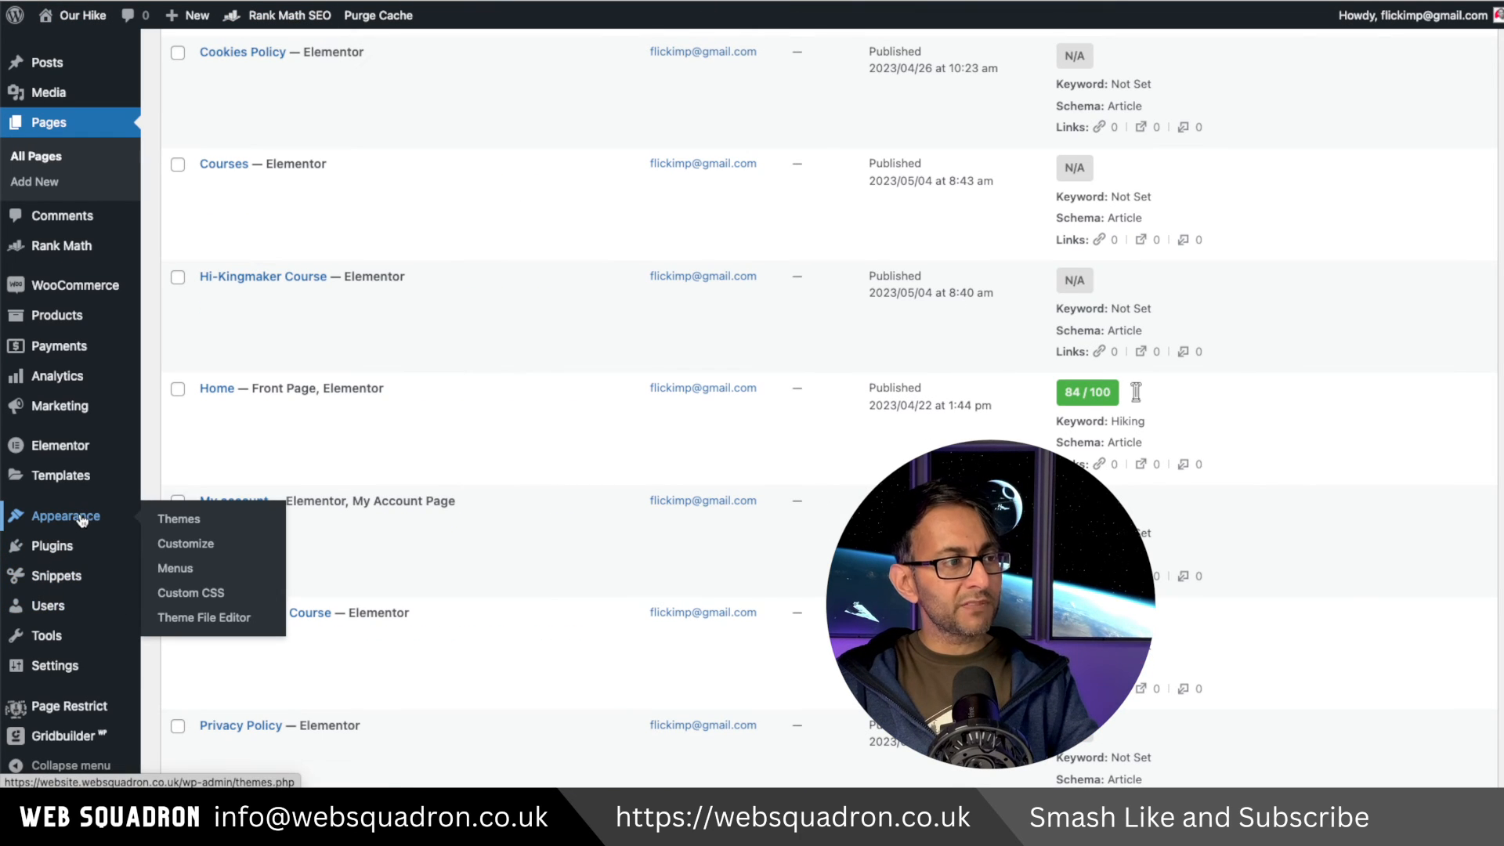
{"action": "left_click", "coordinate": [175, 567]}
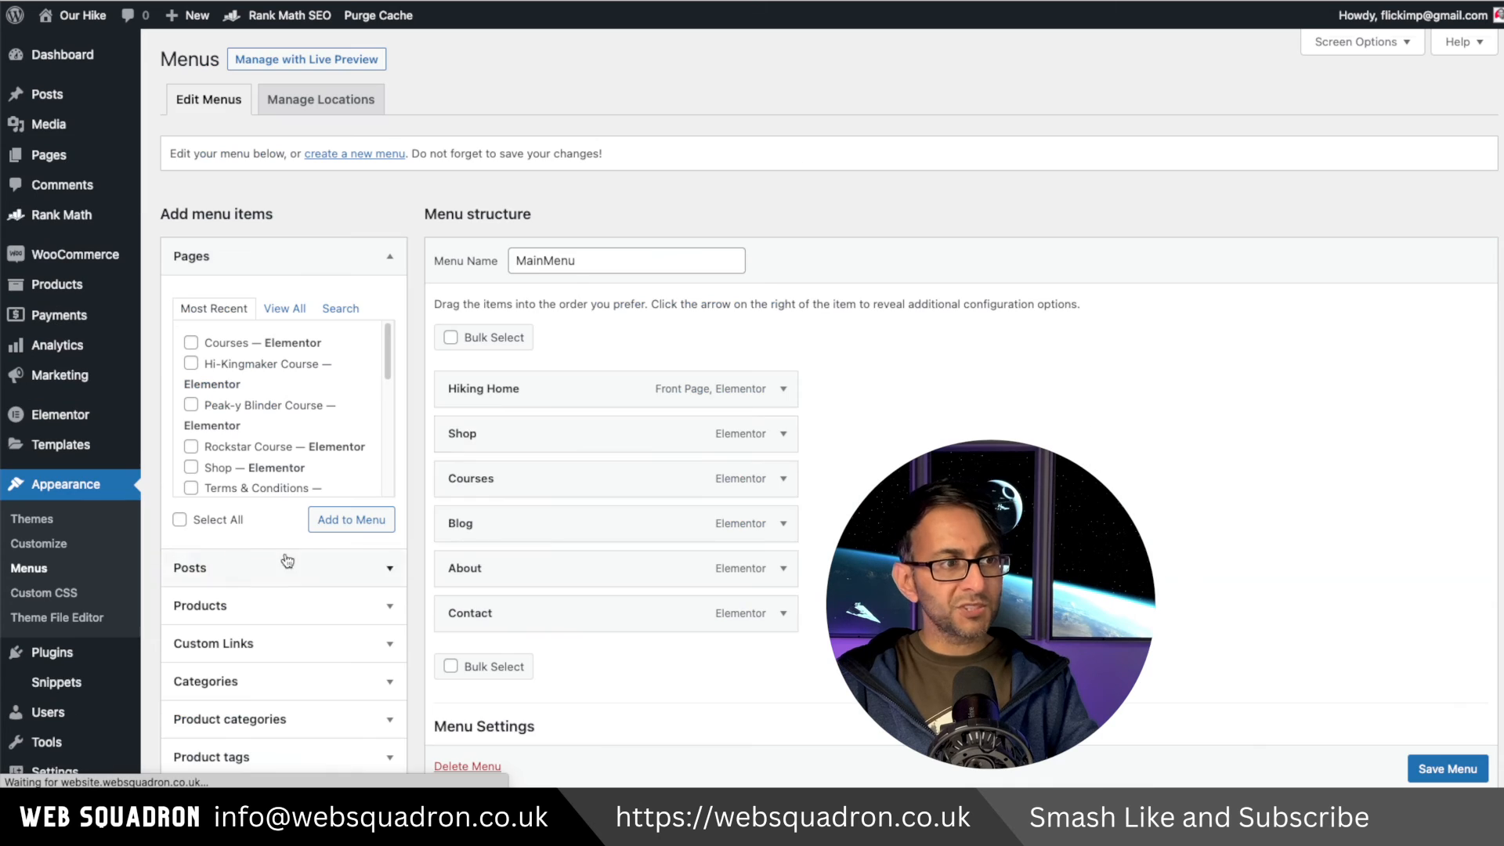
{"action": "left_click", "coordinate": [789, 397]}
{"action": "double_click", "coordinate": [532, 449]}
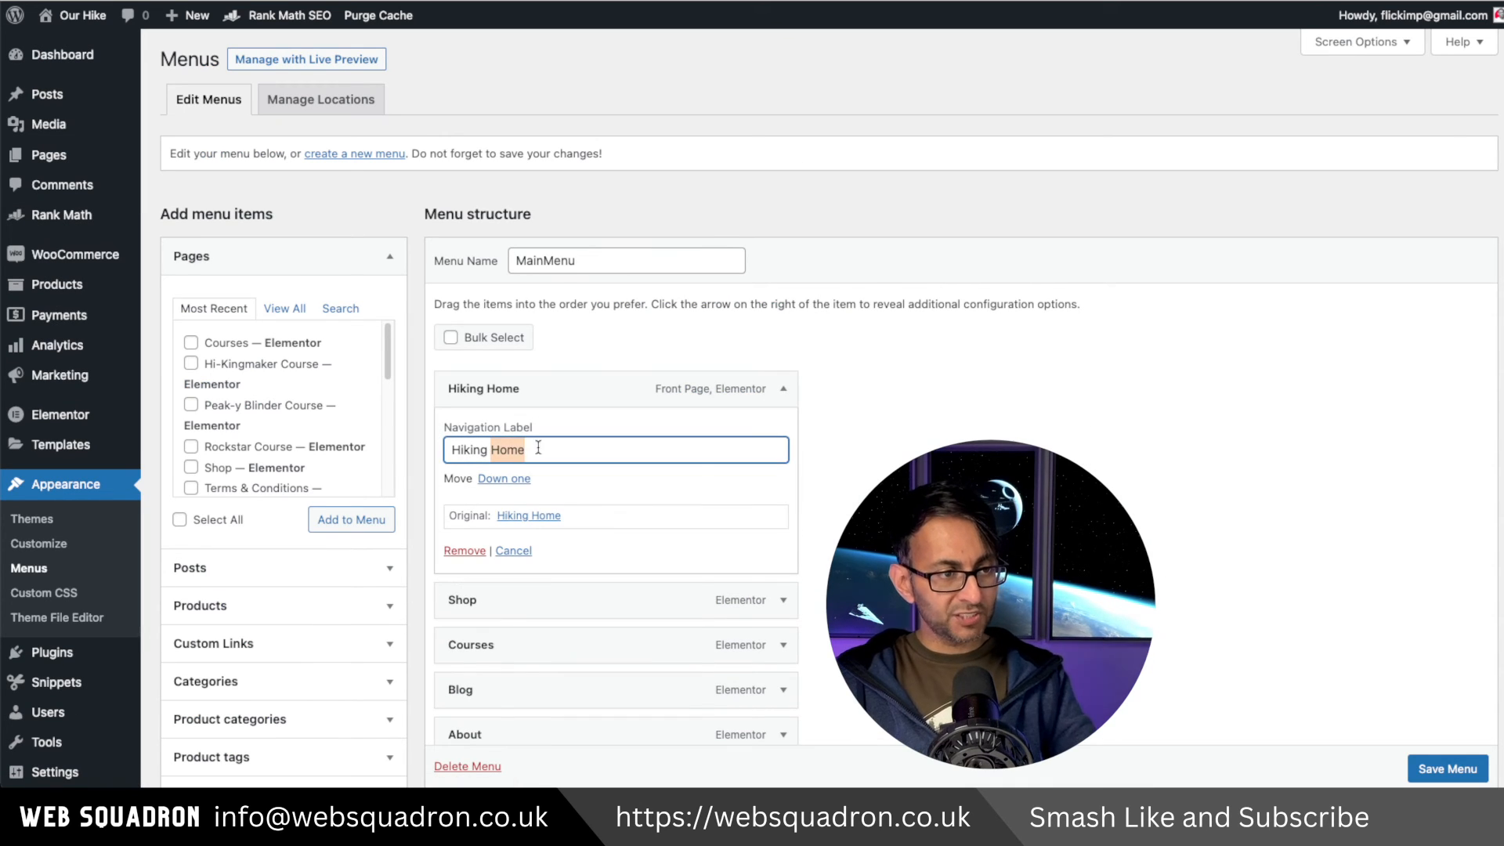
{"action": "left_click_drag", "start_coordinate": [532, 449], "coordinate": [404, 450]}
{"action": "type", "text": "Home"}
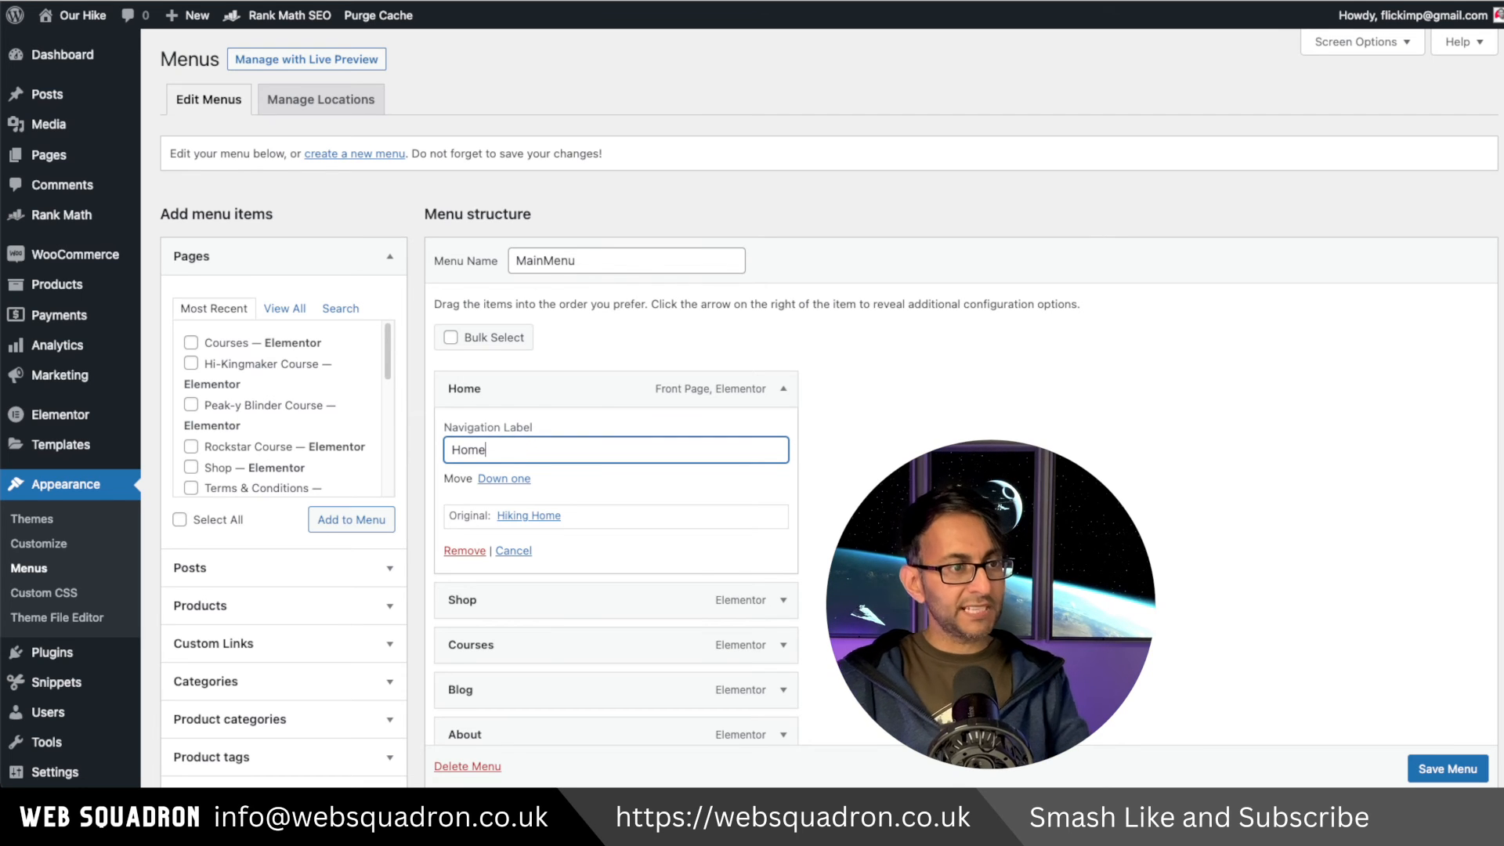
{"action": "scroll", "coordinate": [1445, 771], "scroll_direction": "down", "scroll_amount": 1}
{"action": "left_click", "coordinate": [1445, 771]}
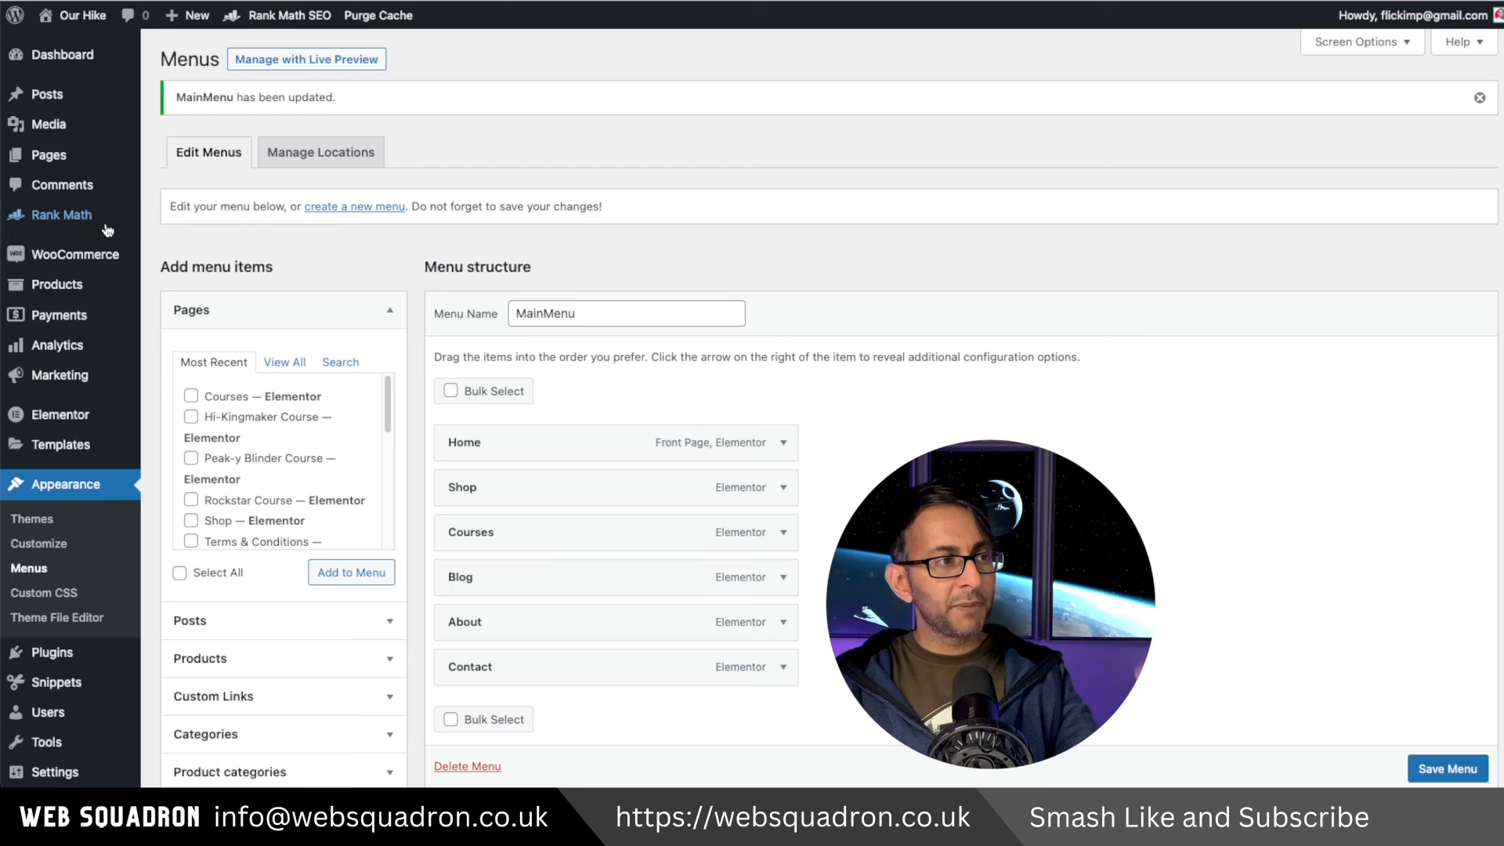
Reopen quick edit for the Hiking Home page to check its title and slug.
{"action": "left_click", "coordinate": [180, 161]}
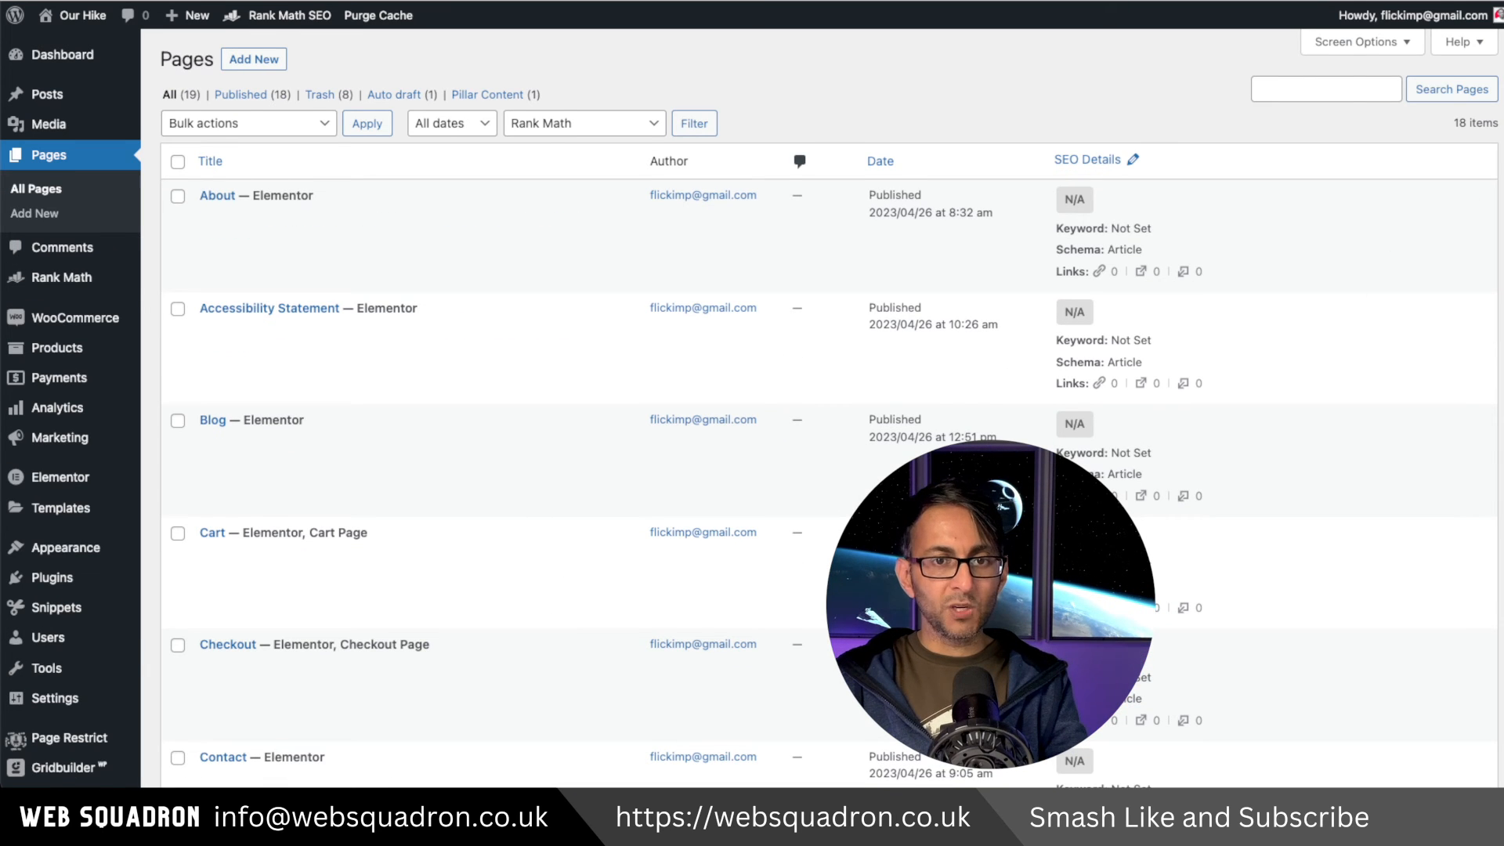
{"action": "scroll", "coordinate": [1136, 469], "scroll_direction": "down", "scroll_amount": 10}
{"action": "scroll", "coordinate": [1447, 442], "scroll_direction": "down", "scroll_amount": 1}
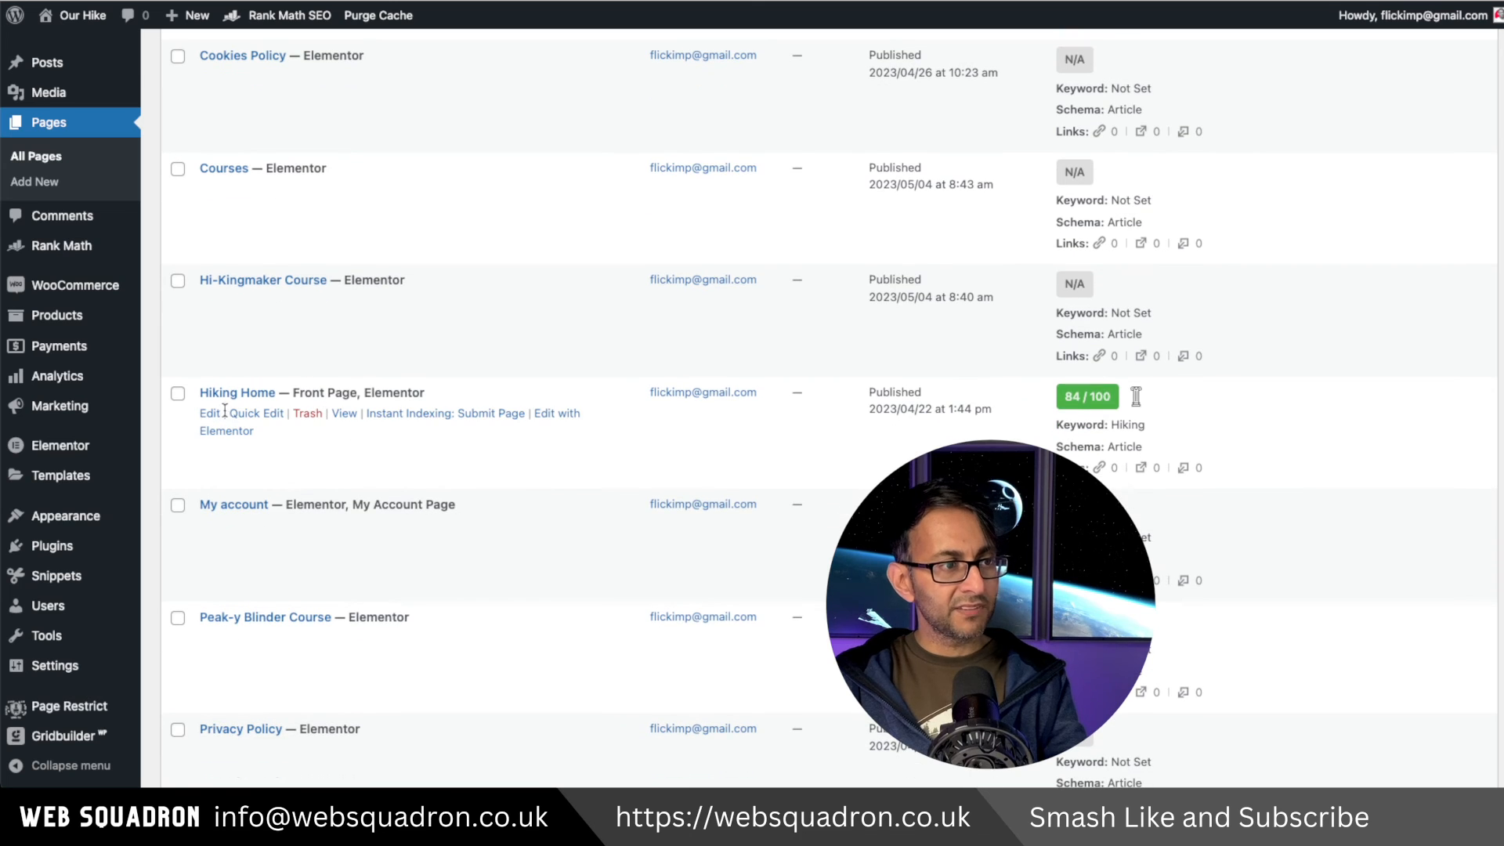
{"action": "left_click", "coordinate": [252, 413]}
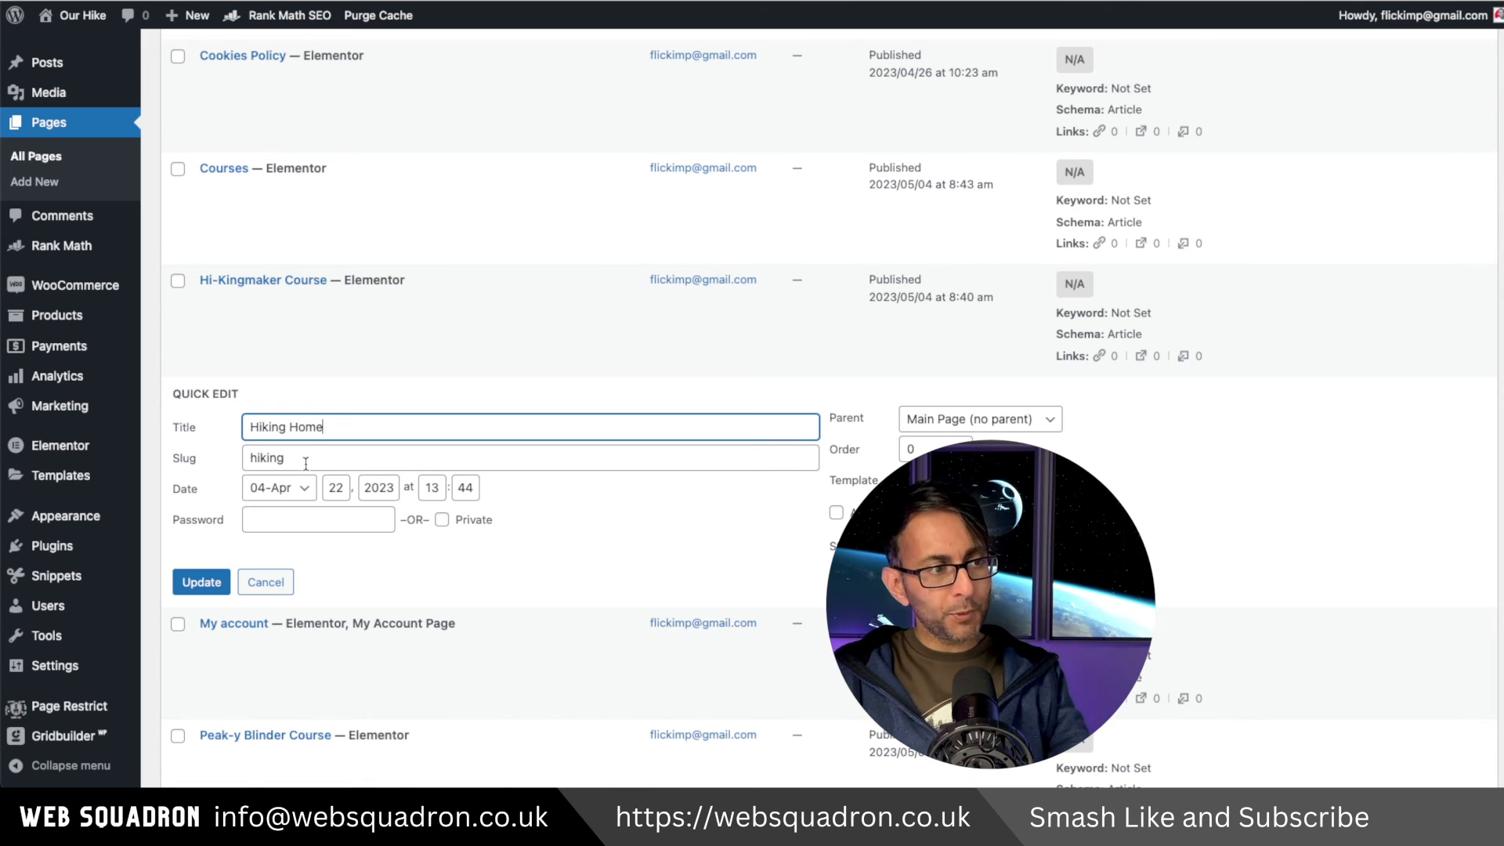
{"action": "key", "text": "Tab"}
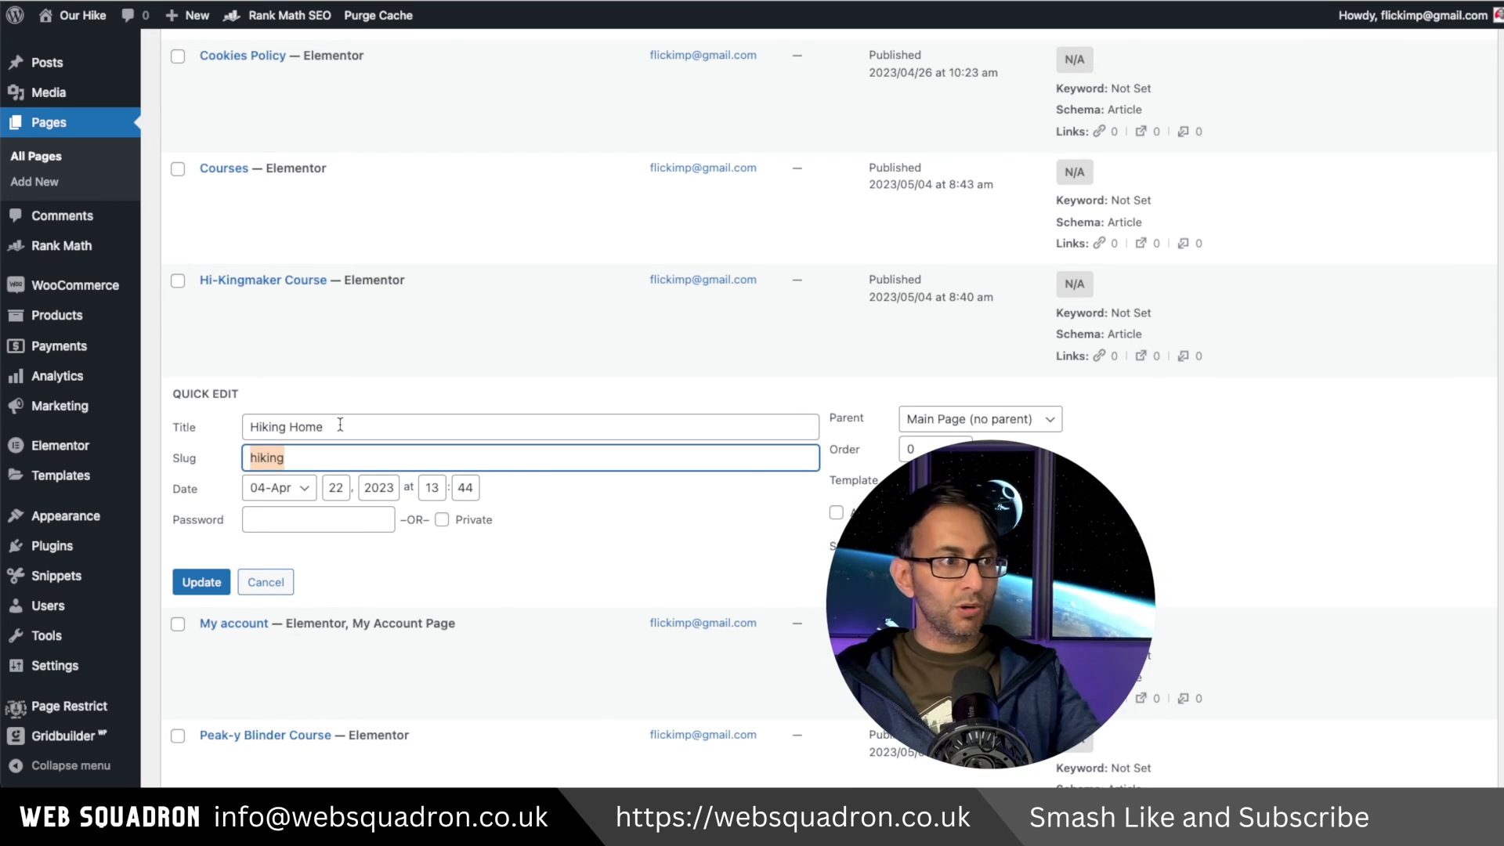
{"action": "left_click", "coordinate": [201, 582]}
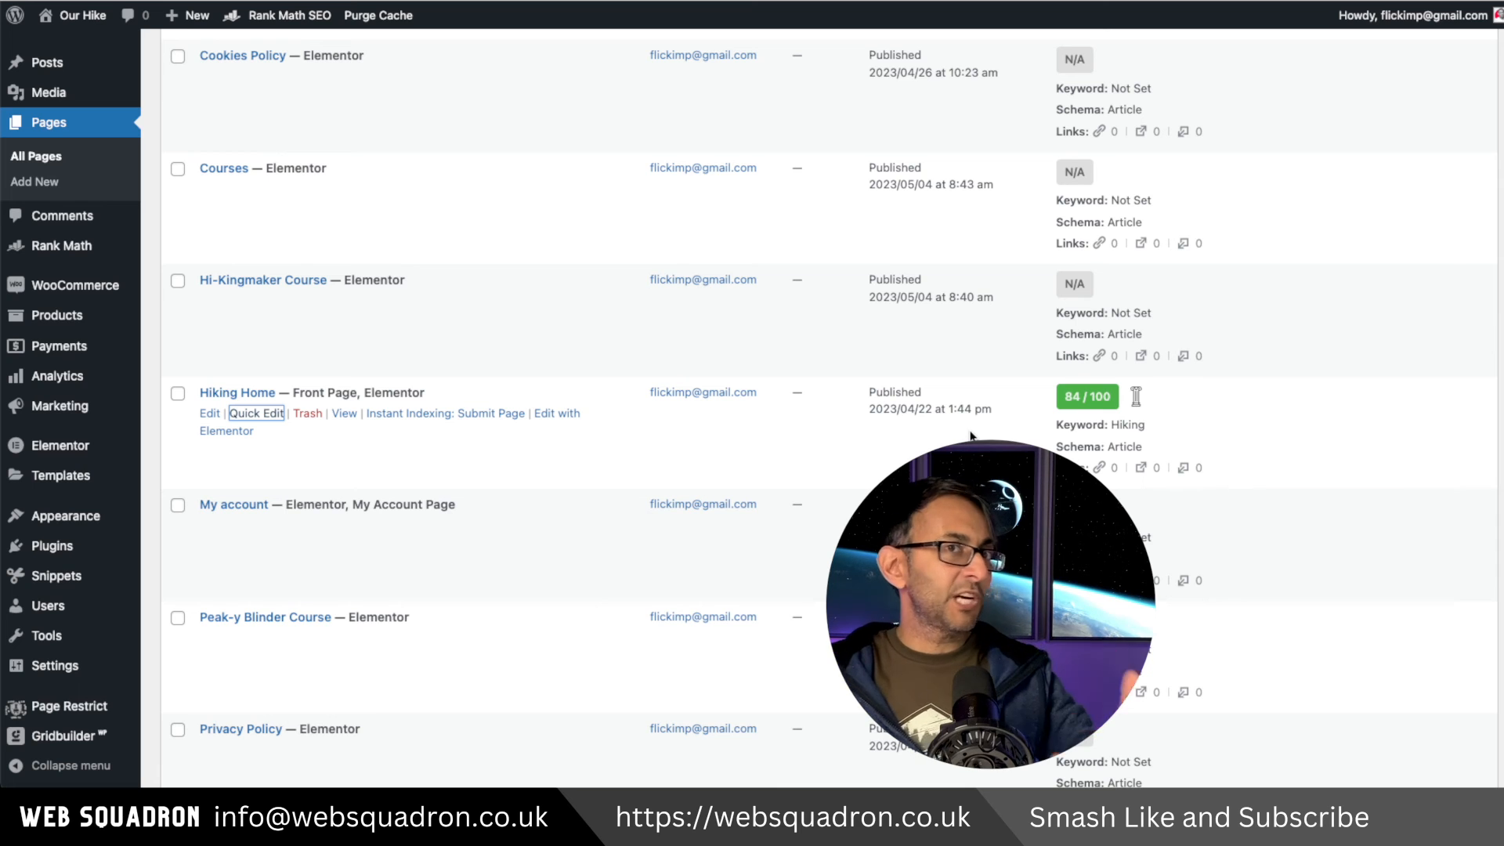
{"action": "scroll", "coordinate": [477, 432], "scroll_direction": "down", "scroll_amount": 5}
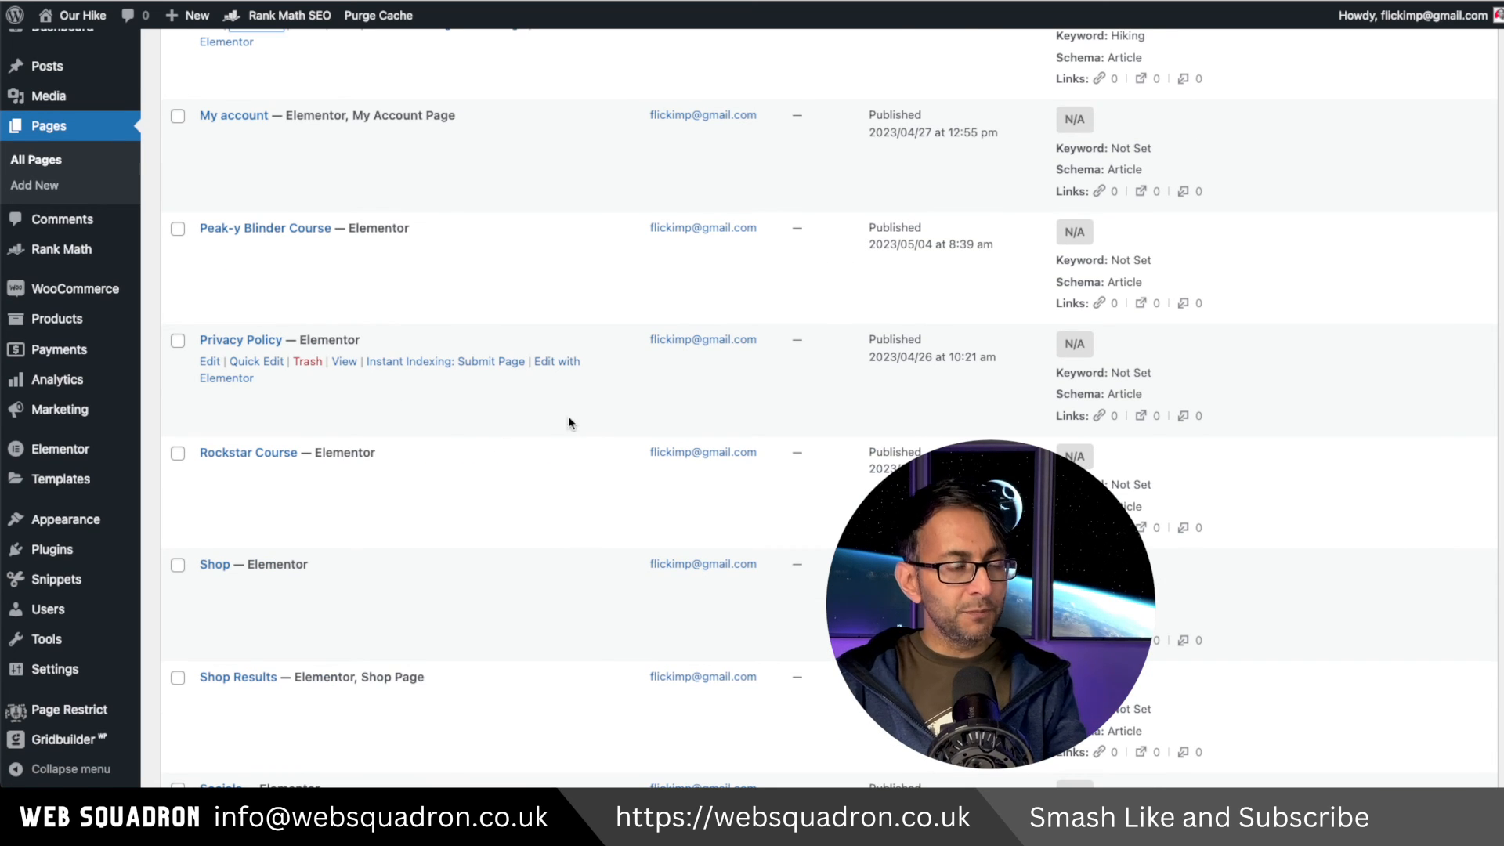
{"action": "scroll", "coordinate": [569, 423], "scroll_direction": "up", "scroll_amount": 3}
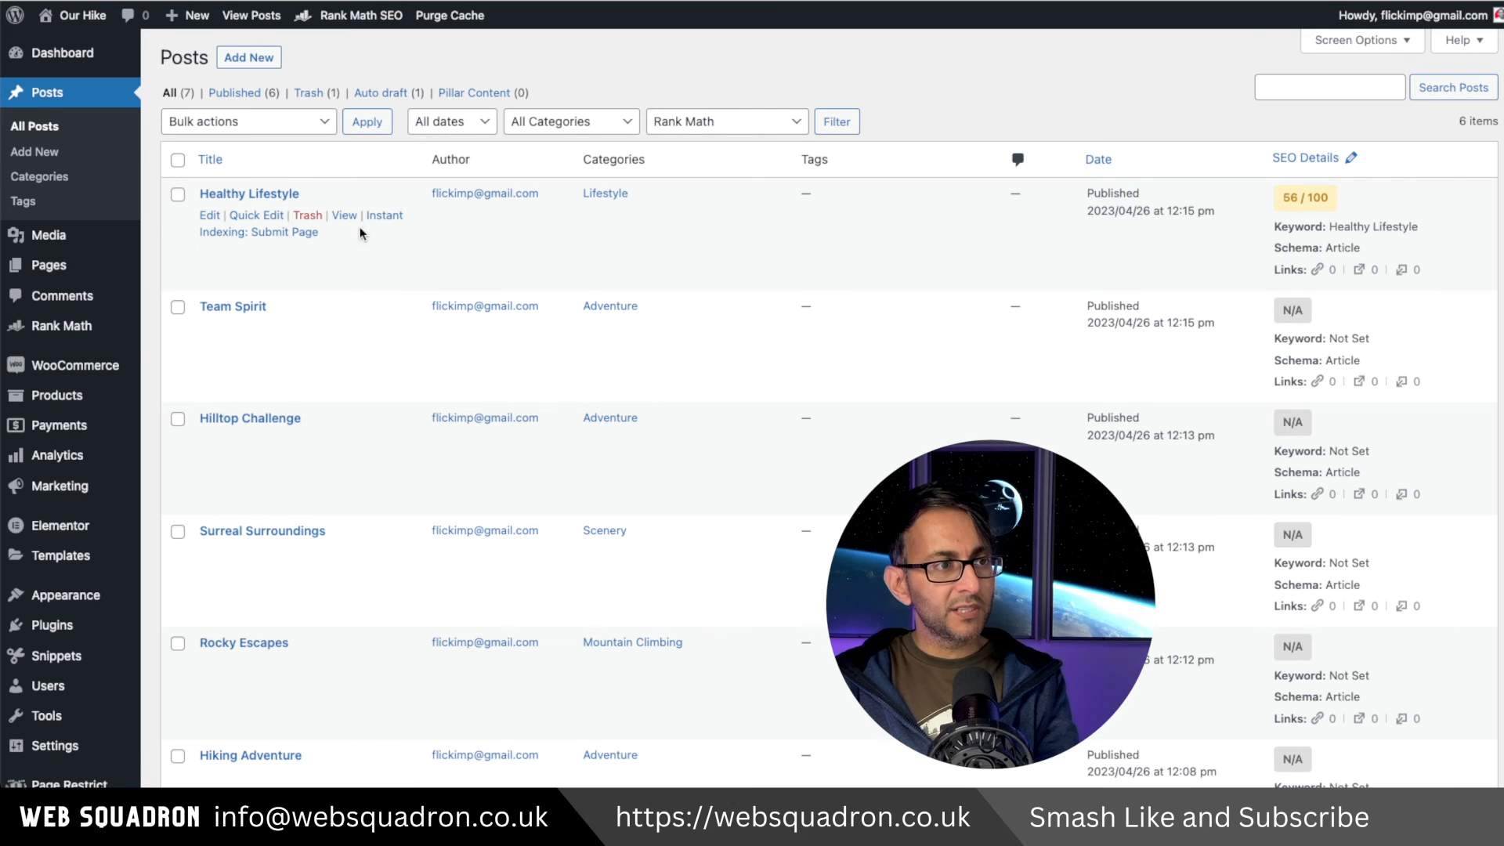
Submit the Healthy Lifestyle post for instant indexing and open the post's view in a new tab.
{"action": "left_click", "coordinate": [383, 217]}
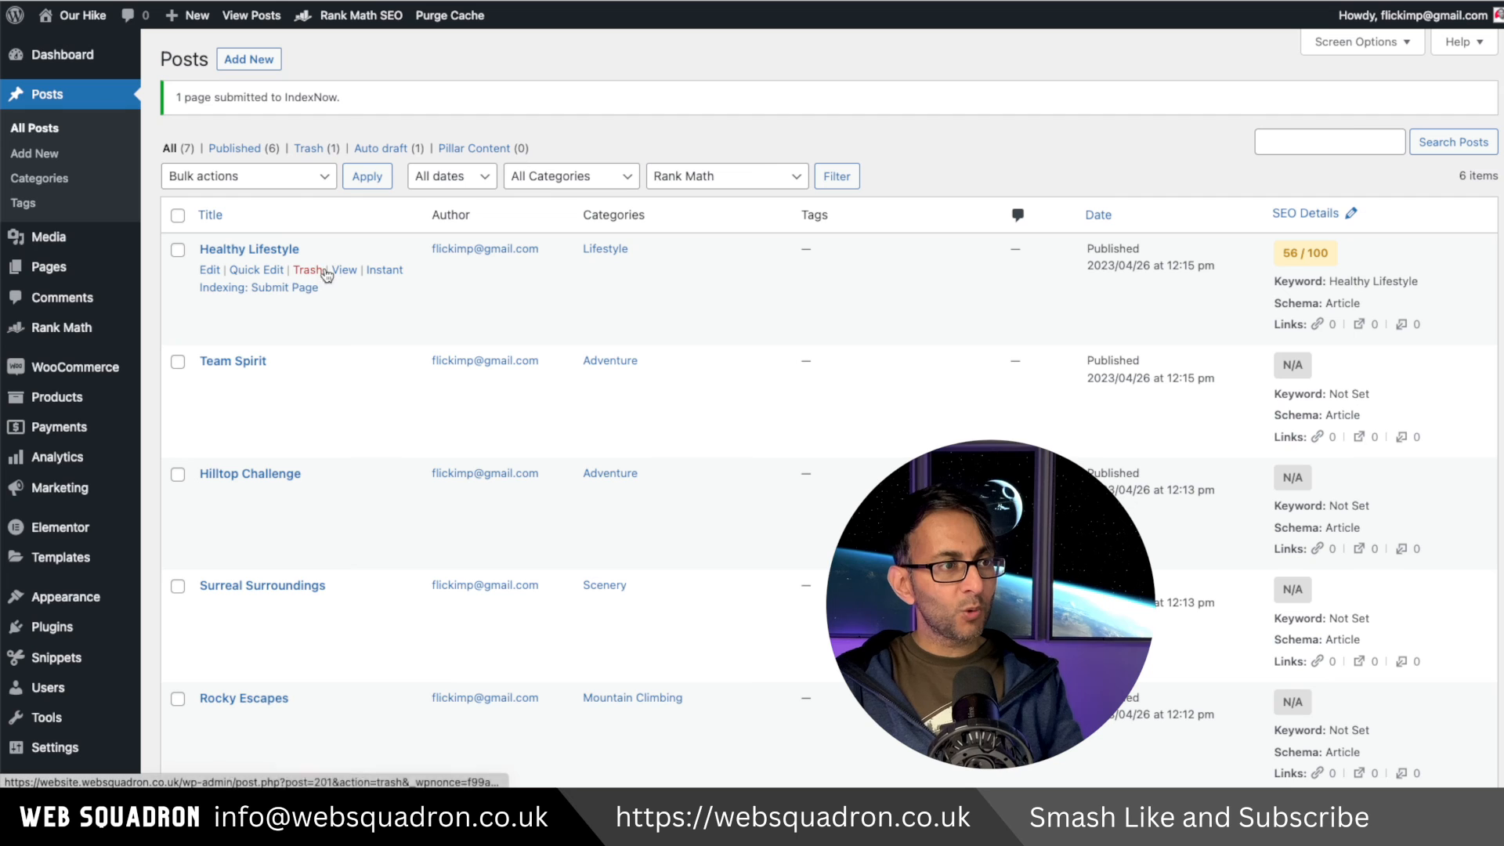
{"action": "right_click", "coordinate": [344, 269]}
{"action": "left_click", "coordinate": [453, 406]}
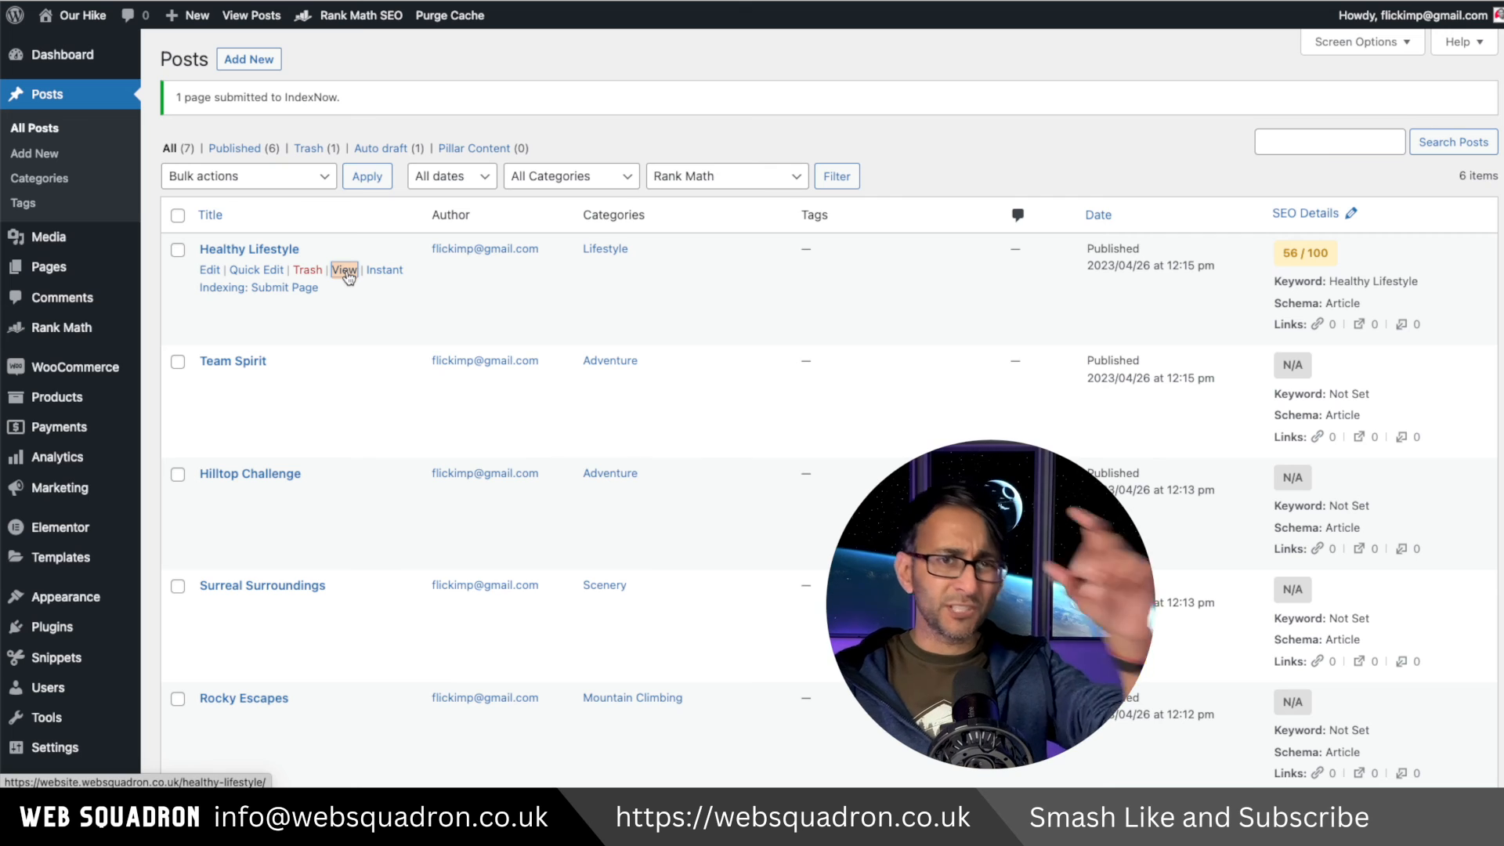
Open Rank Math's Instant Indexing page and review the IndexNow submission history.
{"action": "mouse_move", "coordinate": [63, 329]}
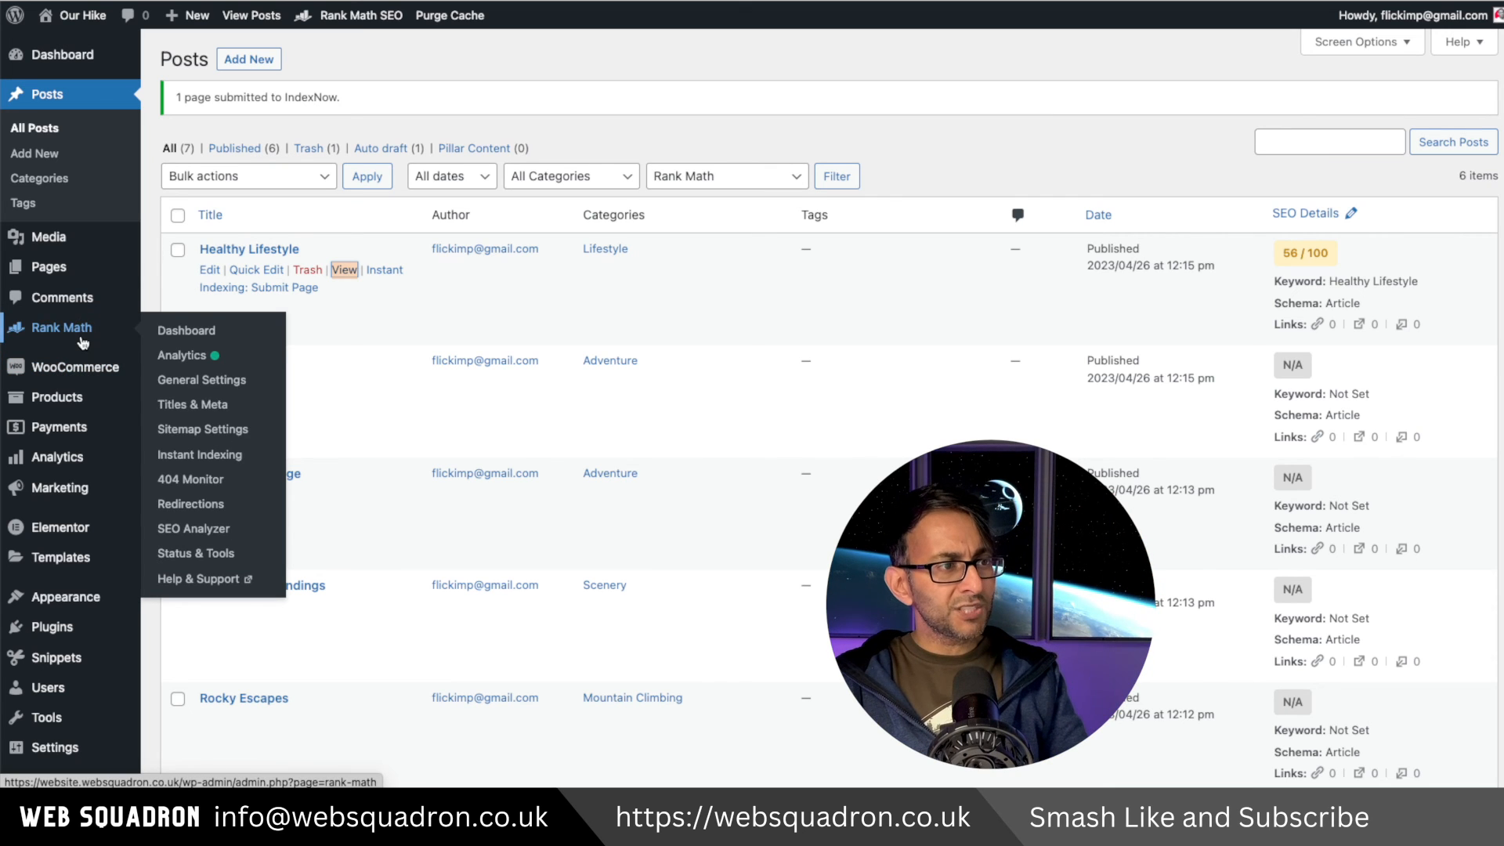
{"action": "left_click", "coordinate": [212, 455]}
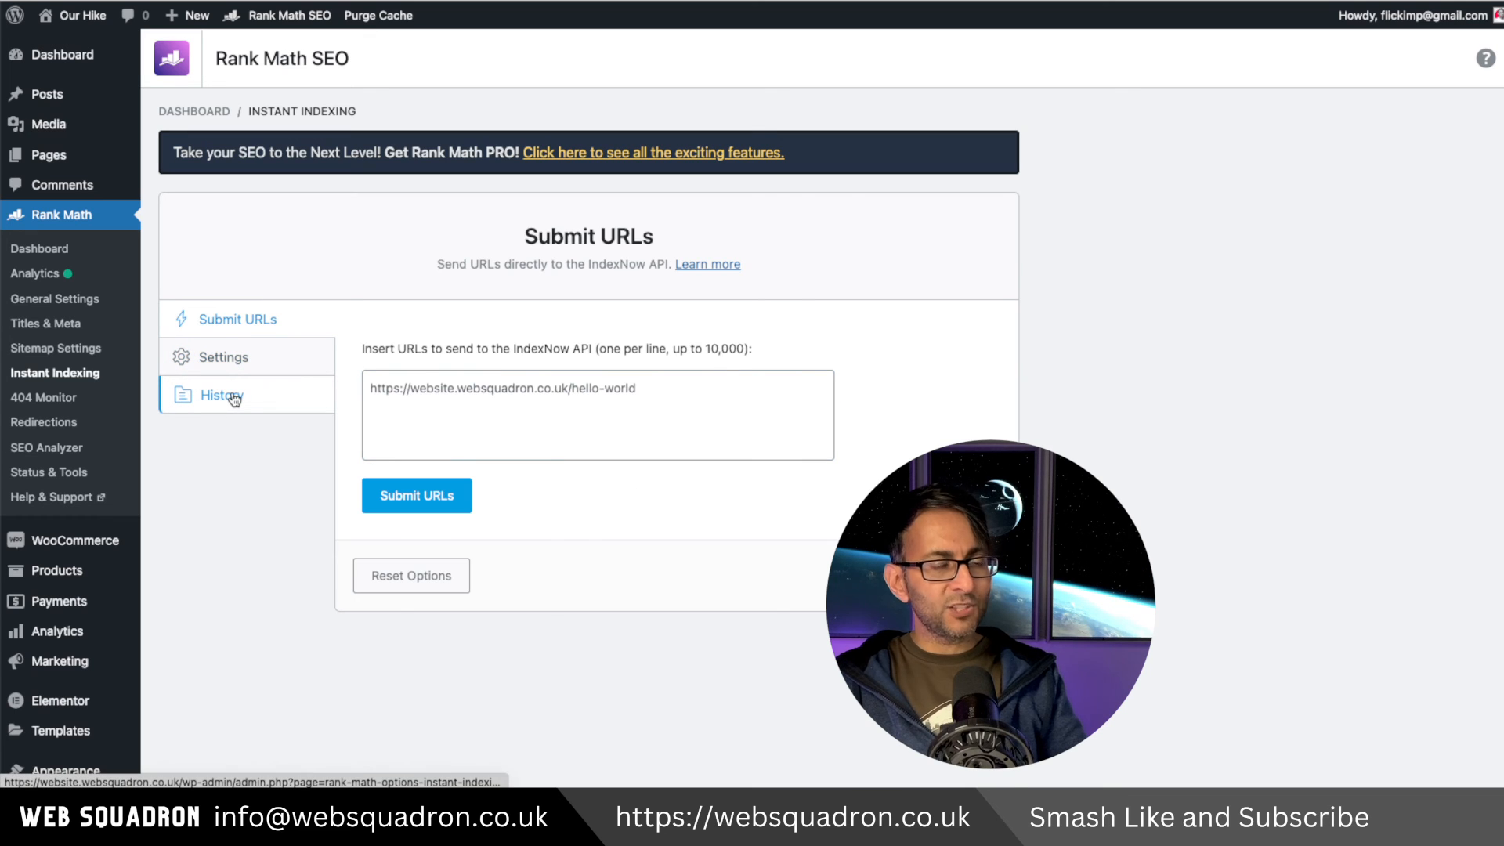
{"action": "left_click", "coordinate": [266, 396]}
{"action": "scroll", "coordinate": [797, 510], "scroll_direction": "down", "scroll_amount": 10}
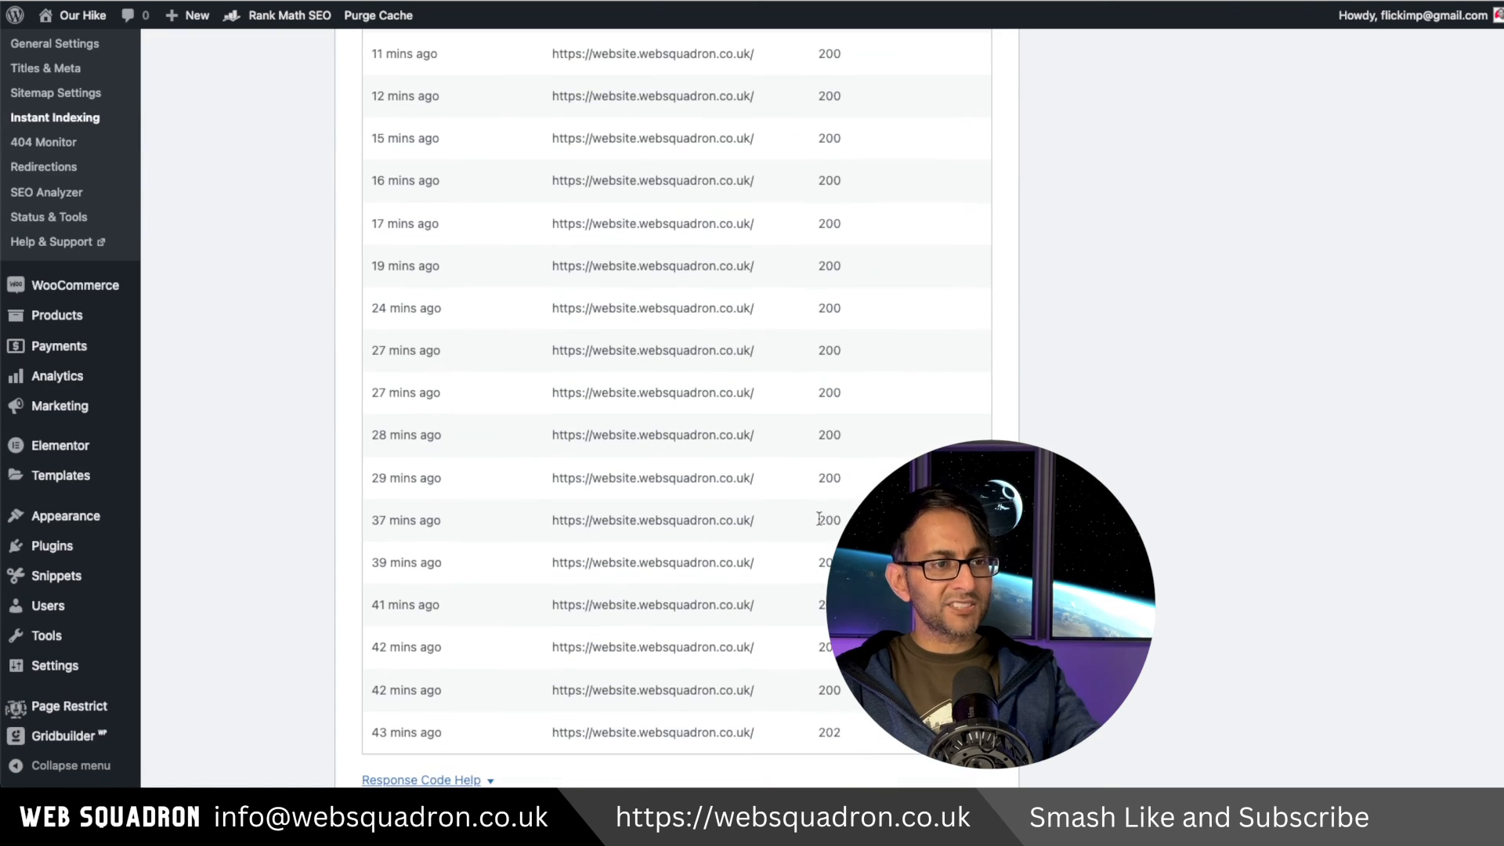
{"action": "scroll", "coordinate": [797, 510], "scroll_direction": "up", "scroll_amount": 9}
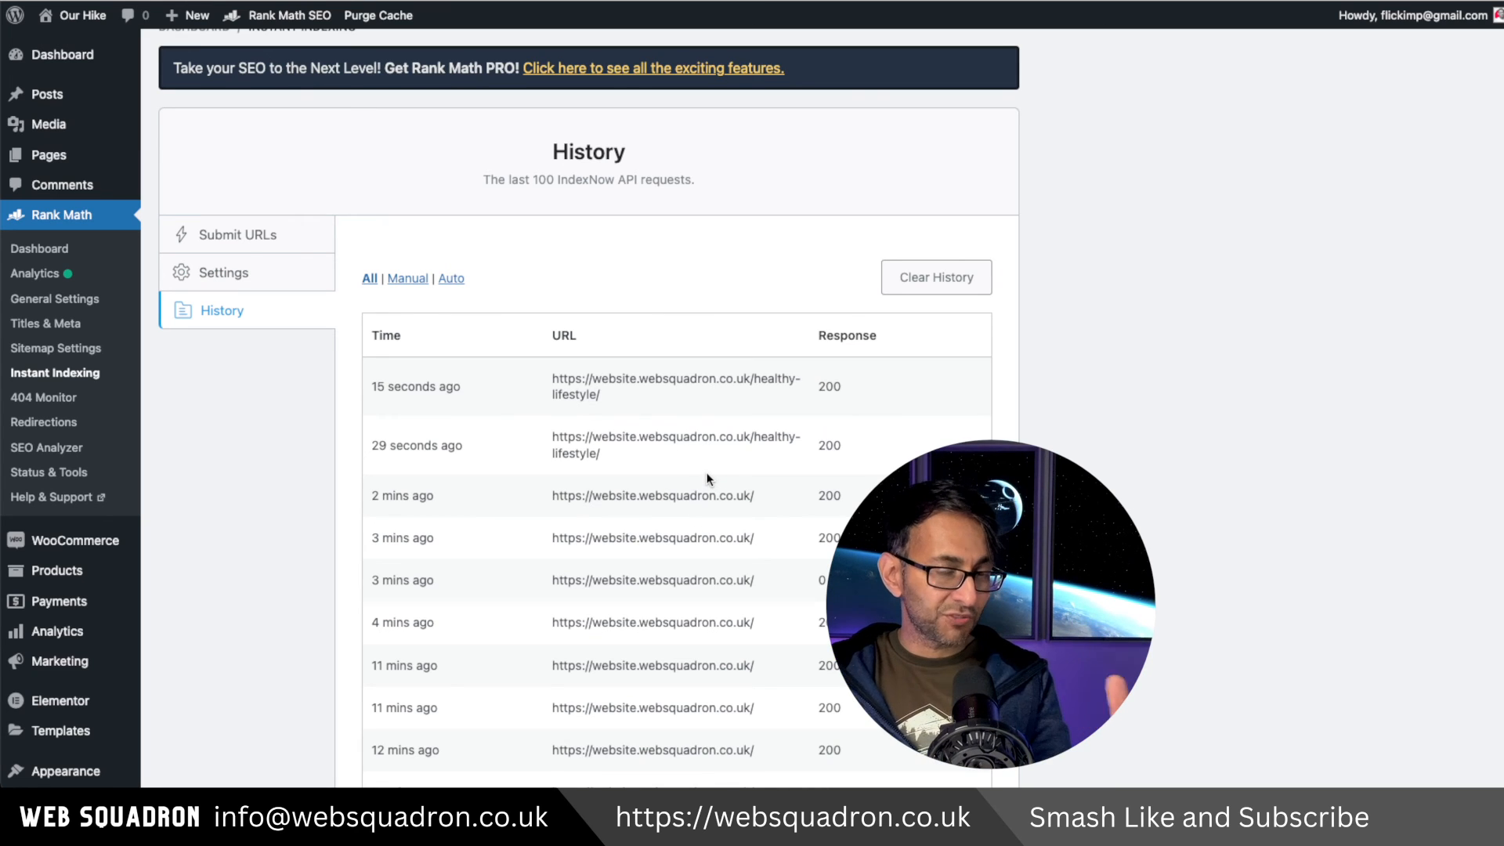
Submit the Healthy Lifestyle post URL to IndexNow from the Submit URLs section.
{"action": "left_click", "coordinate": [267, 244]}
{"action": "left_click", "coordinate": [557, 403]}
{"action": "type", "text": "https://website.websquadron.co.uk/healthy-lifestyle/"}
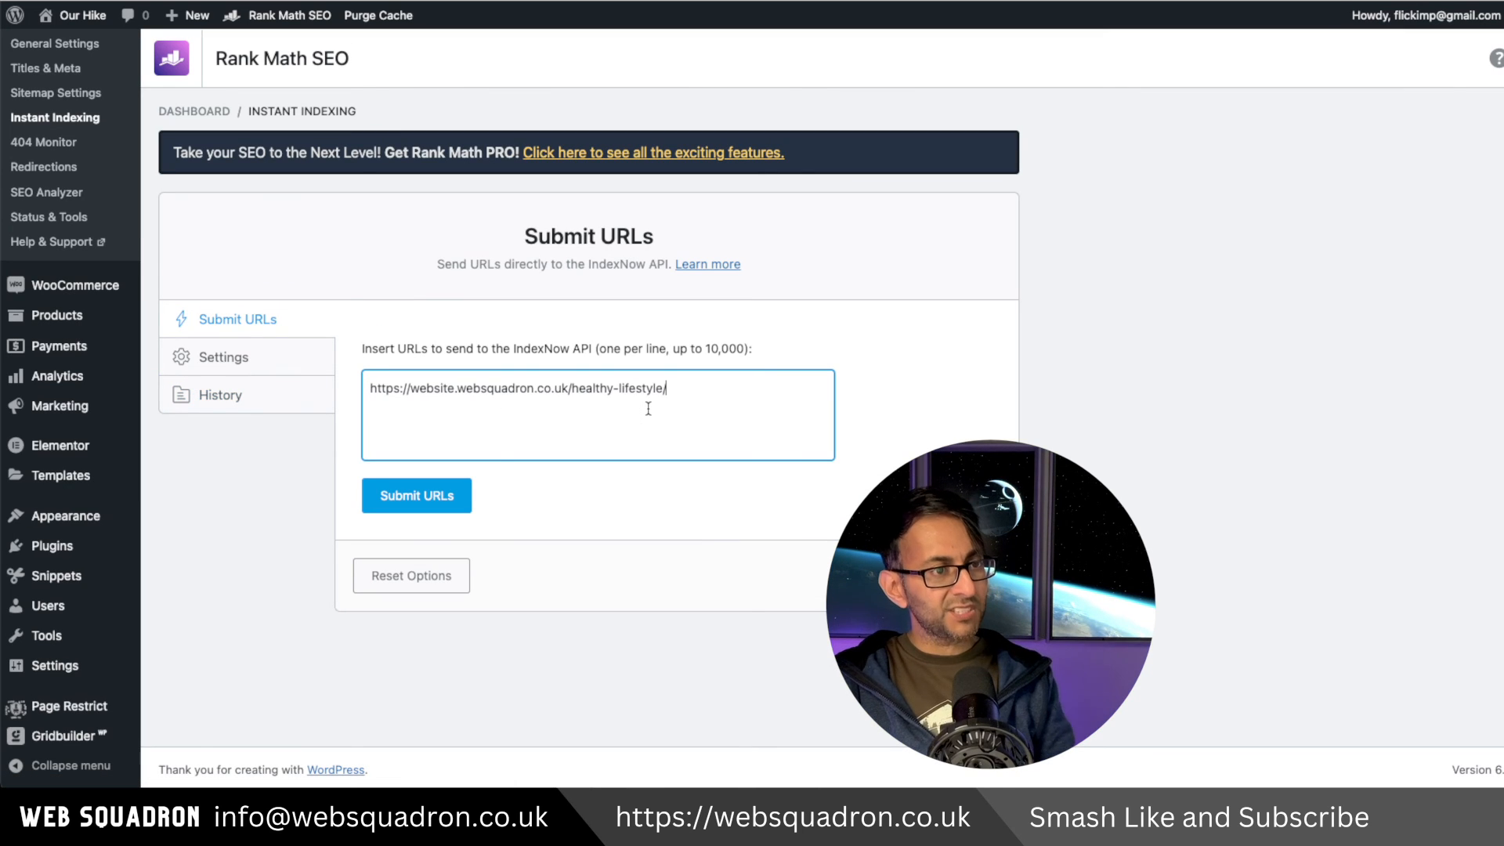
{"action": "left_click", "coordinate": [435, 497]}
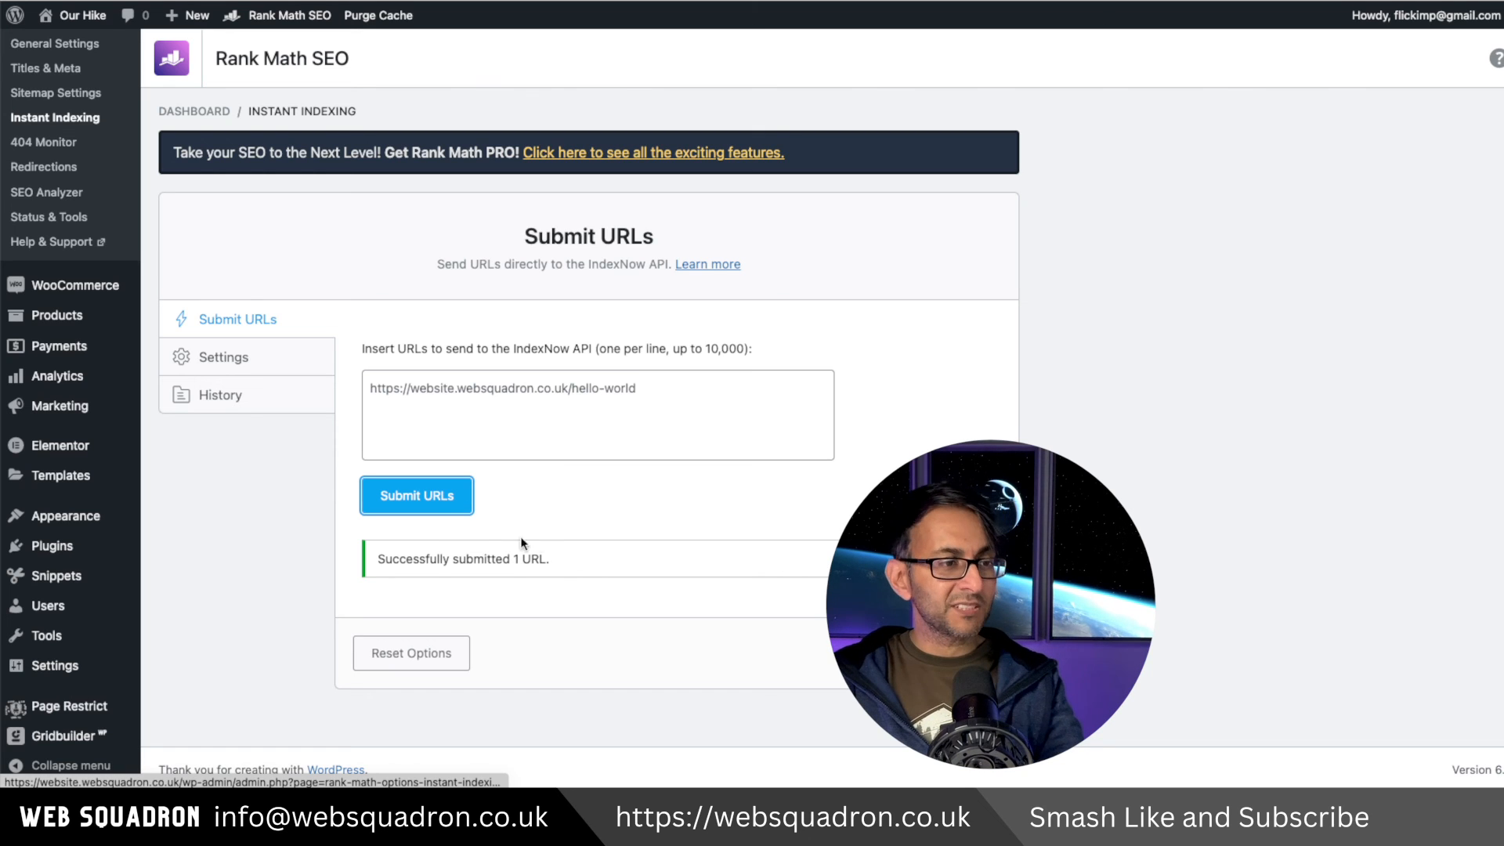
Paste three URLs one per line, shortening two slugs to healthy and lifestyle, and clear the box.
{"action": "left_click", "coordinate": [652, 396]}
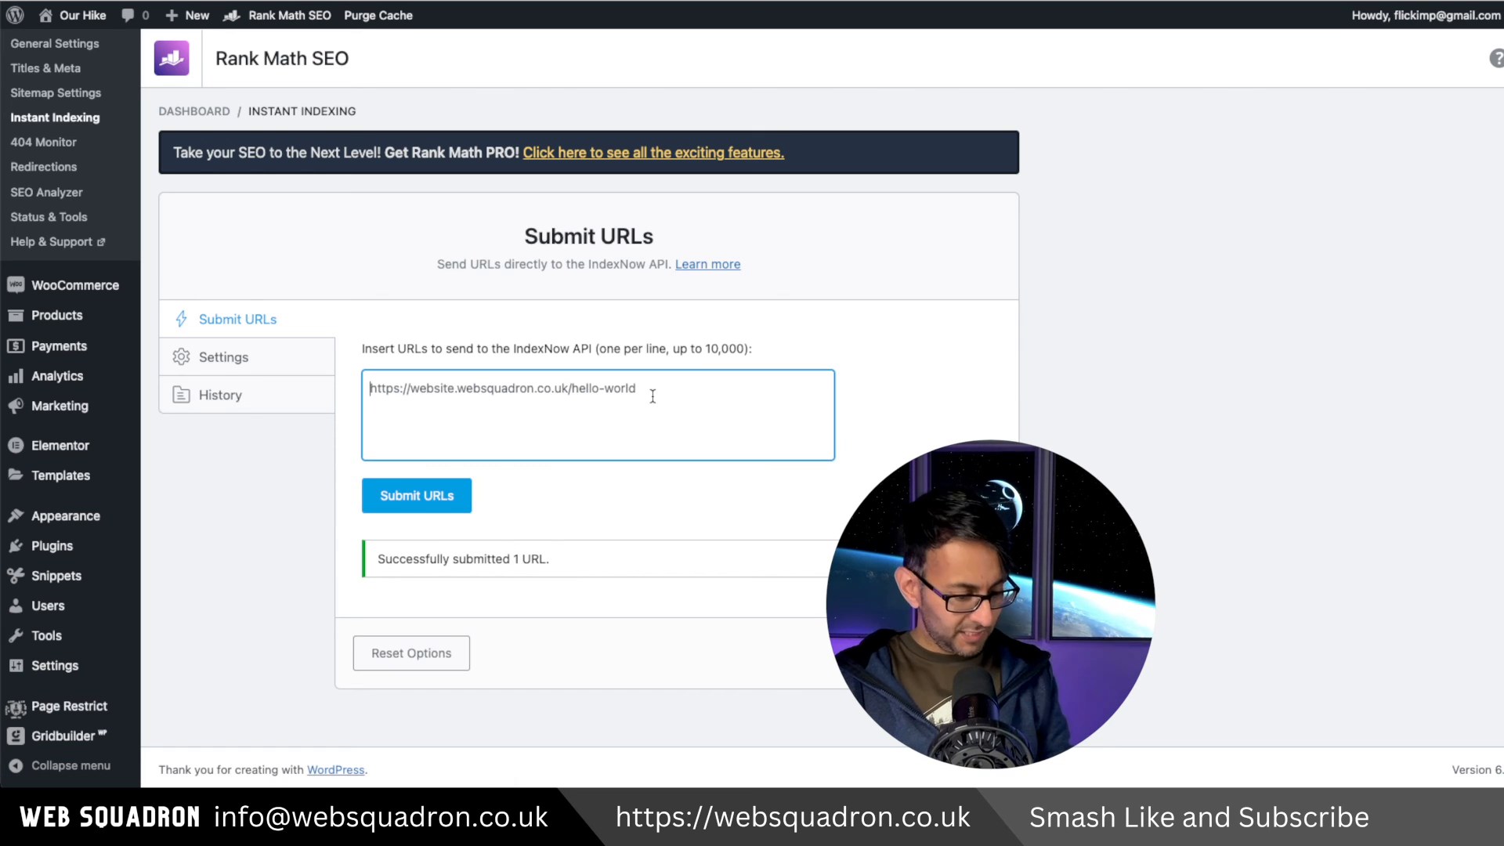
{"action": "type", "text": "https://website.websquadron.co.uk/healthy-lifestyle/"}
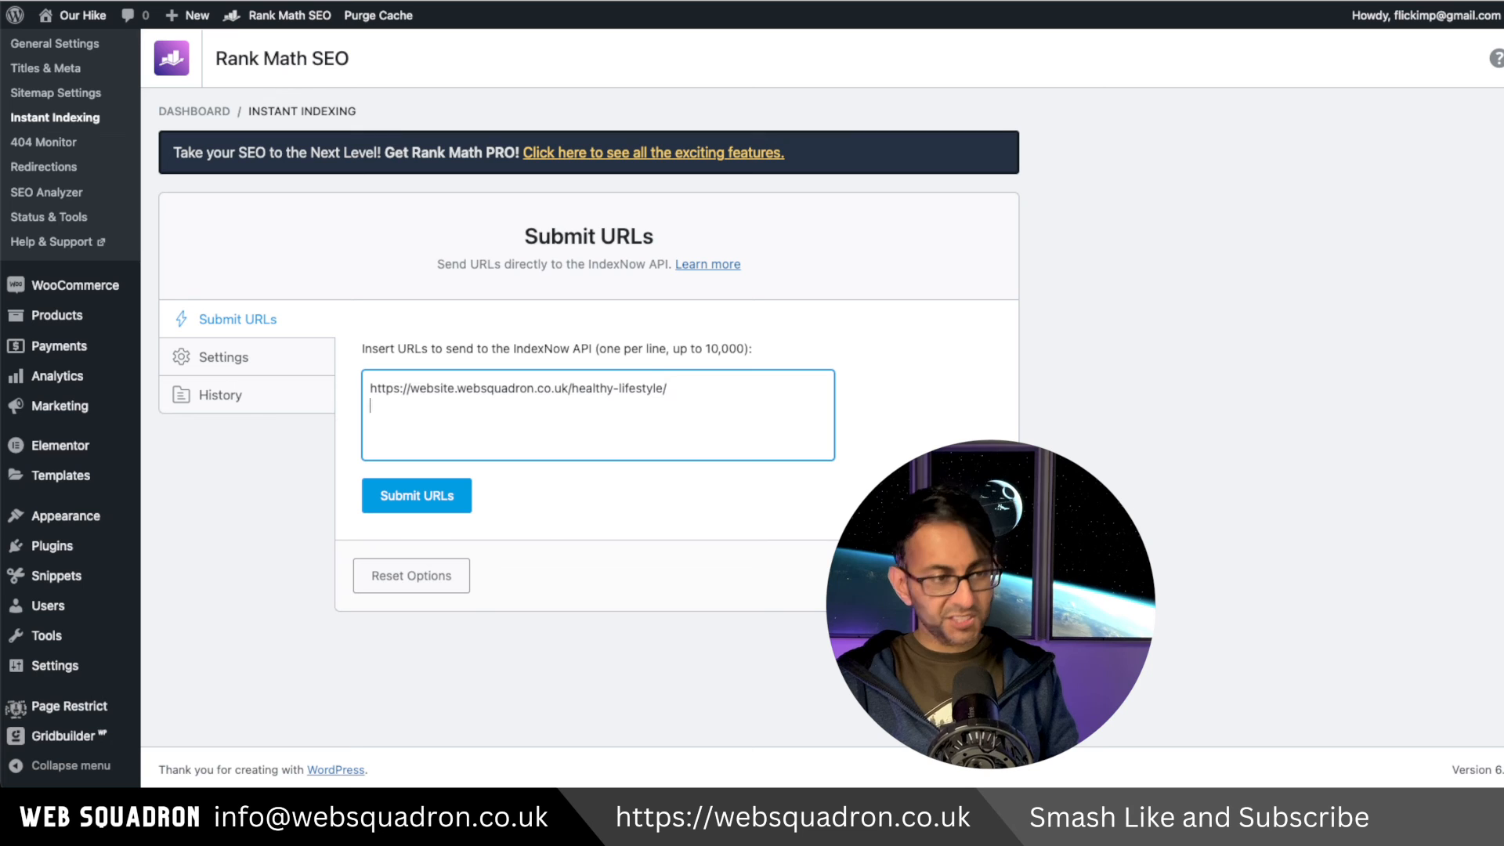
{"action": "key", "text": "Return"}
{"action": "type", "text": "https://website.websquadron.co.uk/healthy-lifestyle/"}
{"action": "key", "text": "Return"}
{"action": "type", "text": "https://website.websquadron.co.uk/healthy-lifestyle/"}
{"action": "double_click", "coordinate": [630, 407]}
{"action": "key", "text": "BackSpace"}
{"action": "key", "text": "BackSpace"}
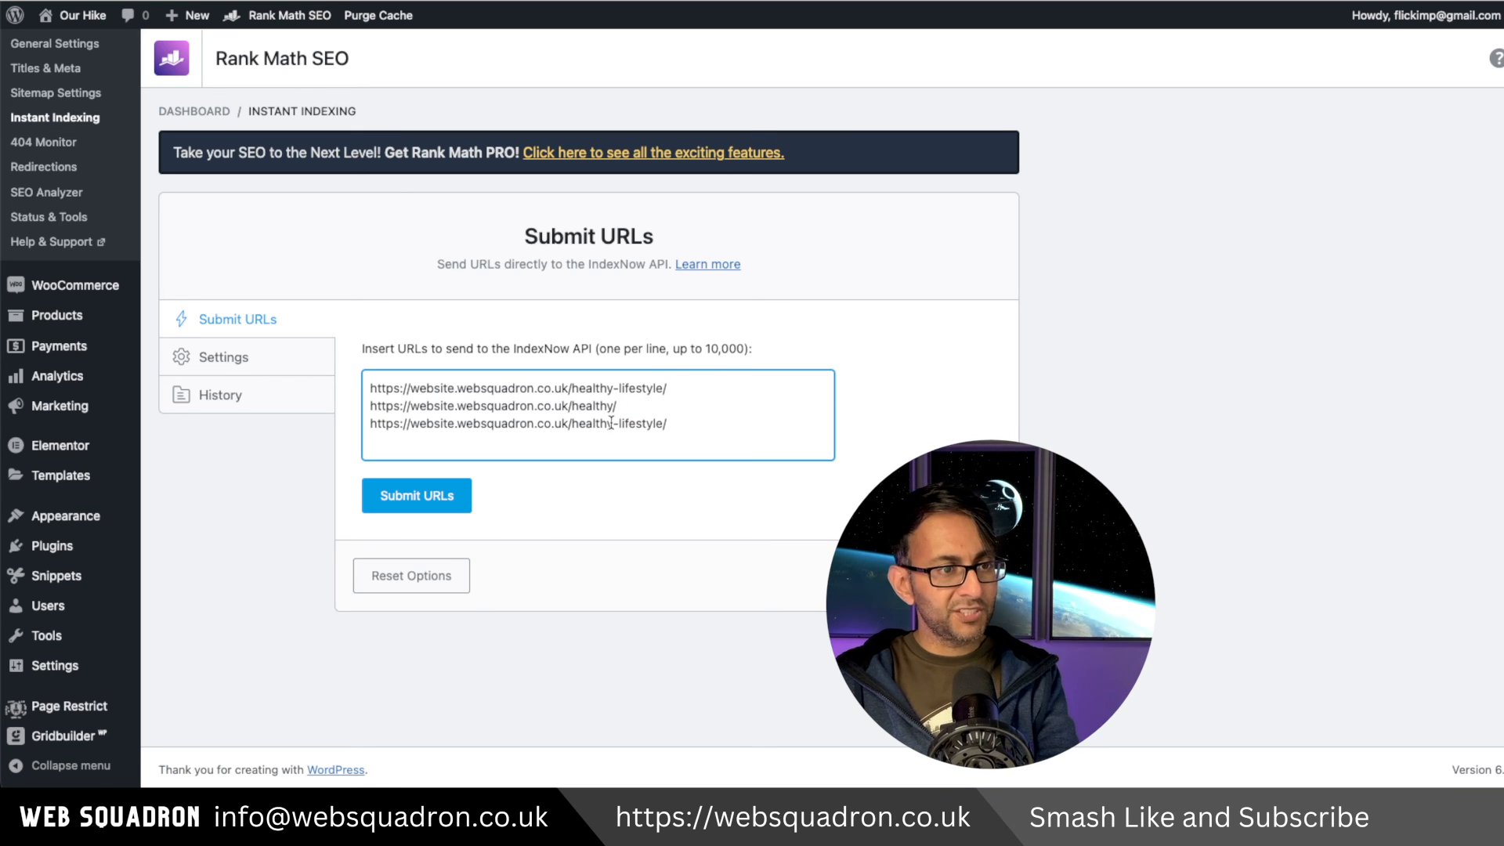
{"action": "double_click", "coordinate": [602, 423]}
{"action": "key", "text": "BackSpace"}
{"action": "key", "text": "BackSpace"}
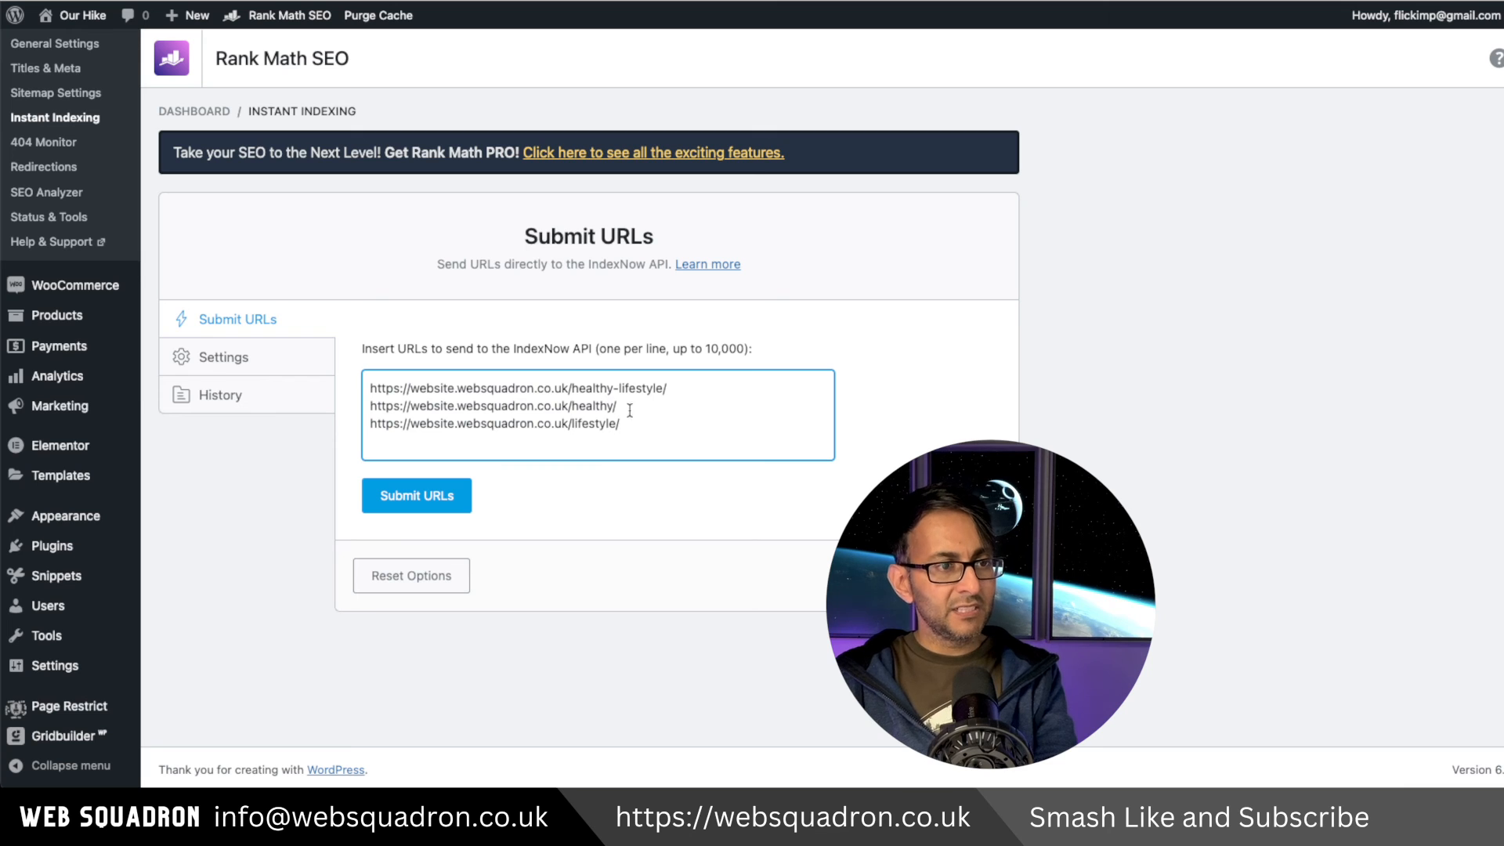
{"action": "left_click_drag", "start_coordinate": [654, 444], "coordinate": [354, 393]}
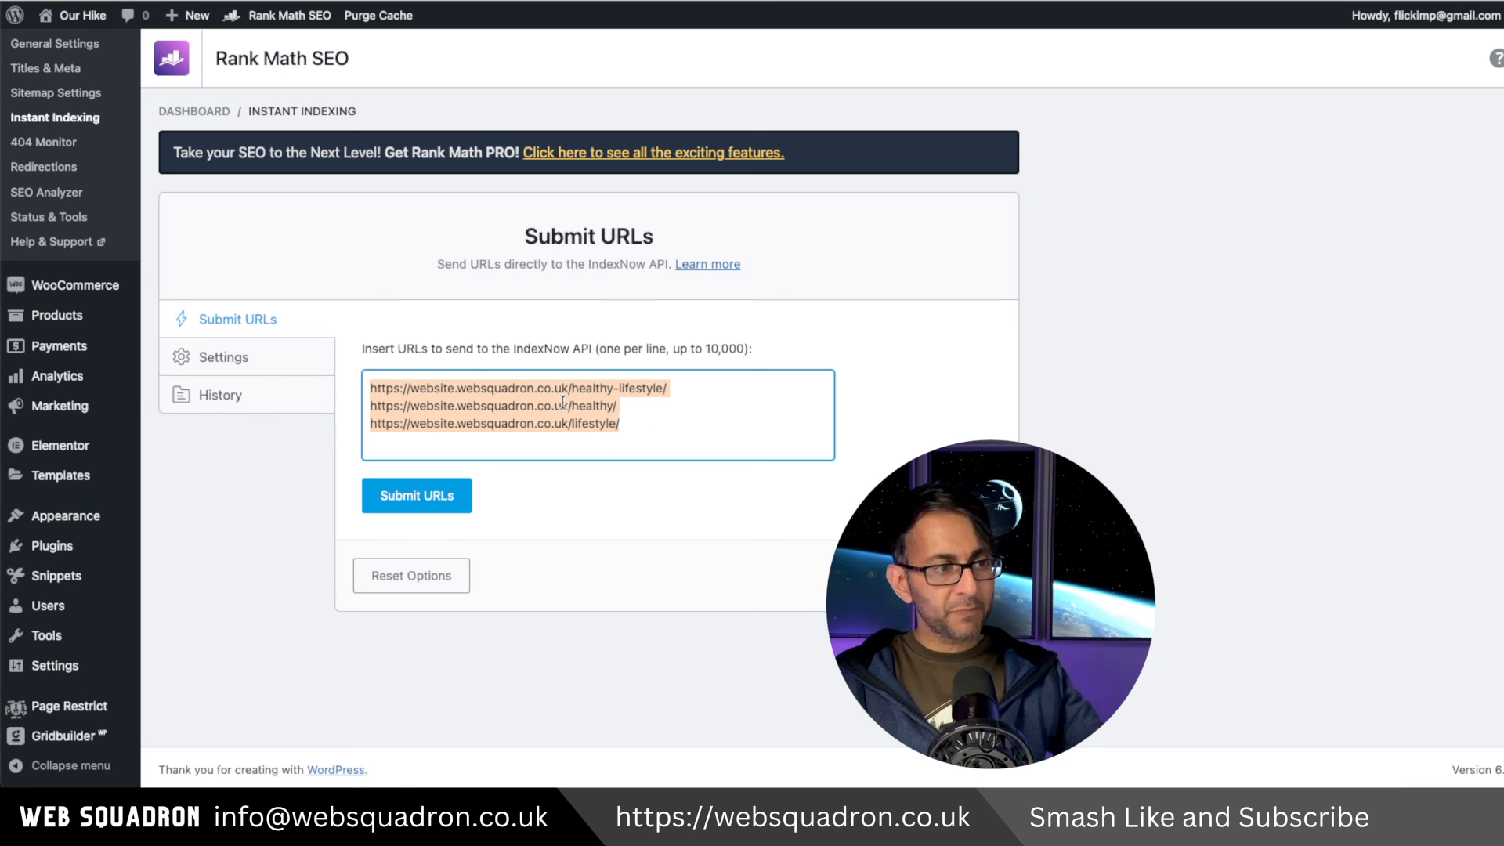
{"action": "key", "text": "BackSpace"}
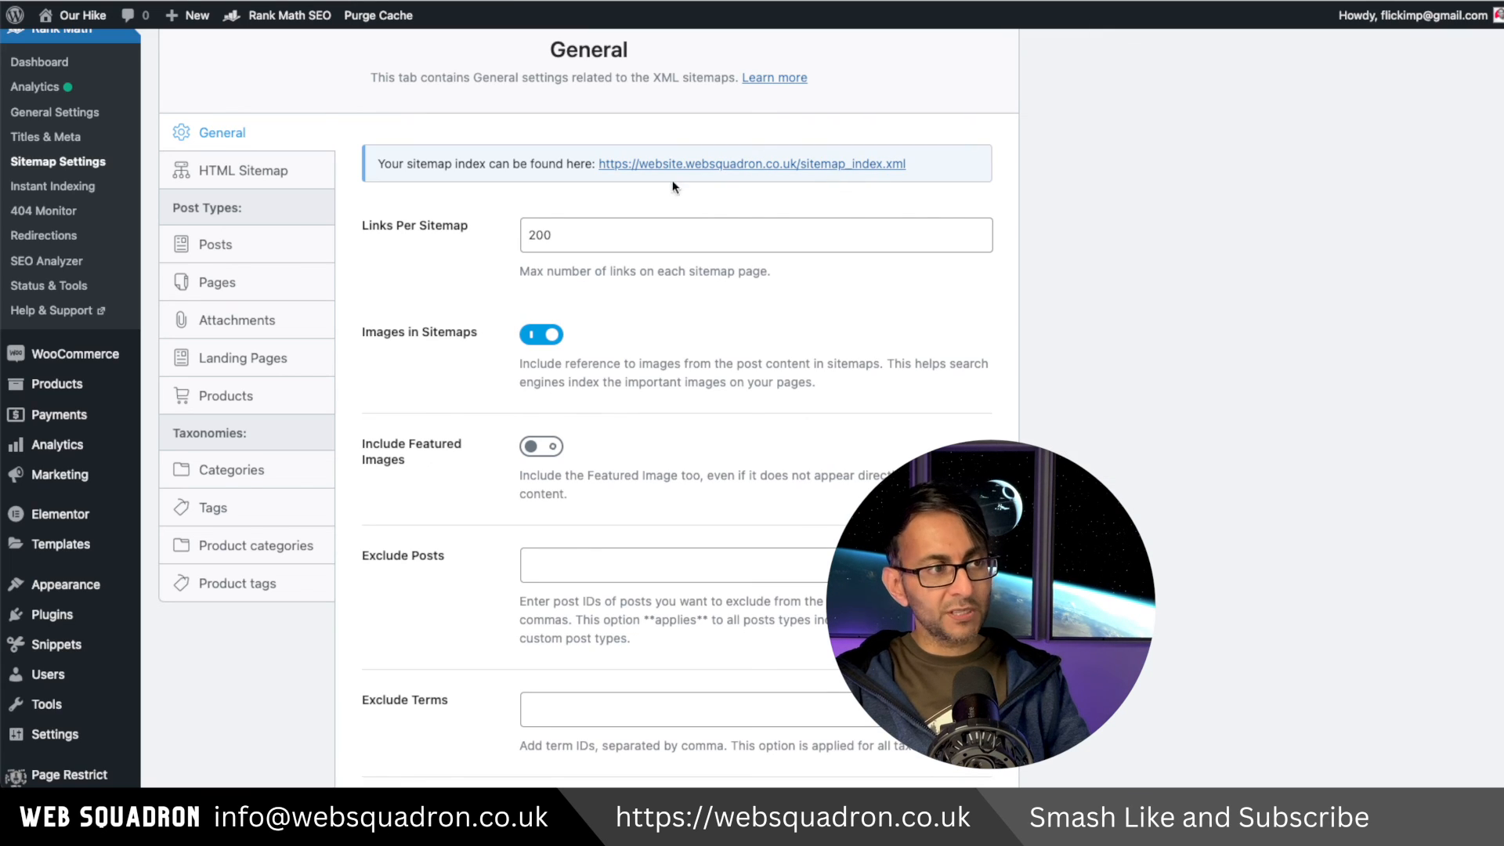
Browse the Sitemap Settings sections for HTML sitemap, post types and product taxonomies.
{"action": "left_click", "coordinate": [254, 171]}
{"action": "left_click", "coordinate": [238, 254]}
{"action": "left_click", "coordinate": [235, 284]}
{"action": "left_click", "coordinate": [274, 396]}
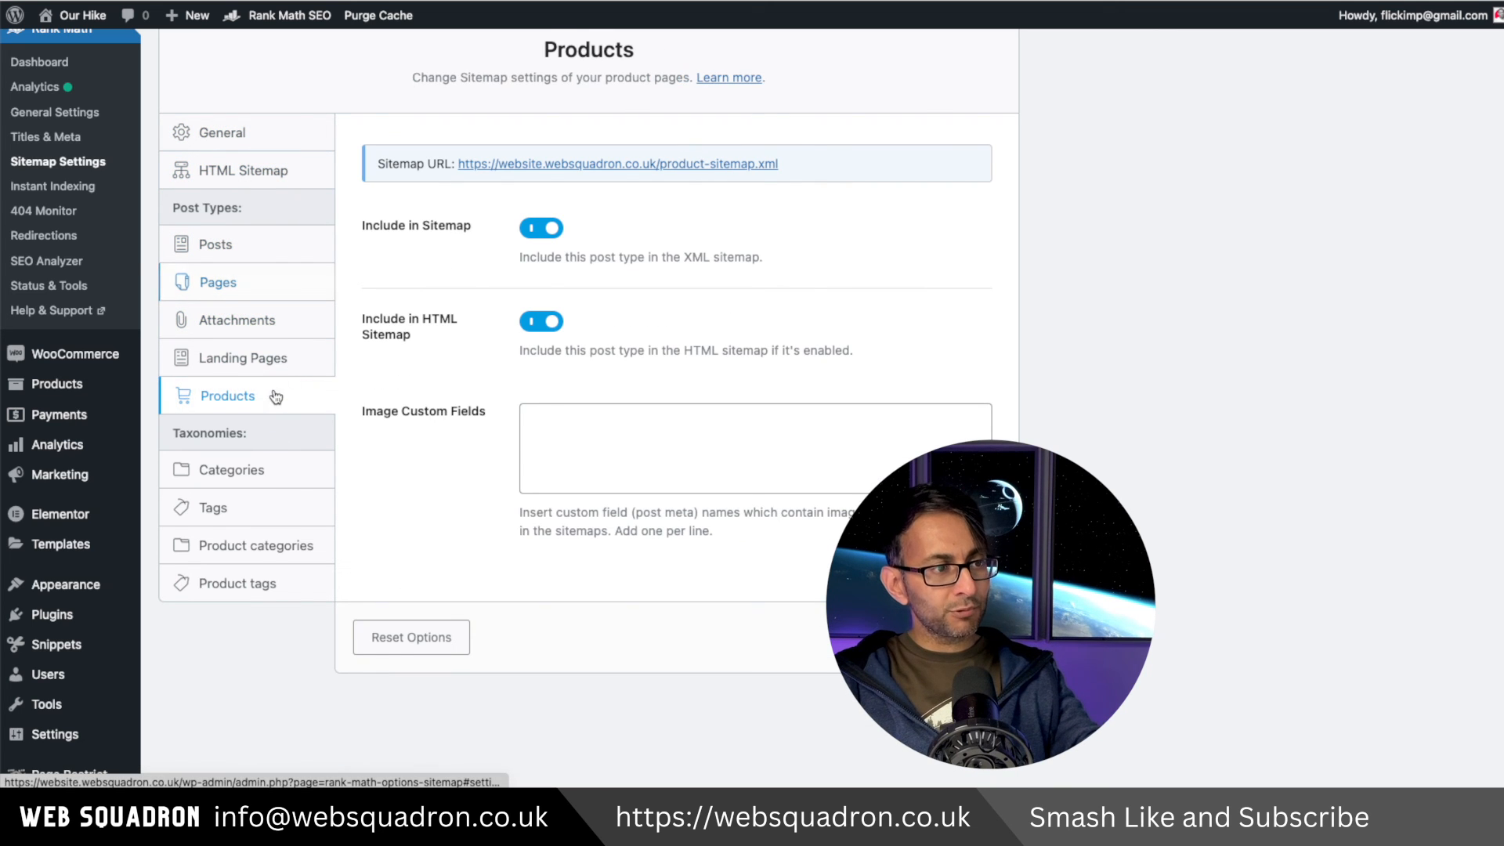
{"action": "left_click", "coordinate": [269, 478]}
{"action": "left_click", "coordinate": [282, 548]}
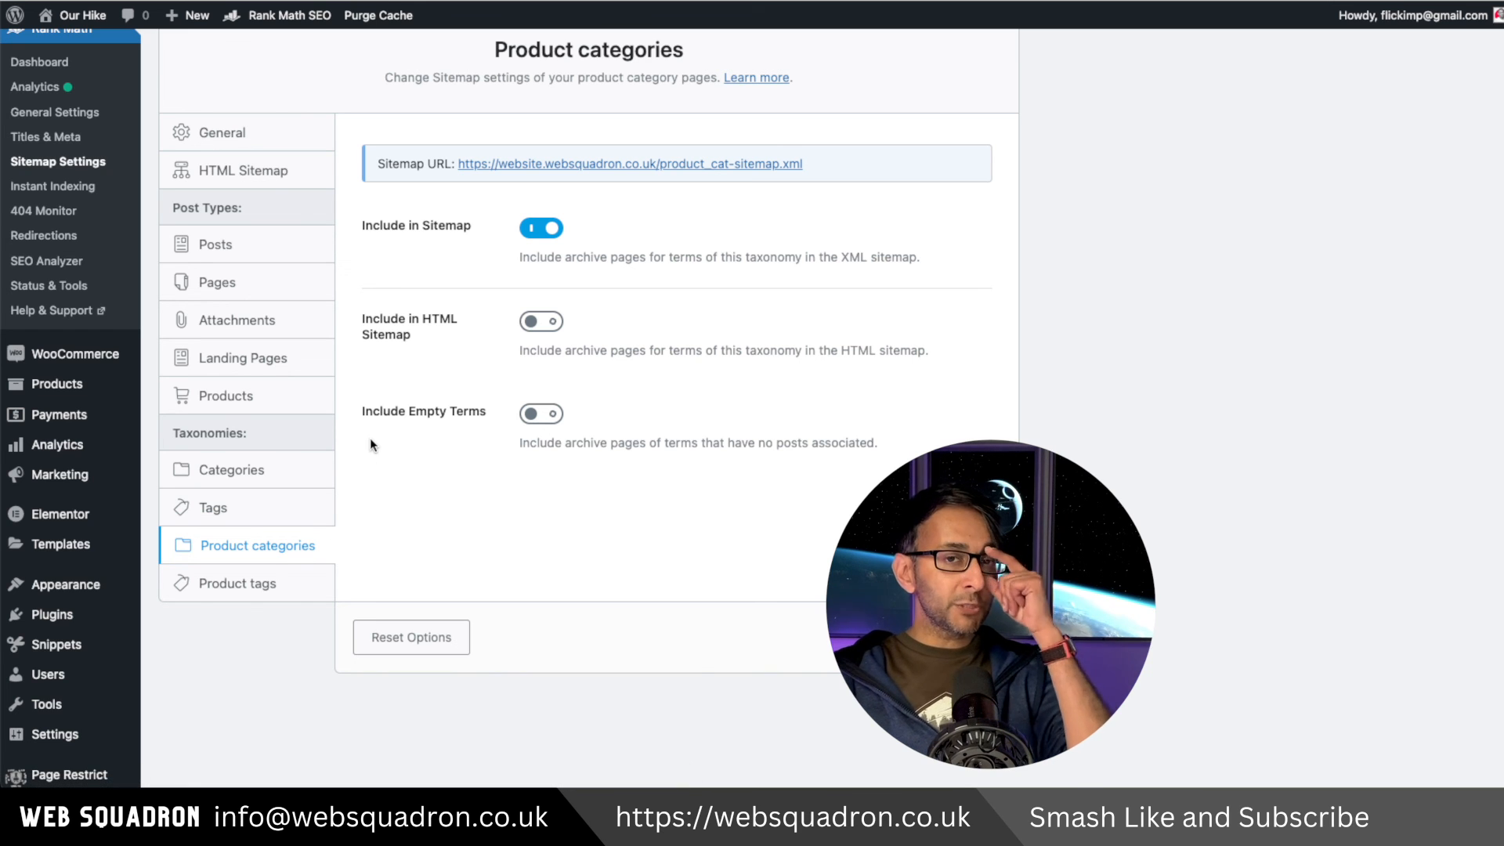
{"action": "left_click", "coordinate": [269, 145]}
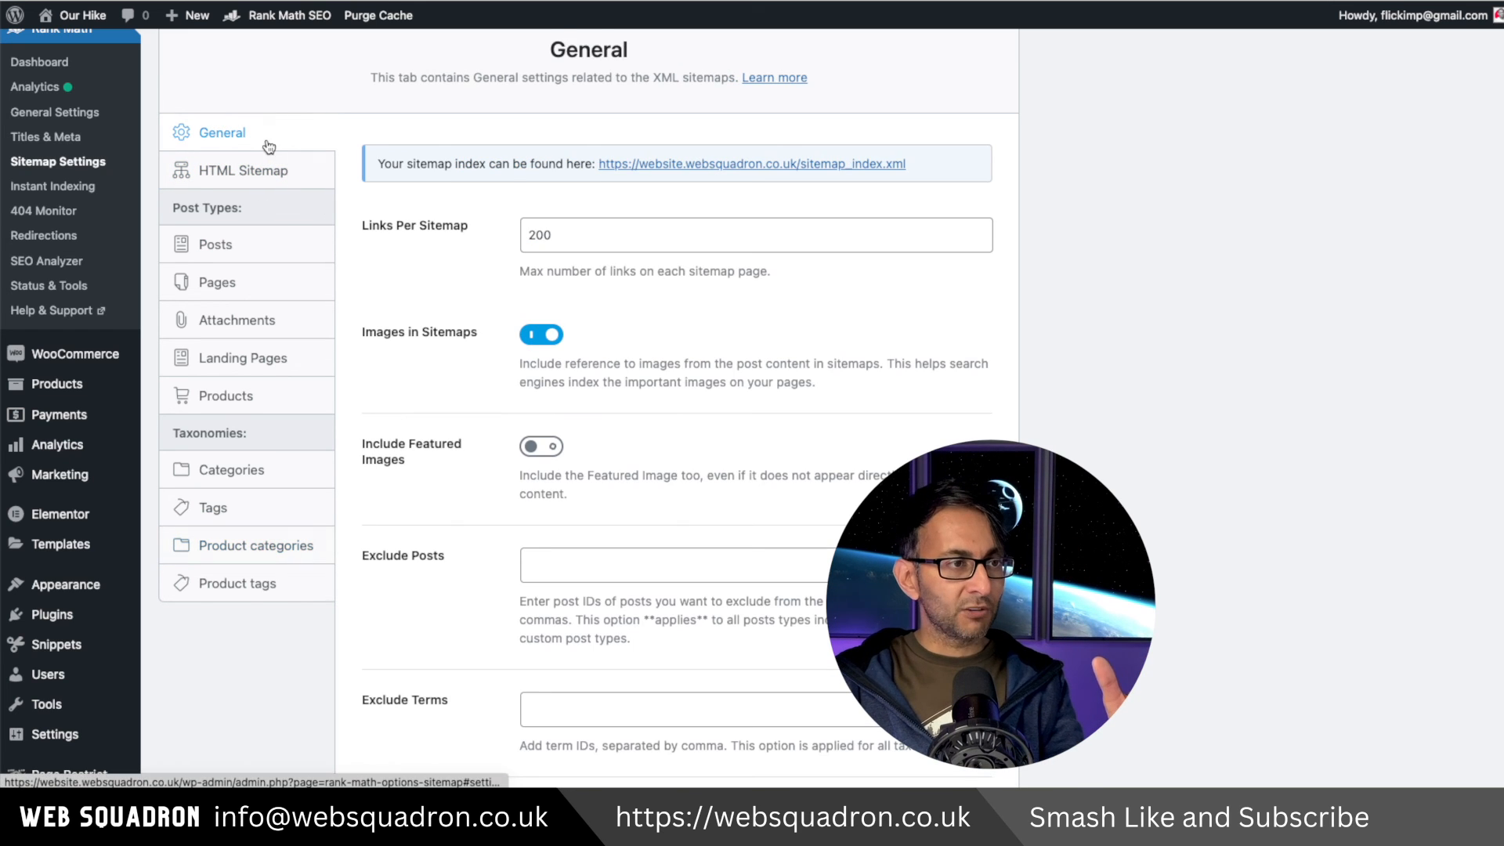
{"action": "left_click", "coordinate": [533, 2]}
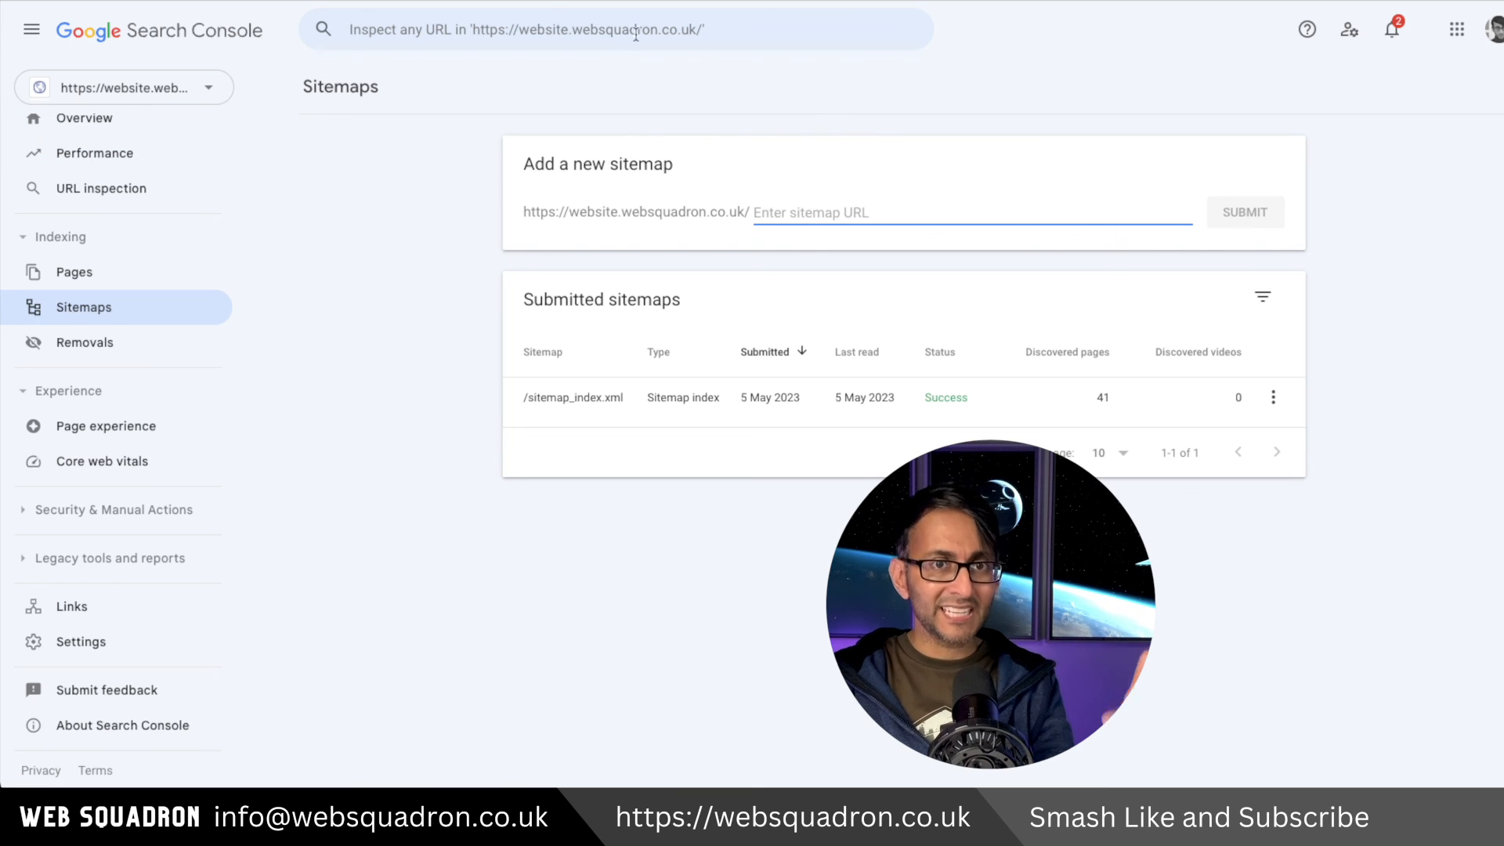
Inspect the site's home URL in Google Search Console and request indexing for it.
{"action": "left_click", "coordinate": [602, 31]}
{"action": "type", "text": "https://website.websquadron.co.uk/"}
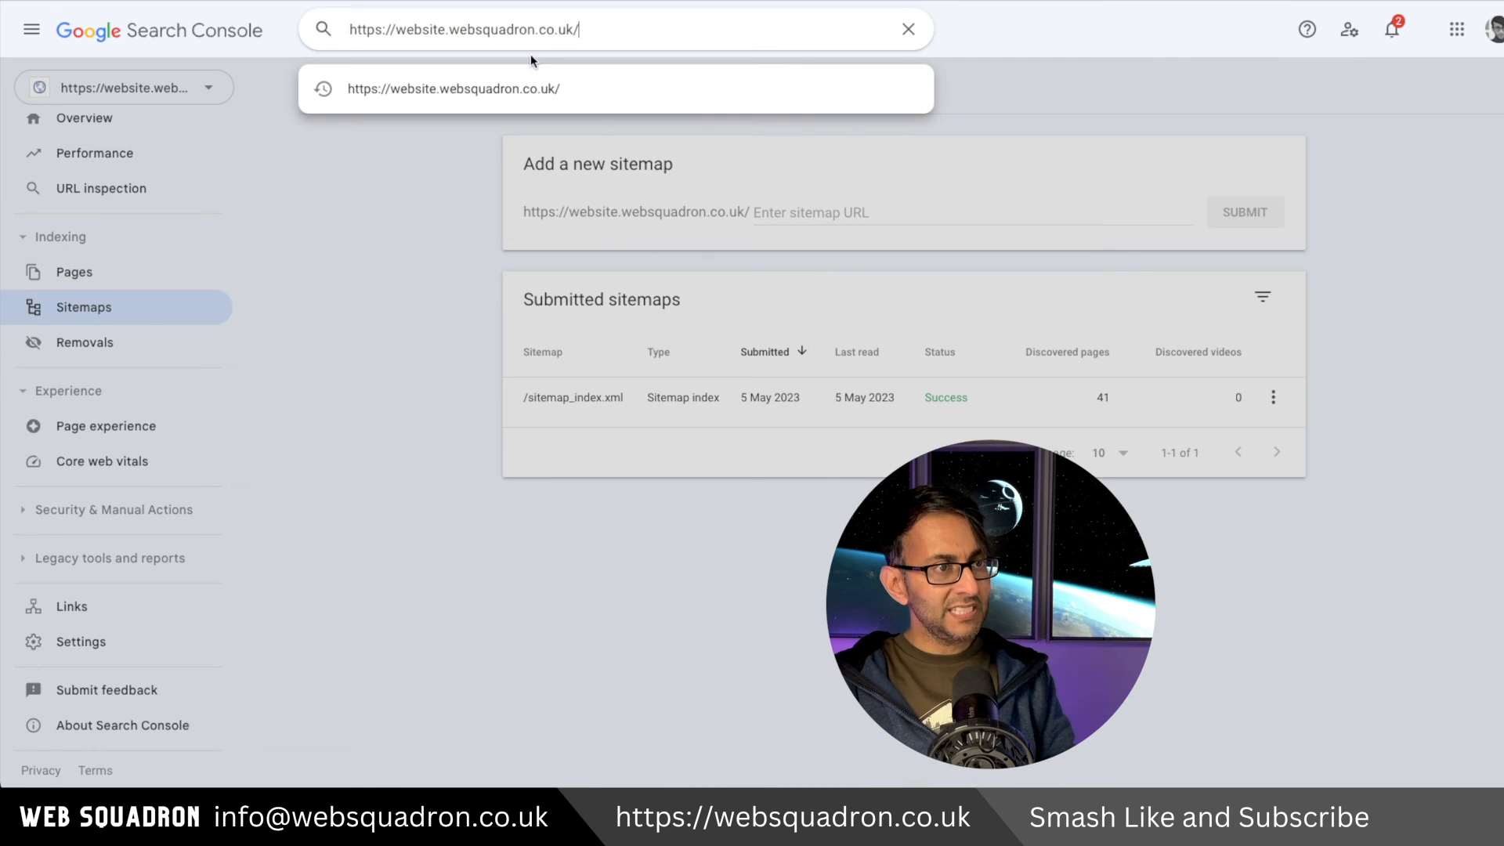
{"action": "left_click", "coordinate": [495, 88]}
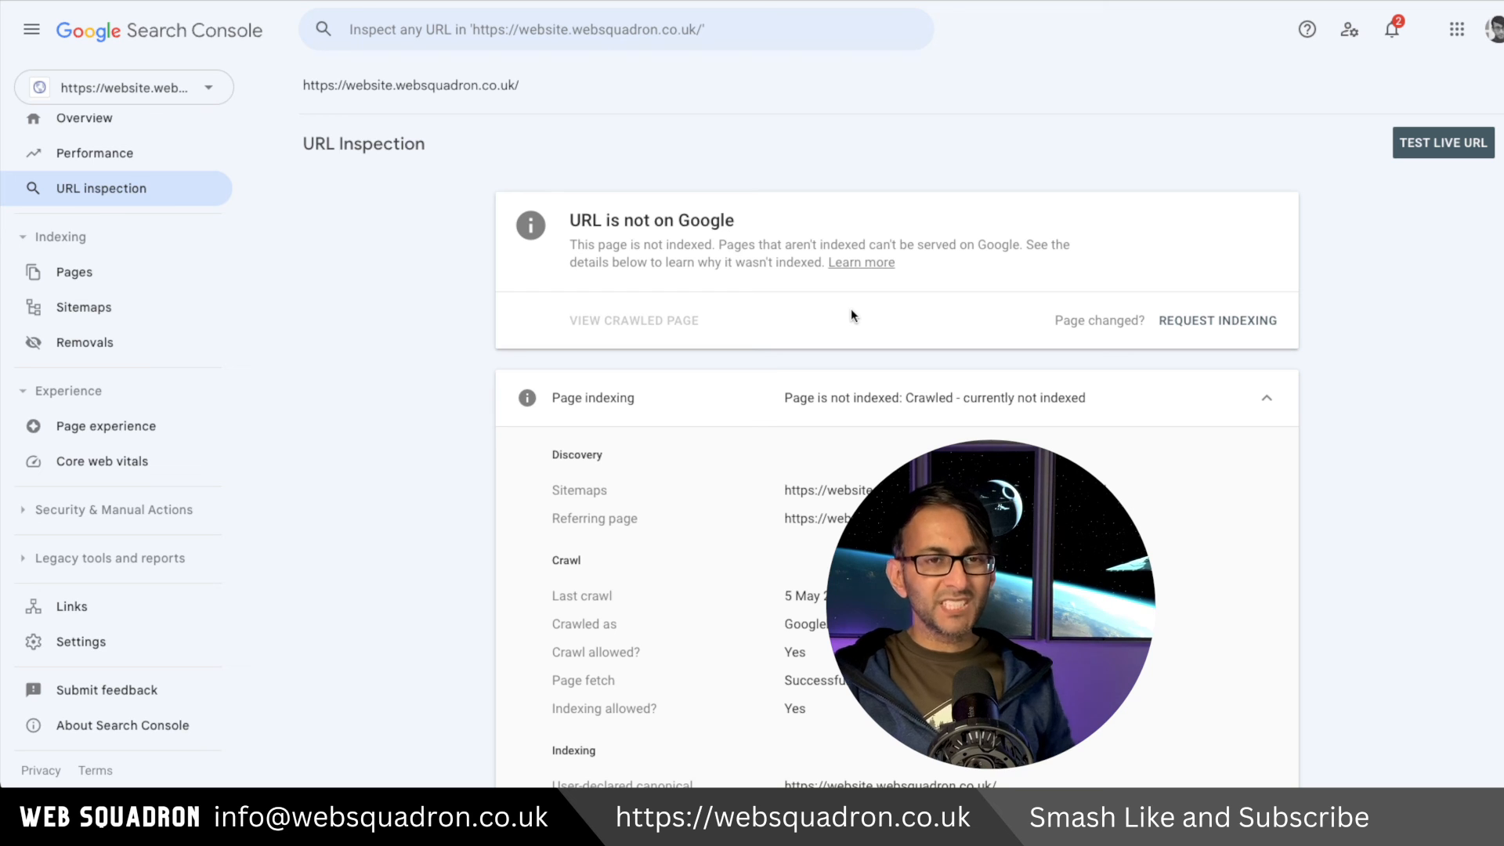
{"action": "left_click", "coordinate": [1244, 320]}
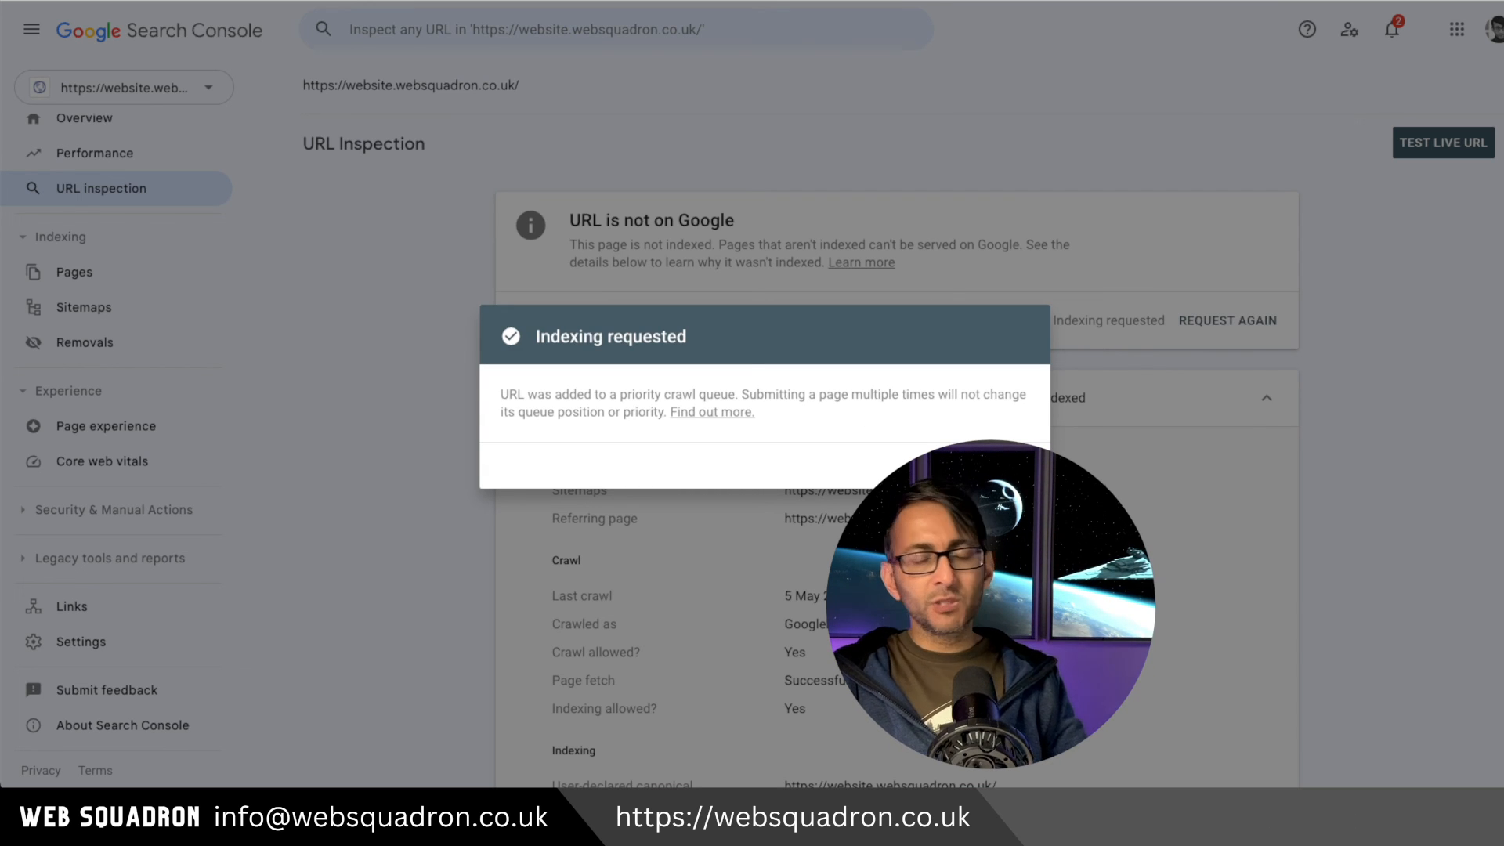
{"action": "left_click", "coordinate": [1010, 466]}
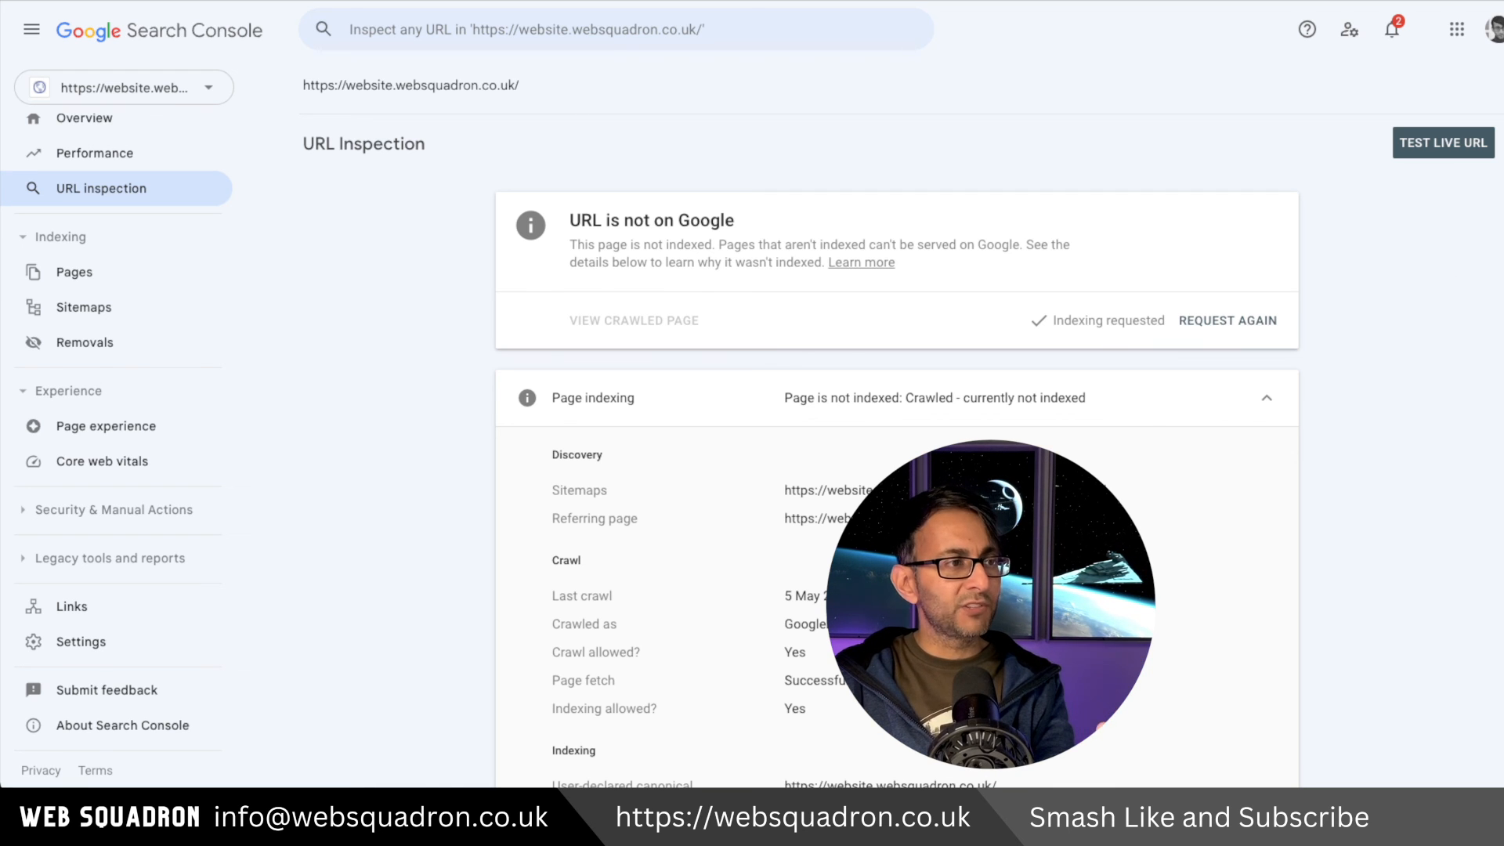
Enter post-sitemap.xml as a new sitemap in Search Console, copying the link from Rank Math's Posts sitemap settings.
{"action": "left_click", "coordinate": [100, 305]}
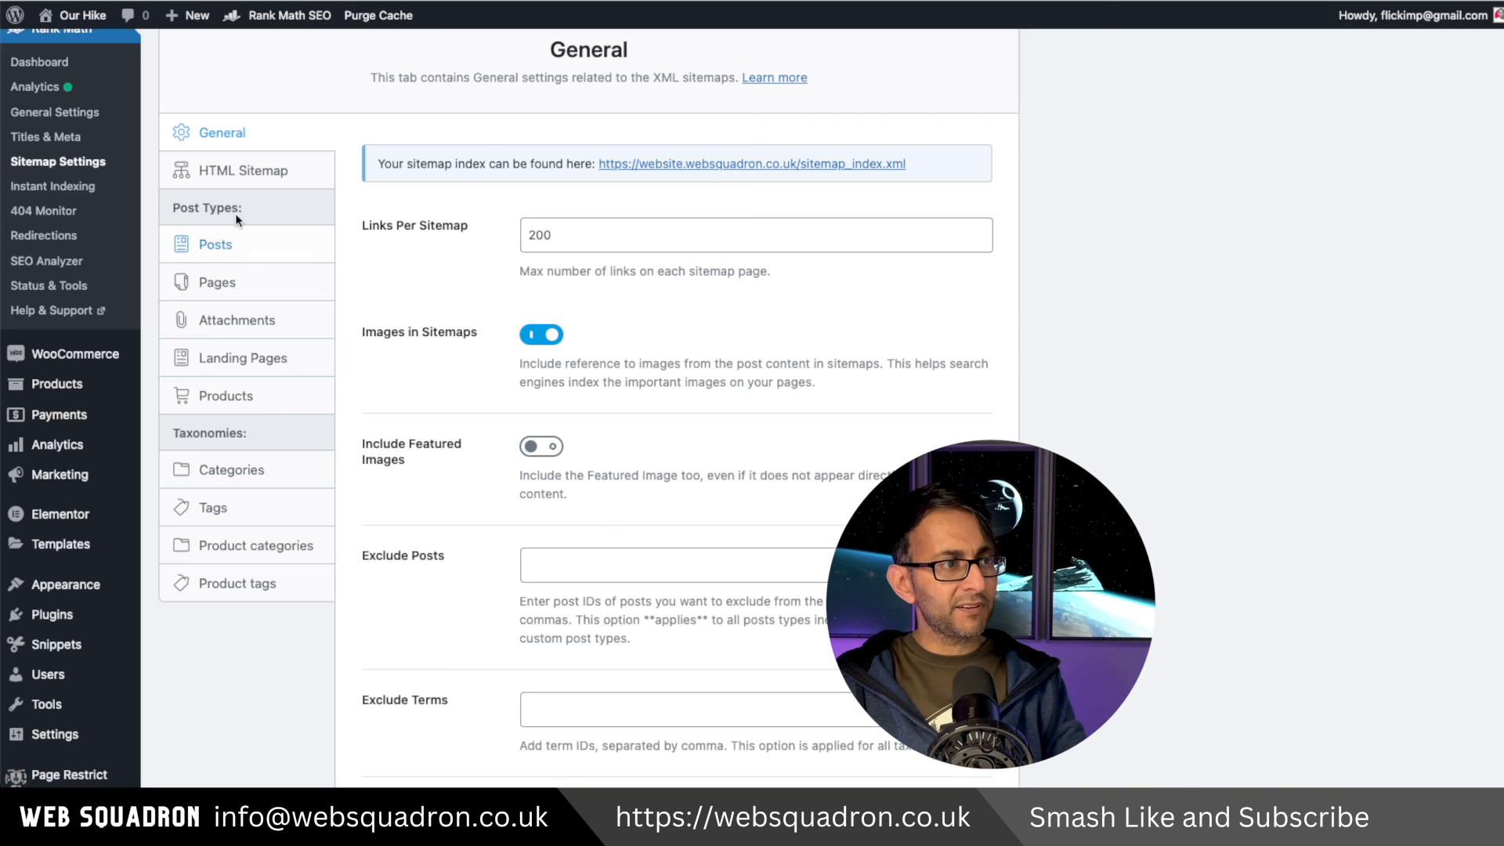
{"action": "left_click", "coordinate": [259, 239]}
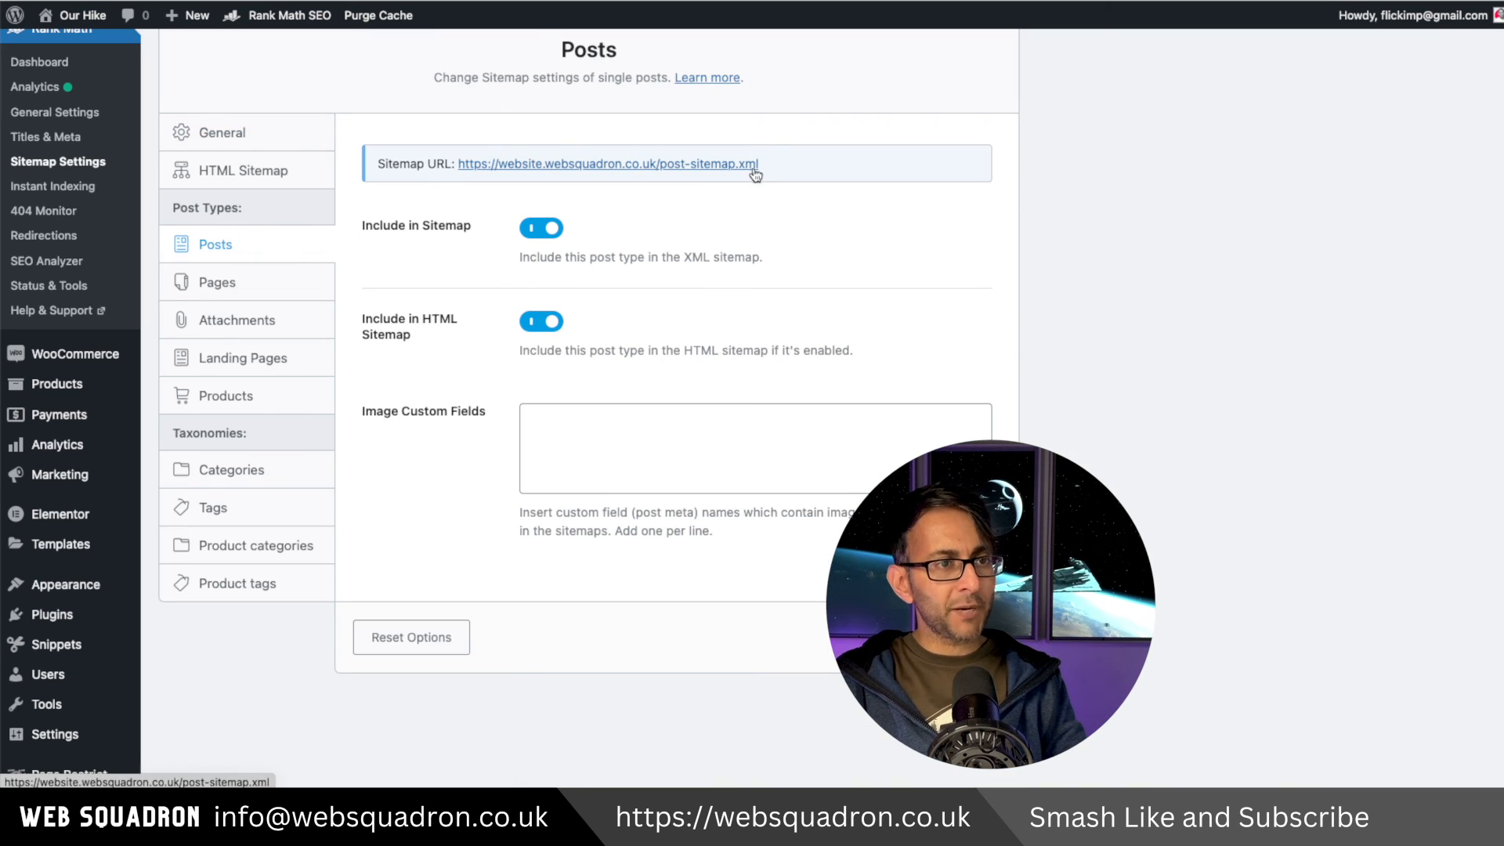
{"action": "right_click", "coordinate": [714, 171]}
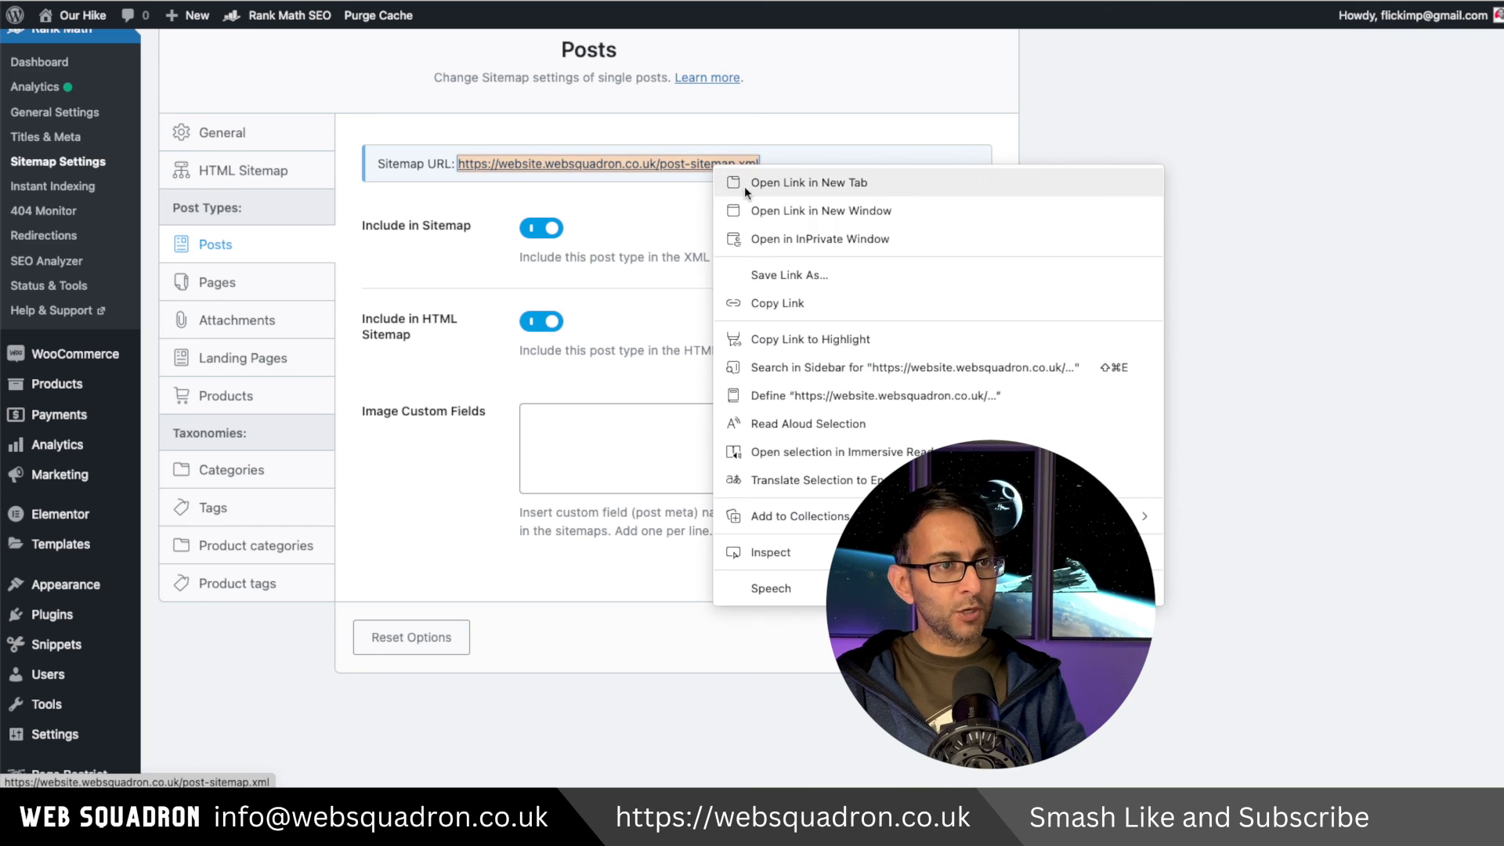
{"action": "left_click", "coordinate": [809, 300]}
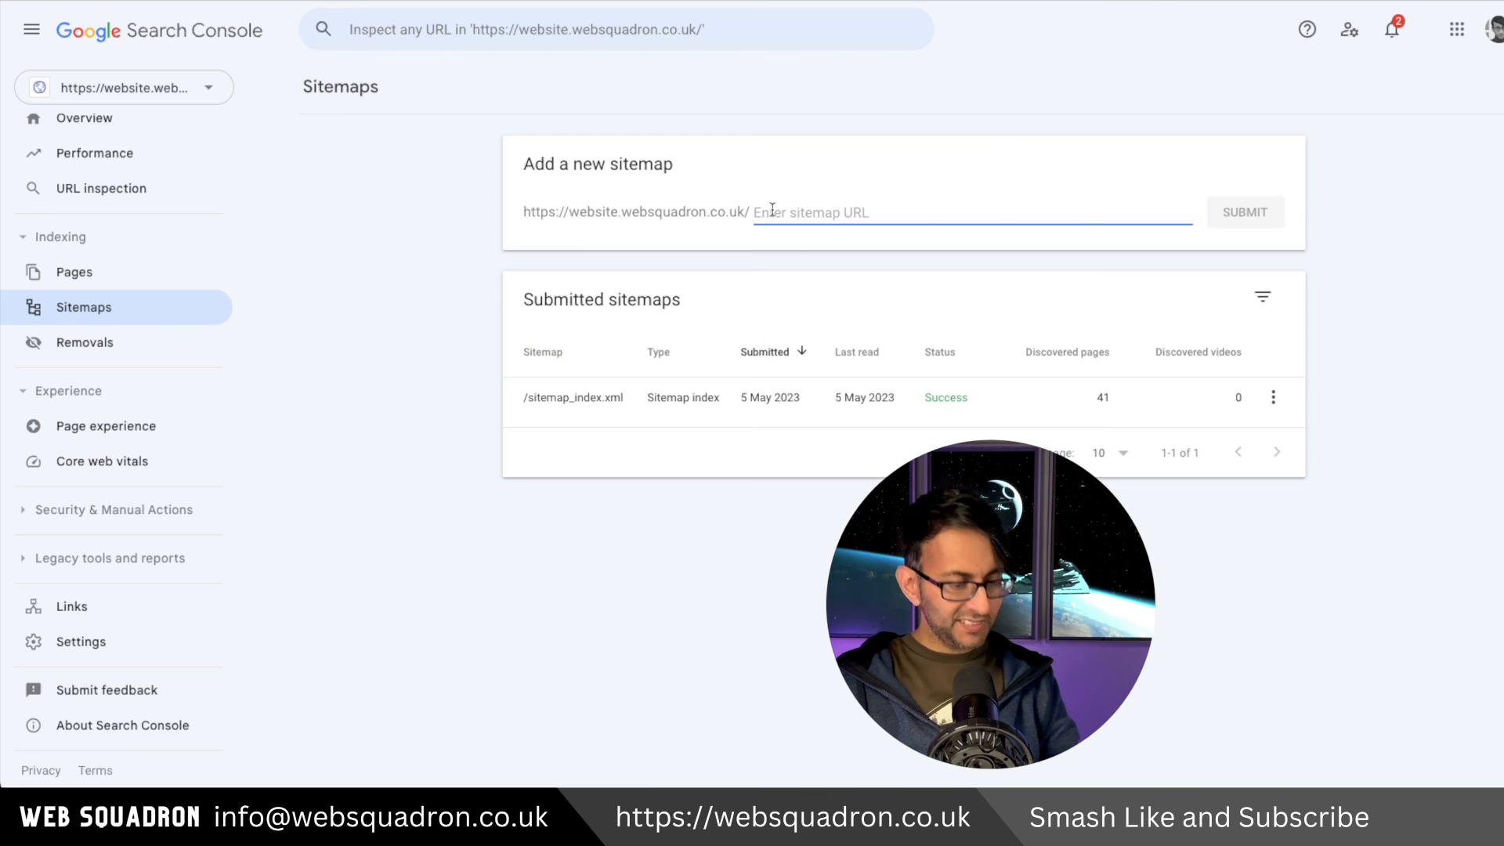
{"action": "type", "text": "https://website.websquadron.co.uk/post-sitemap.xml"}
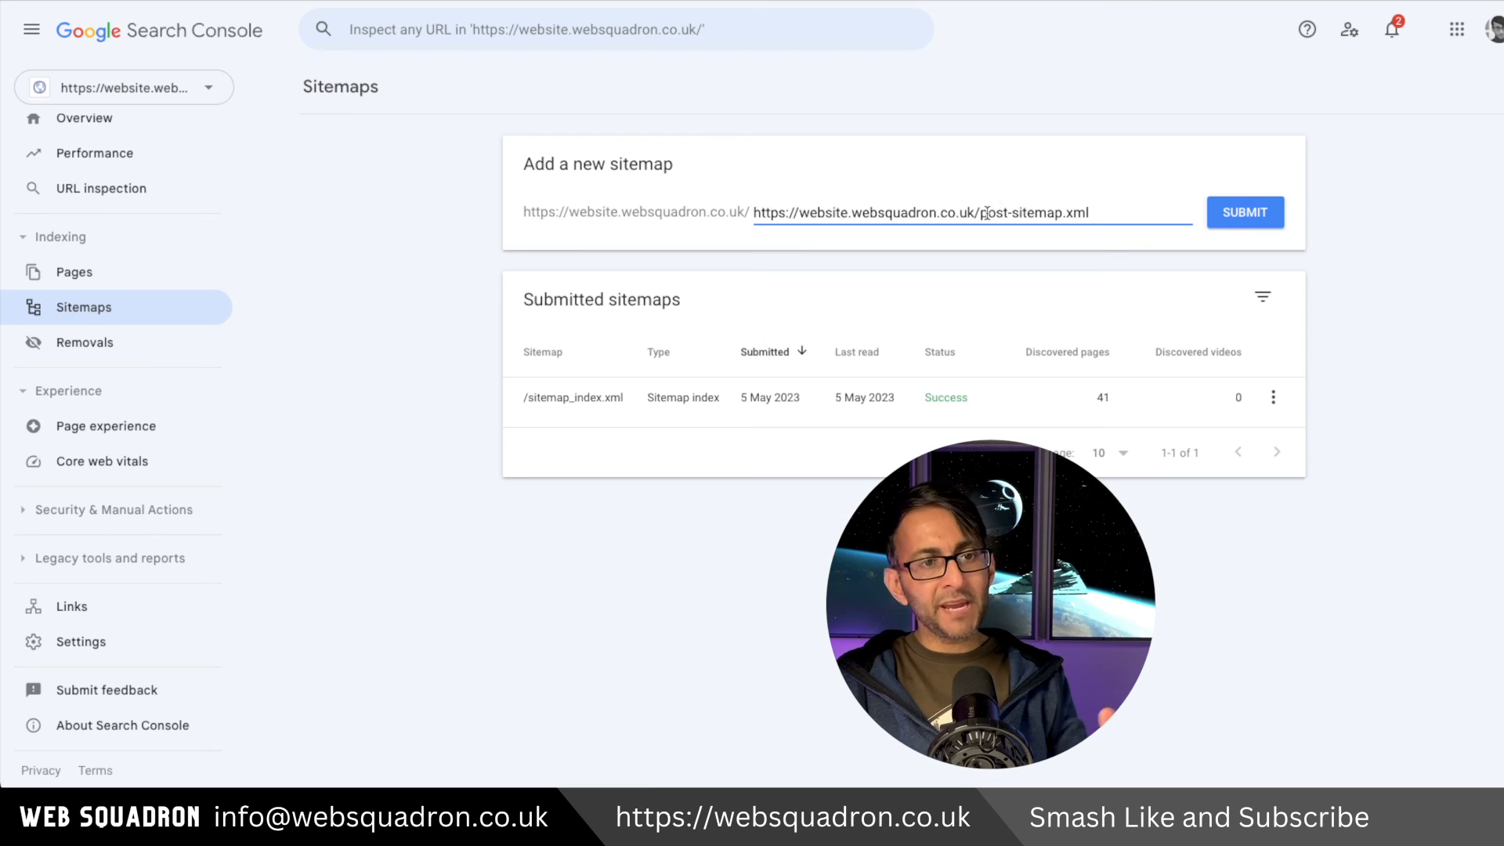
{"action": "left_click_drag", "start_coordinate": [976, 213], "coordinate": [760, 214]}
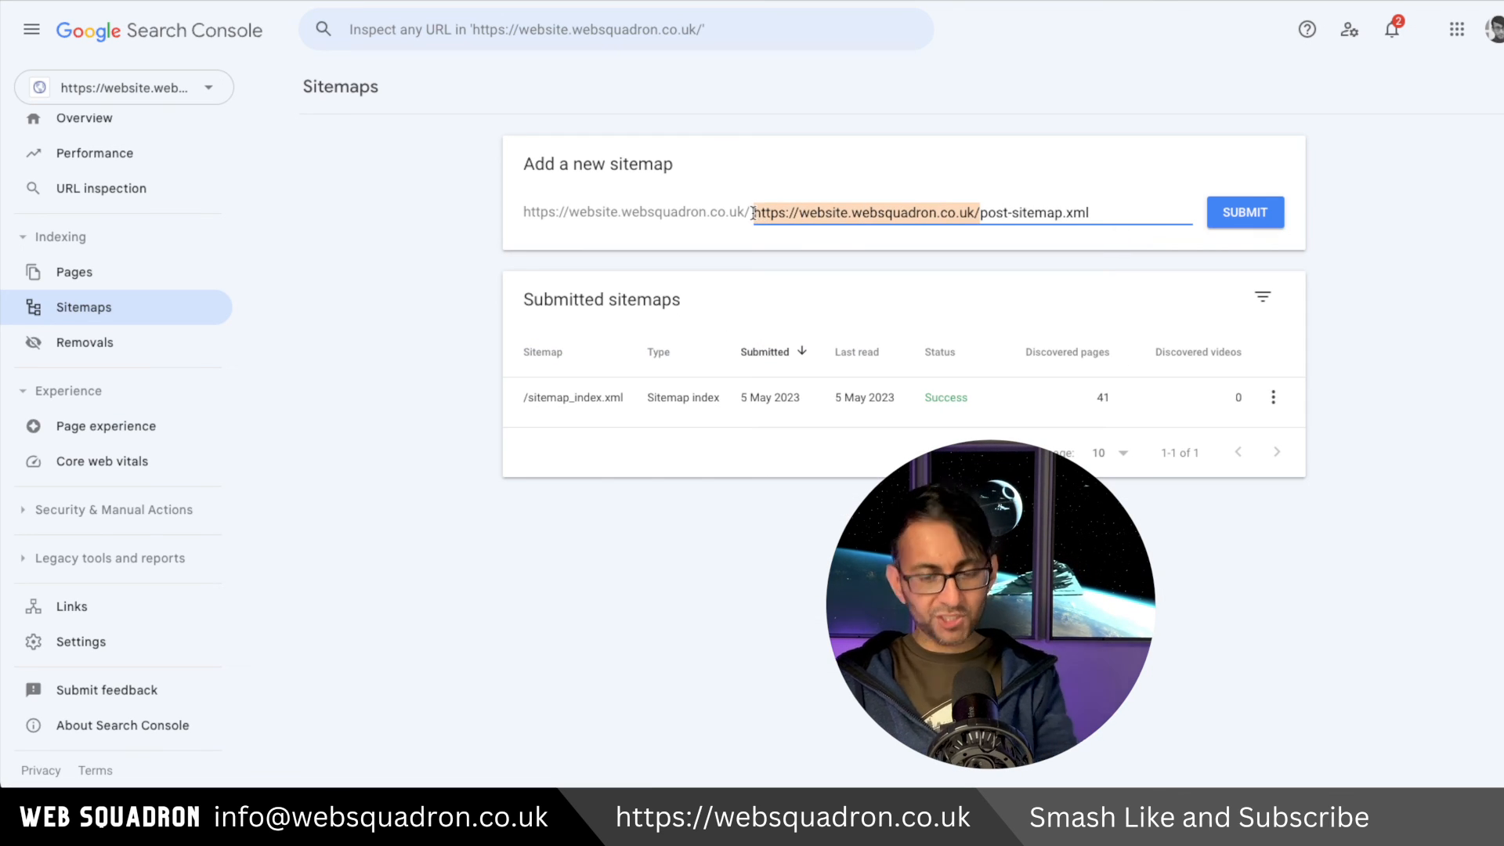
{"action": "key", "text": "BackSpace"}
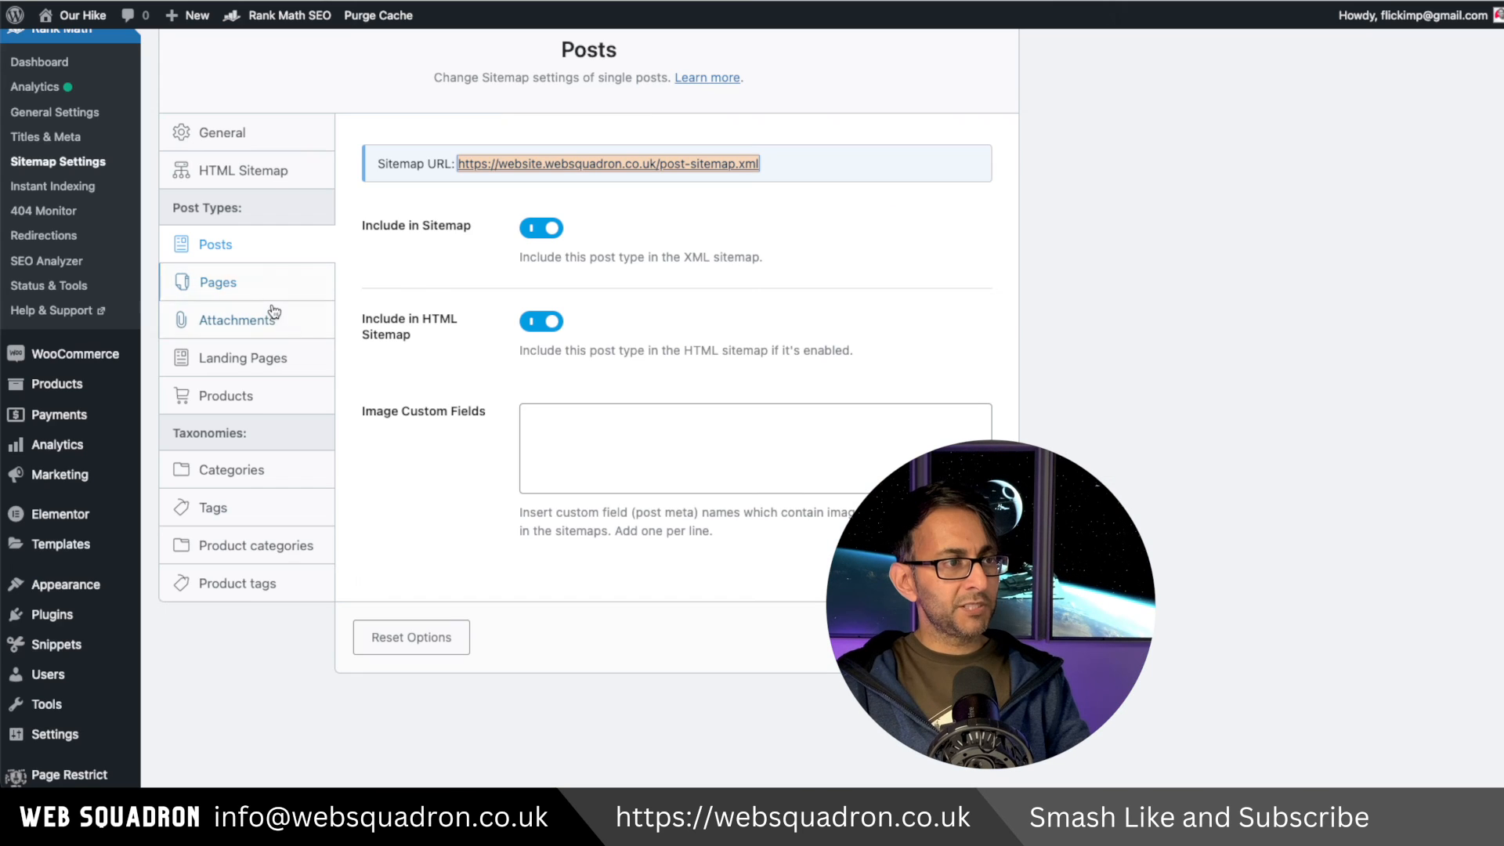
Check the Pages, Products and Product categories sitemap URLs and select their file names.
{"action": "left_click", "coordinate": [275, 289]}
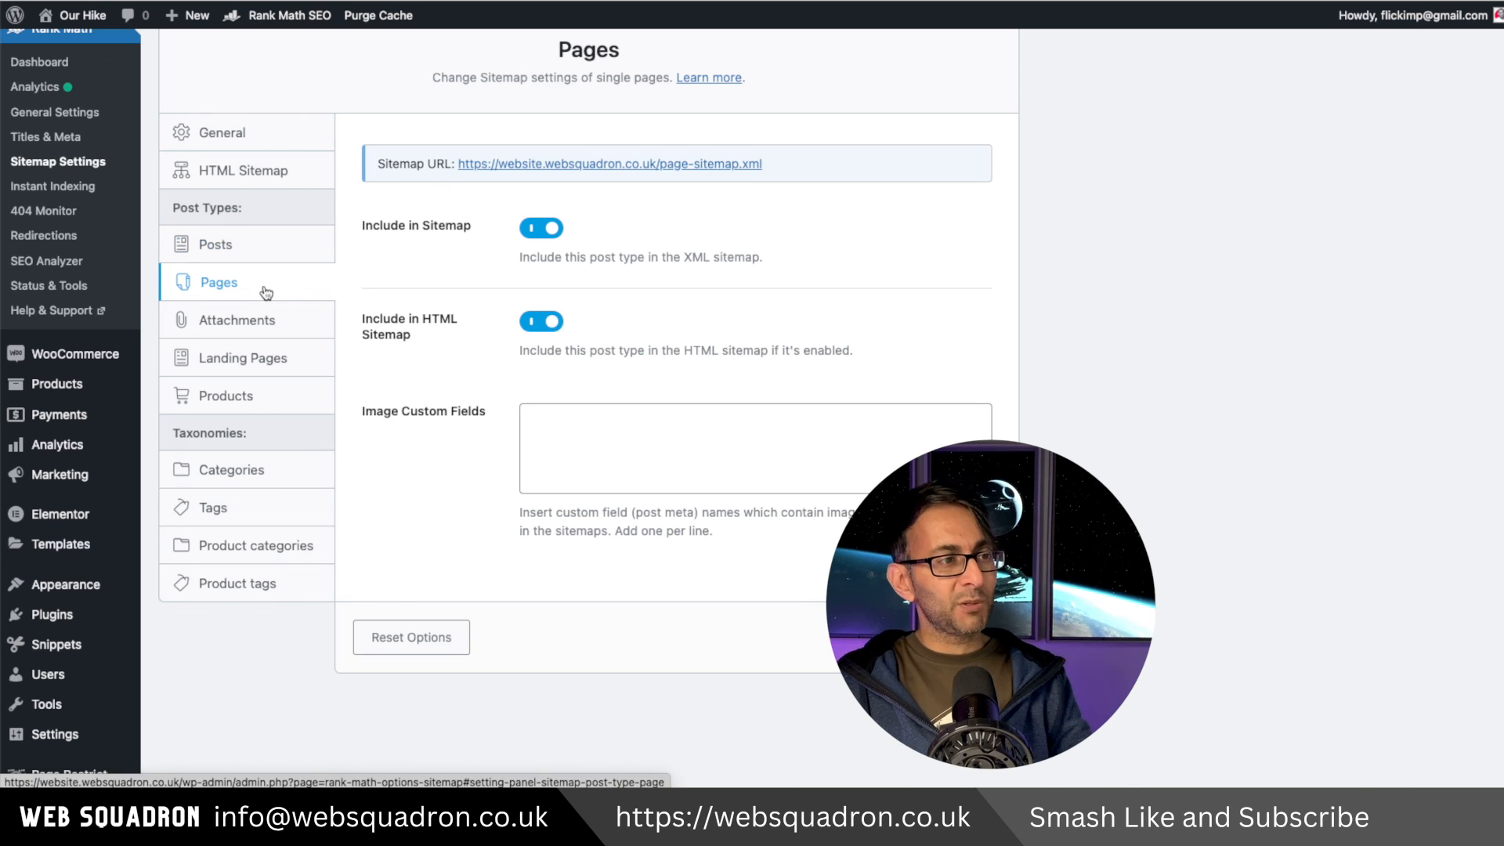
{"action": "left_click", "coordinate": [287, 389]}
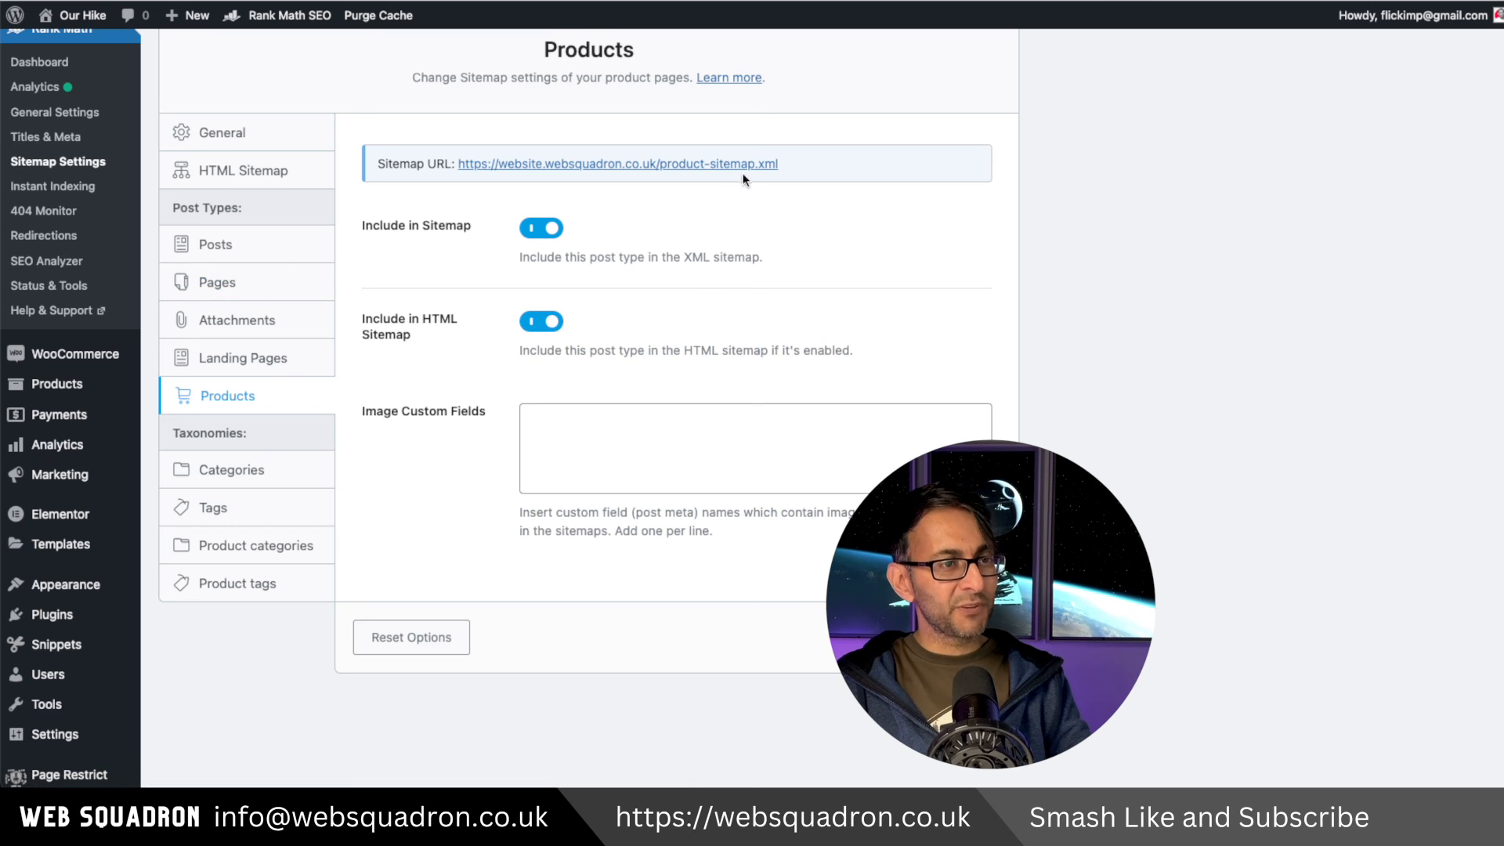
{"action": "left_click_drag", "start_coordinate": [778, 164], "coordinate": [661, 166]}
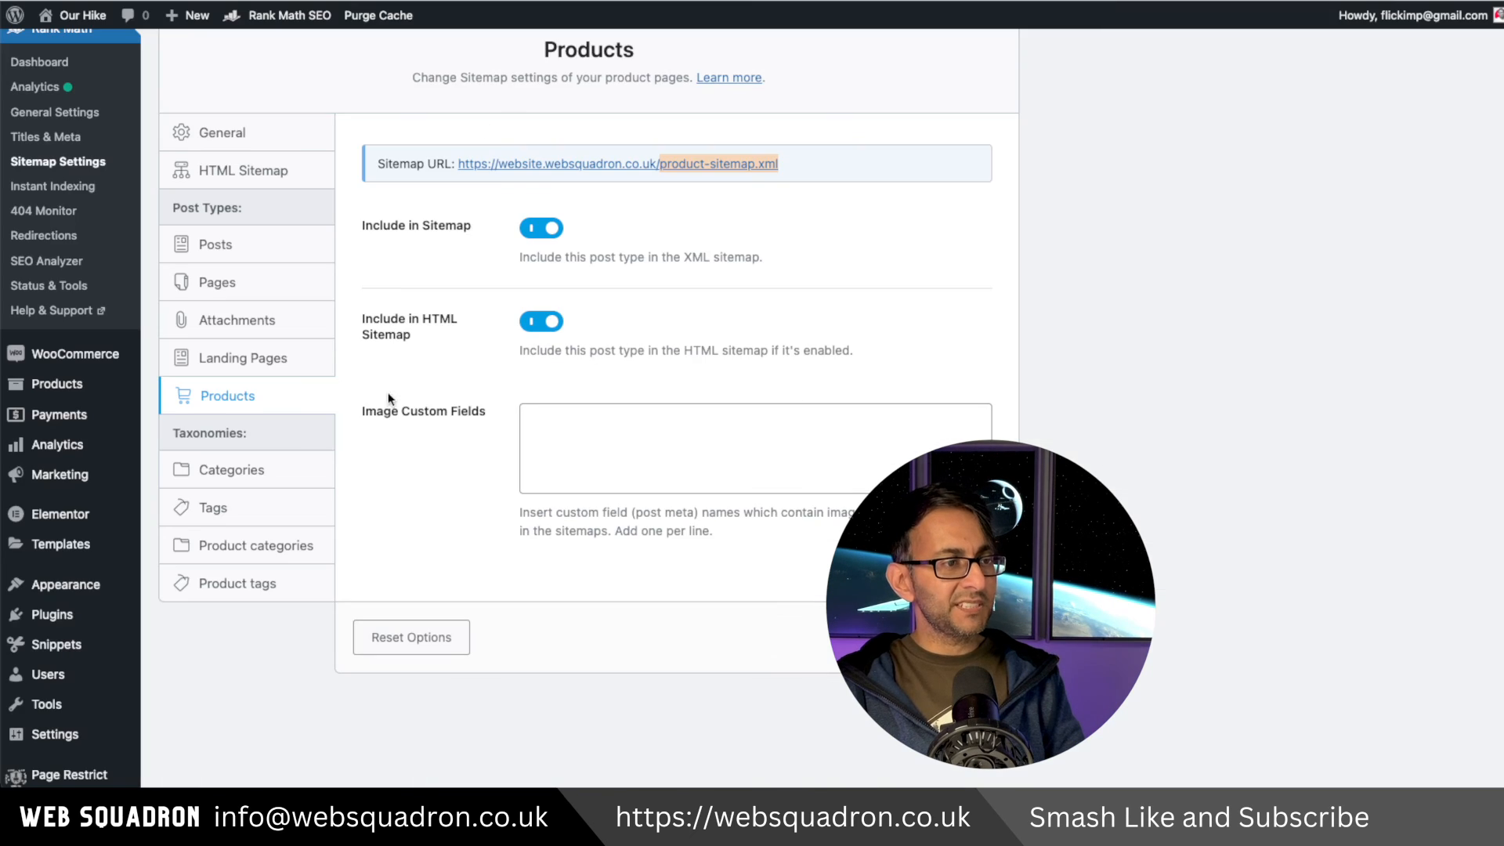
{"action": "left_click", "coordinate": [258, 545]}
{"action": "left_click_drag", "start_coordinate": [822, 169], "coordinate": [667, 165]}
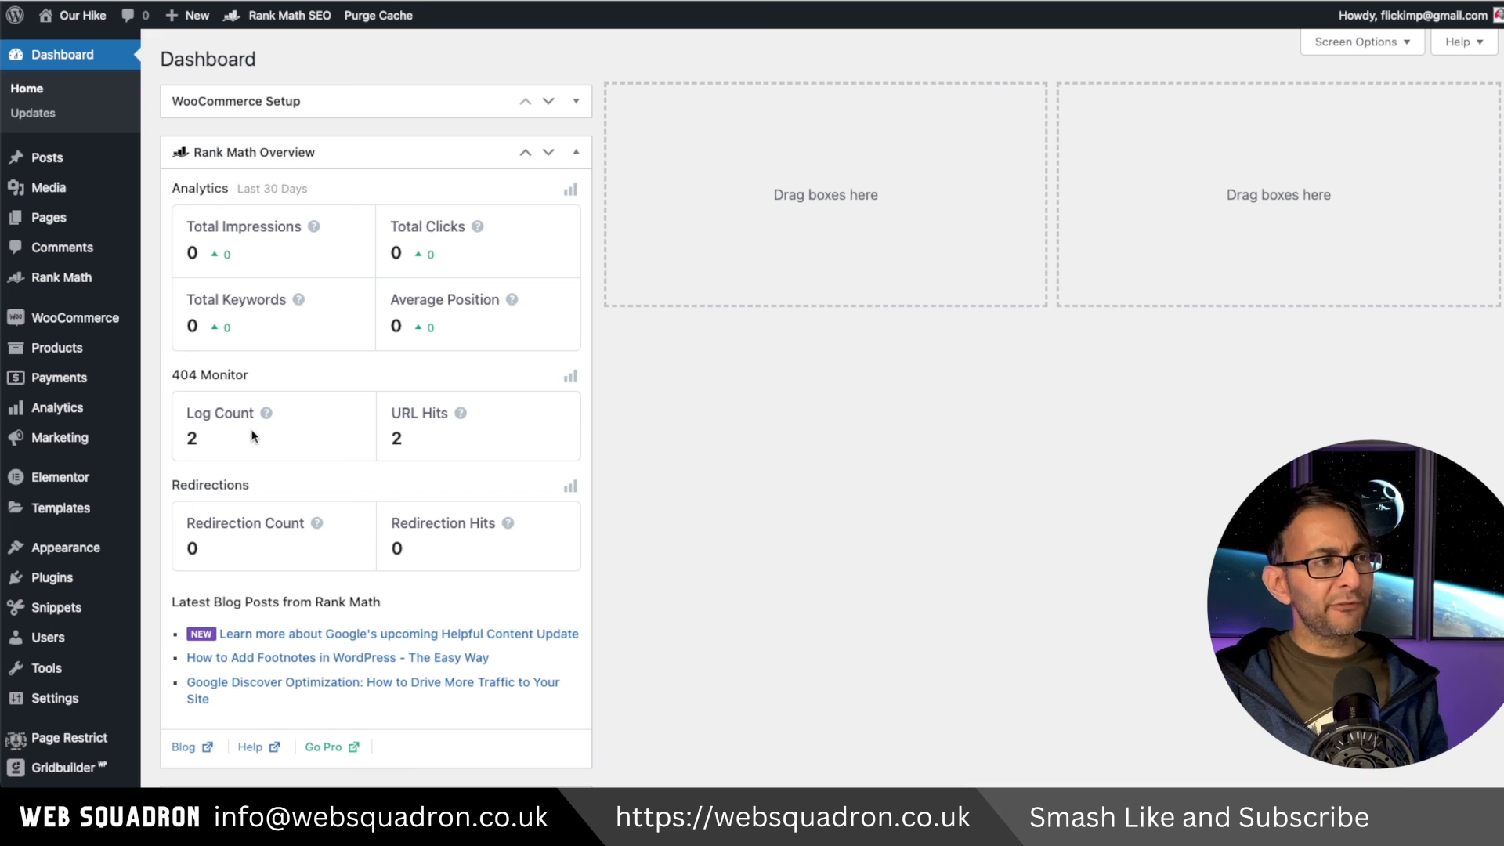
Open the 404 Monitor and add a 301 redirect from the elementor post-209.css URL to the site's home page.
{"action": "mouse_move", "coordinate": [86, 277]}
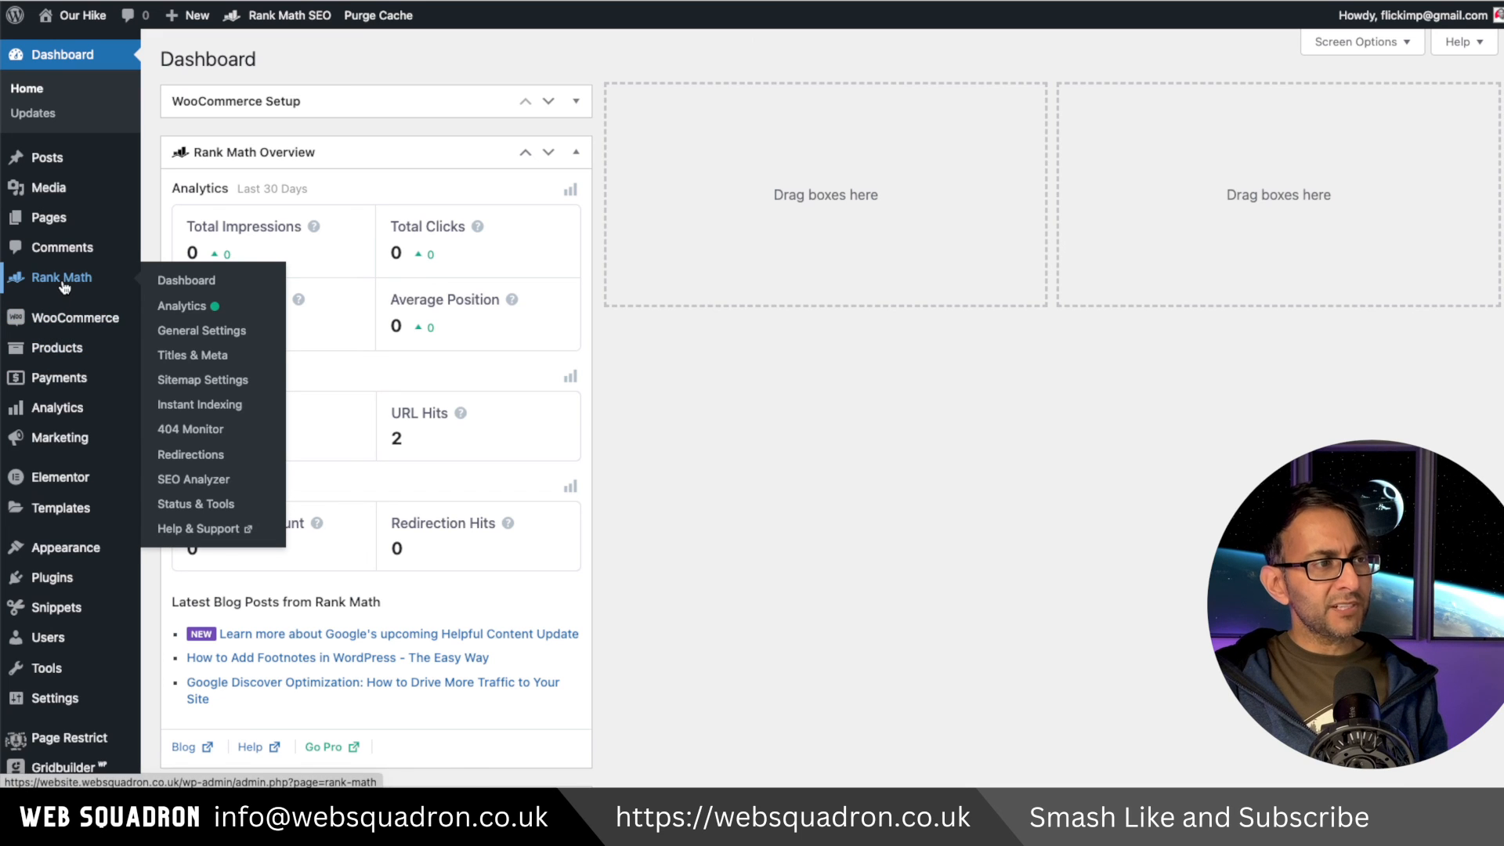
{"action": "left_click", "coordinate": [189, 430]}
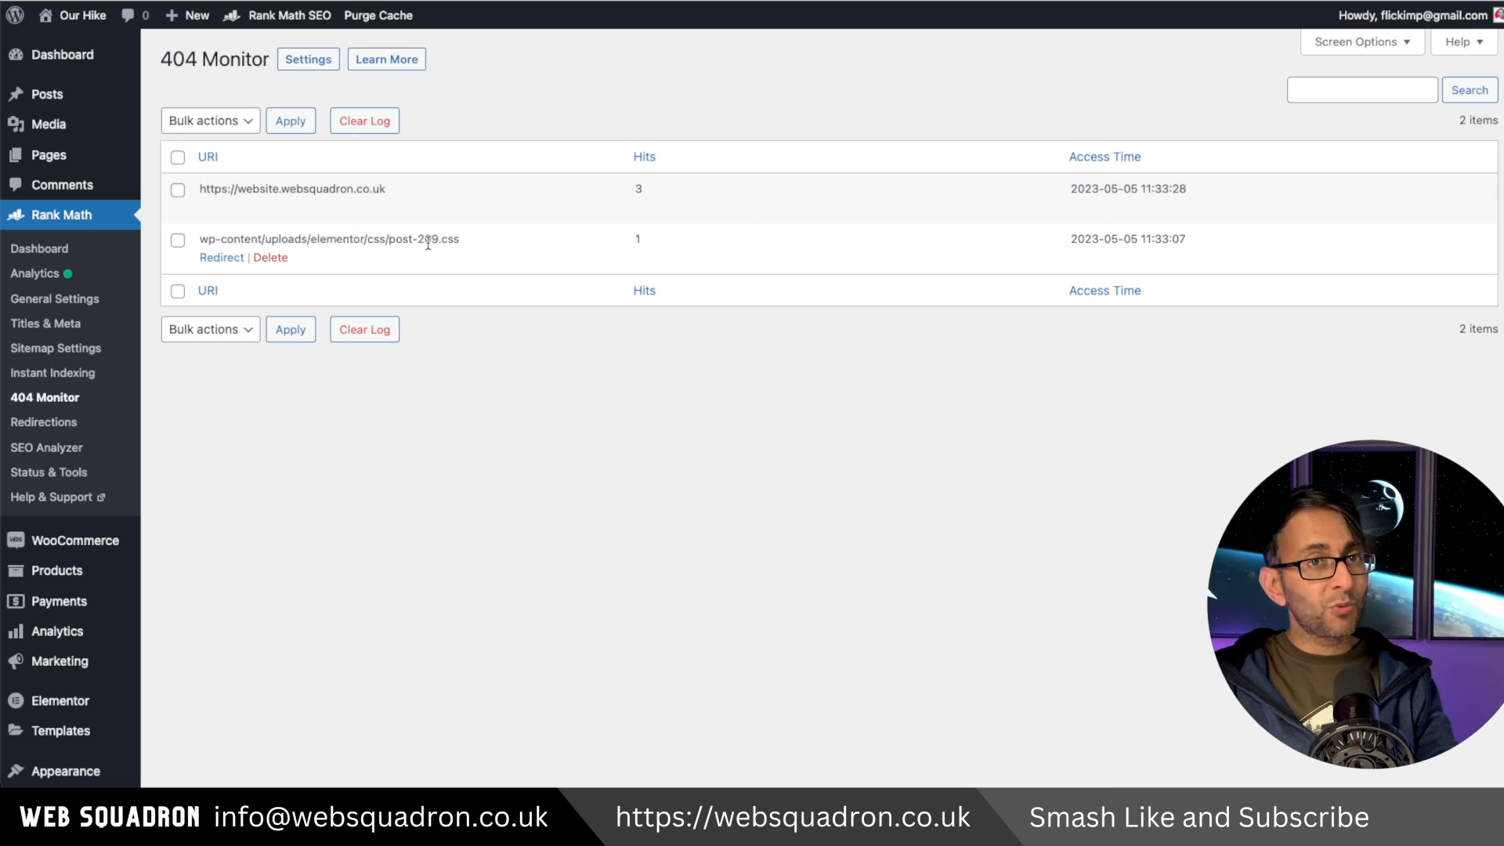
{"action": "left_click", "coordinate": [224, 258]}
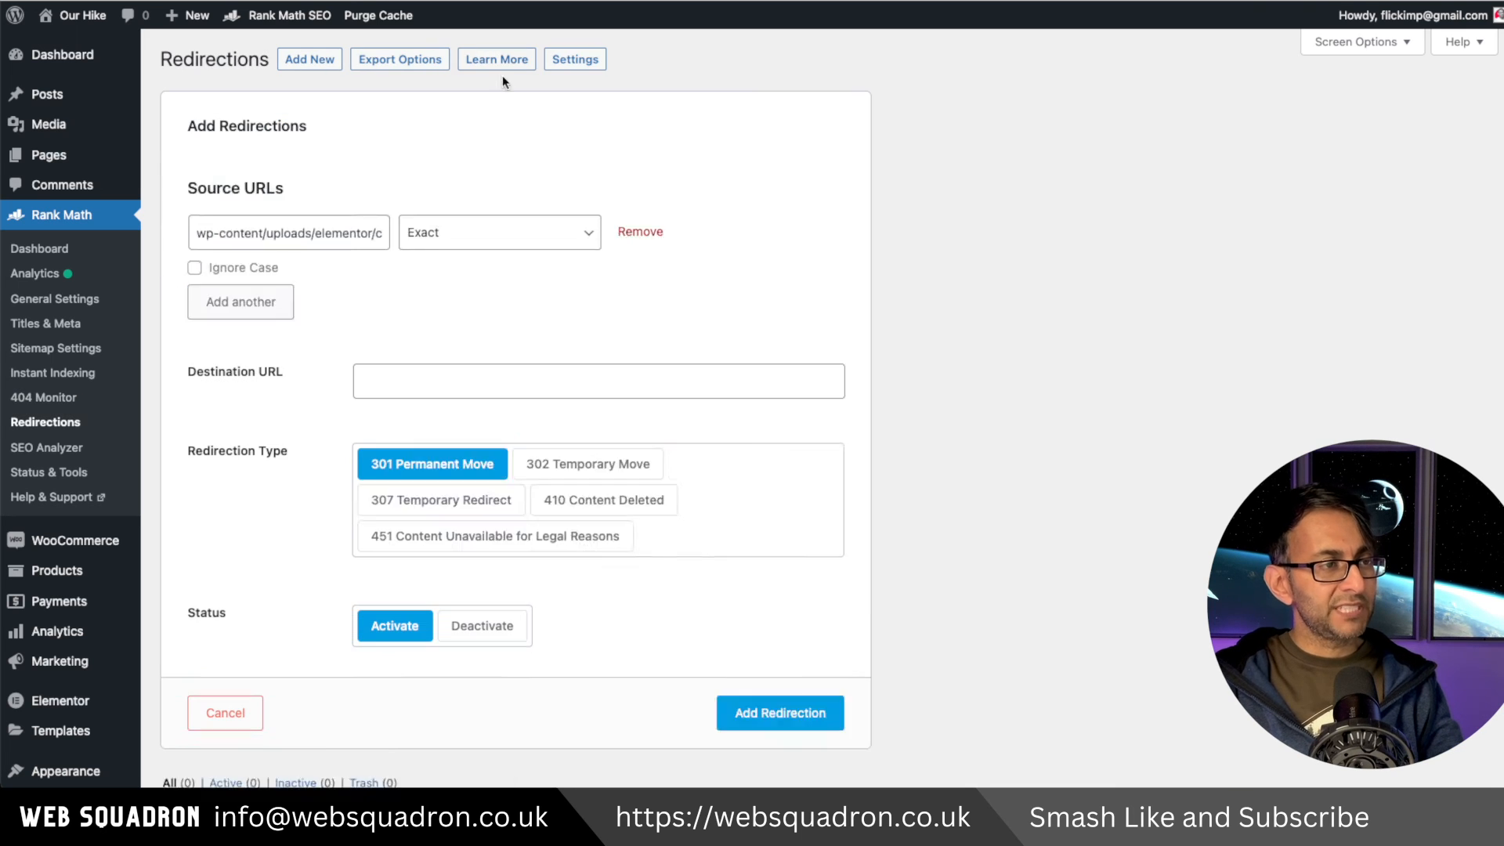
{"action": "left_click", "coordinate": [508, 333]}
{"action": "type", "text": "https://website.websquadron.co.uk/"}
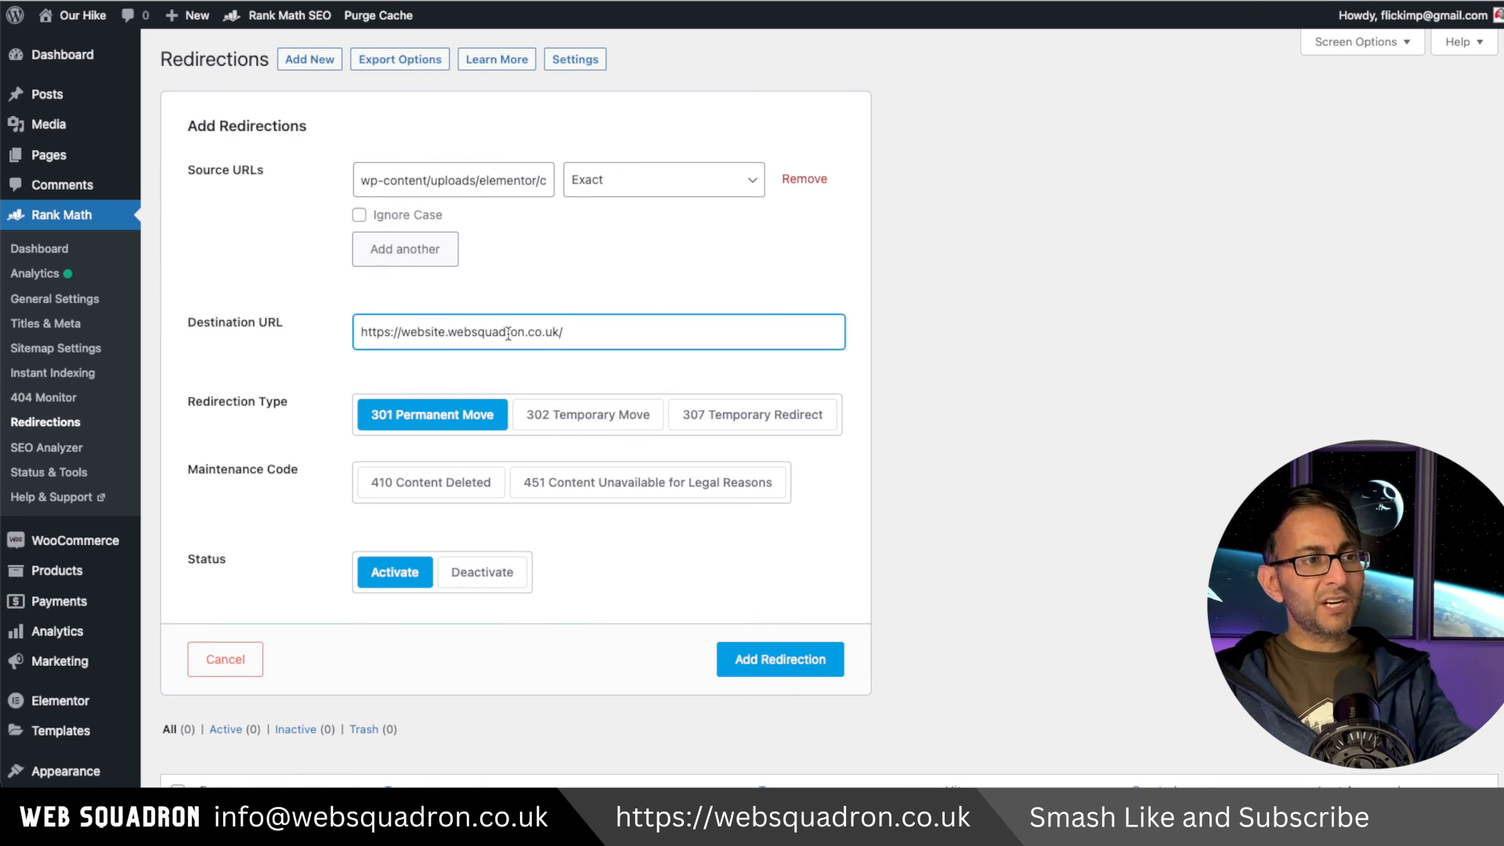
{"action": "left_click", "coordinate": [767, 663]}
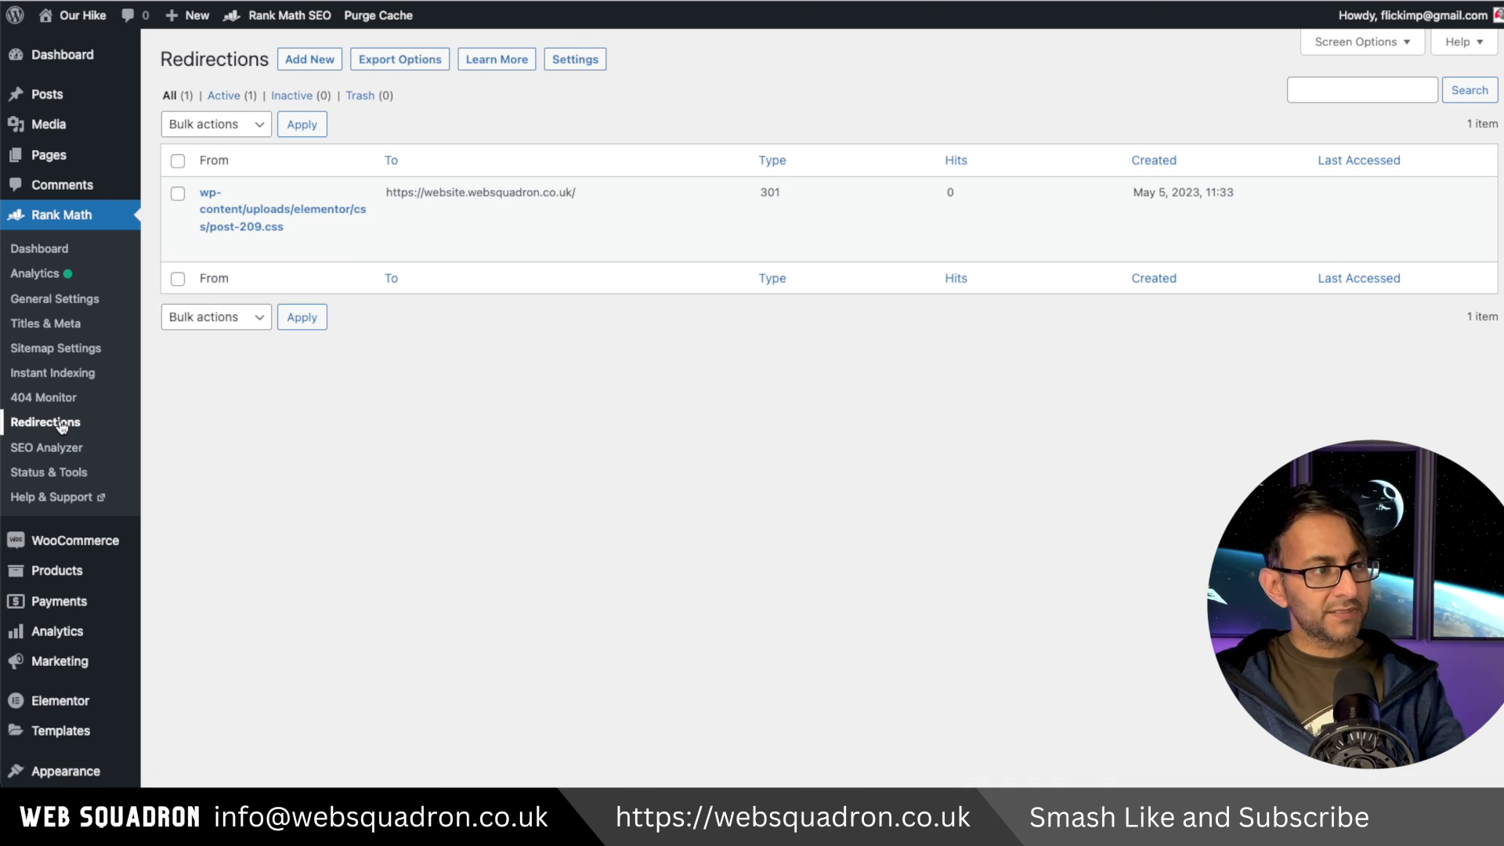
{"action": "left_click", "coordinate": [47, 398]}
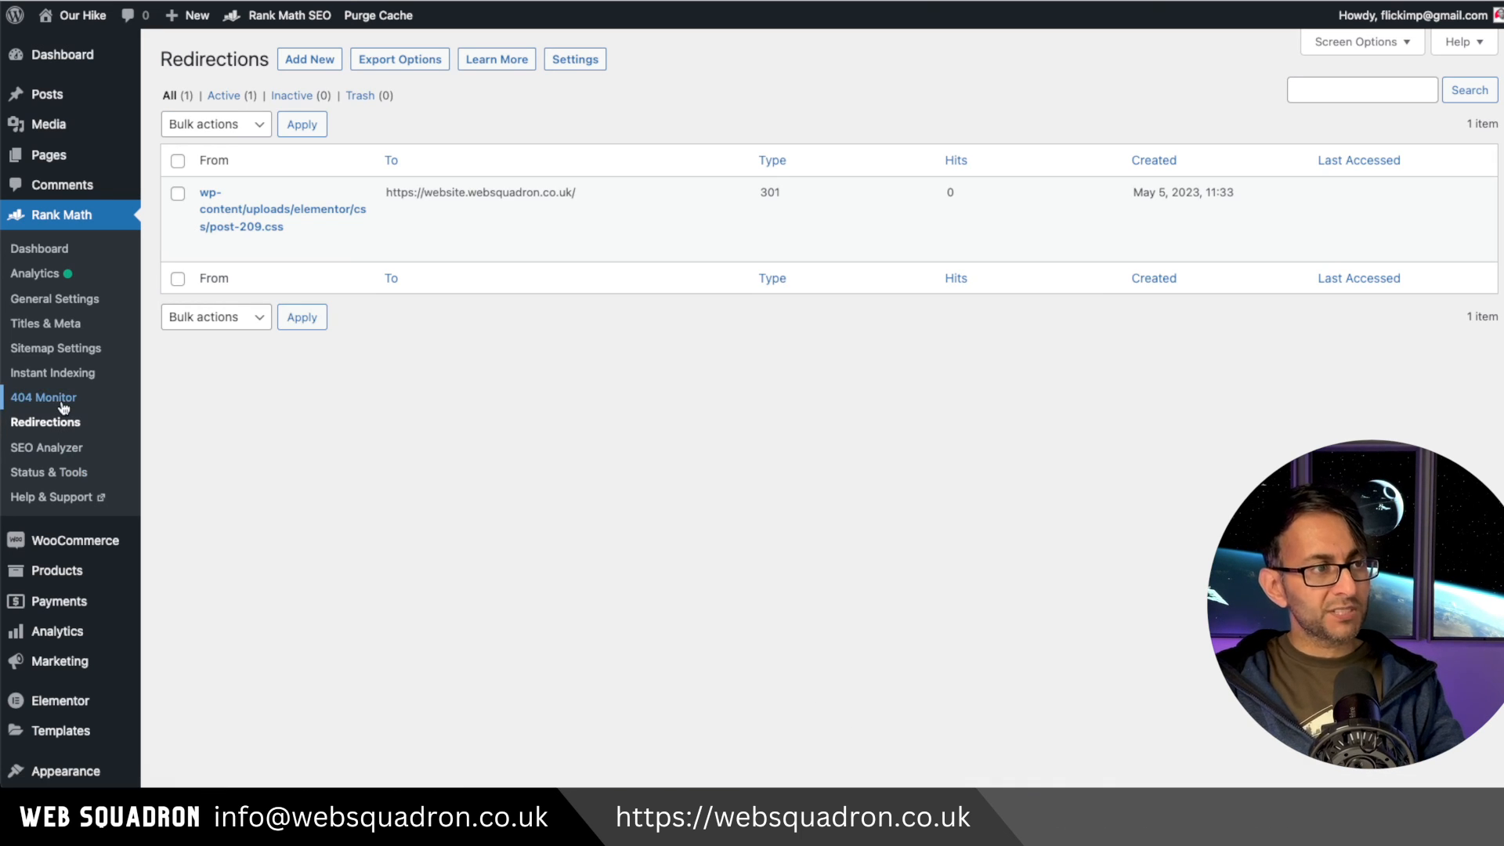